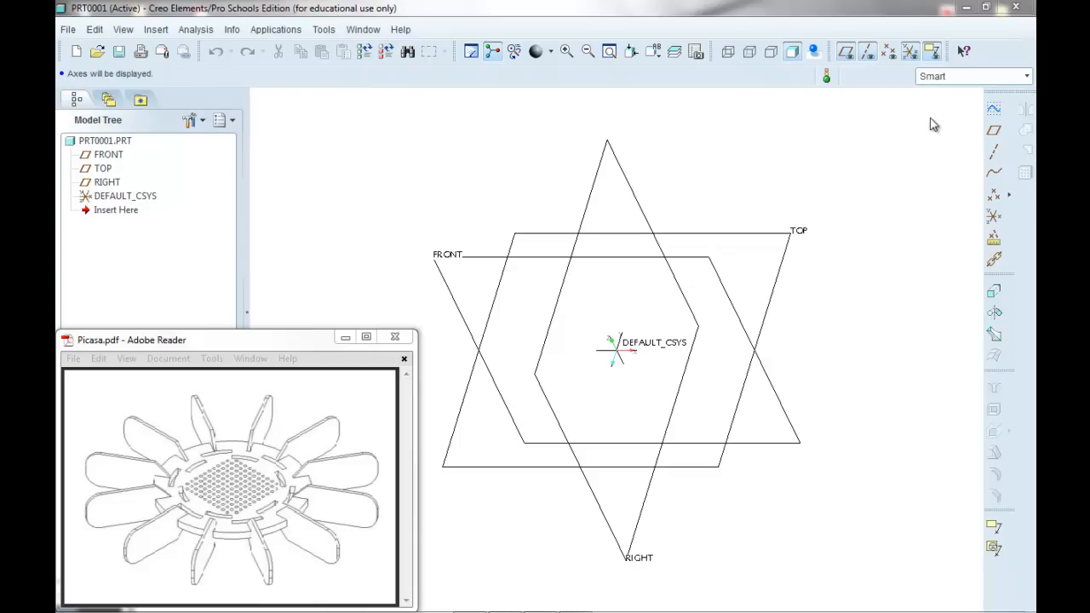
Start a sketch on the TOP datum plane and draw a circle about 499 in diameter centred on the origin
left_click(993, 108)
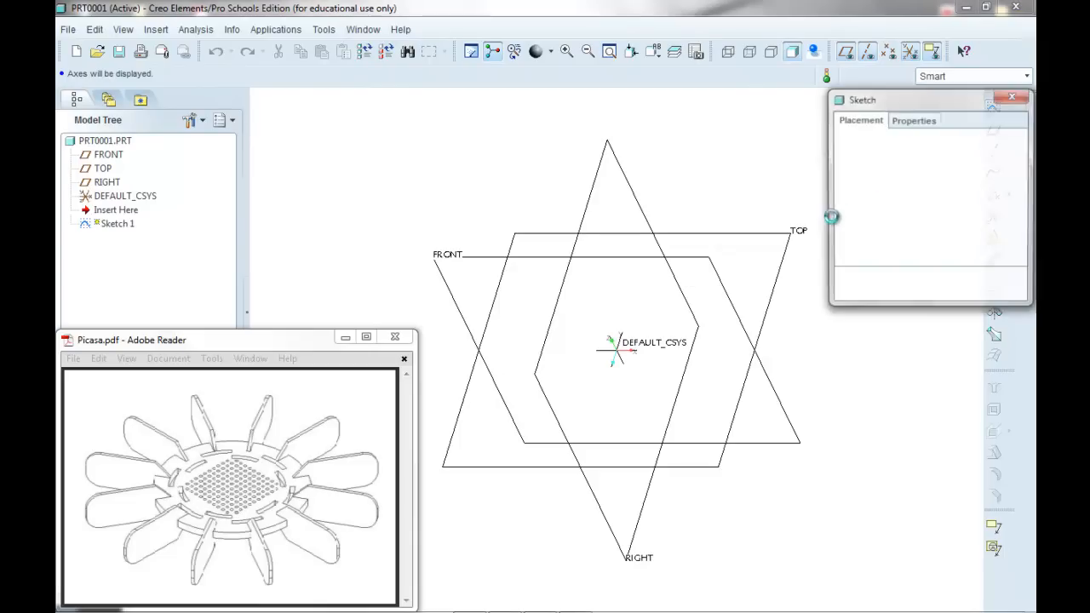
left_click(791, 235)
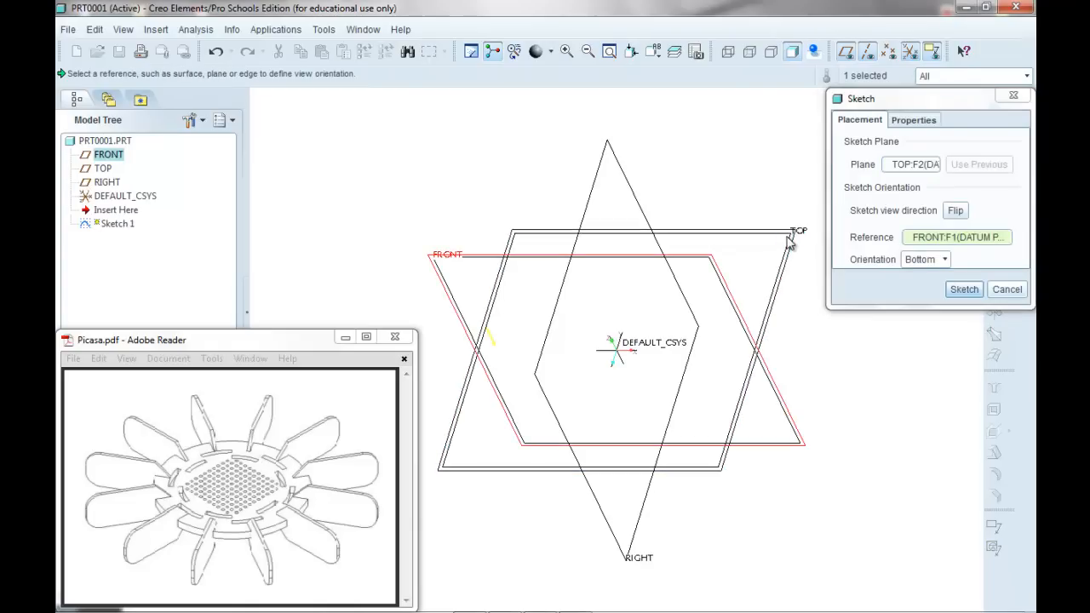
left_click(963, 290)
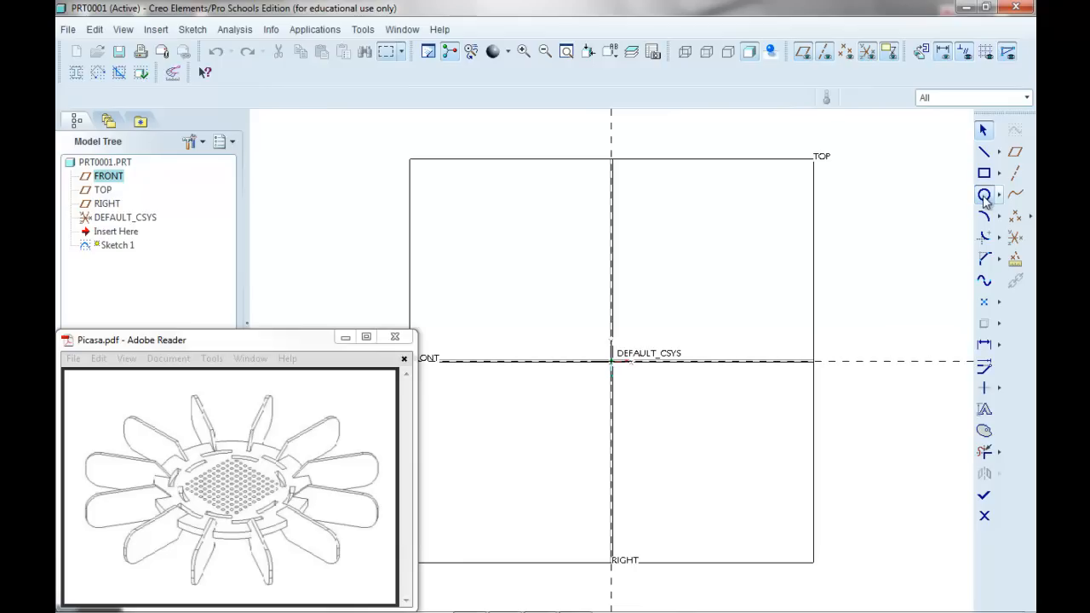
left_click(983, 195)
left_click(610, 350)
left_click(713, 196)
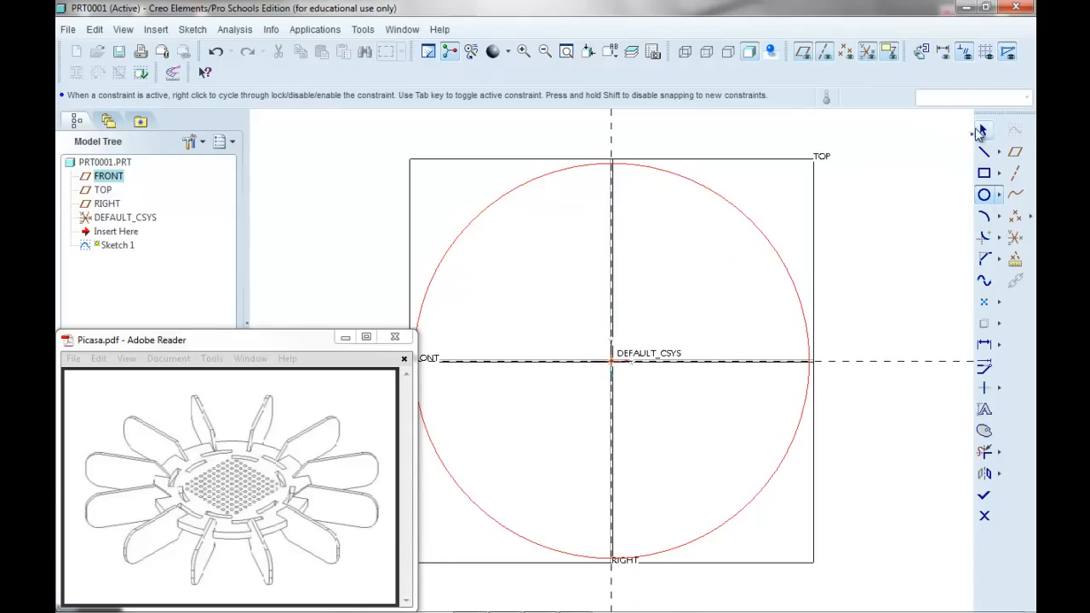
left_click(981, 131)
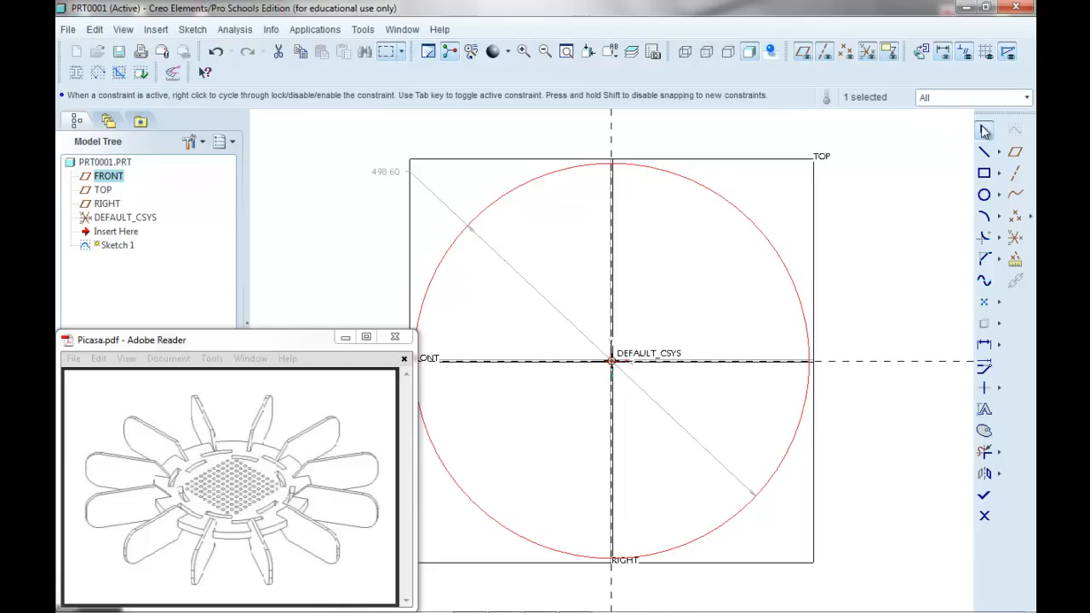
Set the circle's diameter to 500 and finish the sketch
double_click(375, 172)
type("50")
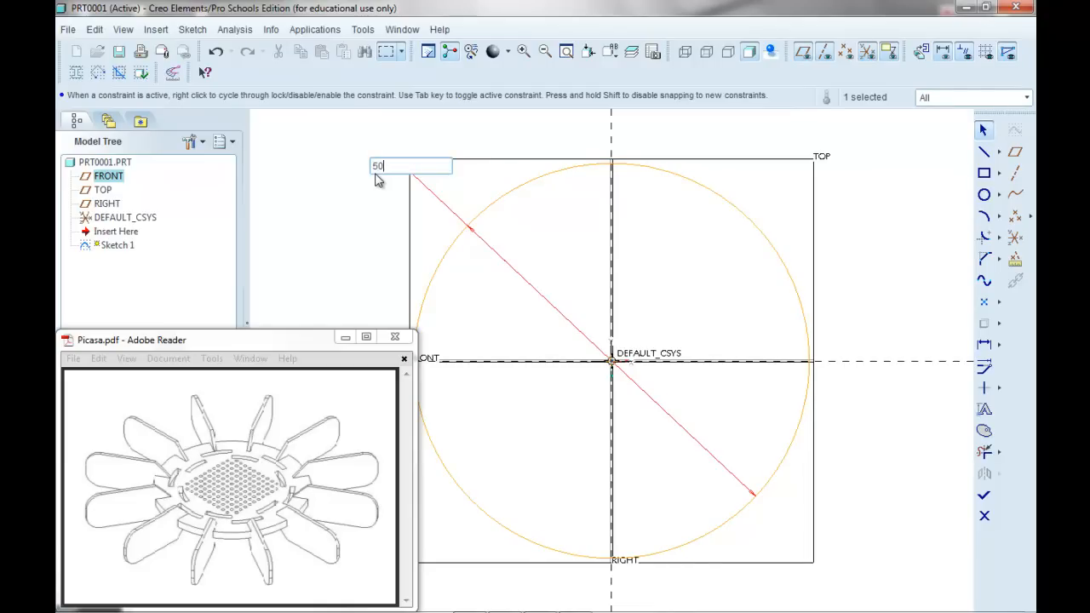
type("0")
key("Return")
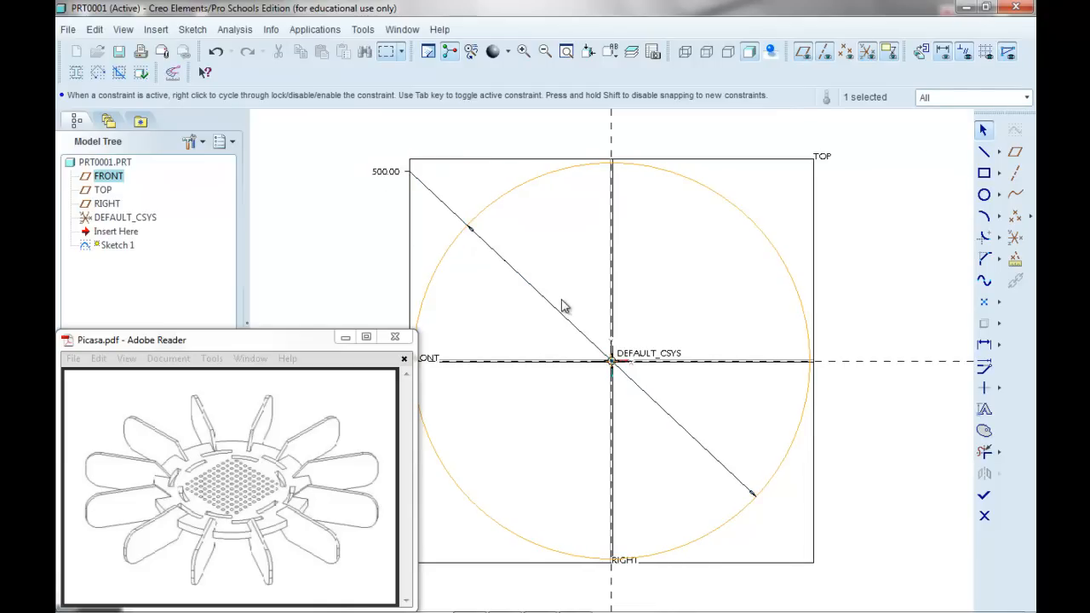
mouse_move(591, 329)
middle_mouse_down()
mouse_move(576, 246)
mouse_move(584, 258)
middle_mouse_up()
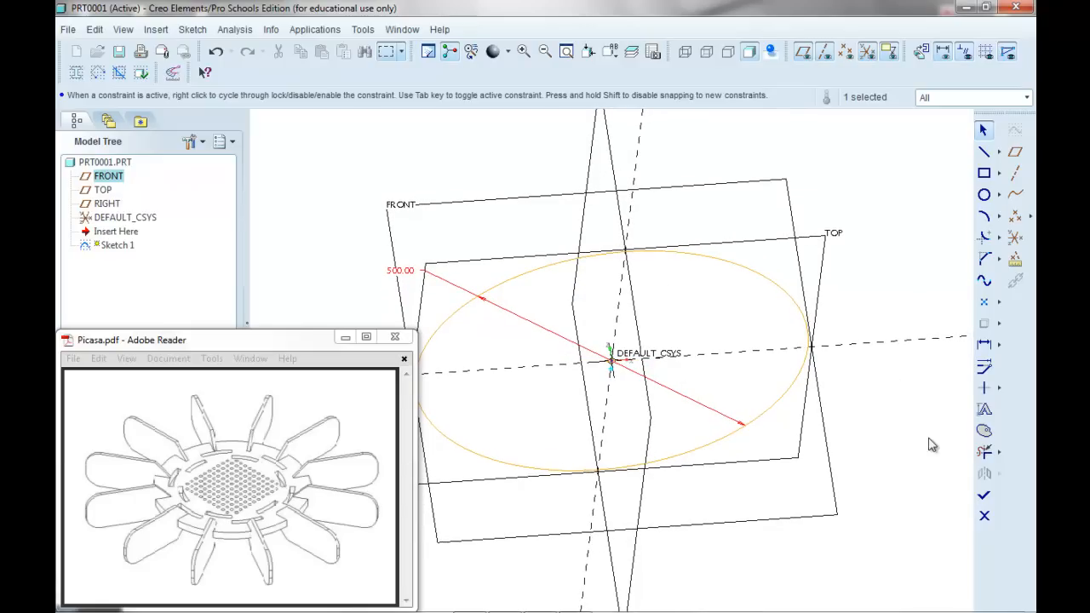
left_click(983, 494)
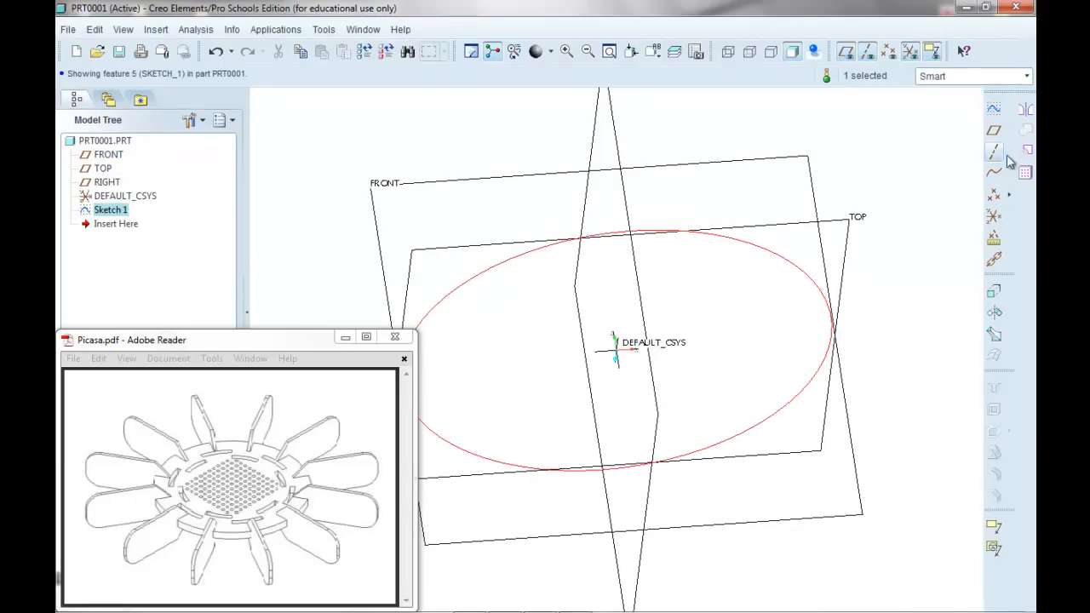
Extrude the circle symmetrically about the sketch plane with a total depth of 20
left_click(995, 293)
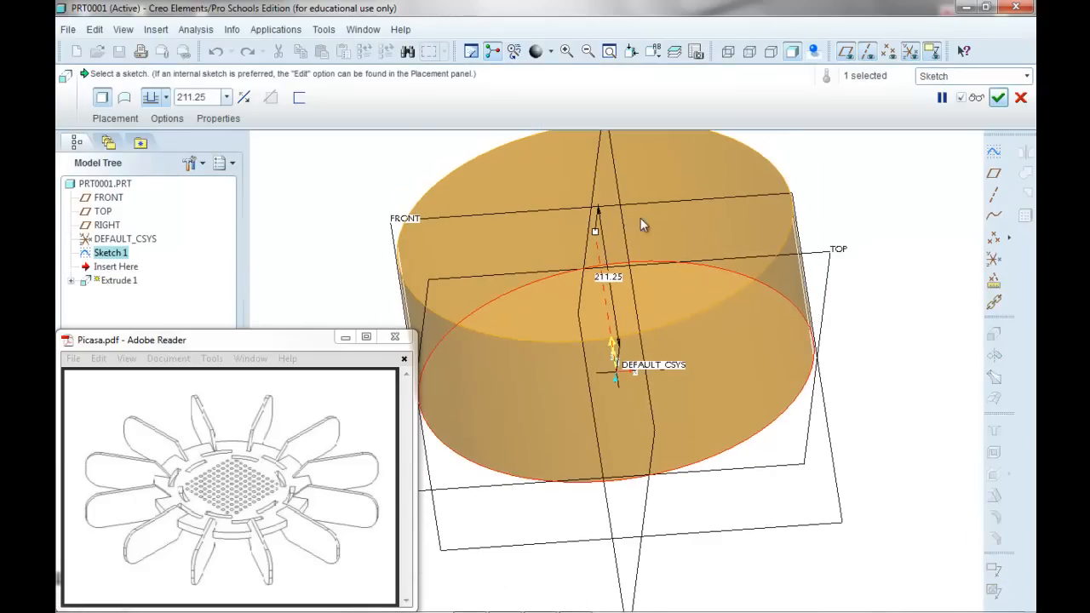
left_click(167, 98)
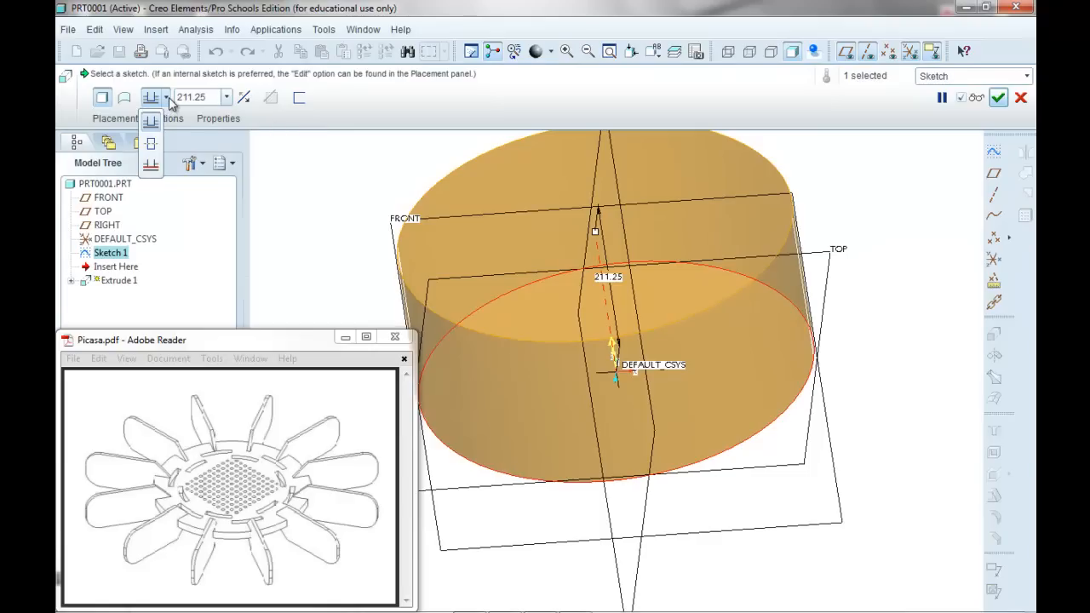
left_click(153, 144)
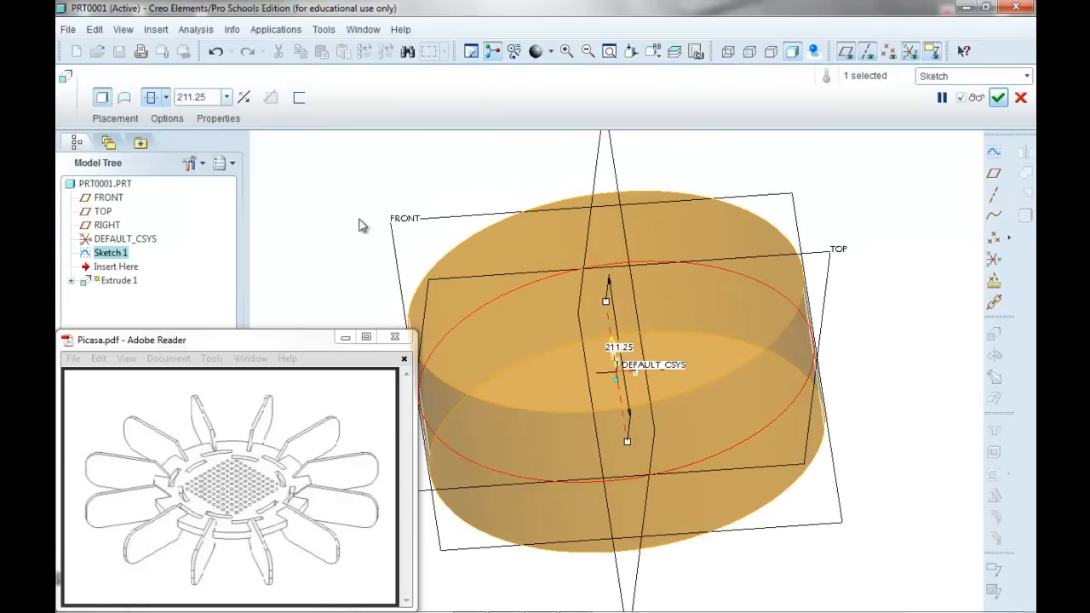
left_click(227, 97)
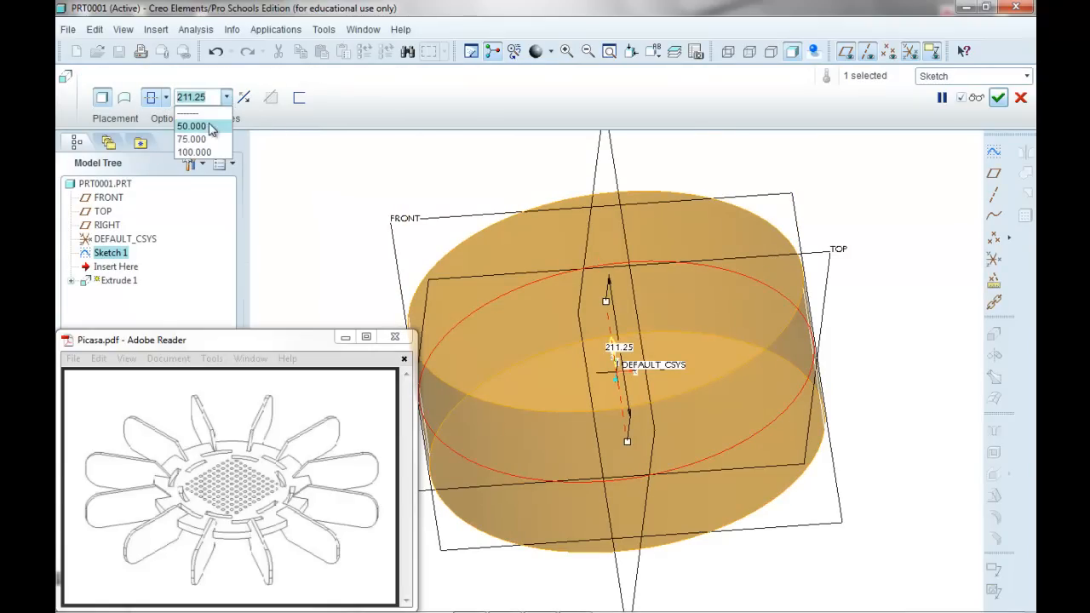
left_click(208, 96)
left_click(208, 96)
left_click_drag(207, 96, 176, 97)
type("20")
key("Return")
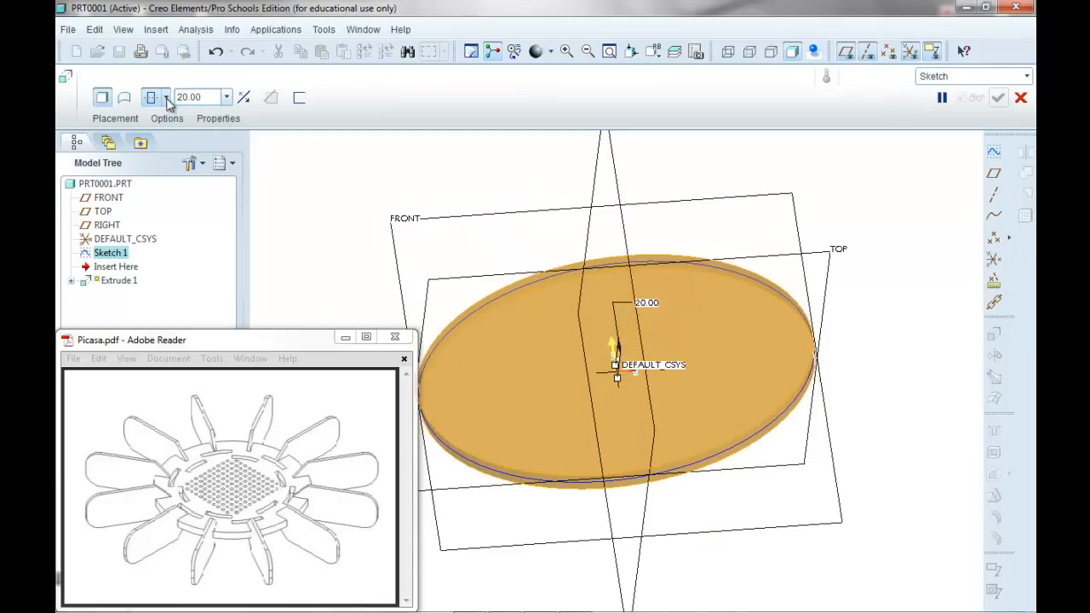
left_click(998, 98)
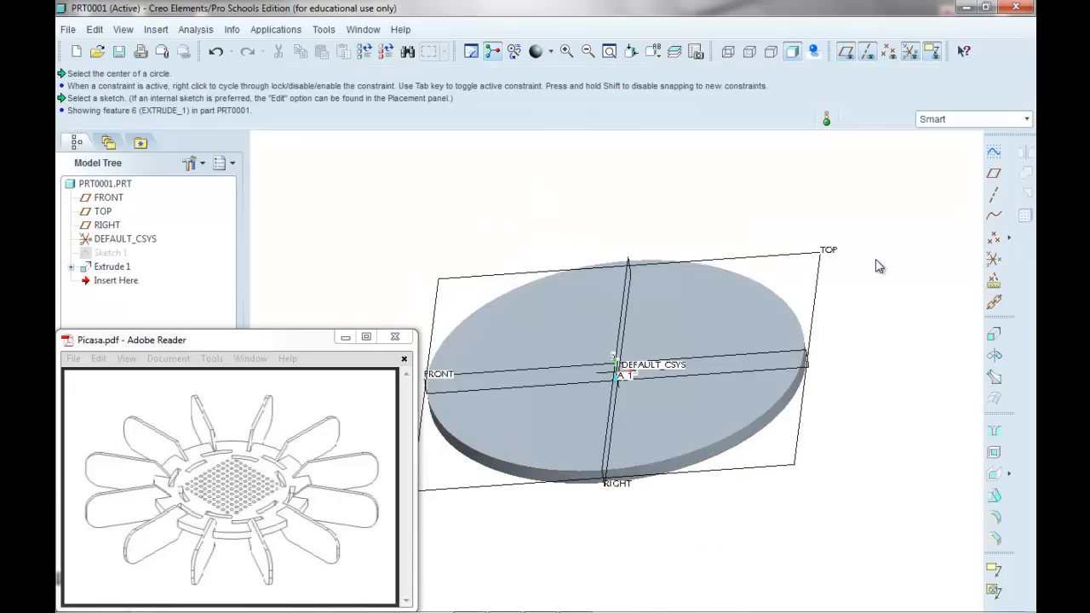
Hide the TOP datum plane and display the model as a wireframe without hidden lines
right_click(101, 213)
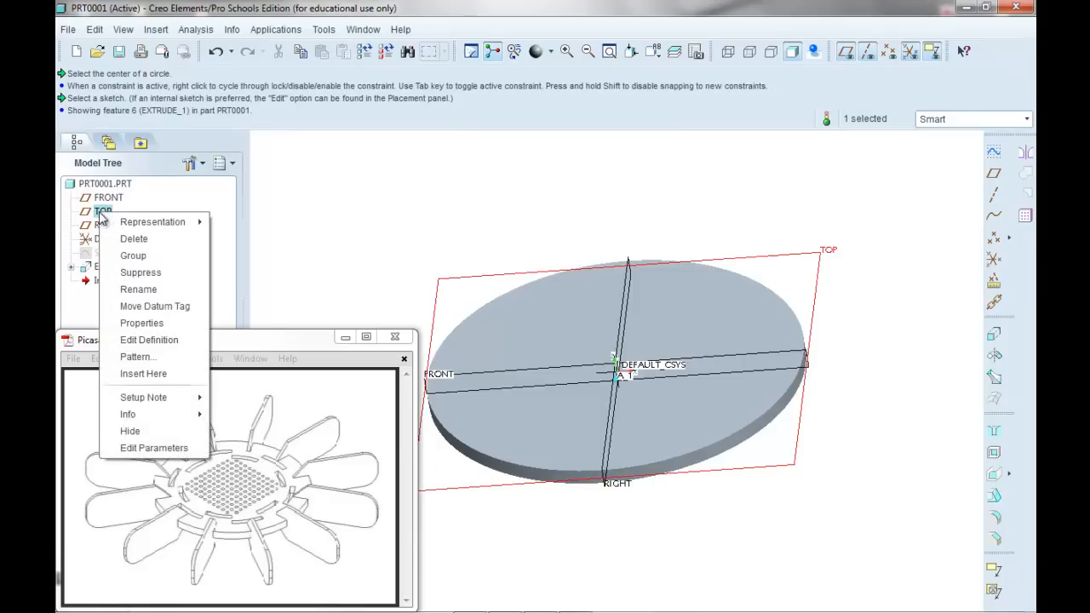
left_click(132, 432)
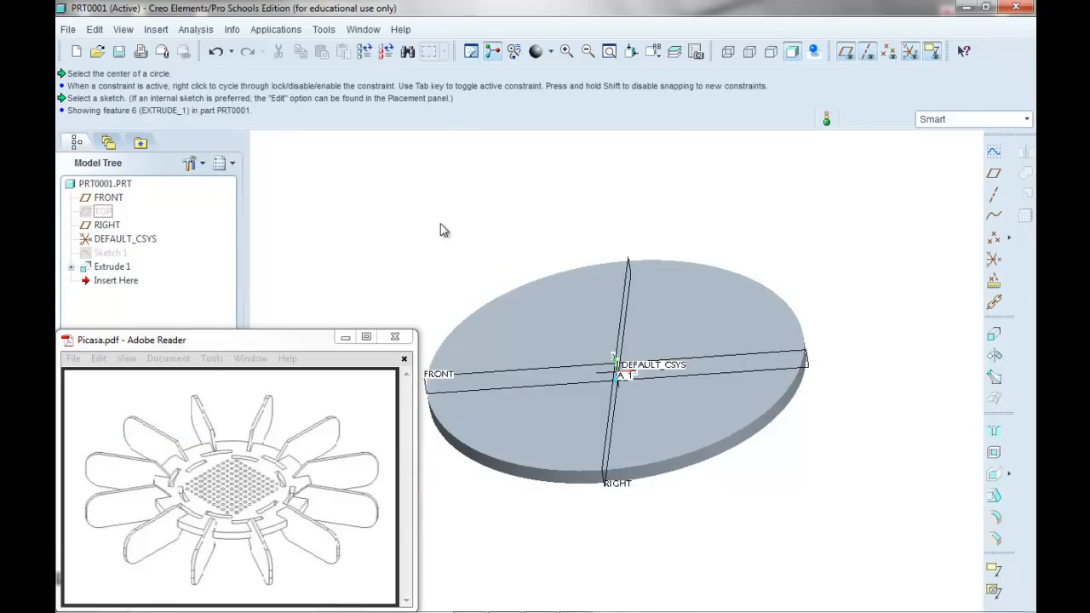
left_click(768, 53)
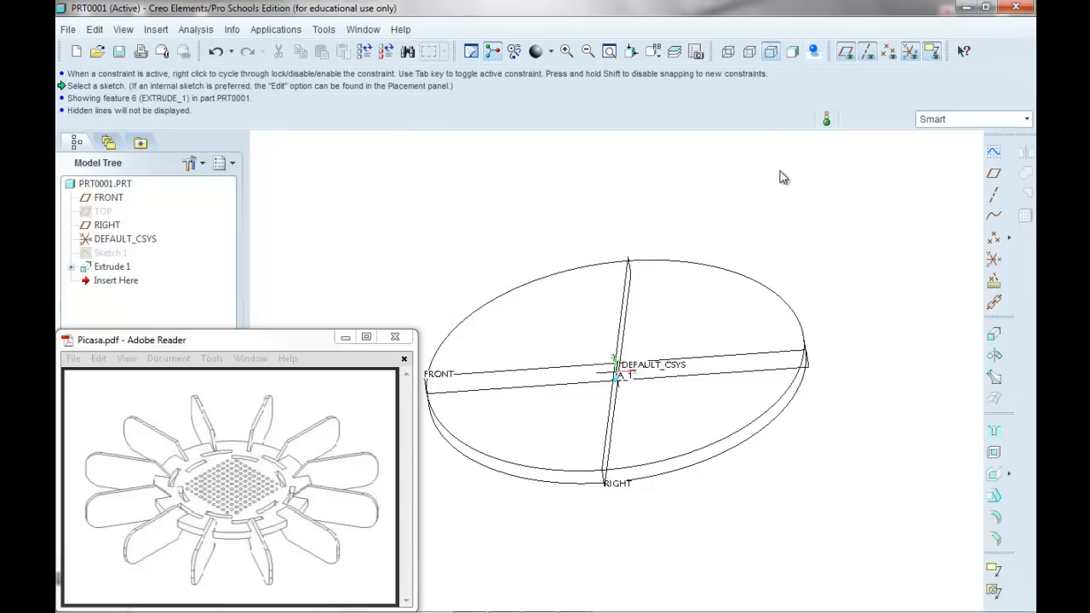
Start a sketch on the disc's upper face and draw a circle about 435 in diameter centred on the origin
left_click(991, 154)
left_click(689, 311)
left_click(964, 334)
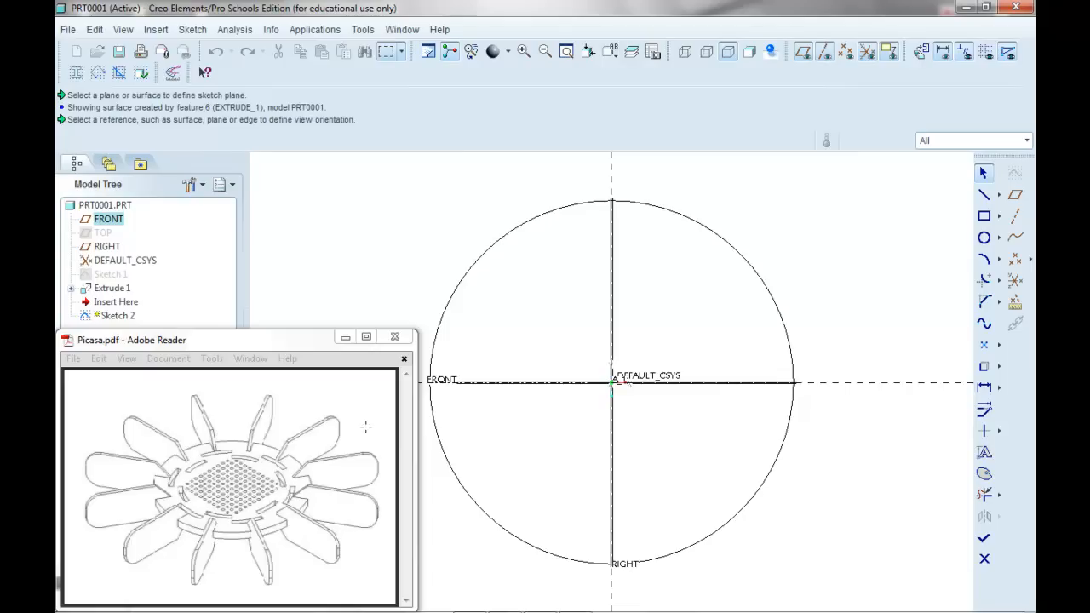
left_click(984, 239)
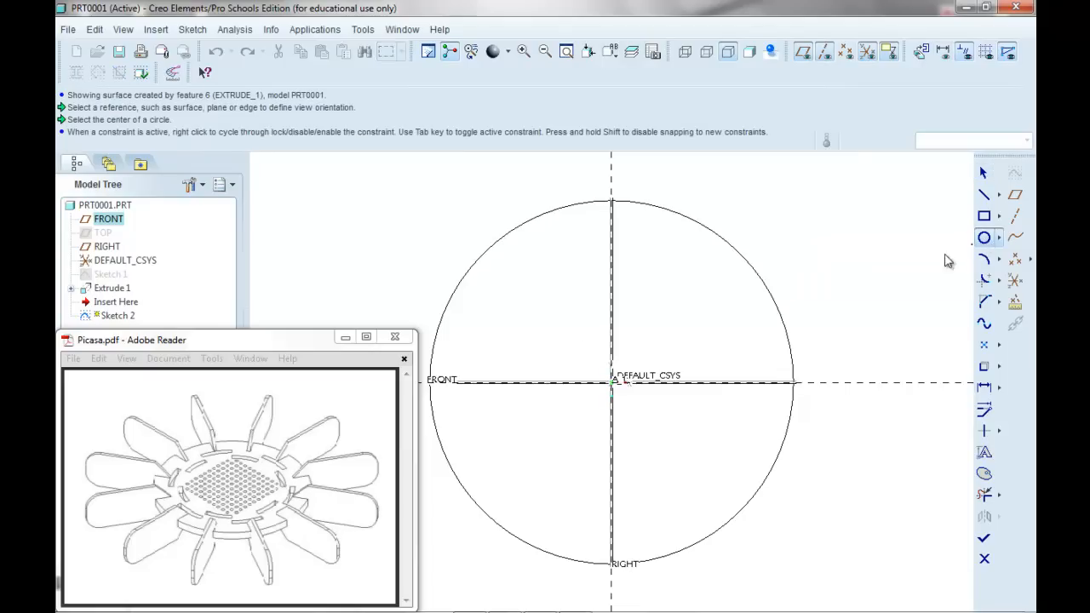
left_click(612, 383)
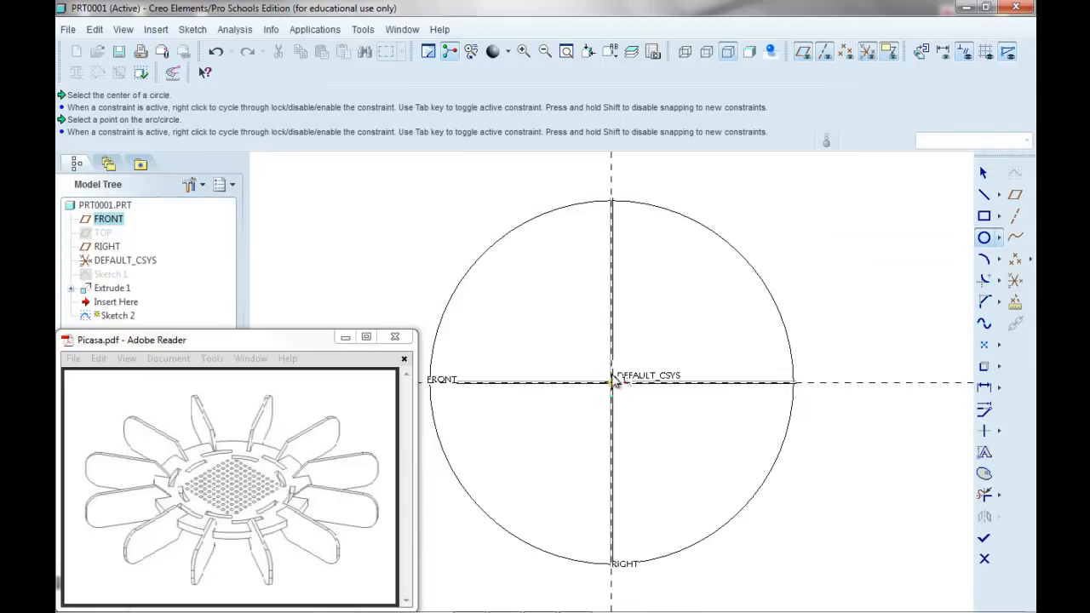
left_click(688, 248)
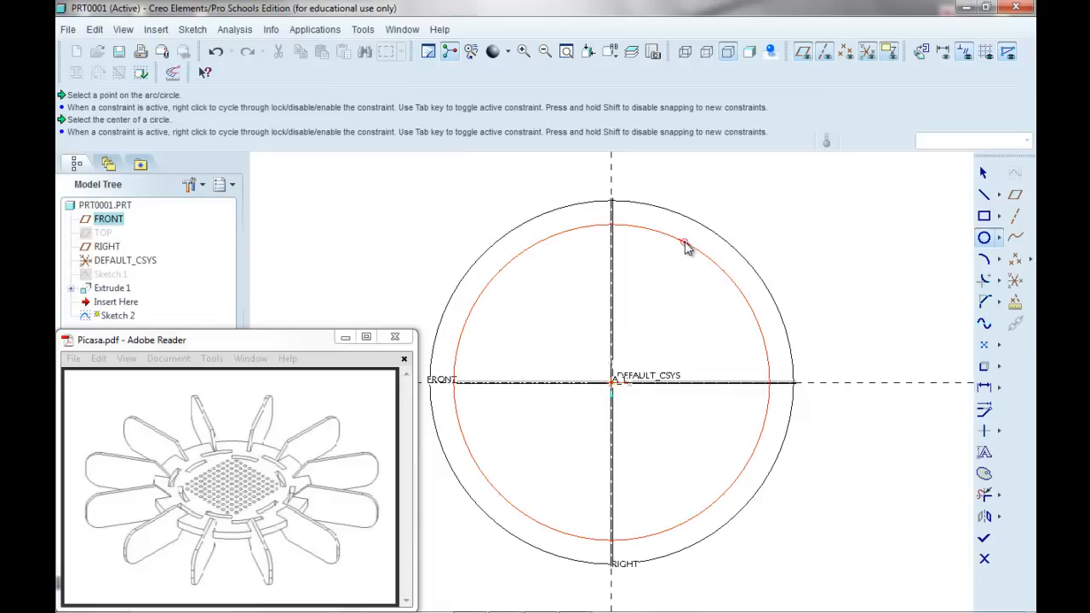
Draw three more concentric circles inside the first one, about 391, 325 and 291 in diameter
left_click(617, 381)
left_click(681, 264)
left_click(610, 384)
left_click(666, 285)
left_click(613, 383)
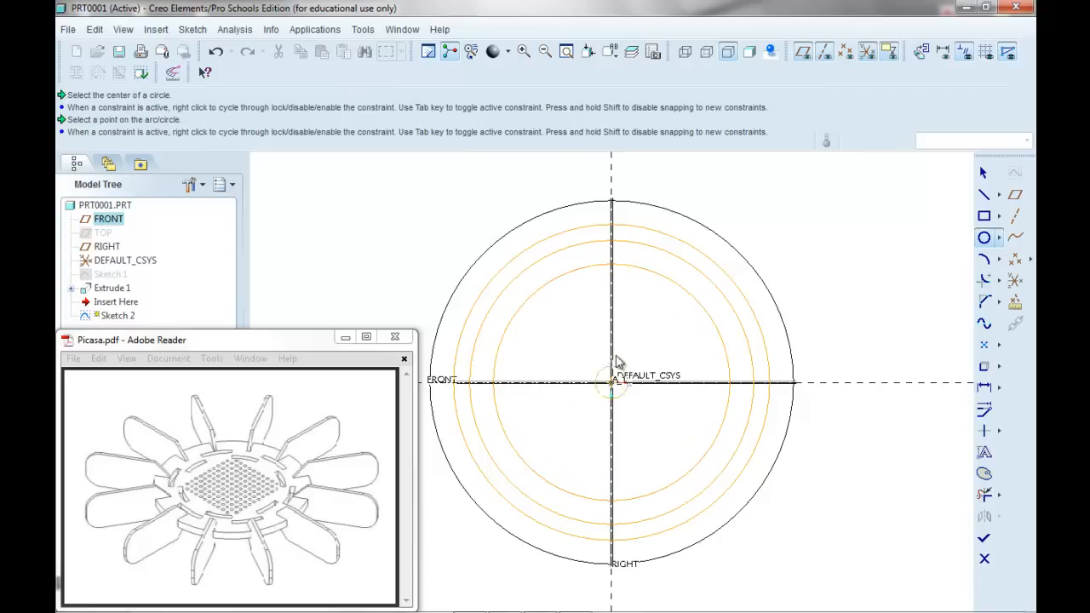
left_click(658, 290)
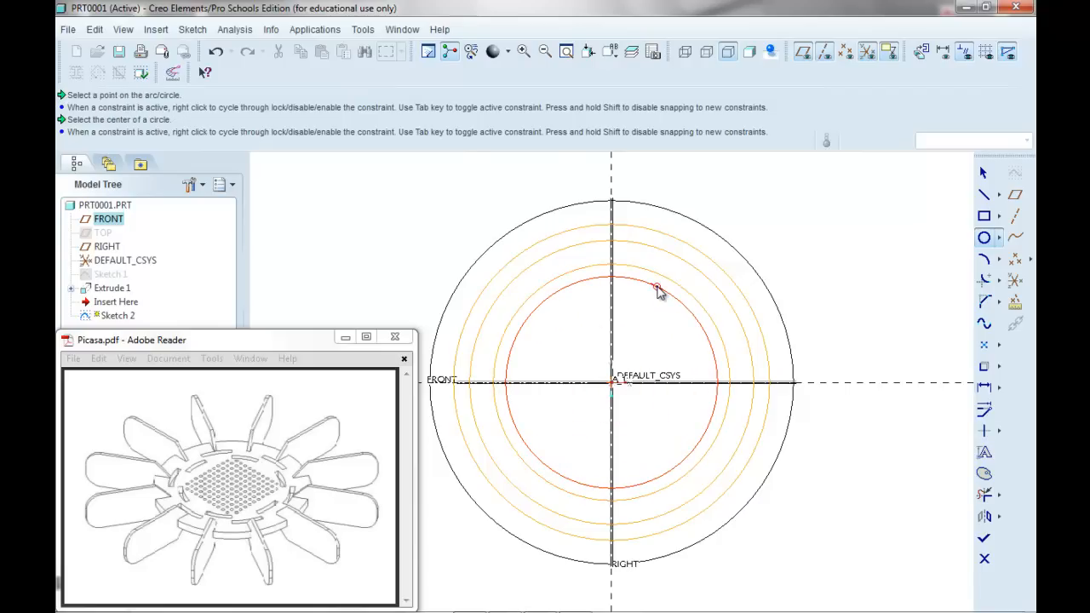
left_click(985, 174)
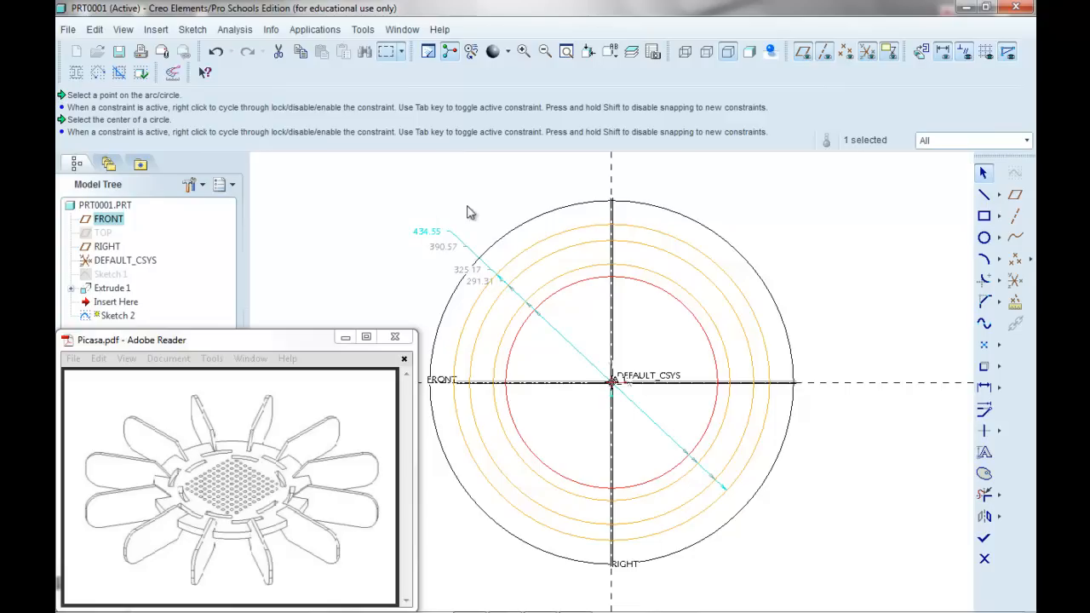
Move the outermost circle's dimension label clear of the others and set the two innermost circles' diameters to 310 and 340
left_click_drag(438, 236, 454, 212)
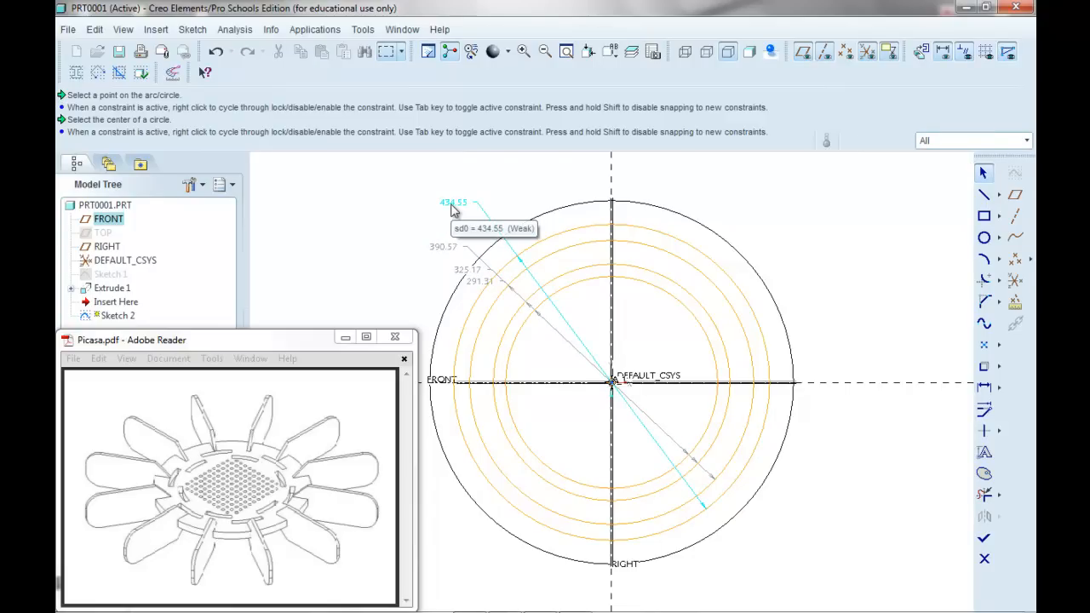
left_click(481, 287)
double_click(480, 283)
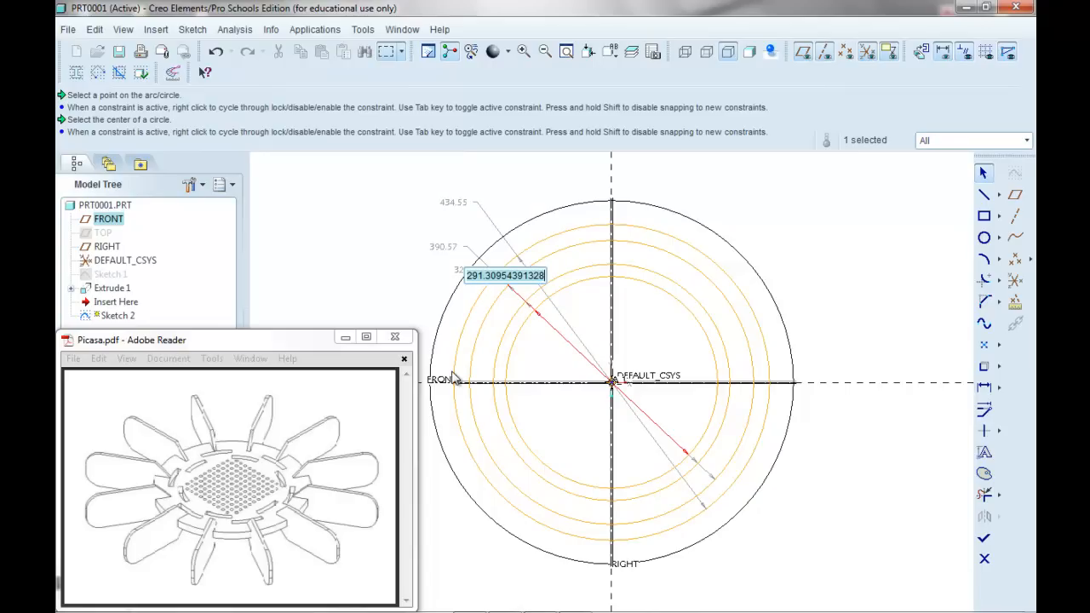
type("310")
key("Return")
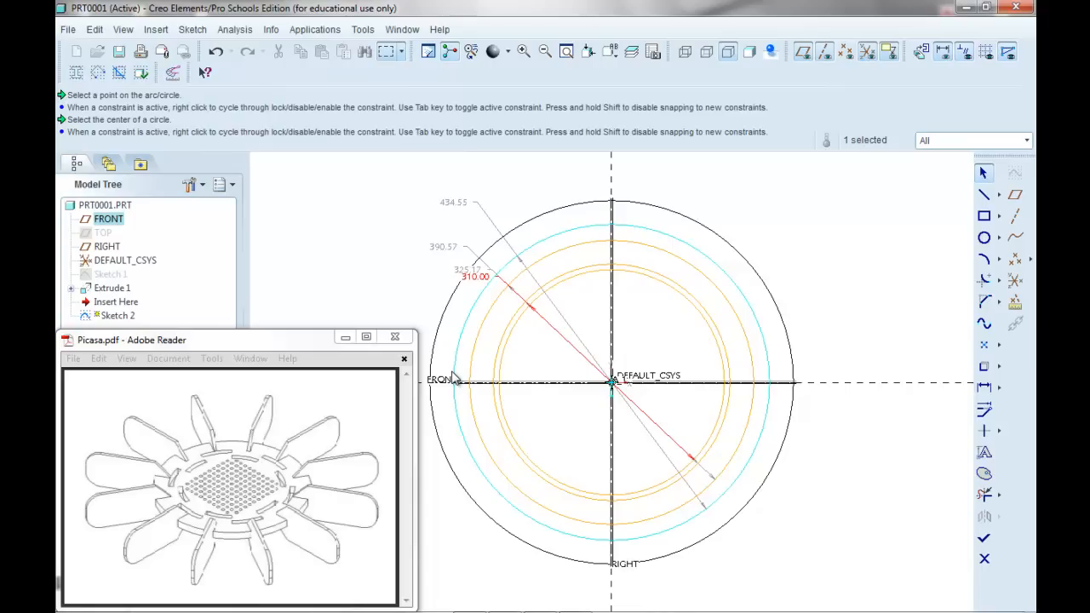
double_click(467, 270)
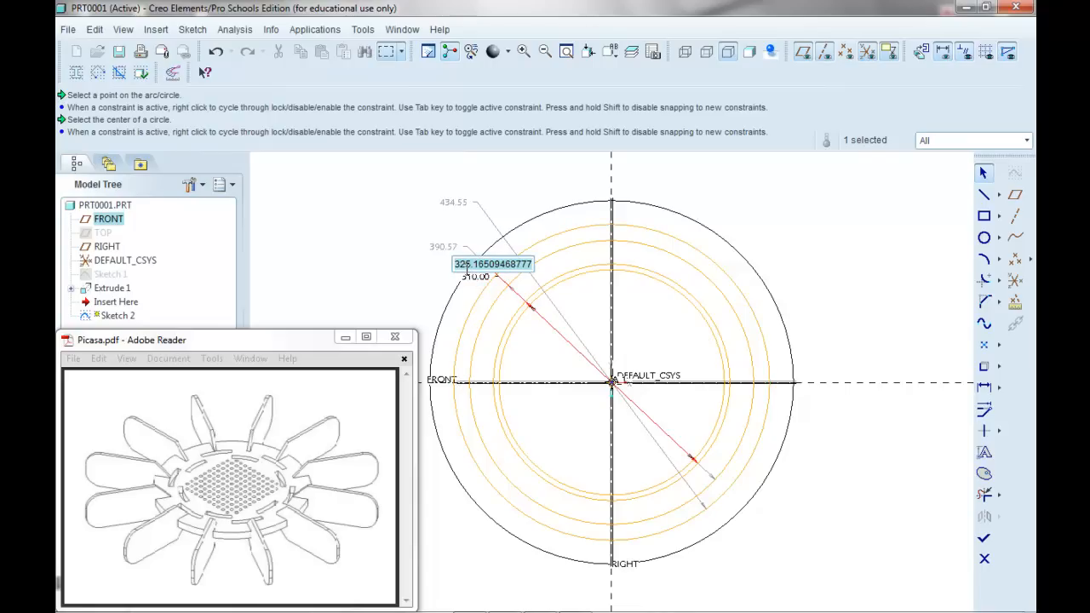
type("340")
key("Return")
Set the second-largest sketched circle's diameter to 370 and the largest sketched circle's diameter to 400
double_click(444, 247)
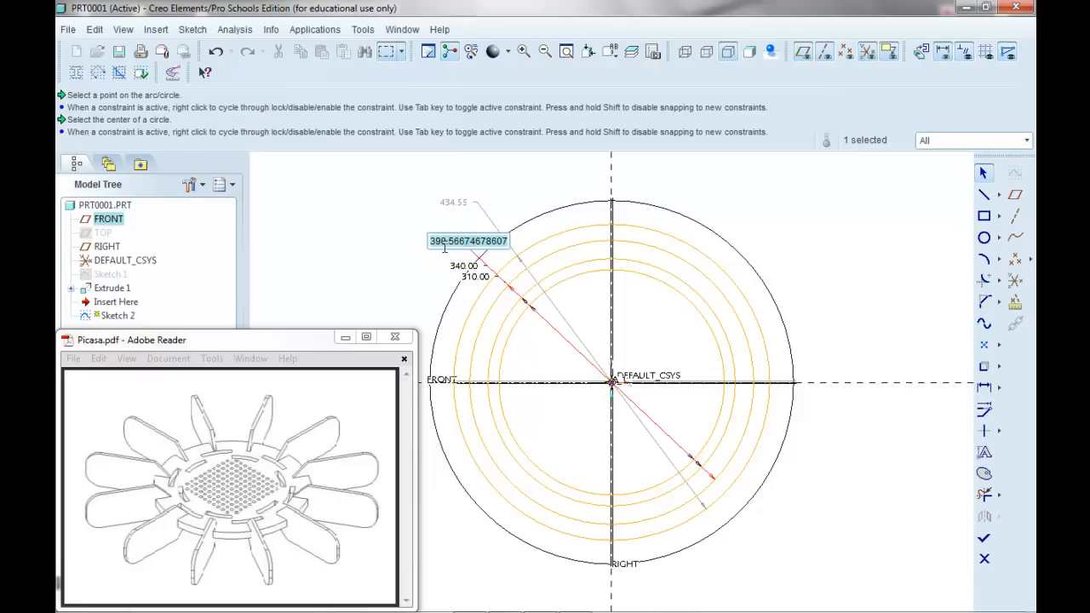
type("370")
key("Return")
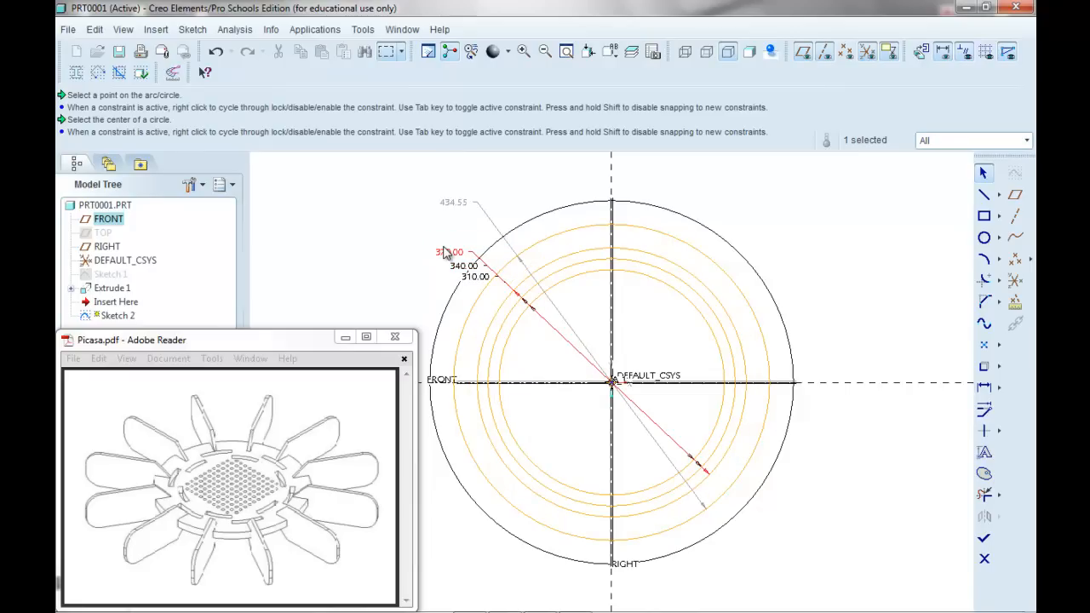
double_click(458, 202)
type("400")
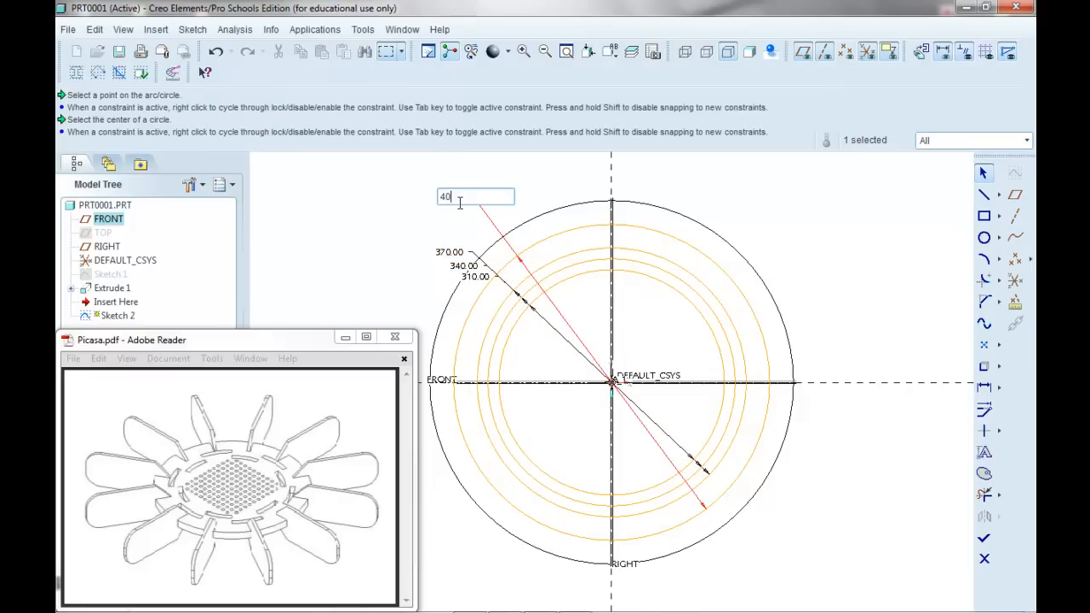
key("Return")
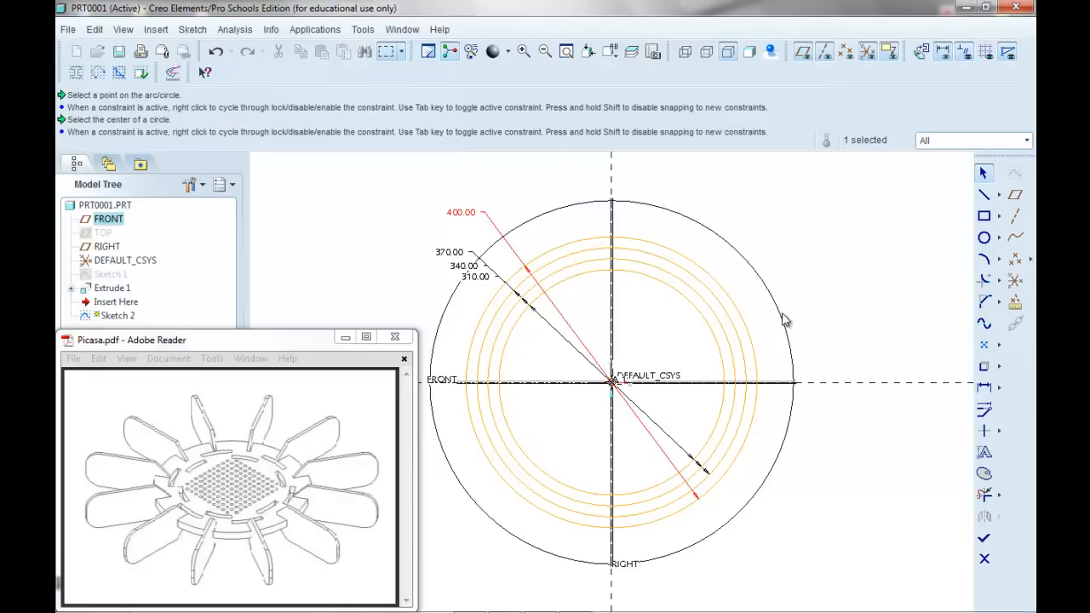
left_click(850, 275)
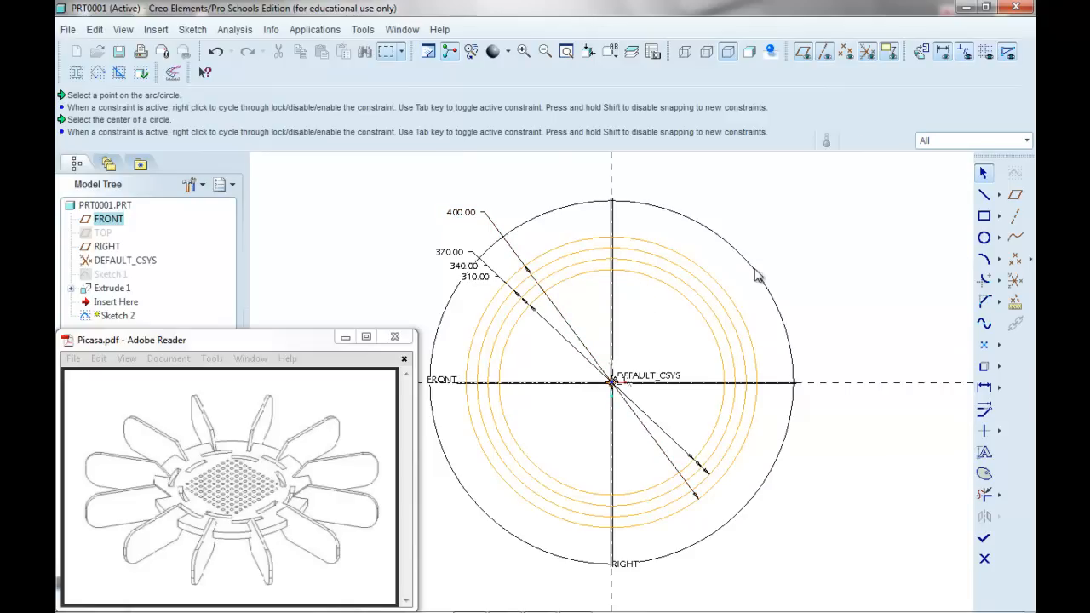
left_click(718, 289)
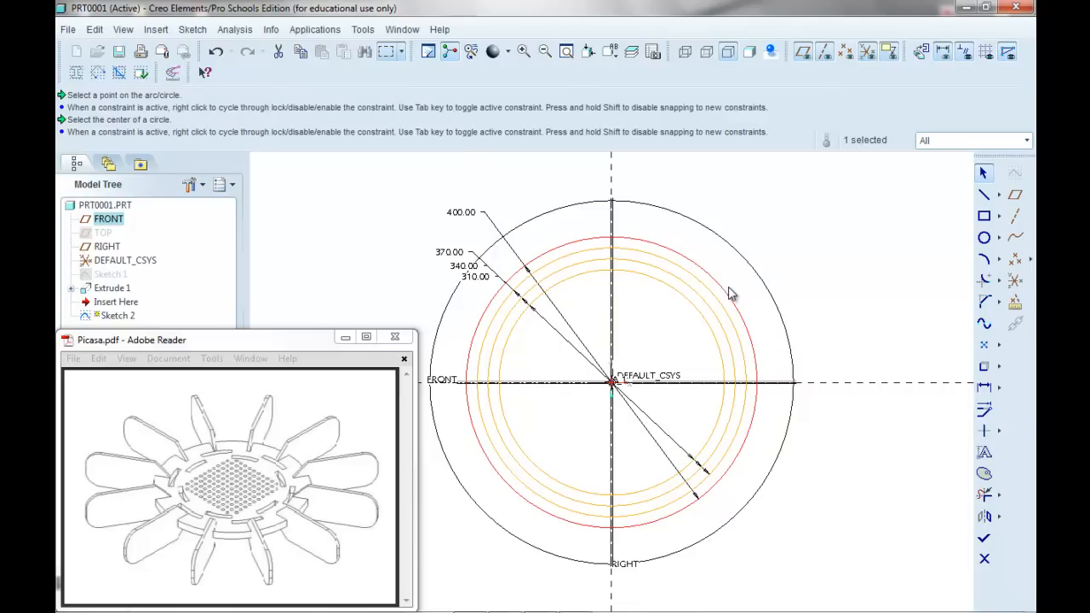
Convert all four concentric sketched circles, from the 400 one inward to the 310 one, to construction geometry
right_click(721, 294)
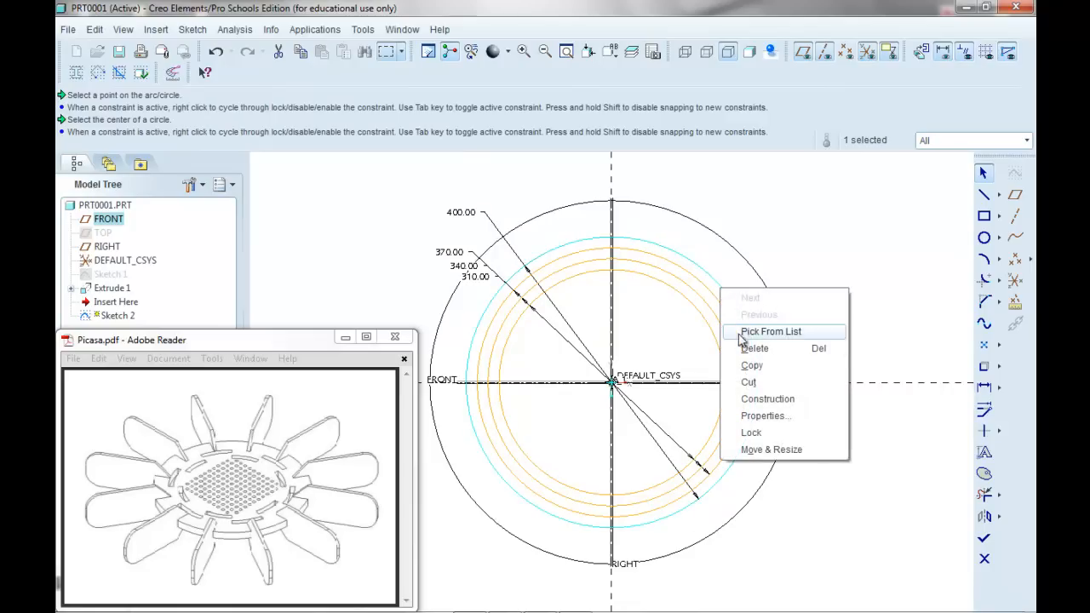
left_click(760, 400)
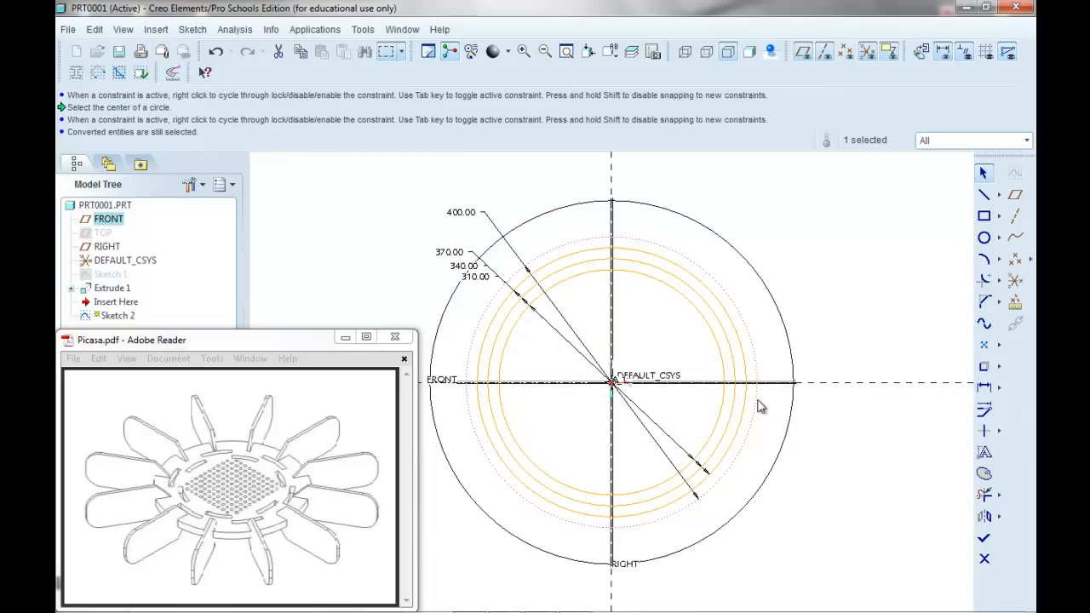
left_click(725, 313)
right_click(725, 312)
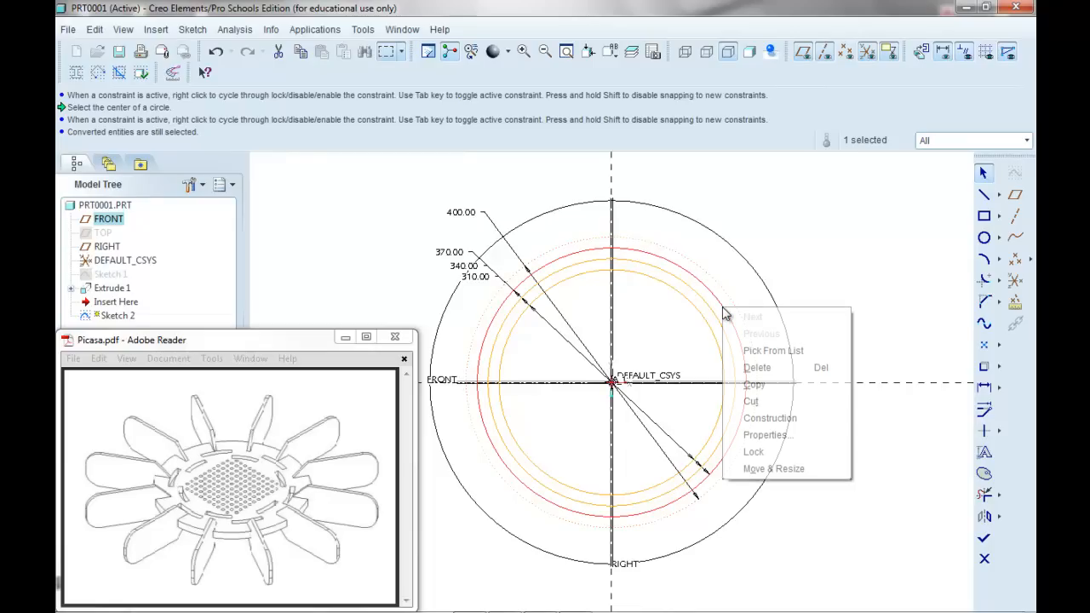
left_click(769, 422)
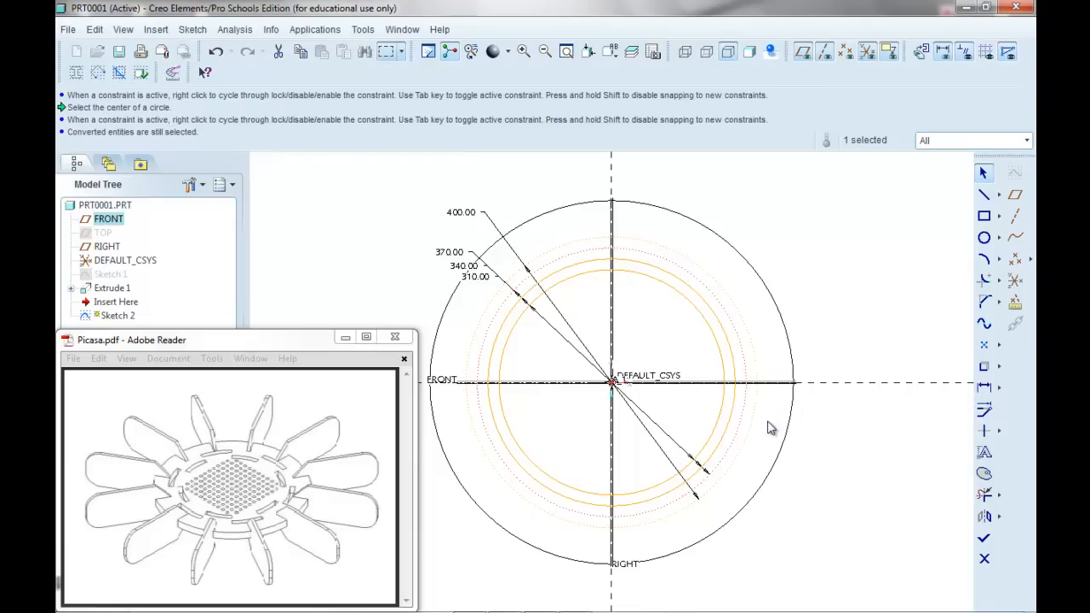
left_click(728, 340)
right_click(725, 335)
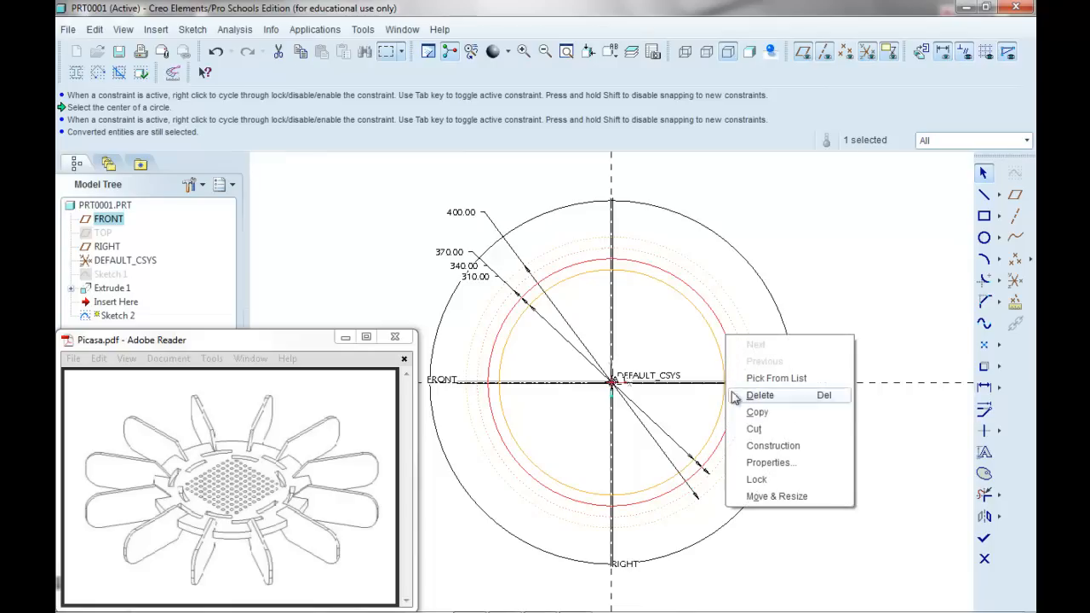
left_click(765, 447)
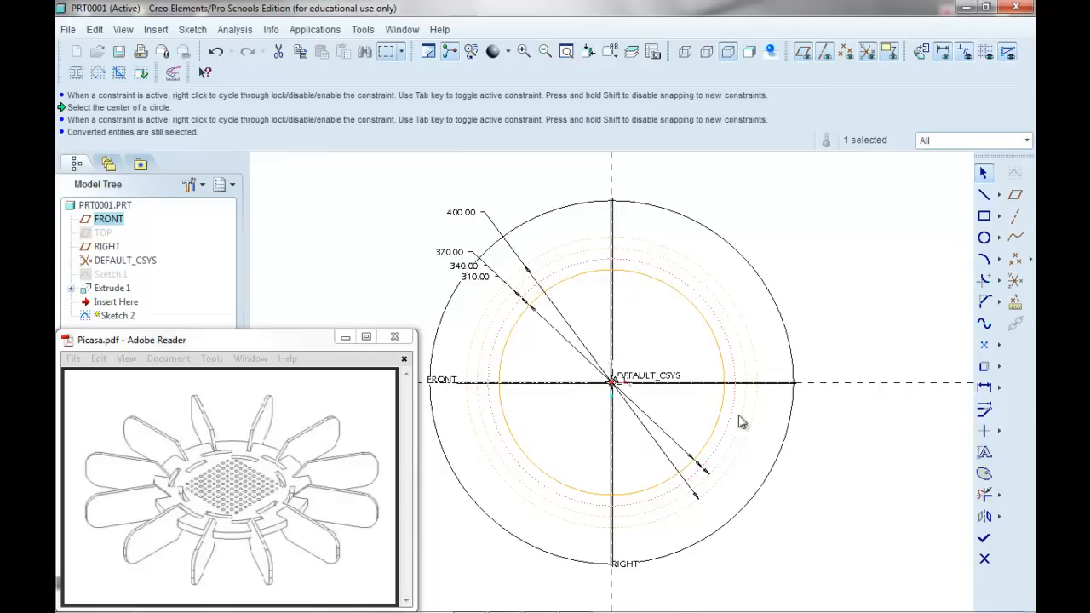
left_click(711, 334)
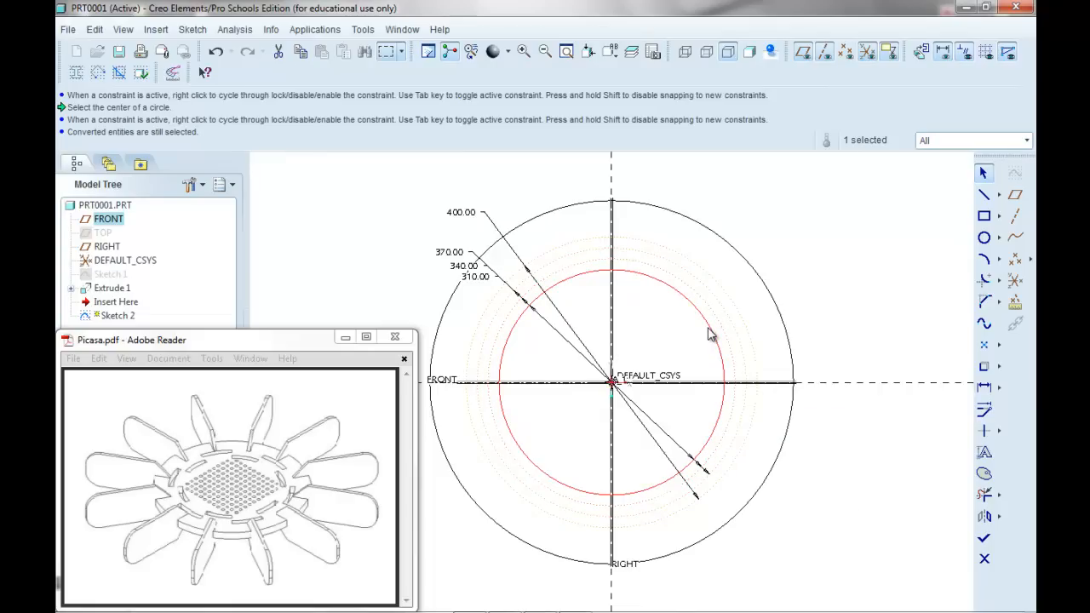
right_click(708, 330)
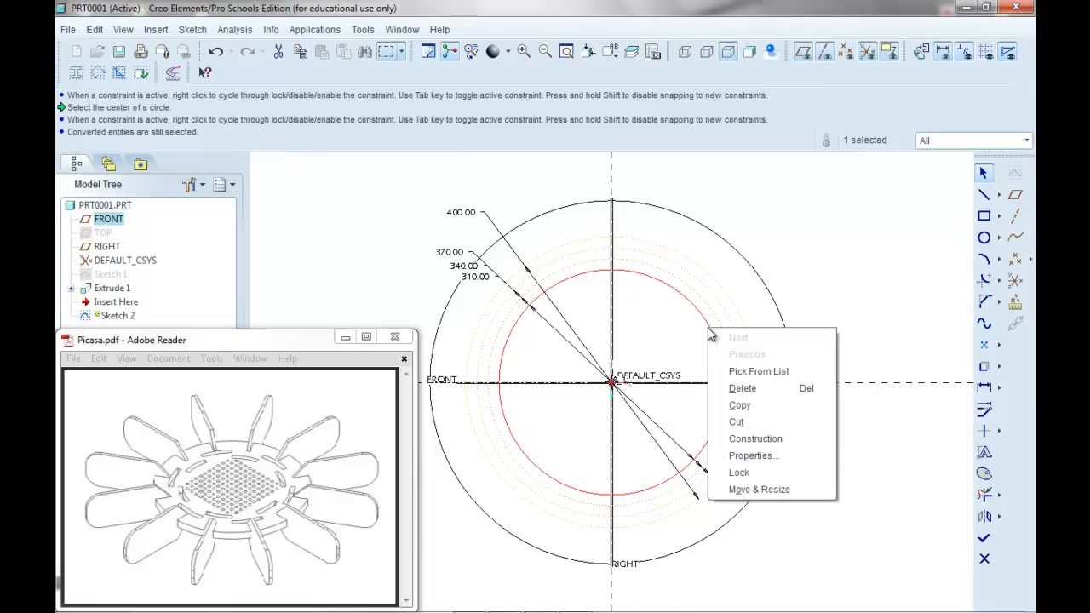
left_click(755, 439)
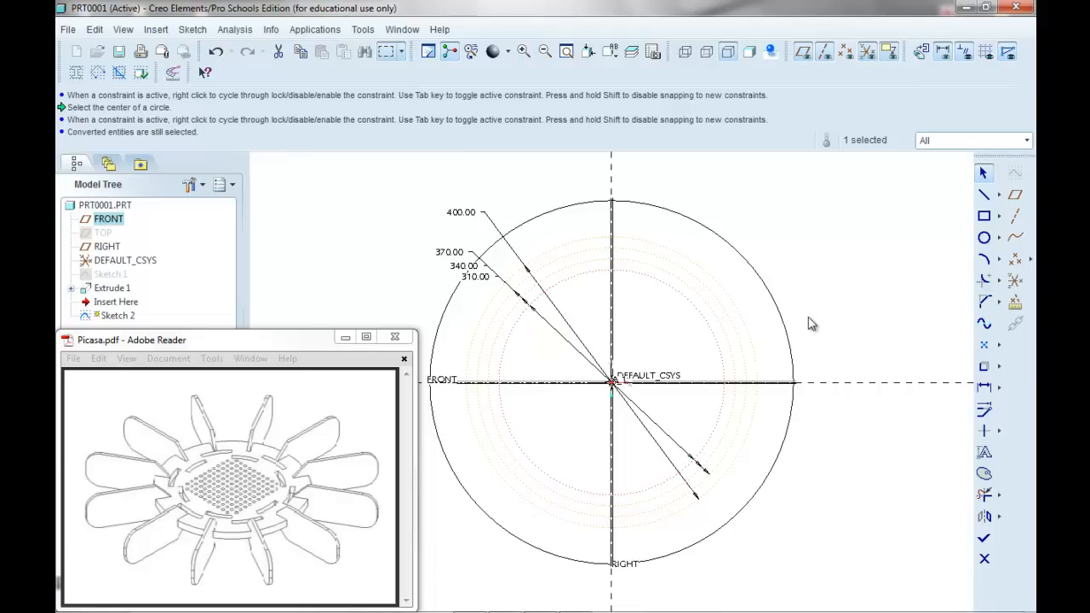
Draw a line from the origin to the 400-diameter circle in the upper-right quadrant, about 139° from the leftward horizontal axis
left_click(984, 195)
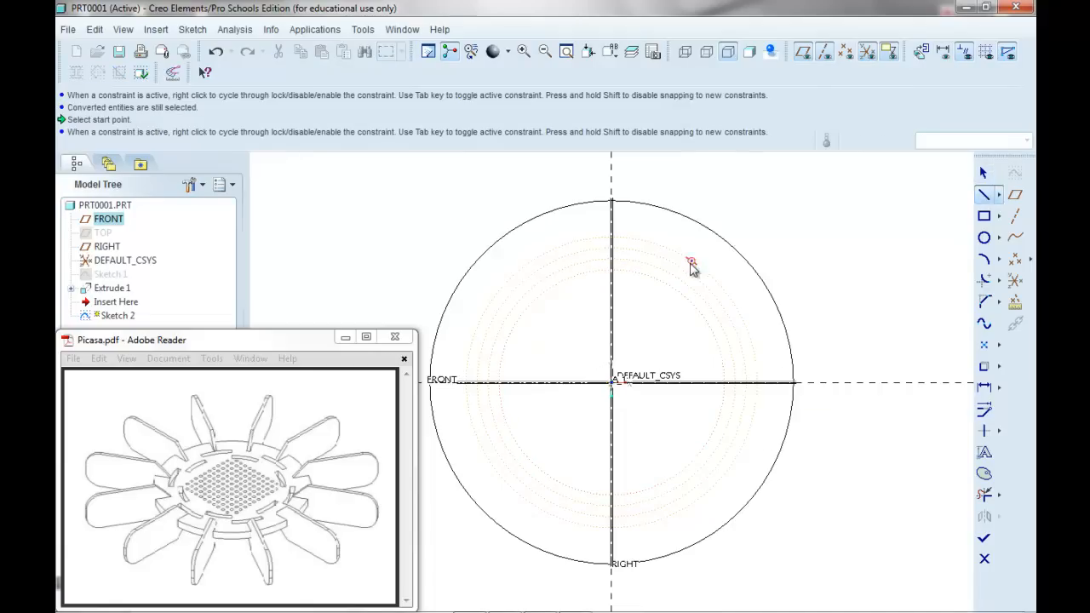
left_click(613, 382)
left_click(720, 286)
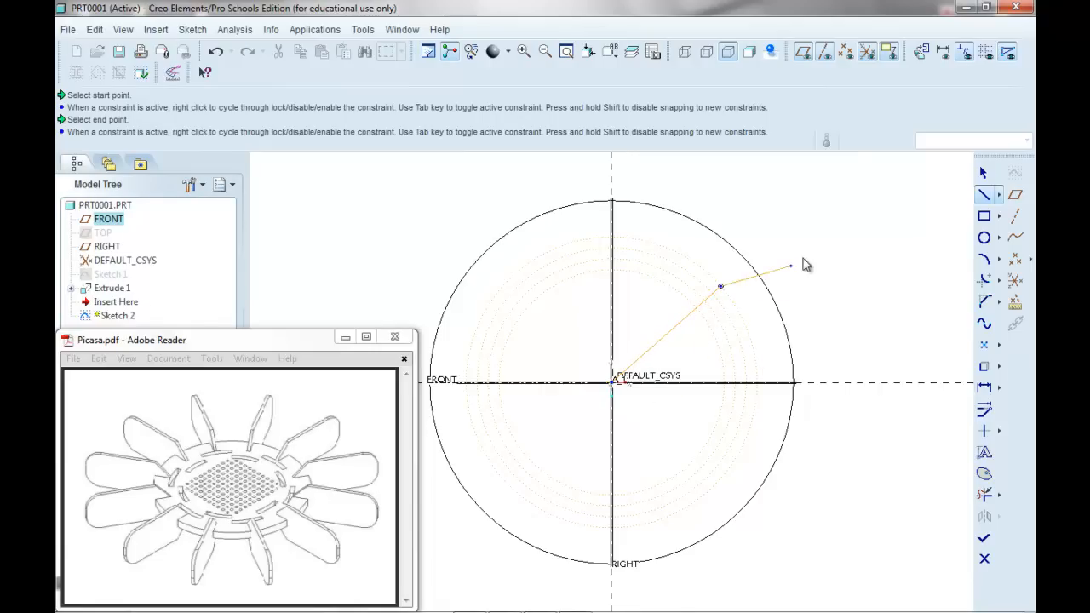
left_click(984, 173)
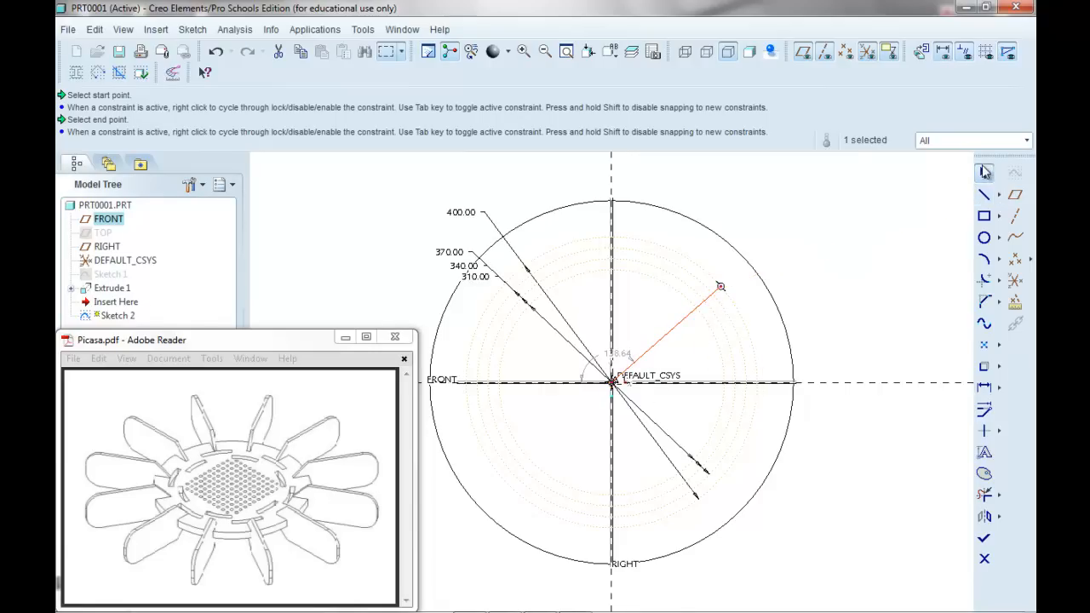
left_click(612, 382)
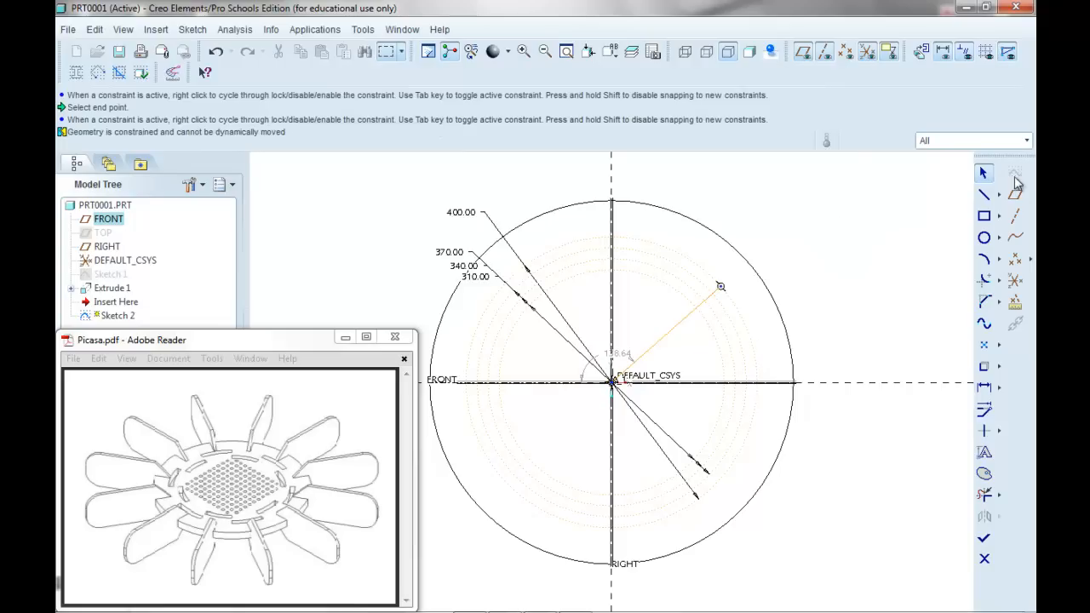
Draw a second line from the origin to the 400-diameter circle, about 25° below the first line
left_click(984, 196)
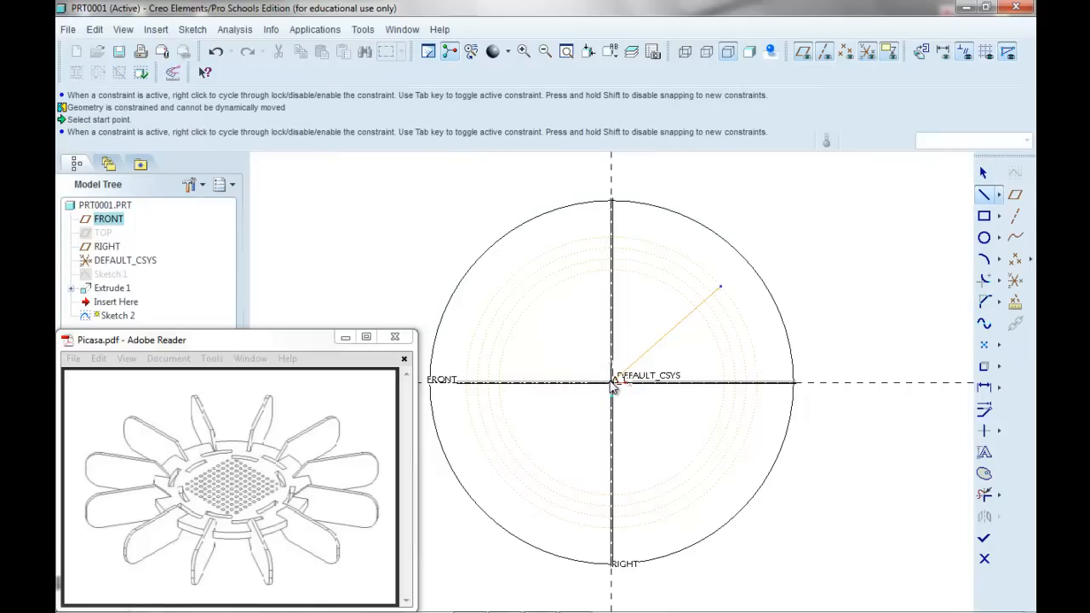
left_click(612, 383)
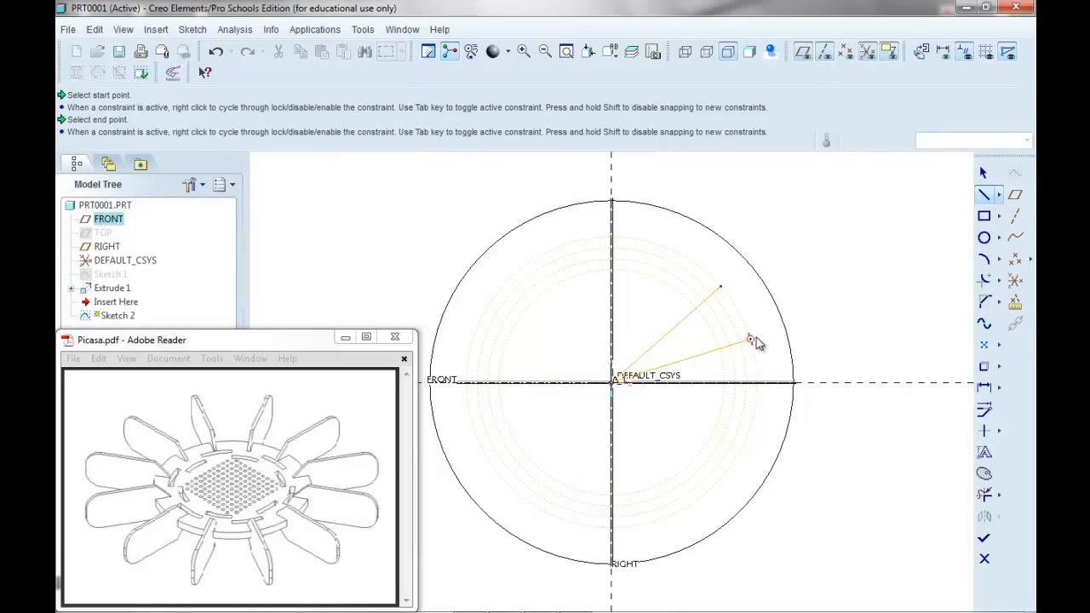
left_click(751, 343)
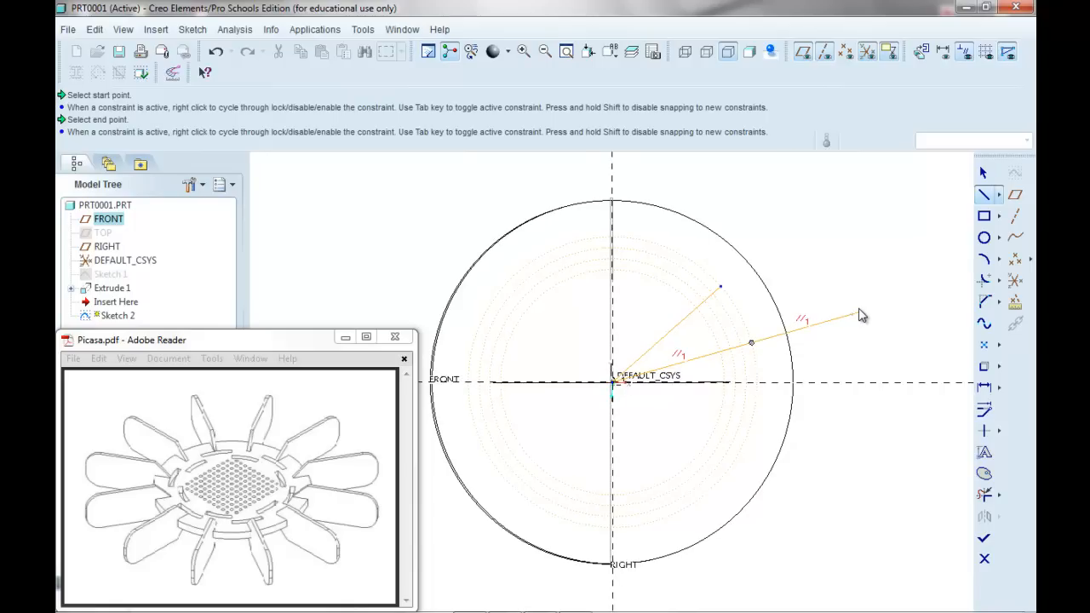
middle_click(858, 315)
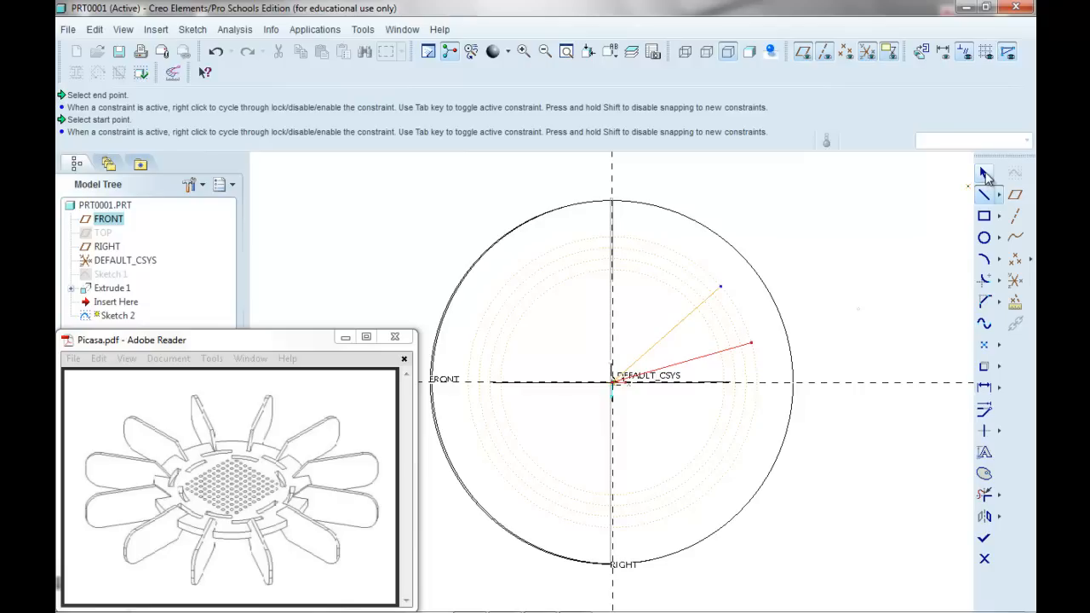
left_click(985, 174)
Set the angle between the two radial lines to 30°
scroll(678, 378, "down", 2)
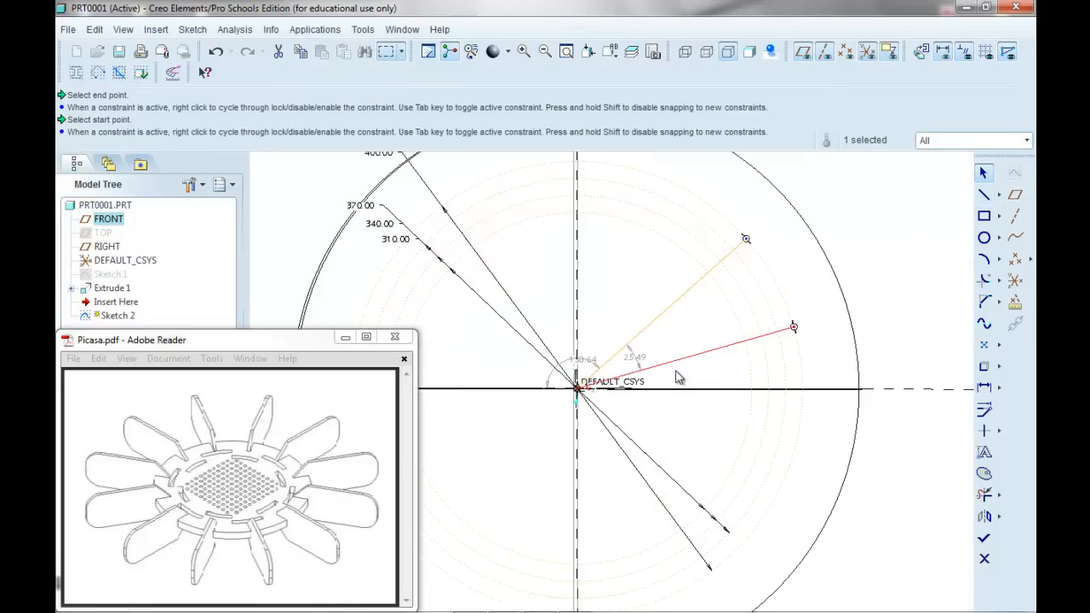
scroll(679, 378, "down", 1)
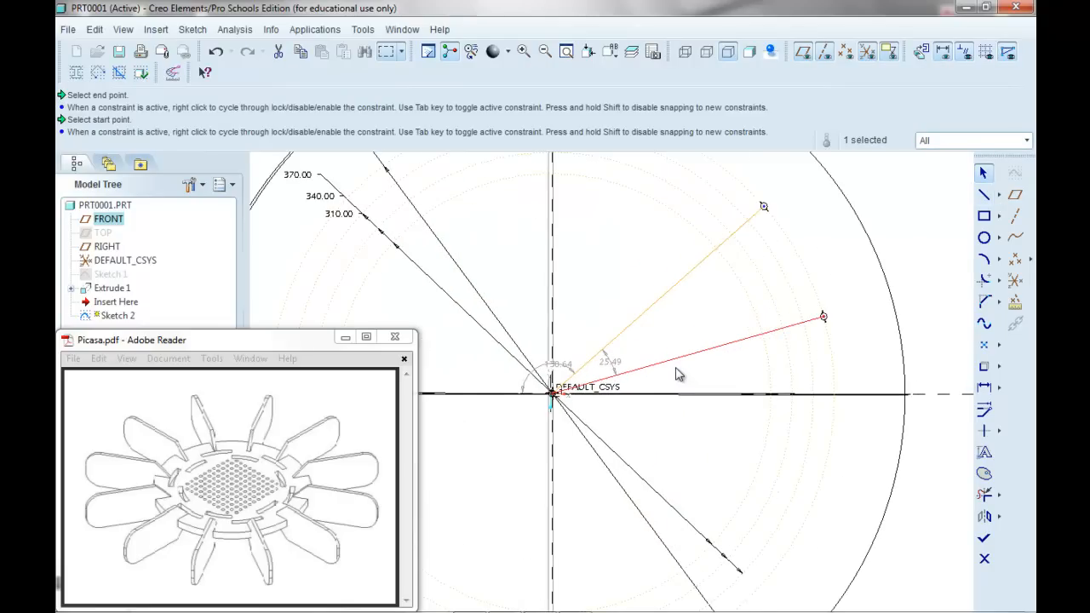
middle_click(617, 368)
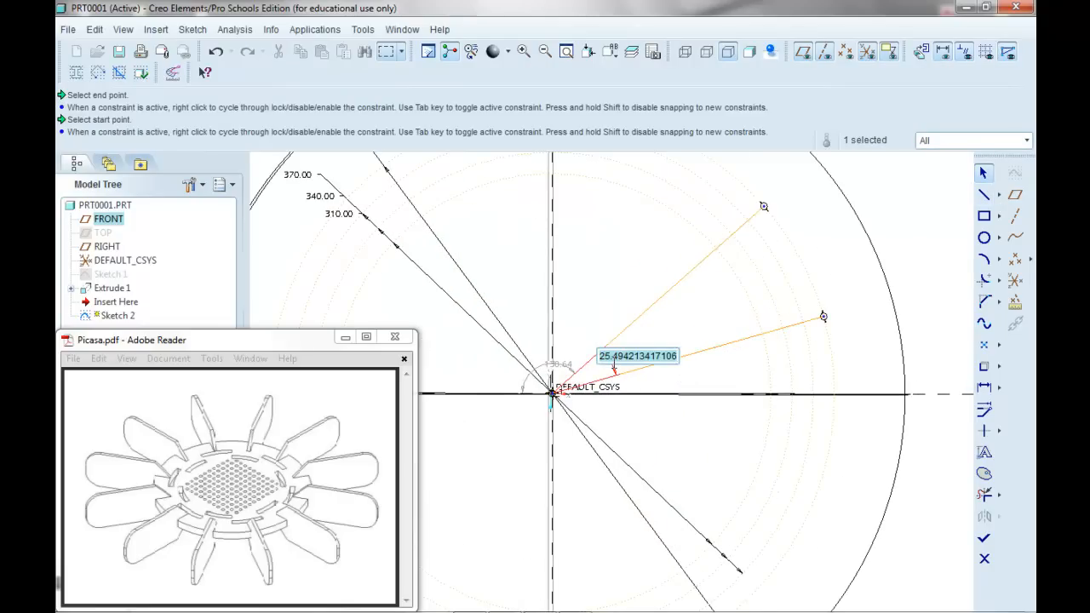
type("0")
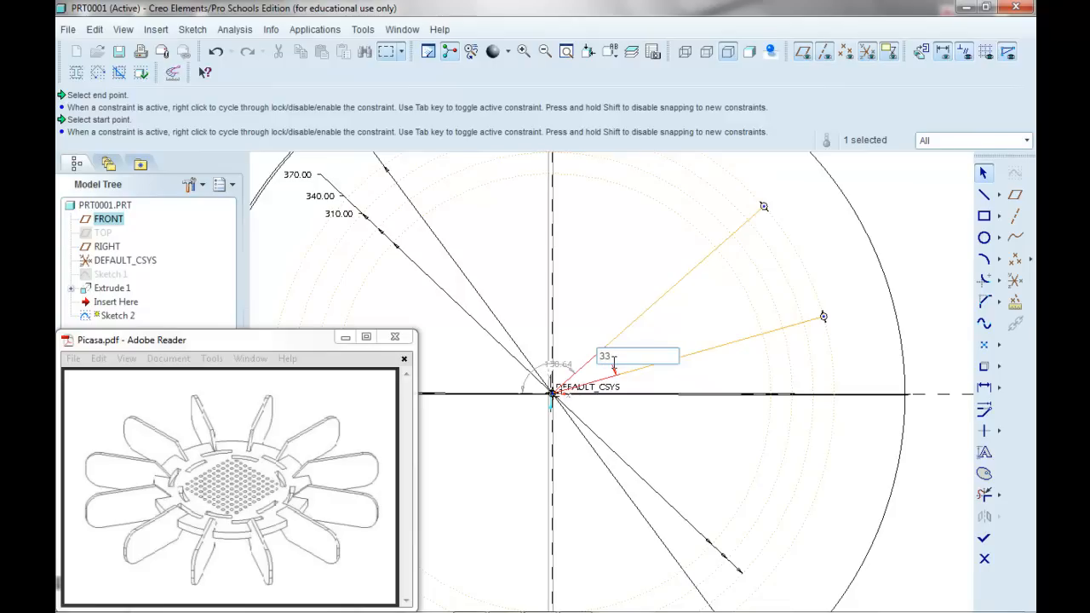
key("Return")
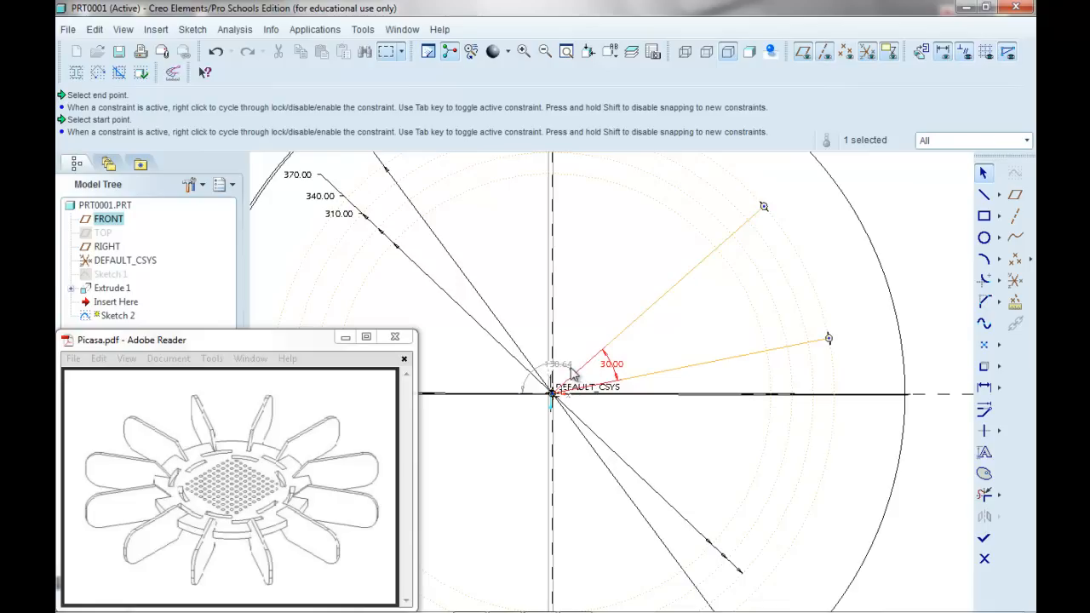
Dimension the angle between the lower radial line and the horizontal reference and set it to 15°
left_click(984, 387)
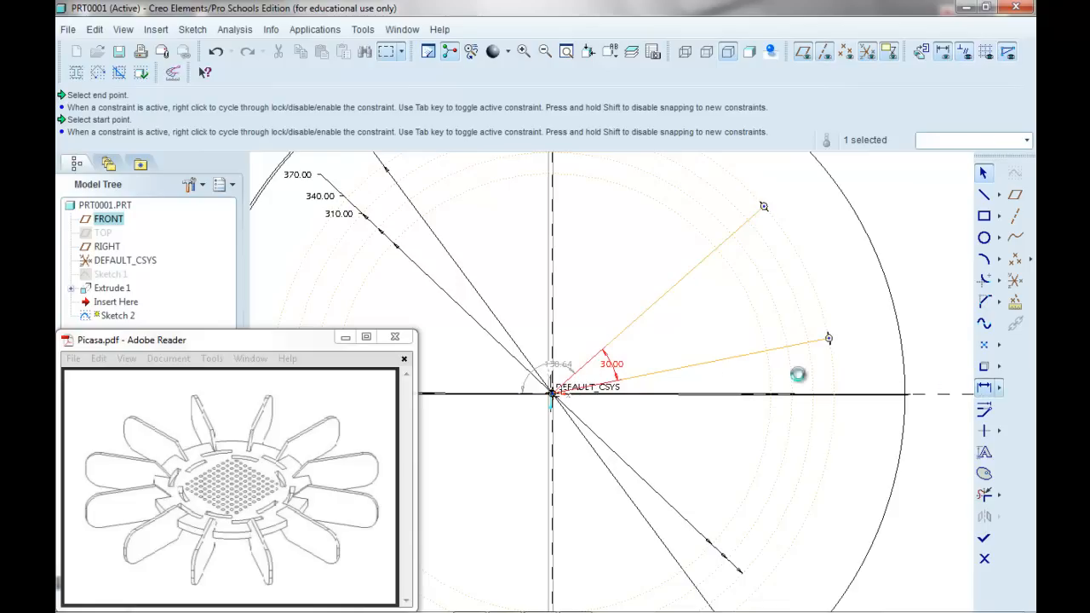
left_click(729, 366)
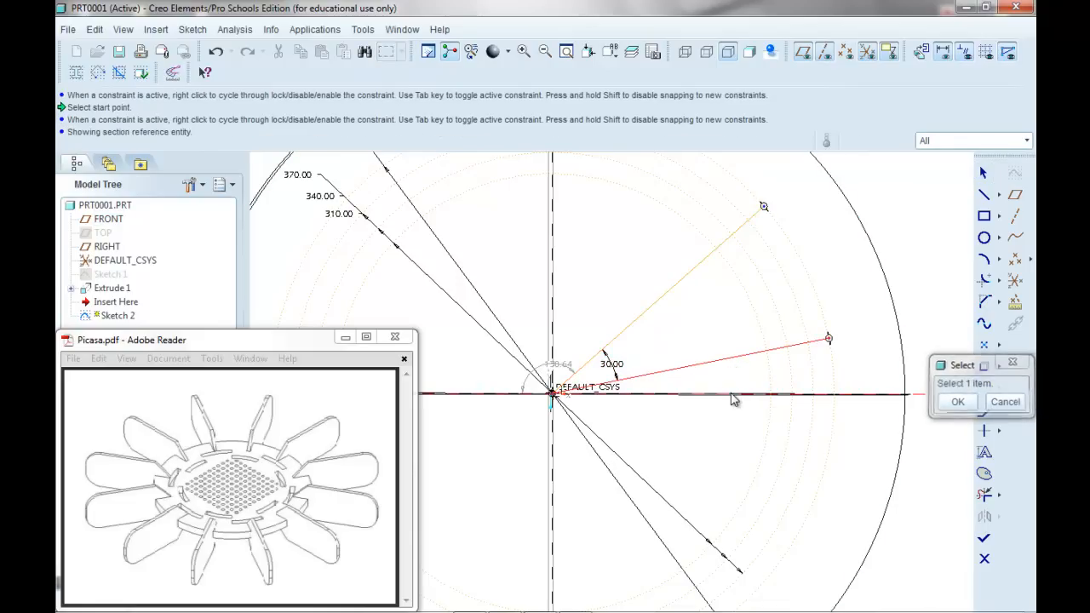
left_click(734, 383)
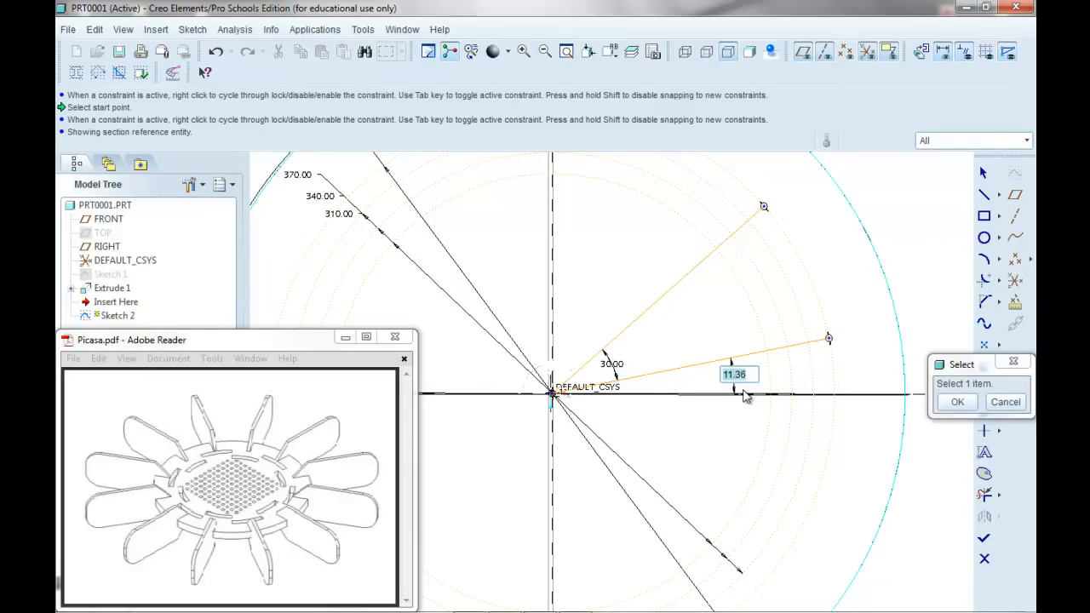
type("15")
key("Return")
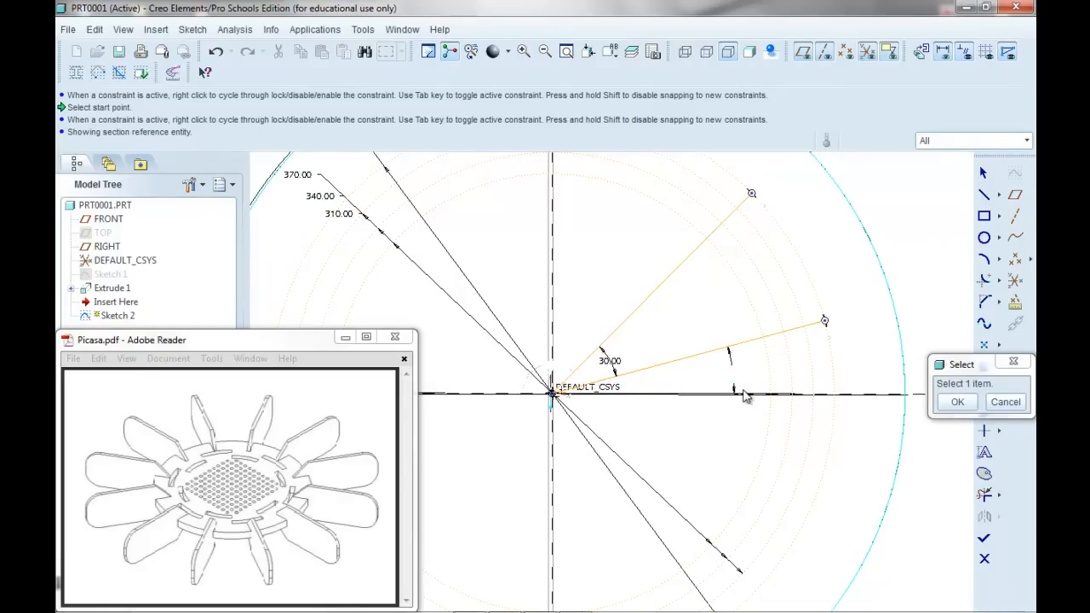
left_click(957, 401)
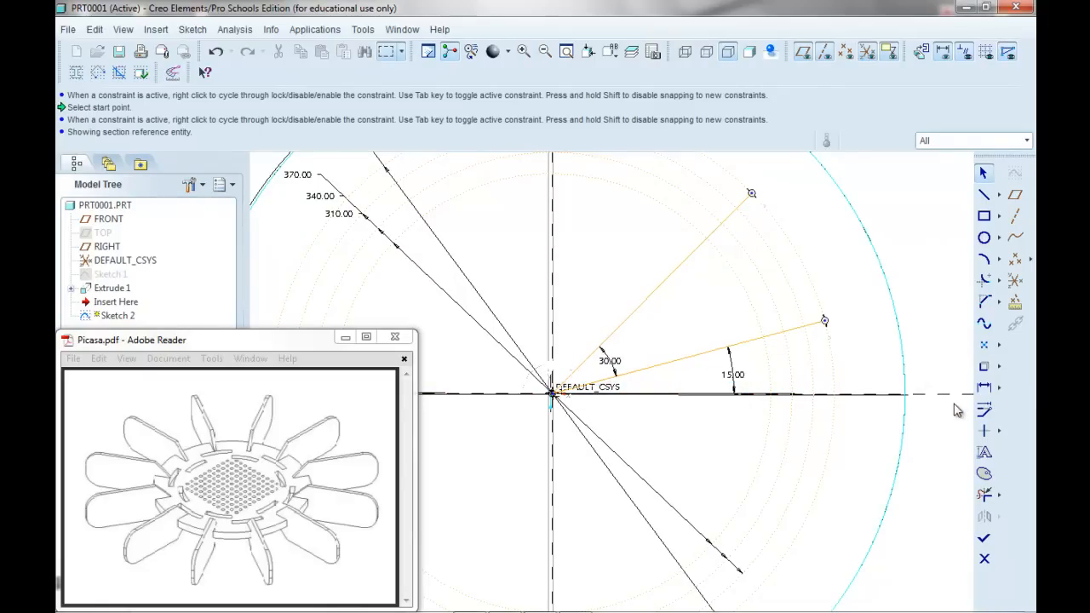
Convert both radial lines to construction geometry and clear the selection
left_click(681, 272)
right_click(681, 273)
left_click(727, 378)
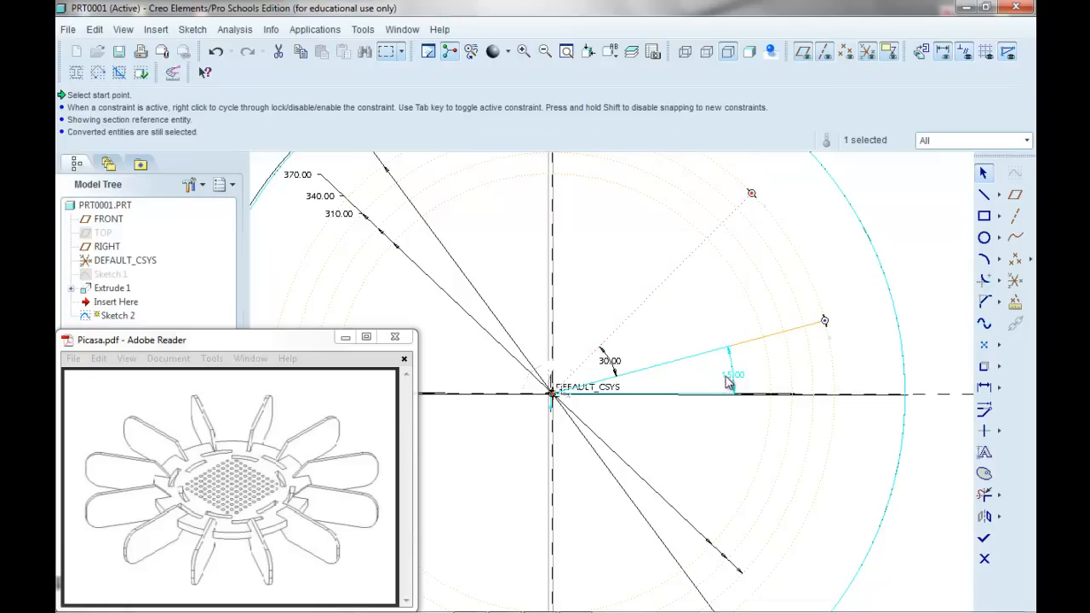
left_click(711, 359)
right_click(711, 356)
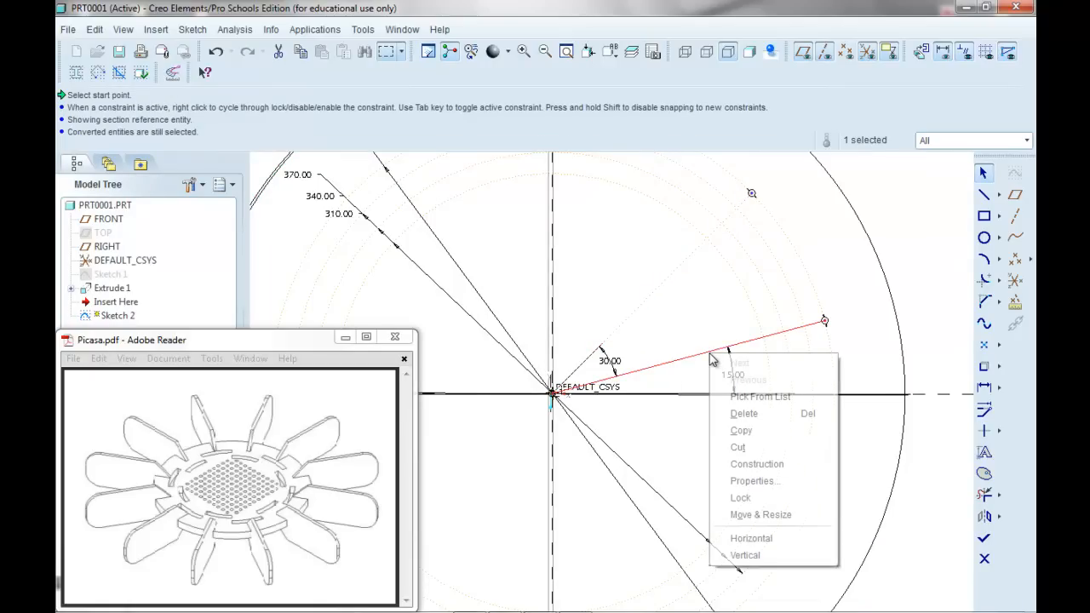
left_click(746, 467)
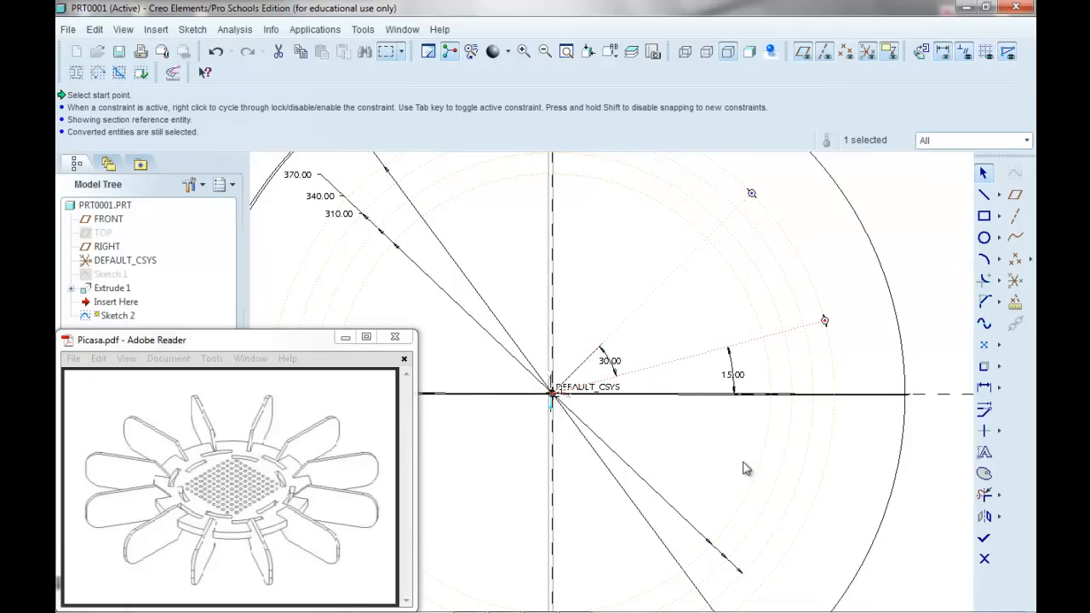
left_click(928, 280)
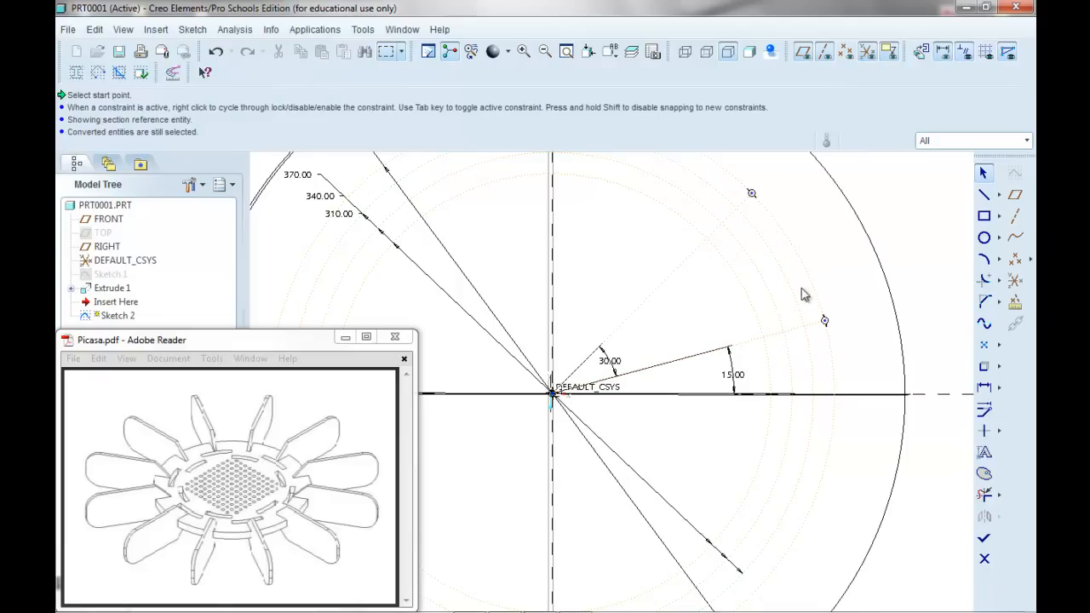
Draw two origin-centred arcs on the 400- and 370-diameter construction circles, spanning between the two radial construction lines
left_click(999, 259)
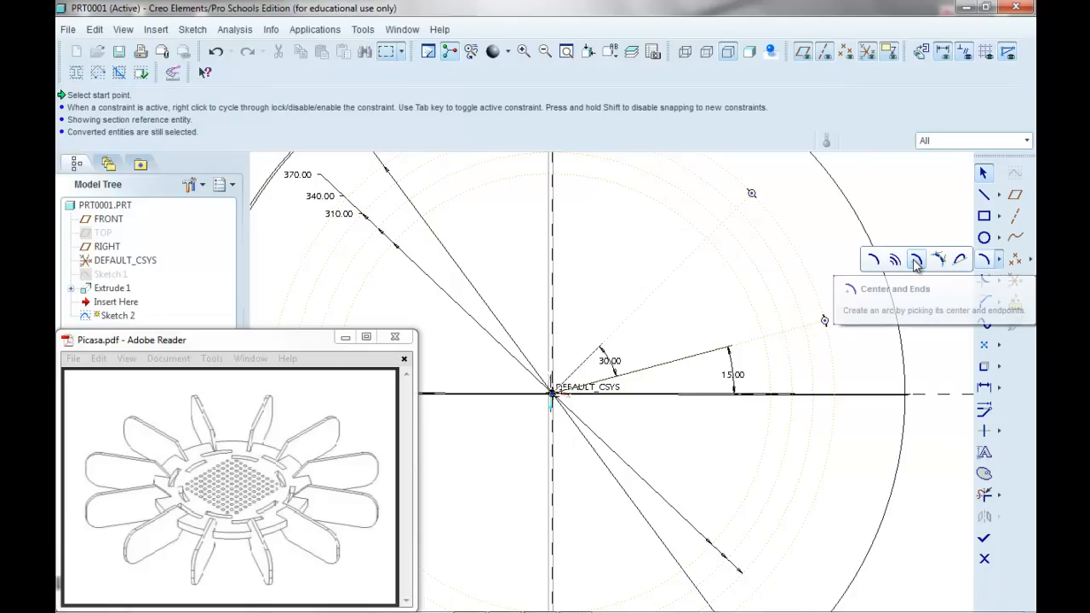
left_click(916, 262)
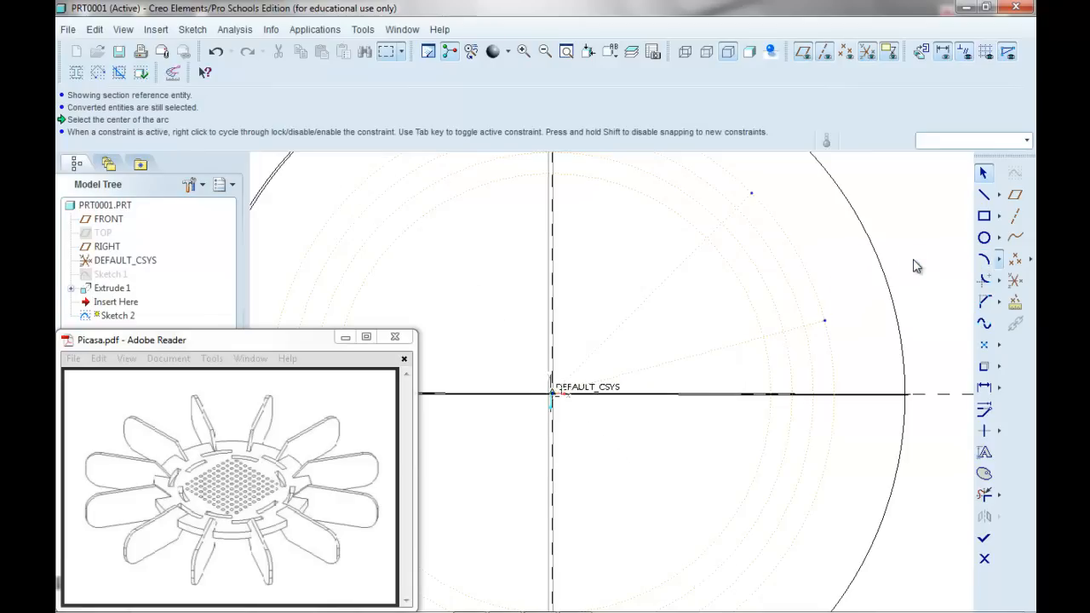
left_click(553, 394)
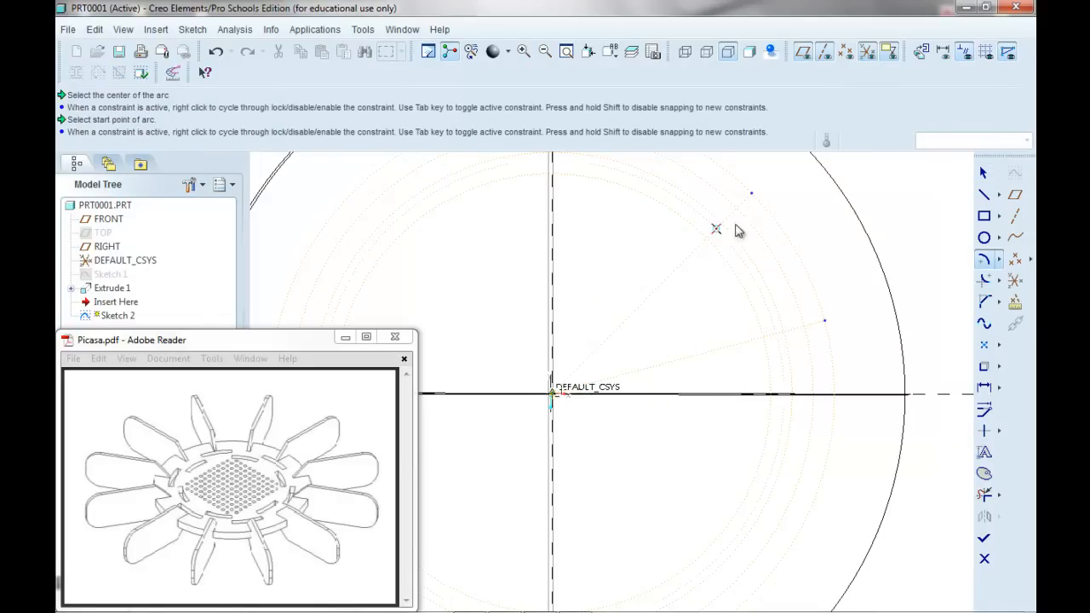
left_click(751, 193)
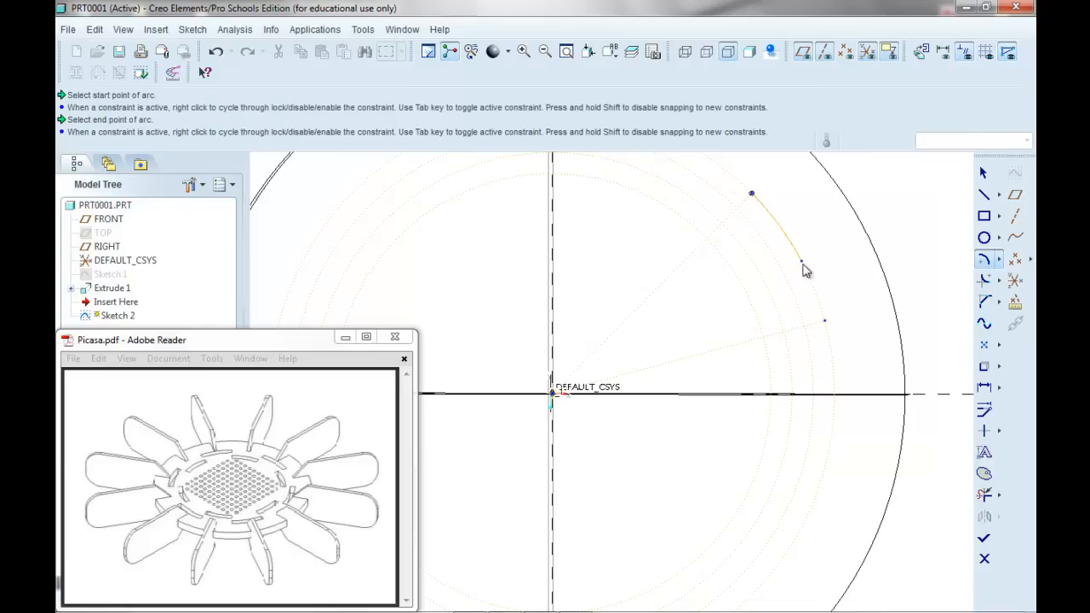
left_click(824, 321)
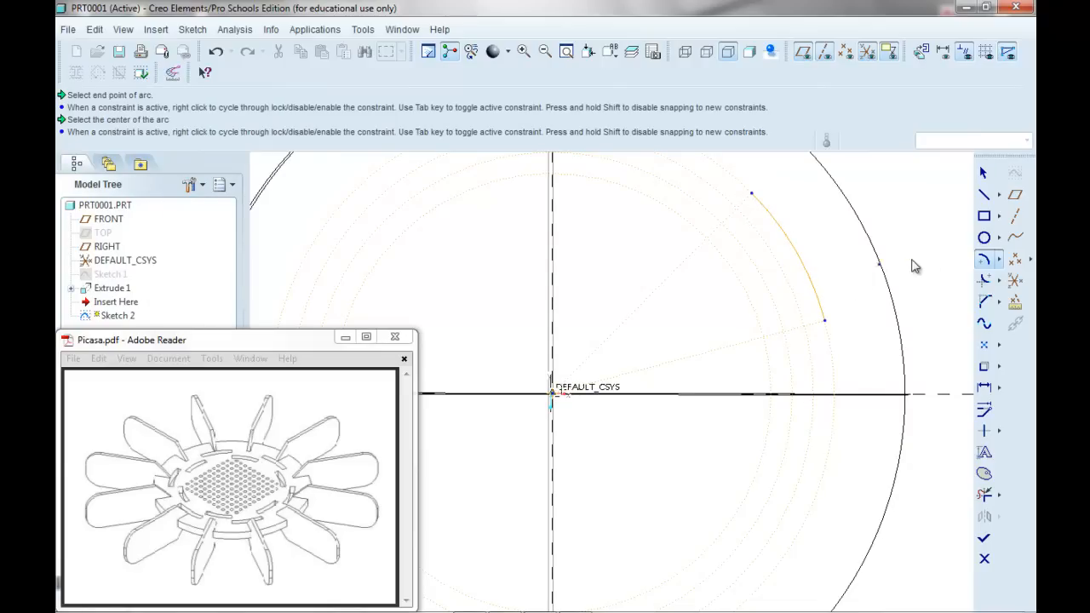
left_click(553, 394)
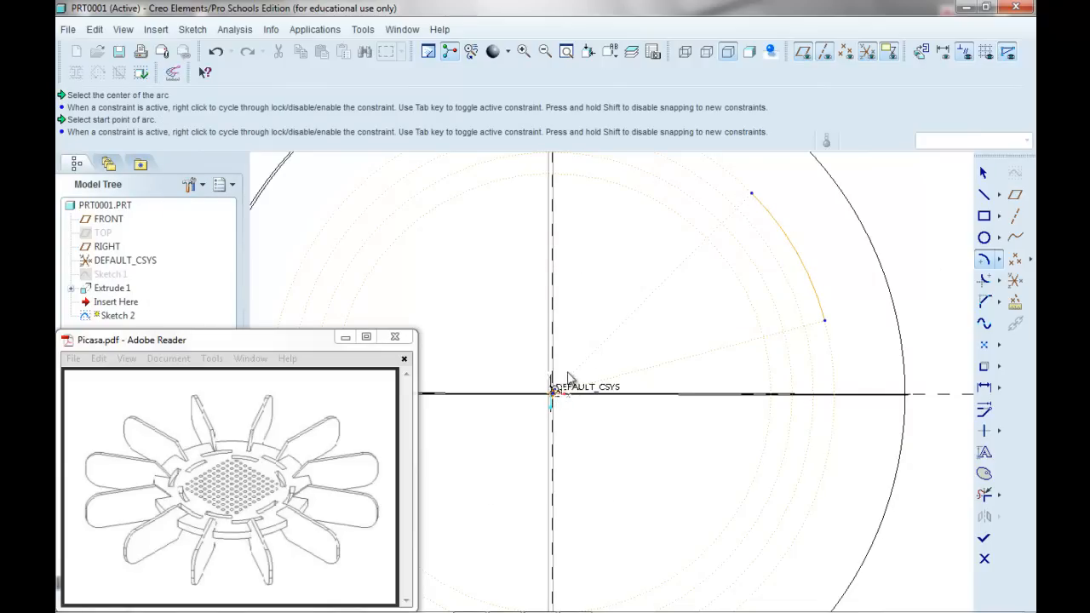
left_click(736, 210)
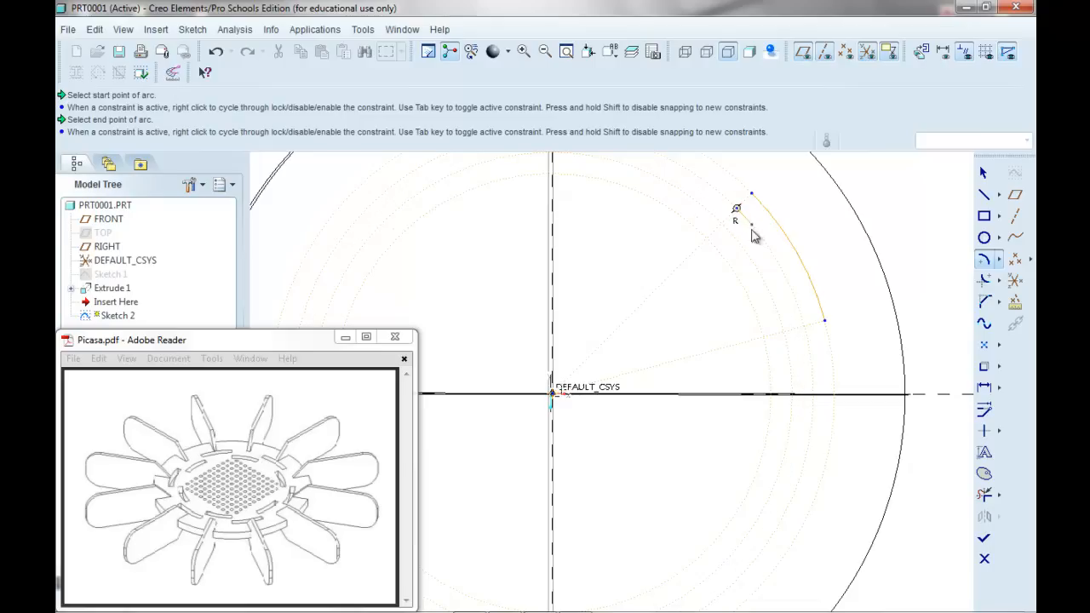
left_click(813, 331)
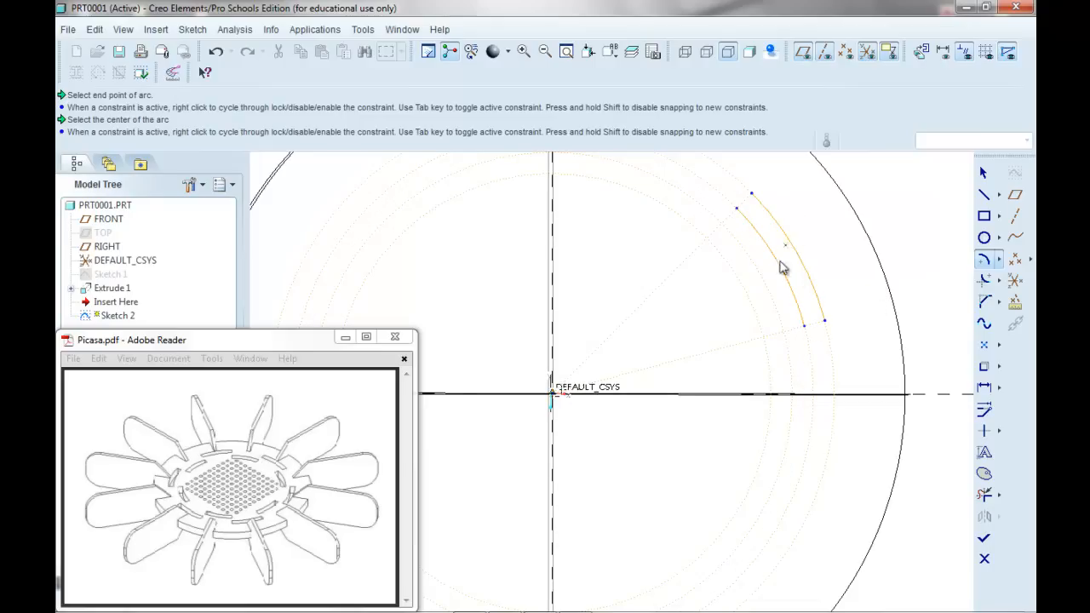
Close both ends of the outer slot with short lines joining the endpoints of its two arcs
left_click(983, 196)
left_click(737, 208)
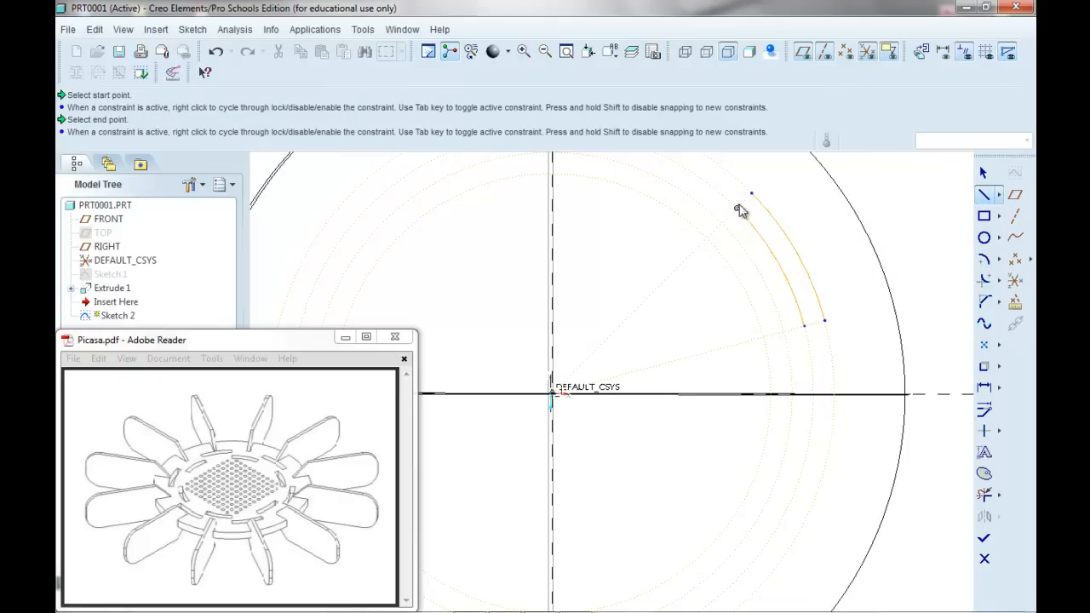
left_click(751, 195)
middle_click(802, 206)
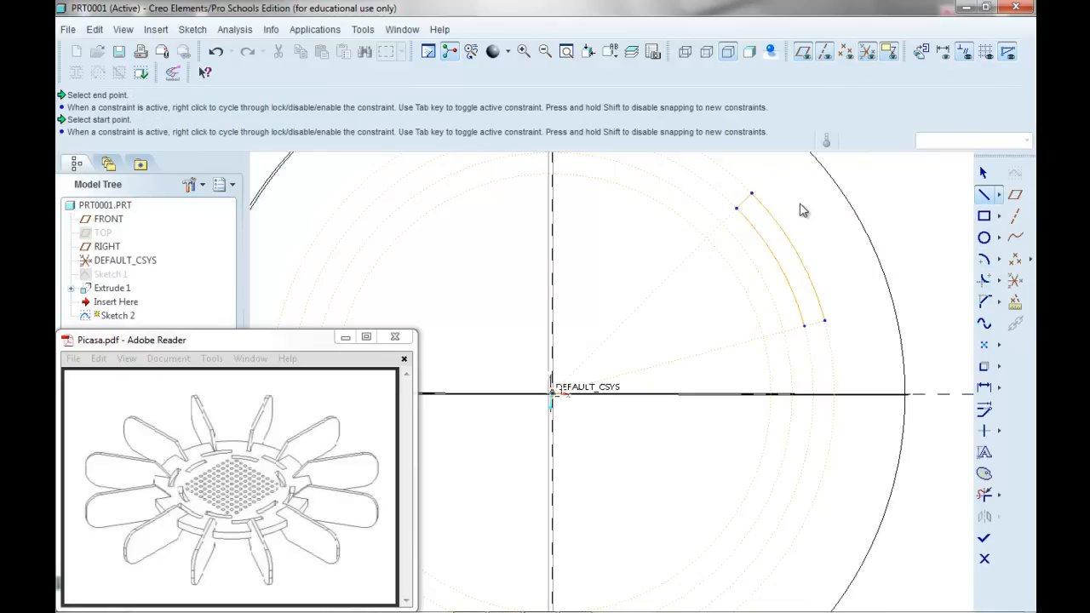
left_click(804, 328)
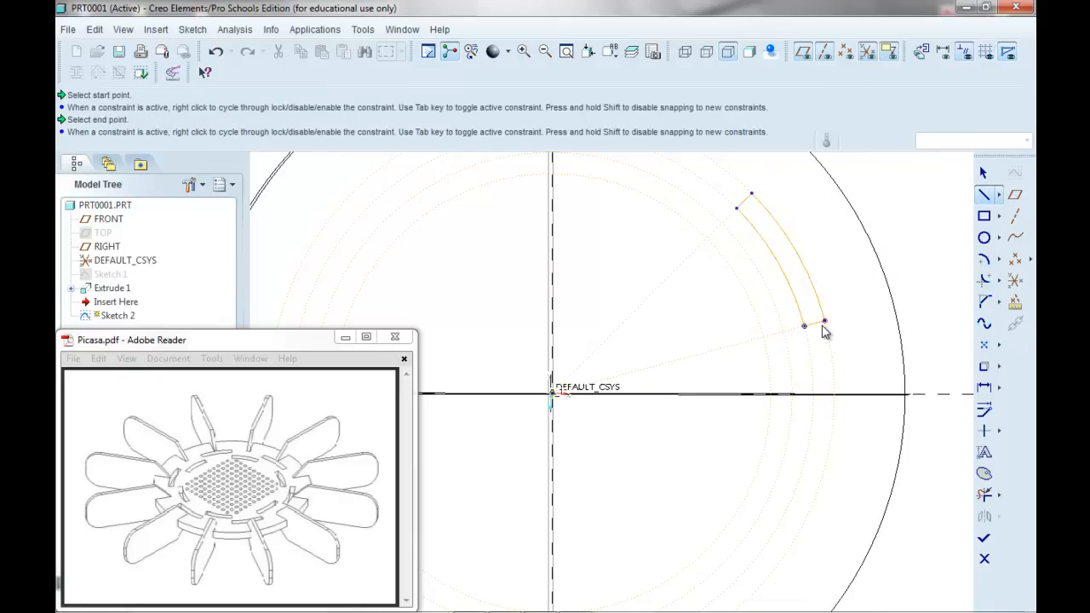
left_click(823, 322)
middle_click(838, 316)
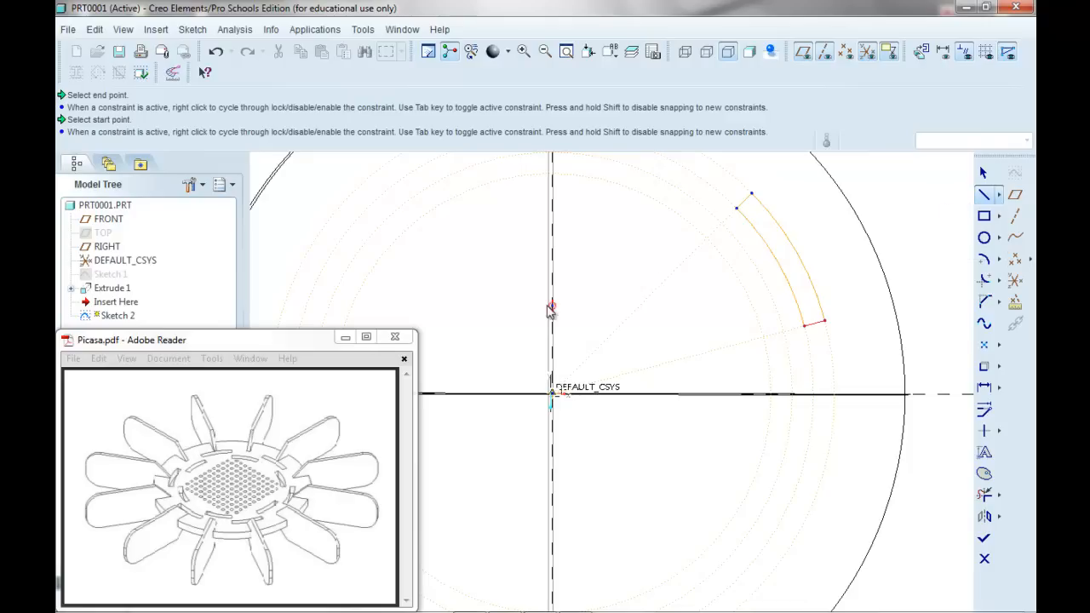
Draw a third radial line from the origin to the 340-diameter circle and set its angle to the neighbouring radial line to 30°
left_click(553, 393)
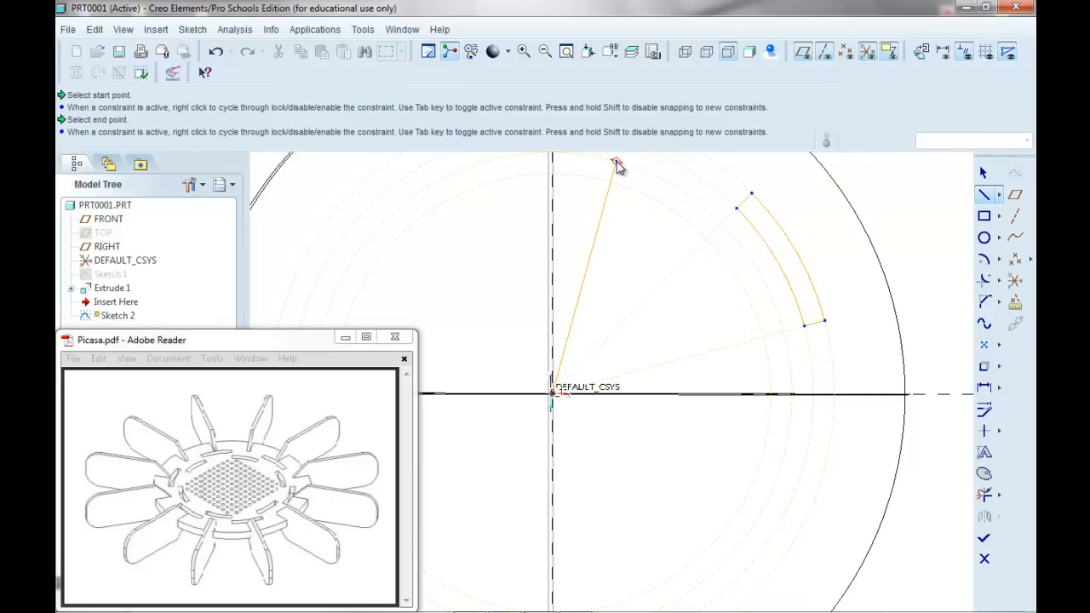
left_click(618, 162)
middle_click(645, 246)
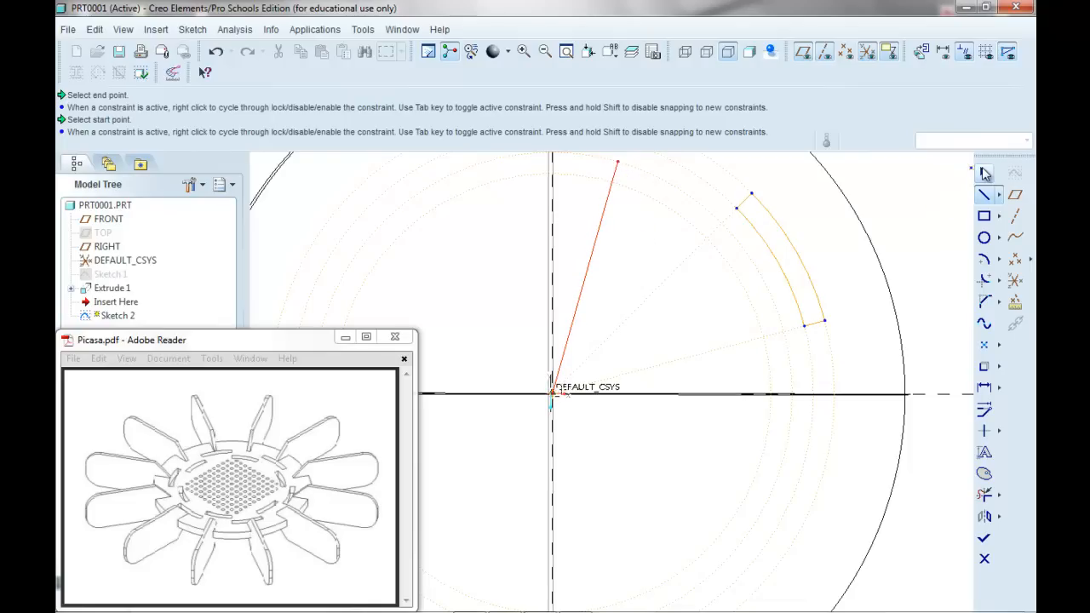
left_click(985, 173)
double_click(614, 292)
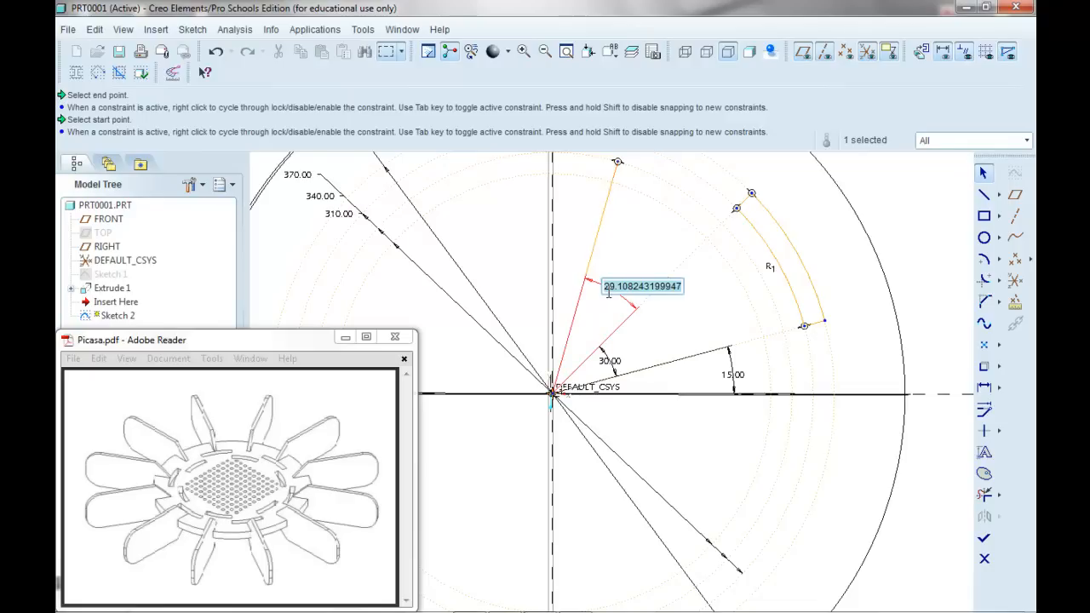
type("30")
key("Return")
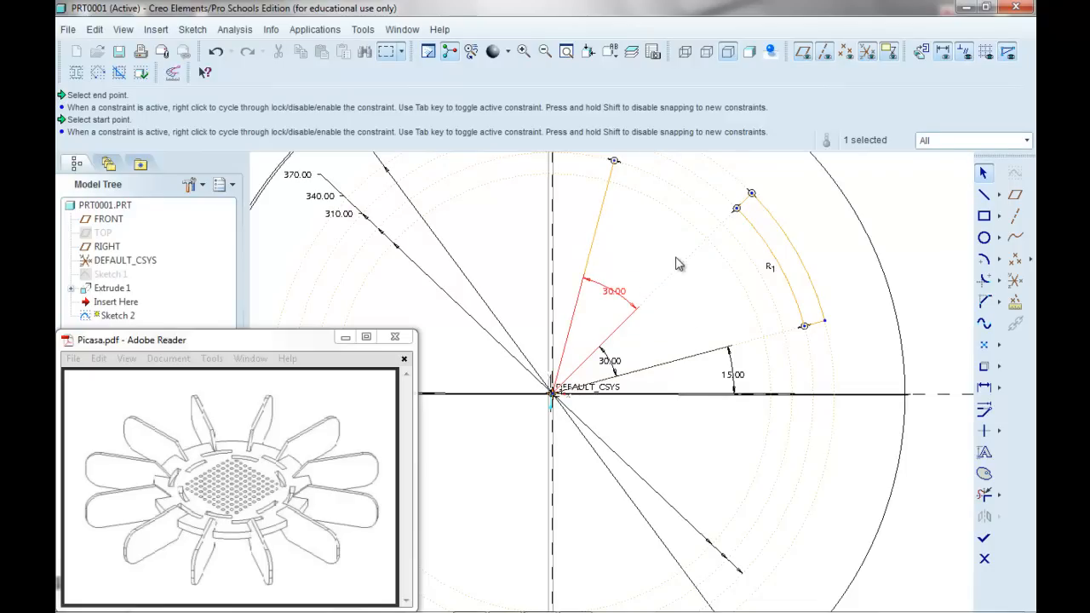
Convert the third radial line to construction geometry
left_click(984, 260)
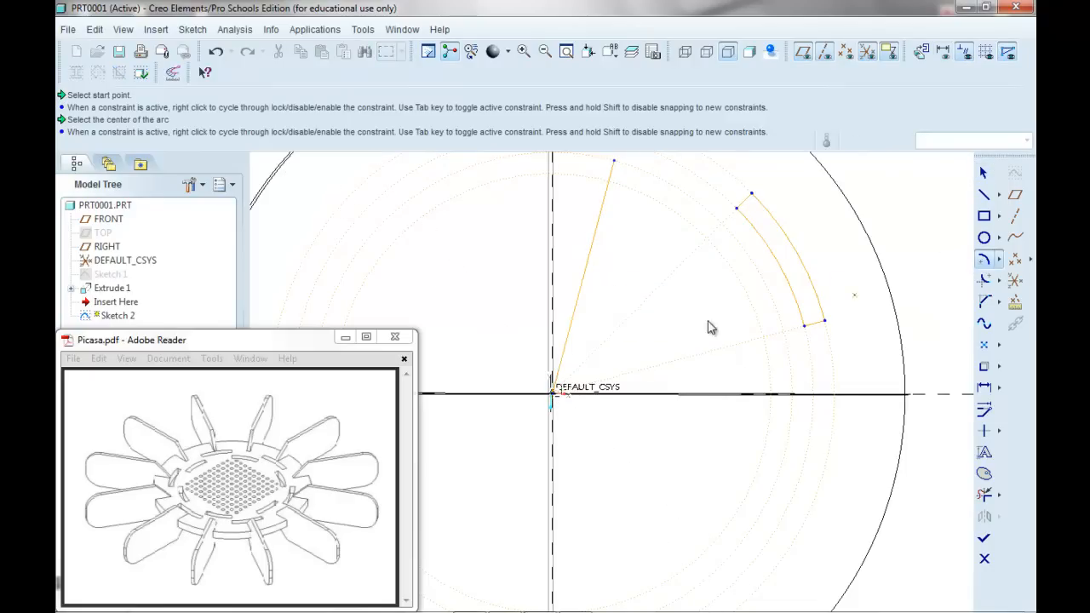
left_click(984, 174)
left_click(595, 240)
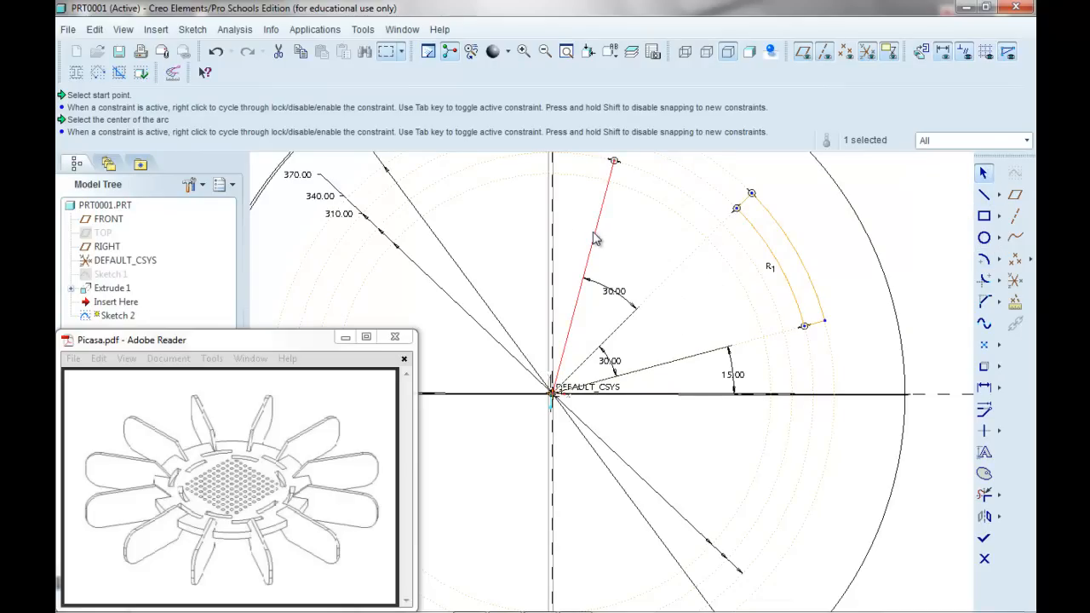
right_click(595, 240)
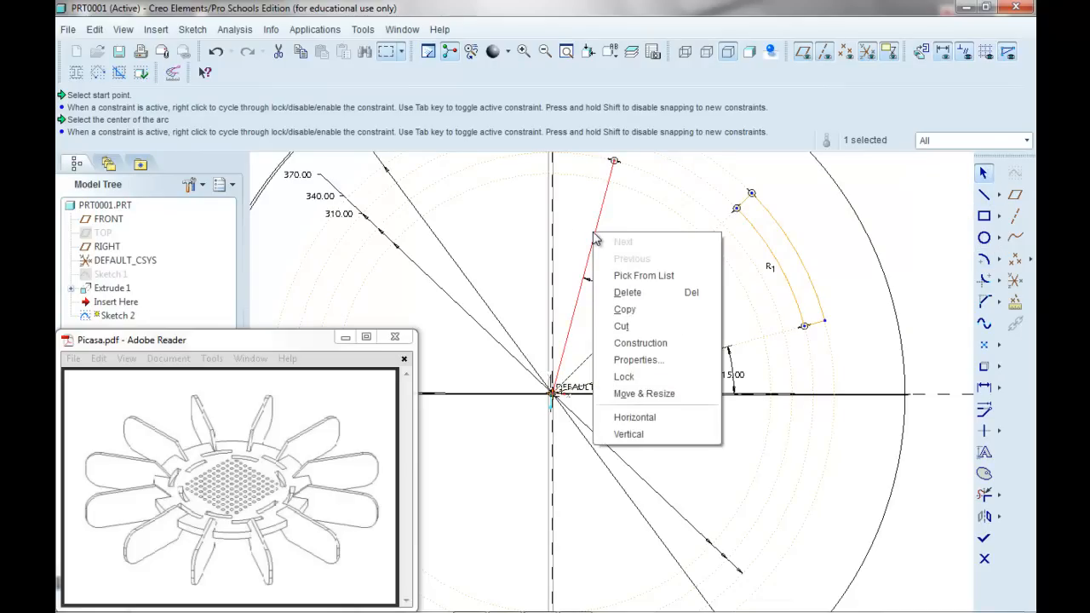
left_click(627, 346)
Draw two origin-centred arcs on the 310- and 340-diameter circles, between the third radial line and the neighbouring radial line
scroll(627, 313, "down", 2)
scroll(624, 208, "up", 1)
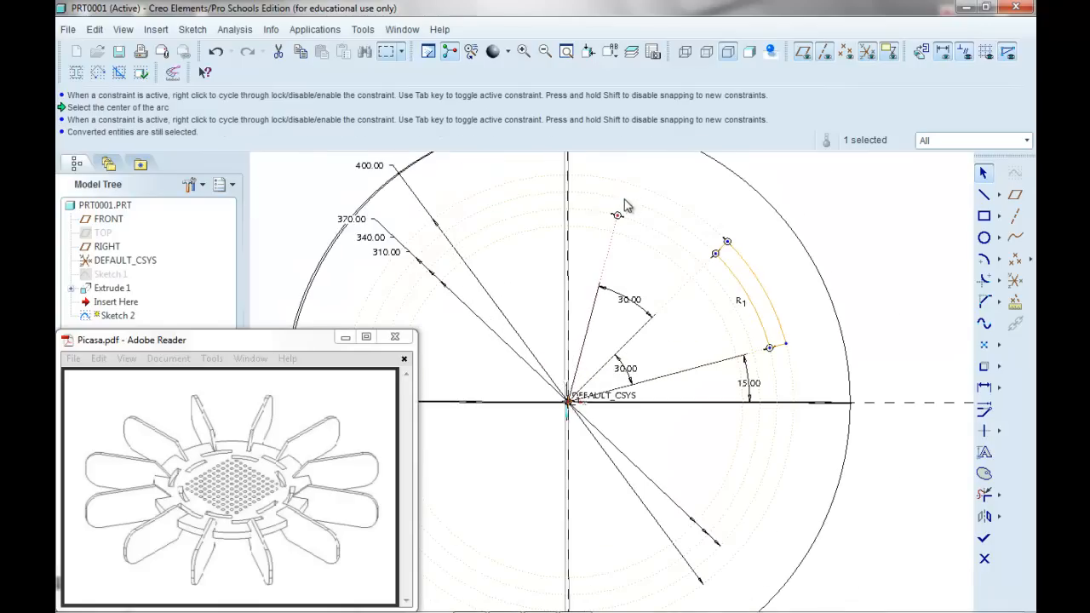
scroll(630, 200, "up", 2)
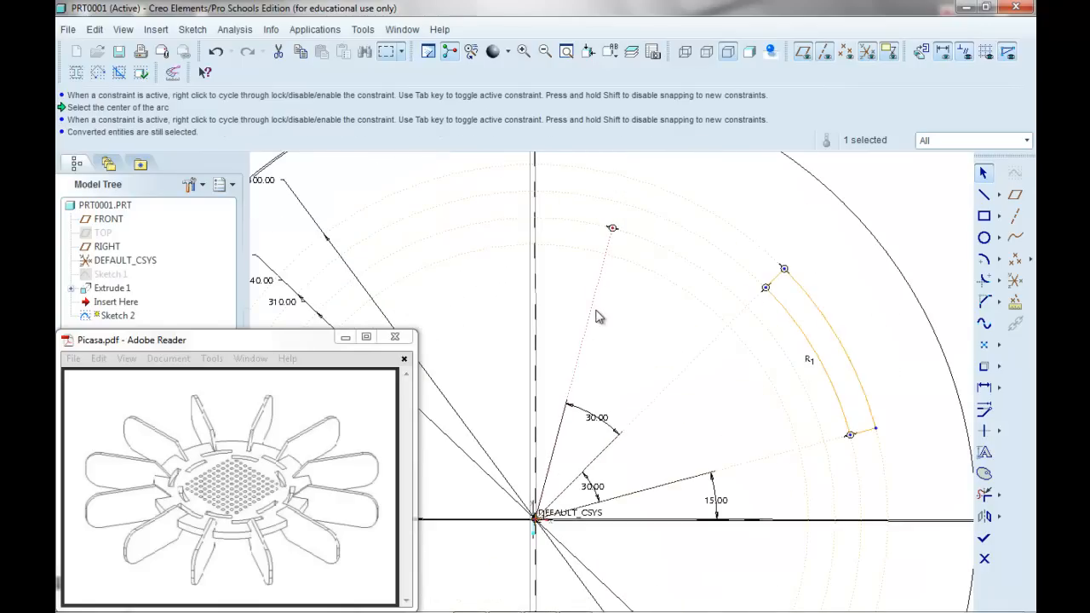
left_click(984, 260)
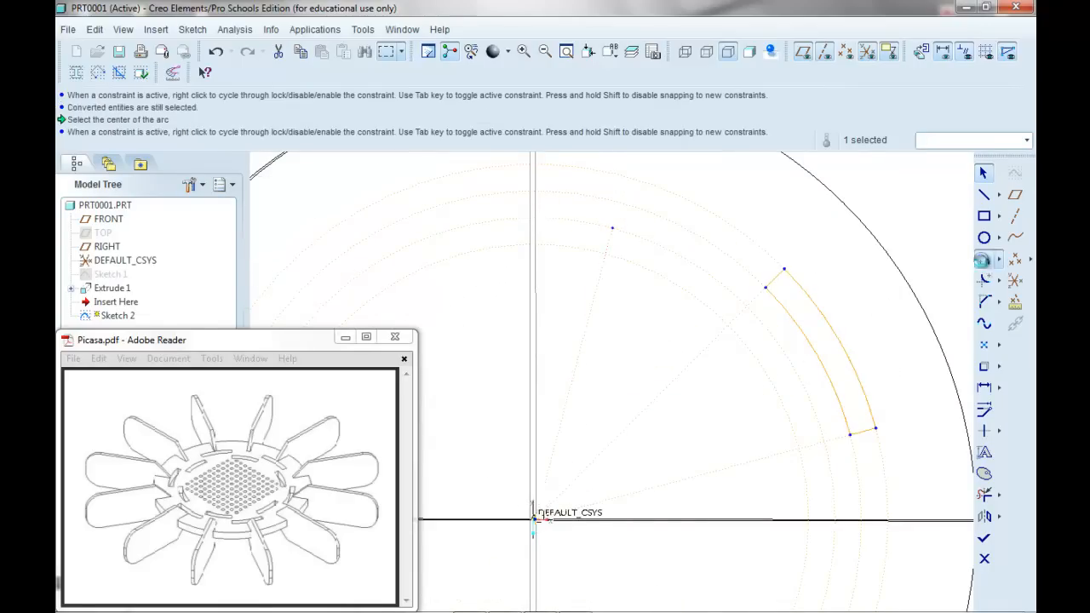
left_click(534, 519)
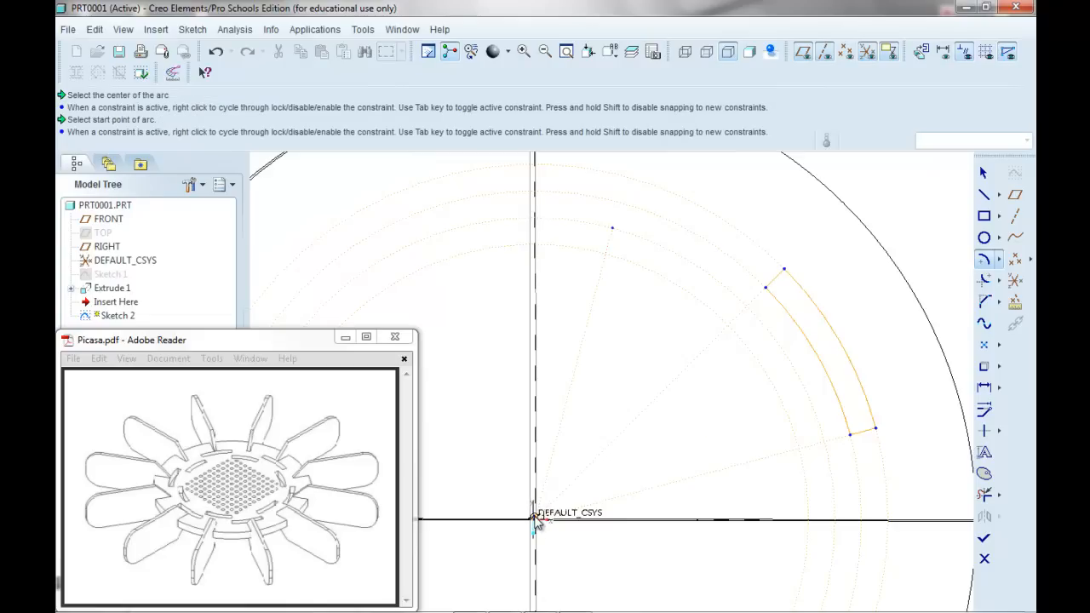
left_click(605, 253)
left_click(728, 324)
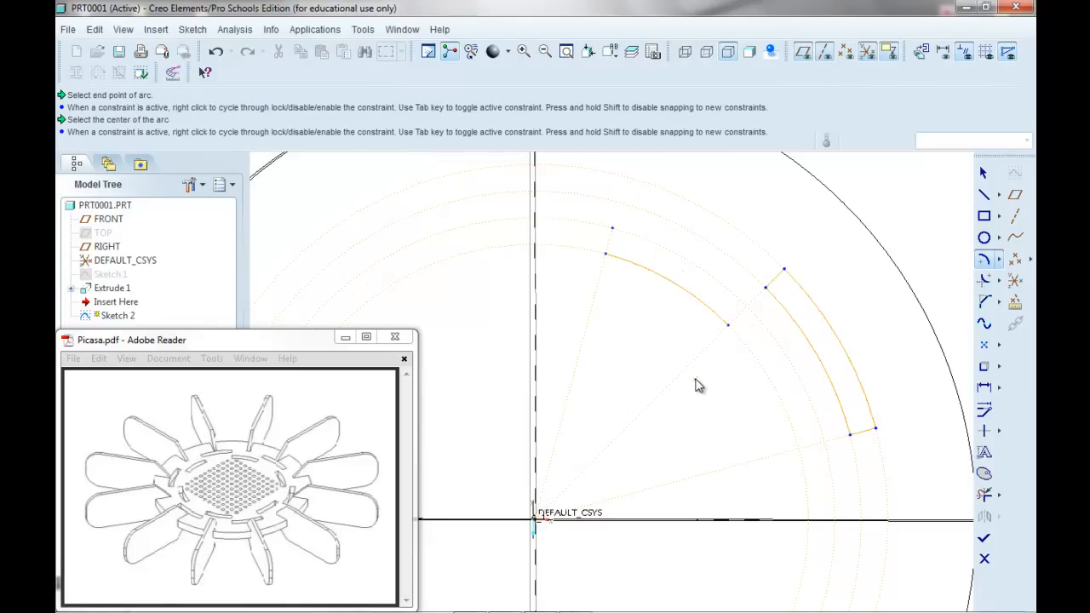
left_click(535, 518)
left_click(612, 228)
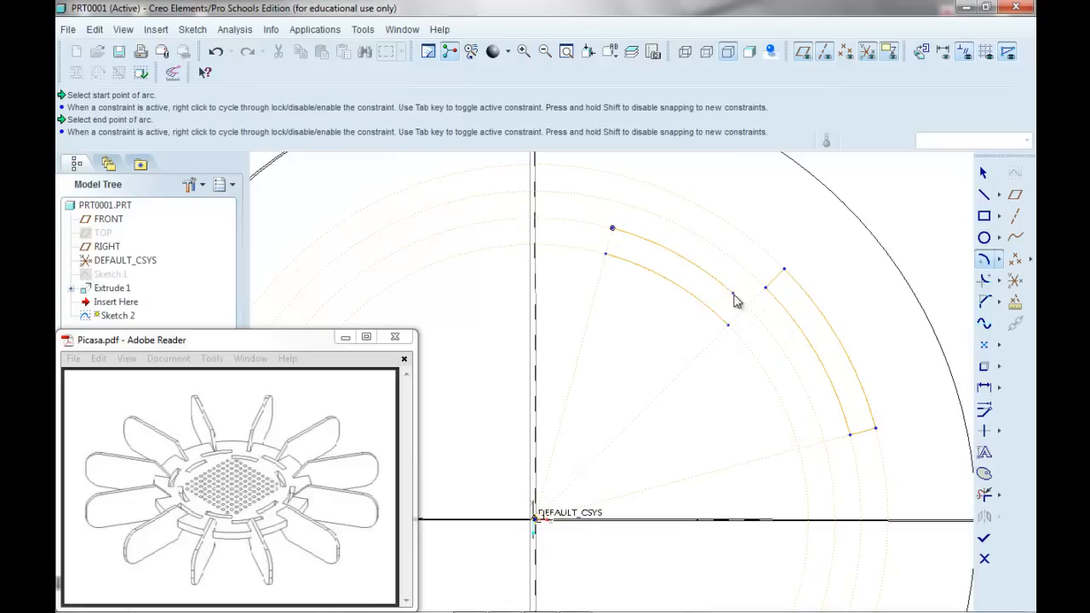
left_click(747, 304)
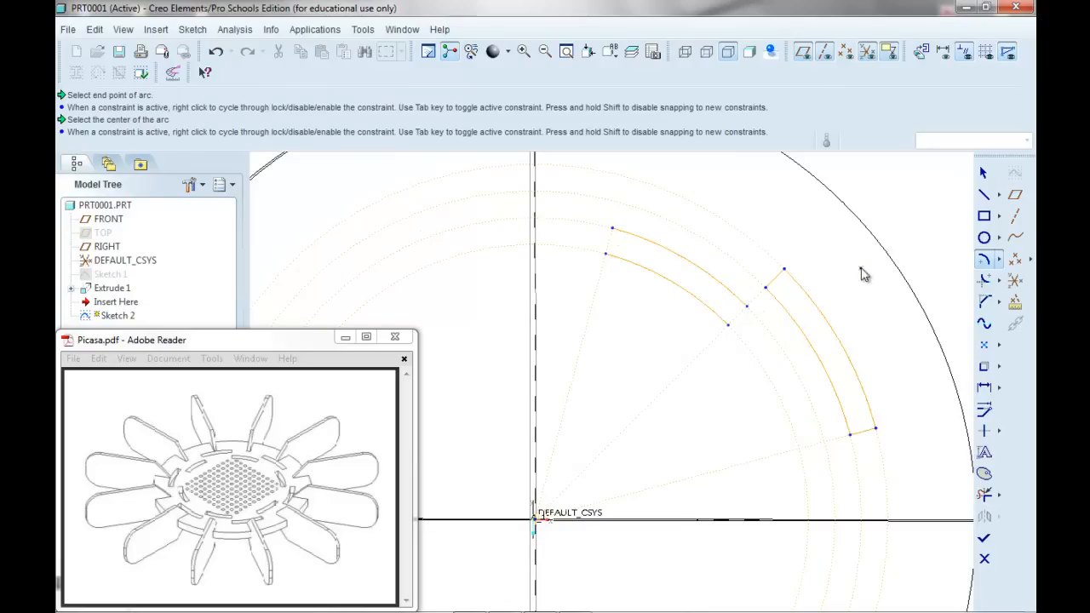
Close both ends of the inner slot with short lines joining its arc endpoints, and leave the Line tool
left_click(983, 194)
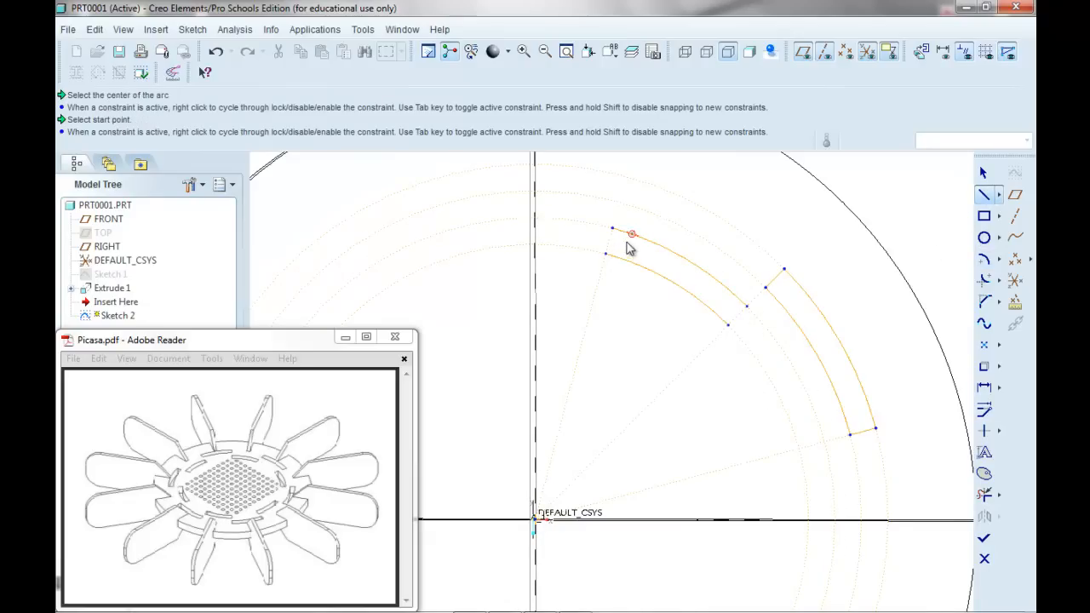
left_click(612, 228)
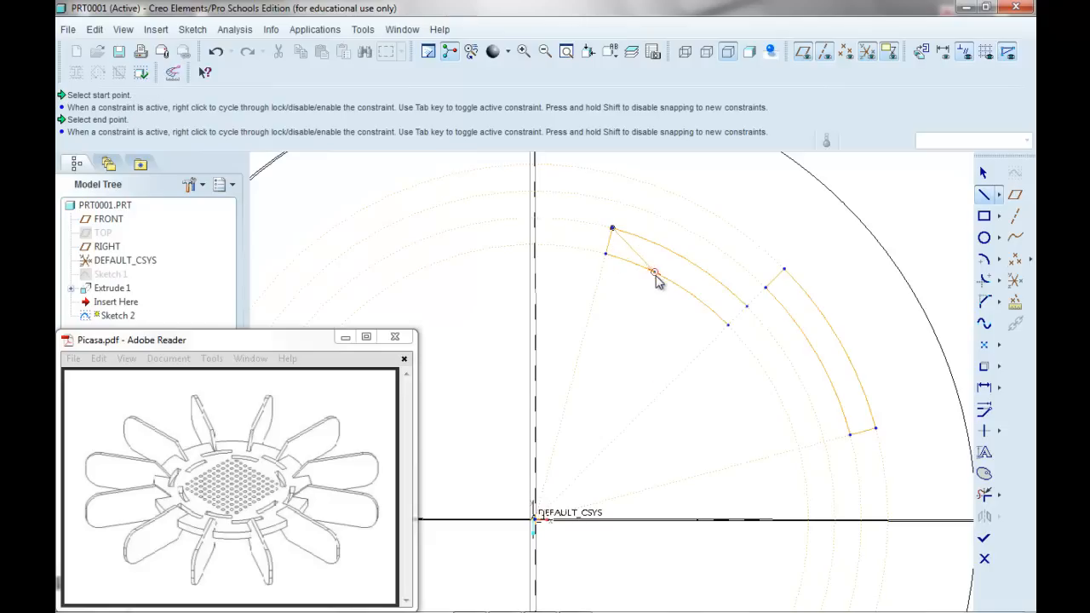
middle_click(650, 227)
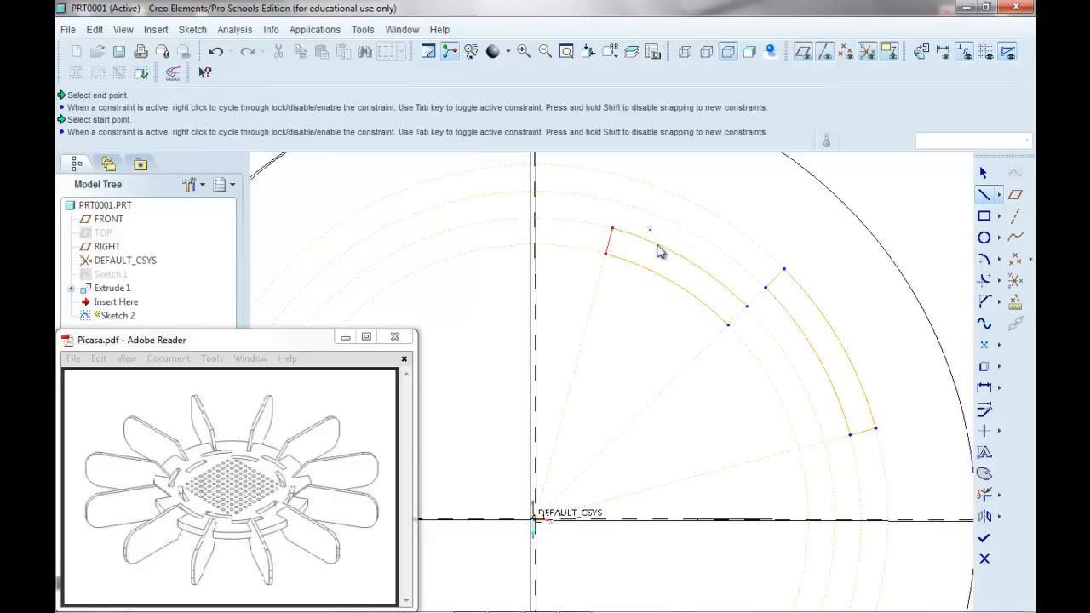
left_click(727, 327)
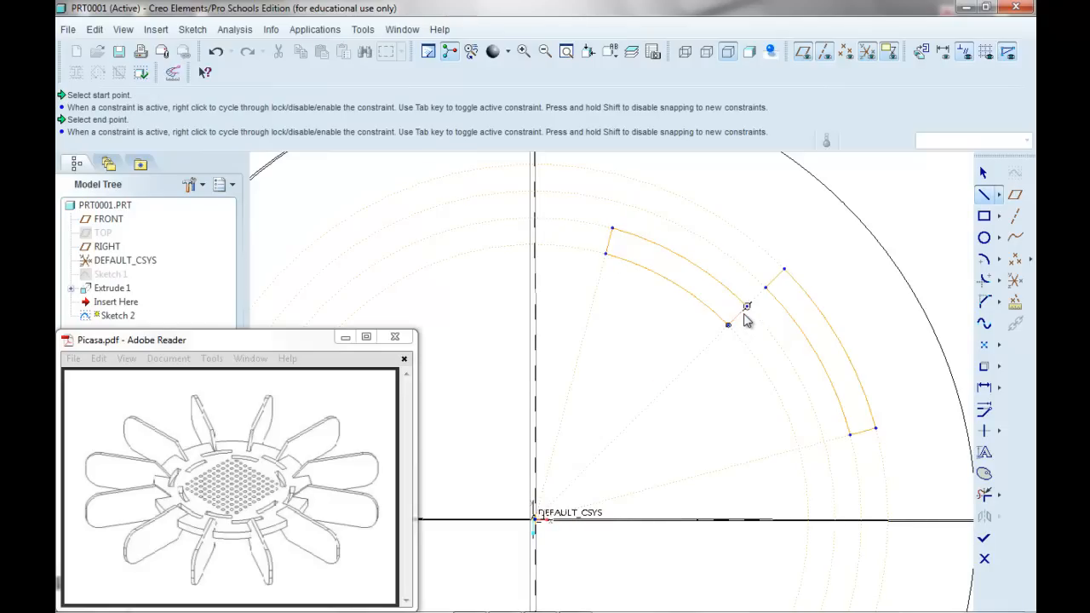
left_click(746, 308)
middle_click(680, 331)
scroll(678, 332, "down", 5)
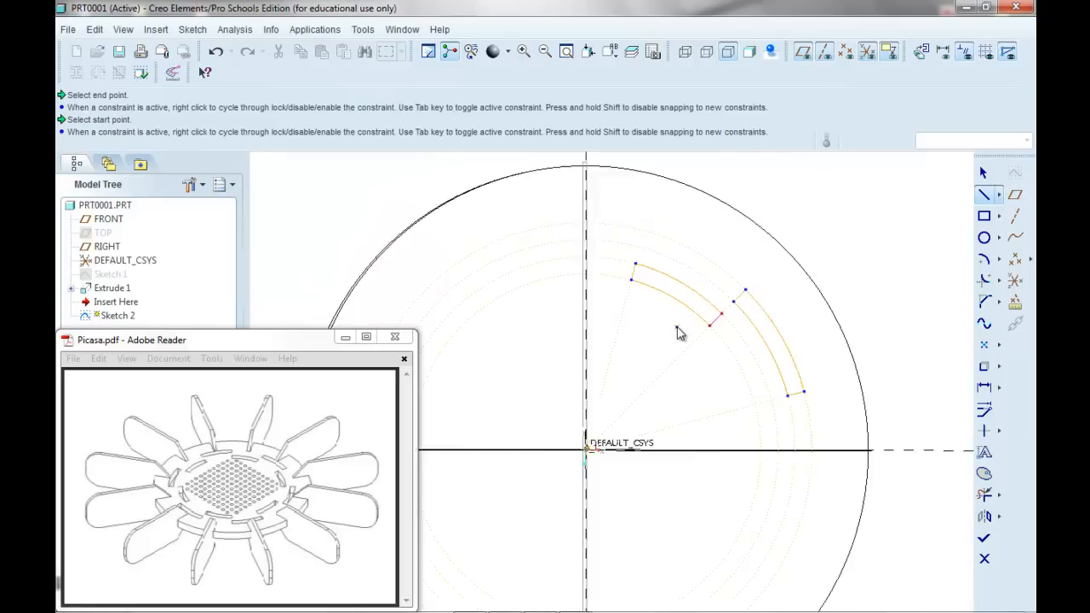
middle_click_drag(632, 393, 620, 347)
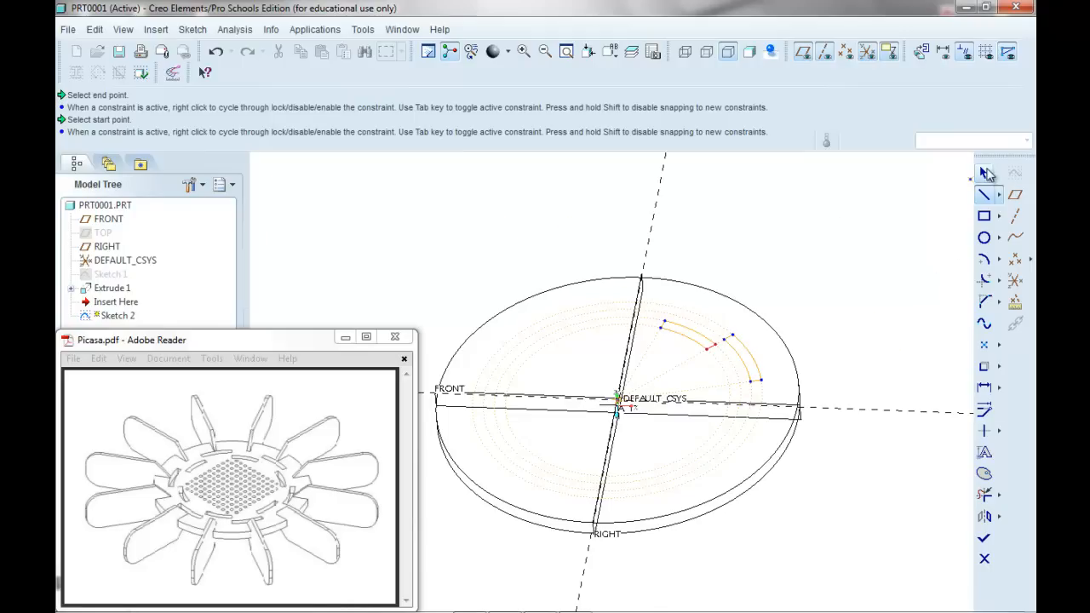
left_click(985, 174)
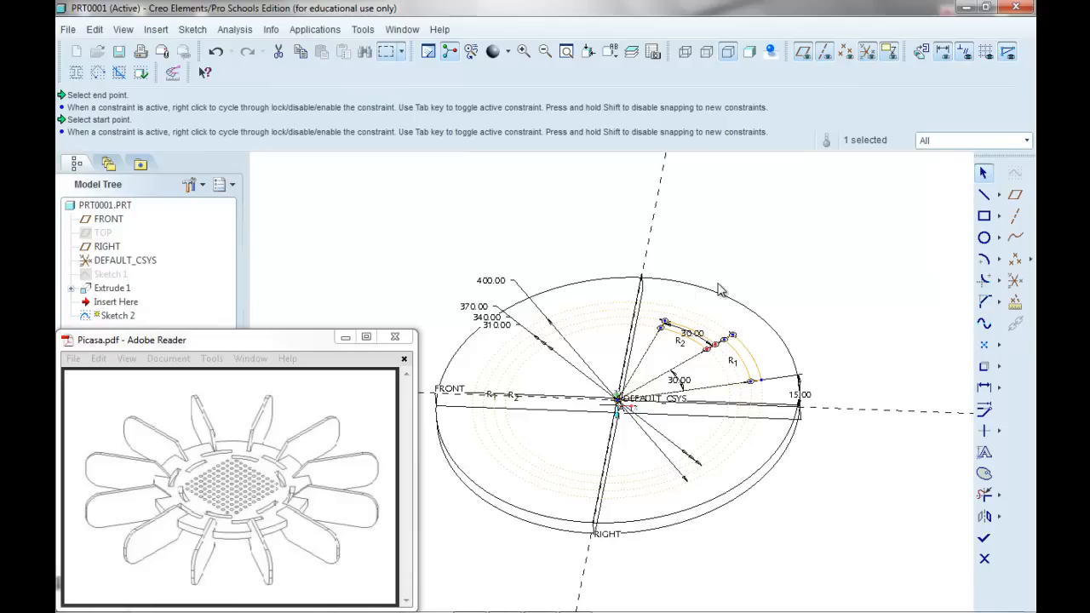
Move the inner slot's 30° angle dimension outward so it sits clear of both slots
middle_click_drag(718, 292, 720, 330)
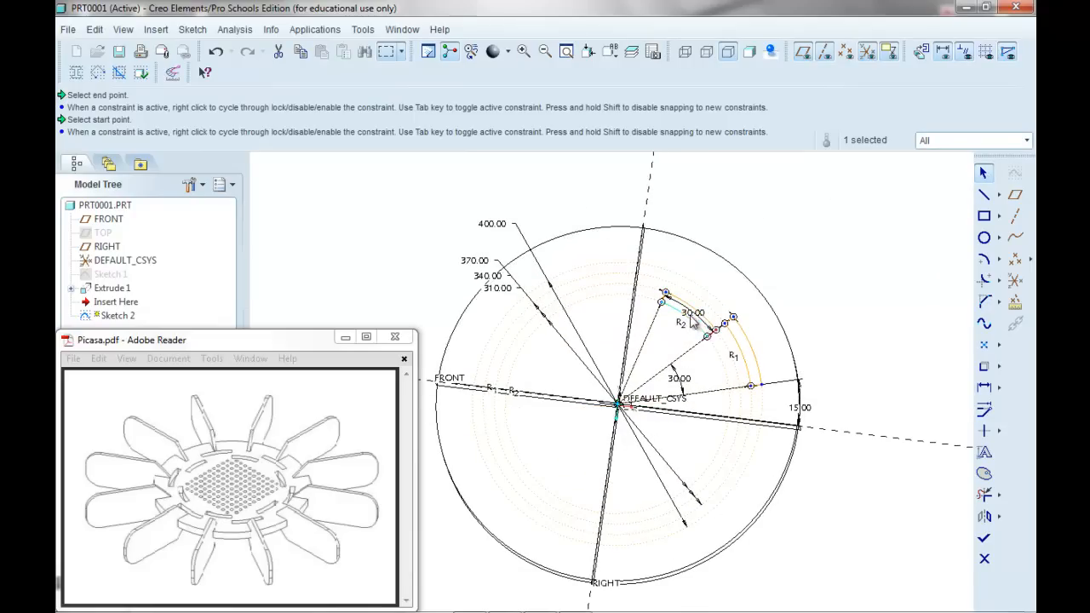
left_click(692, 317)
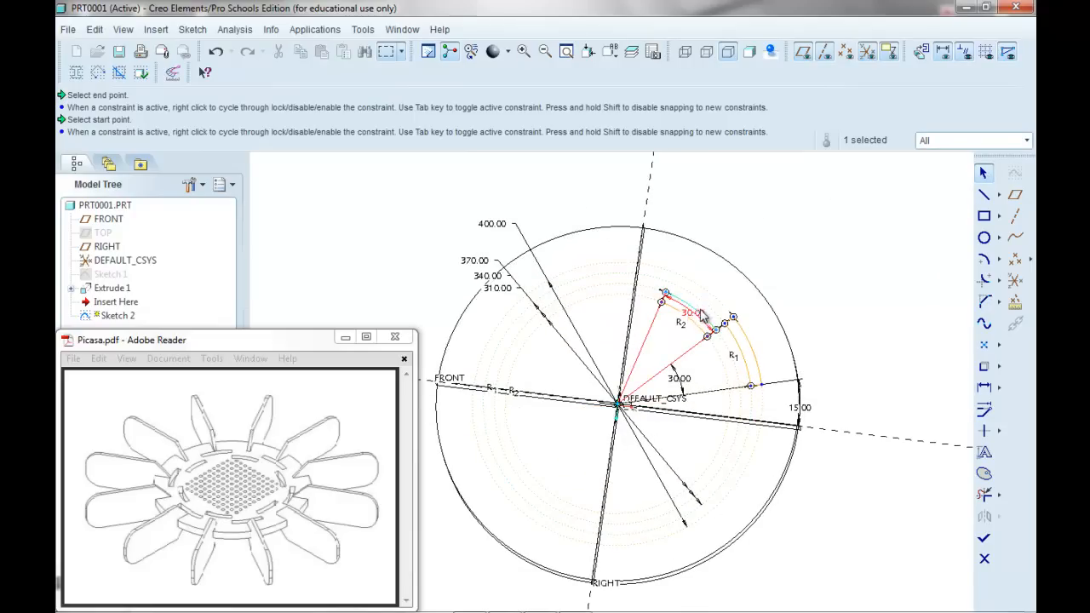
left_click_drag(699, 313, 721, 286)
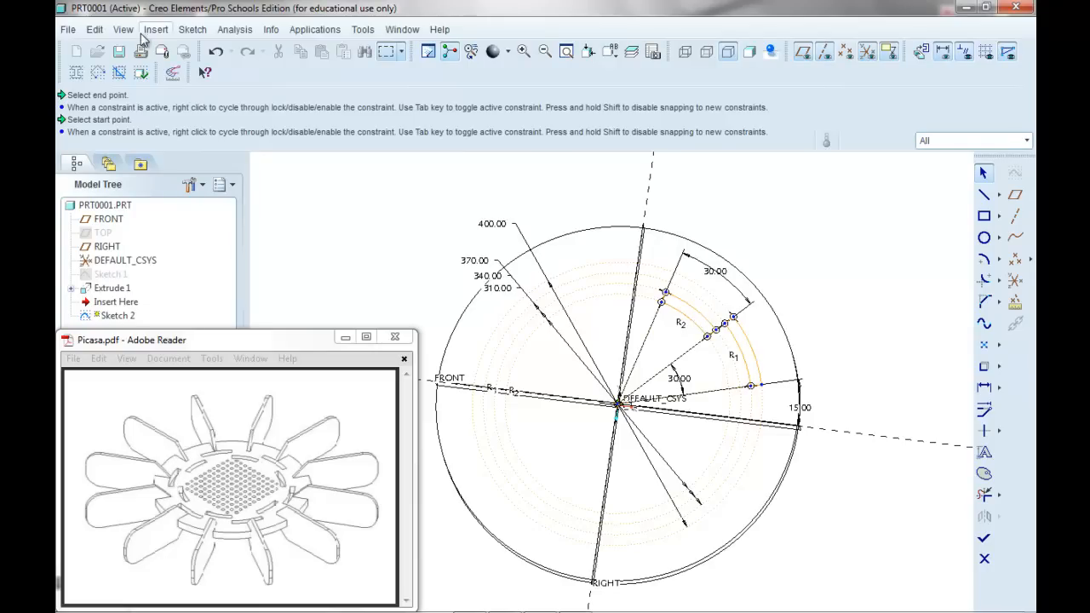
Shade the closed loops to check both arc-shaped slots and finish the sketch
left_click(76, 75)
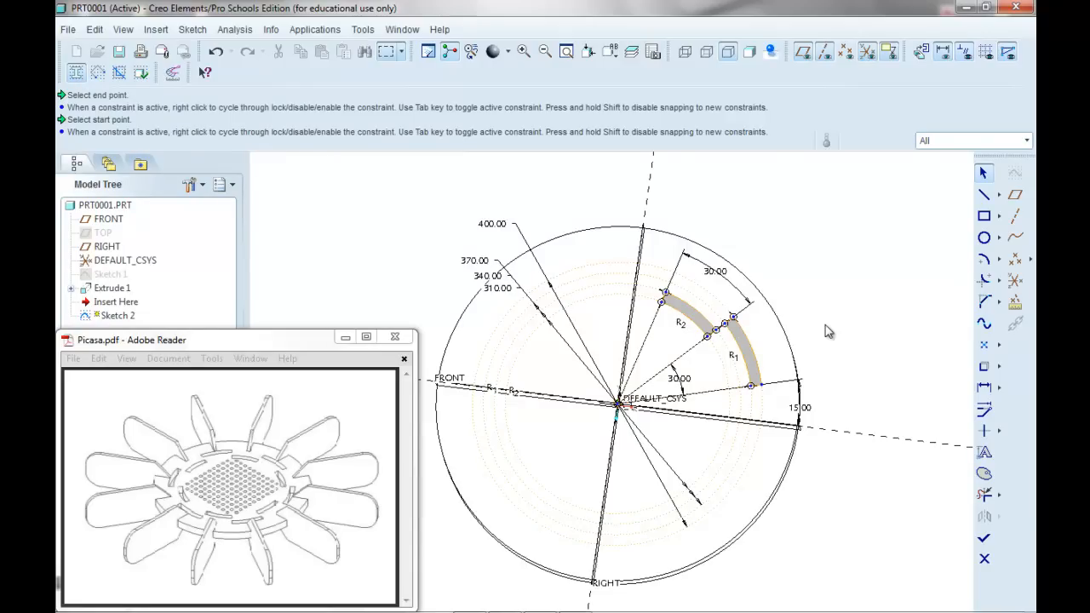
mouse_move(848, 362)
middle_mouse_down()
mouse_move(824, 309)
mouse_move(842, 338)
middle_mouse_up()
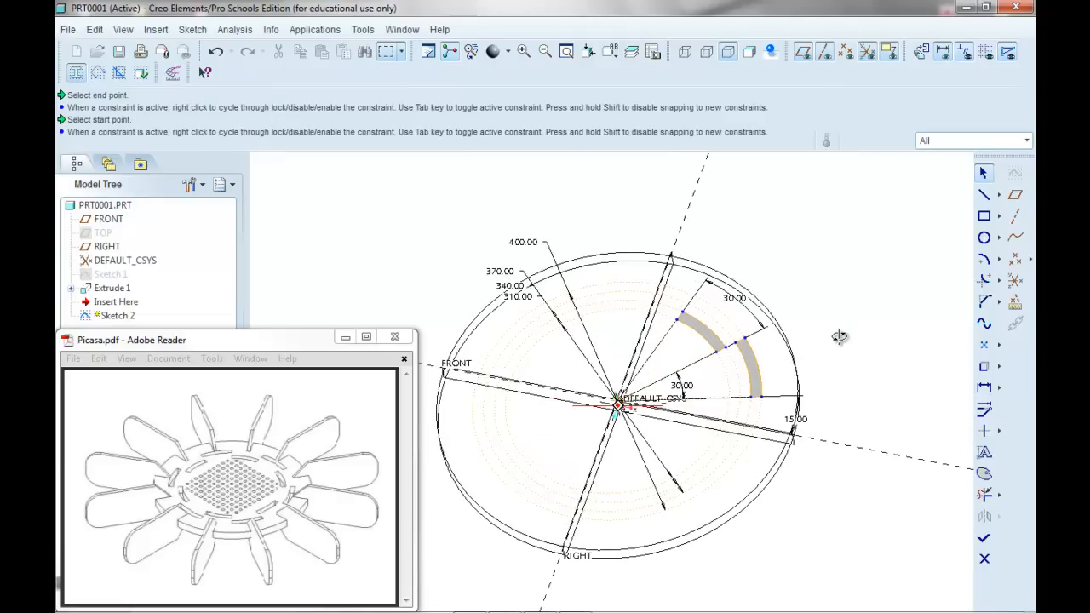
left_click(984, 538)
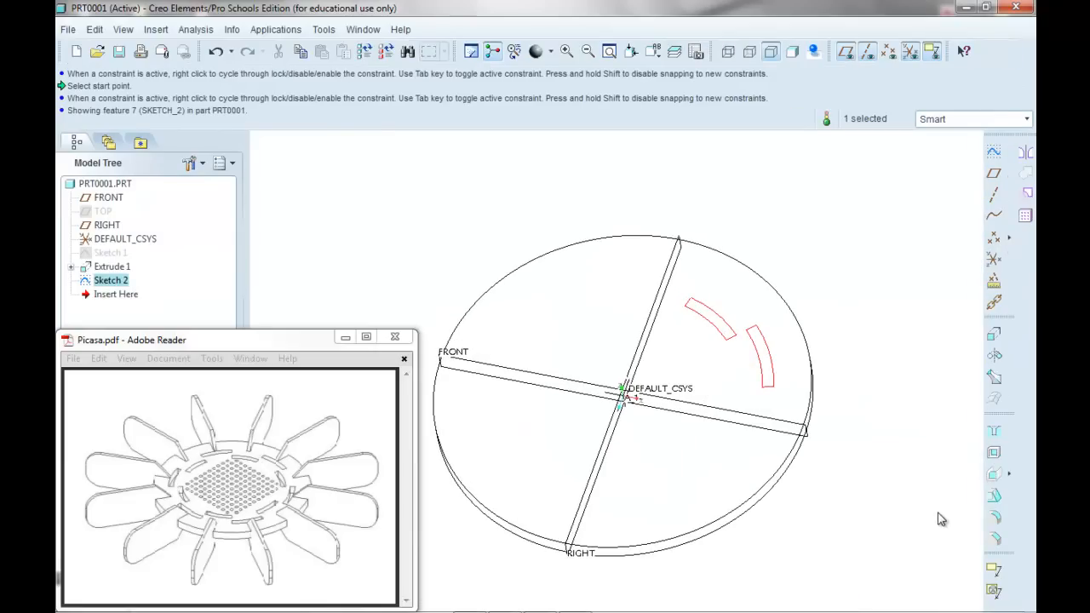
Extrude the two-slot sketch with reversed depth direction as a Through All material-removing cut in the disc
left_click(992, 334)
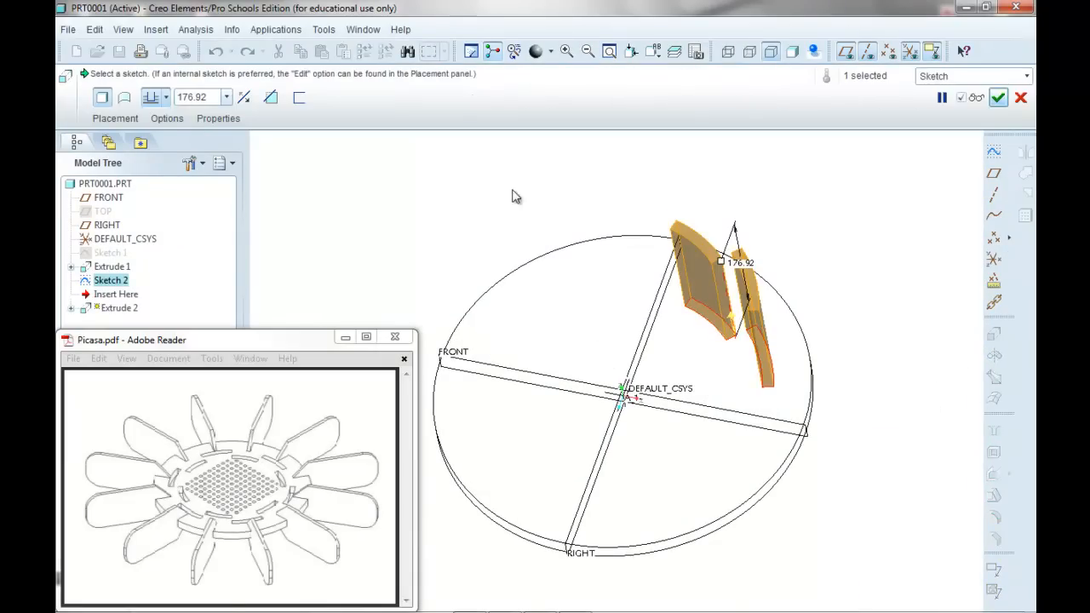
left_click(243, 99)
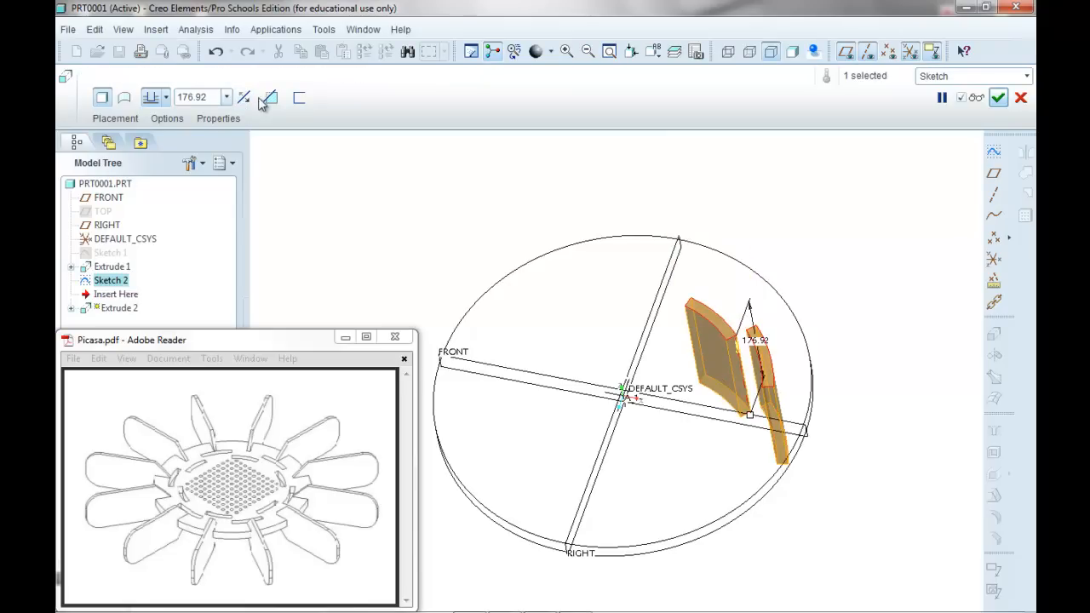
left_click(271, 97)
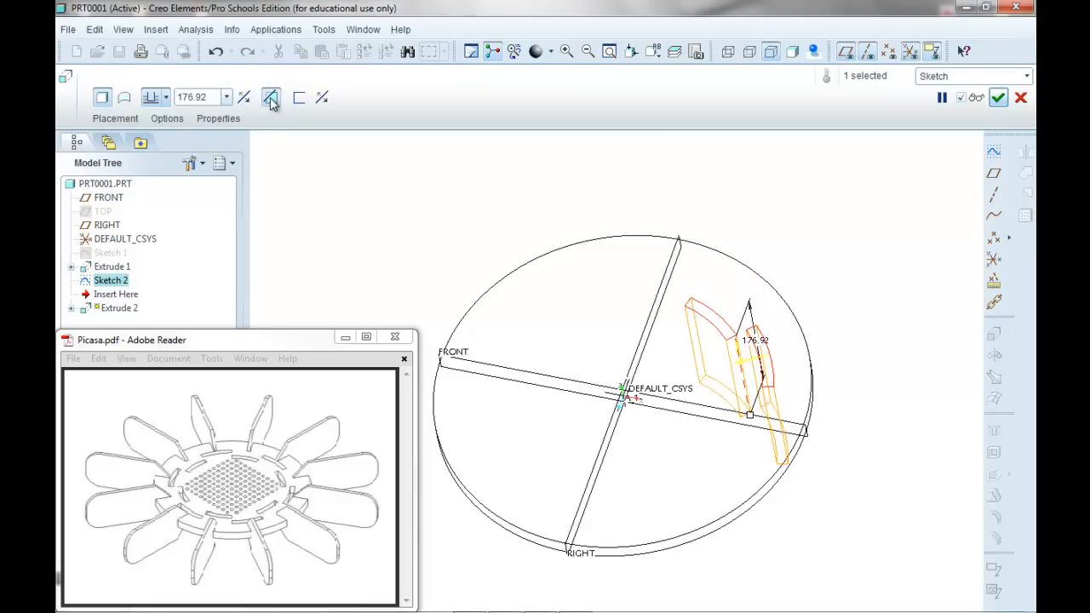
left_click(168, 100)
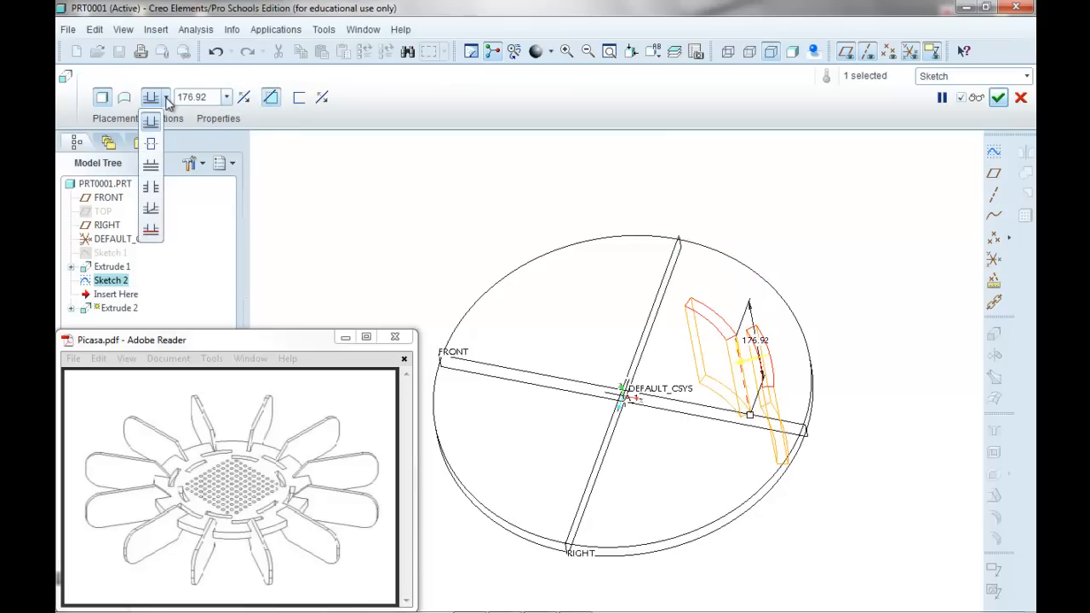
left_click(154, 187)
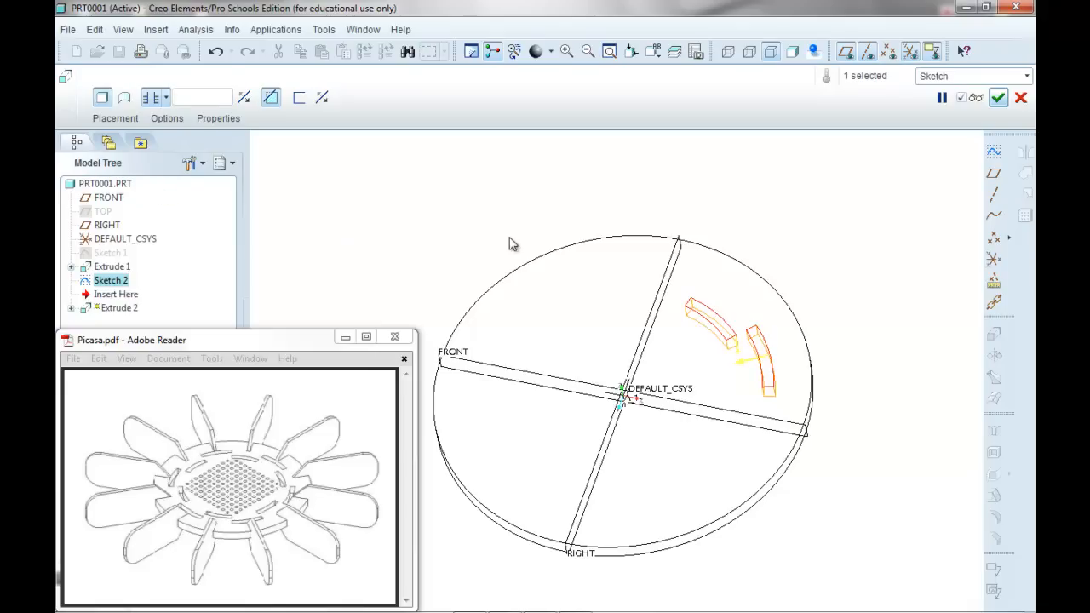
left_click(998, 97)
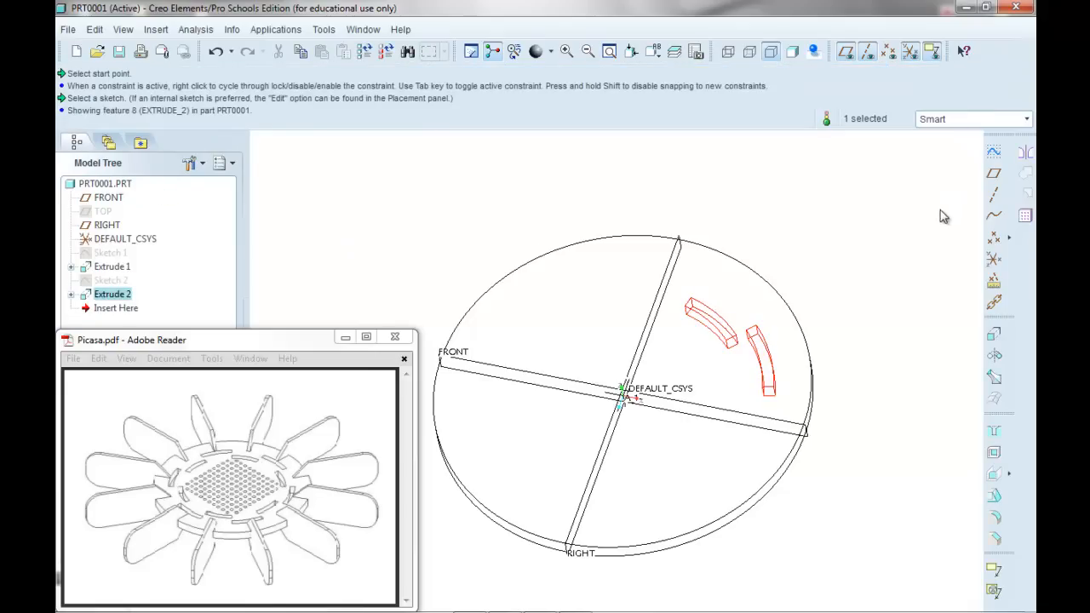
left_click(917, 248)
mouse_move(910, 261)
middle_mouse_down()
mouse_move(914, 233)
mouse_move(907, 255)
middle_mouse_up()
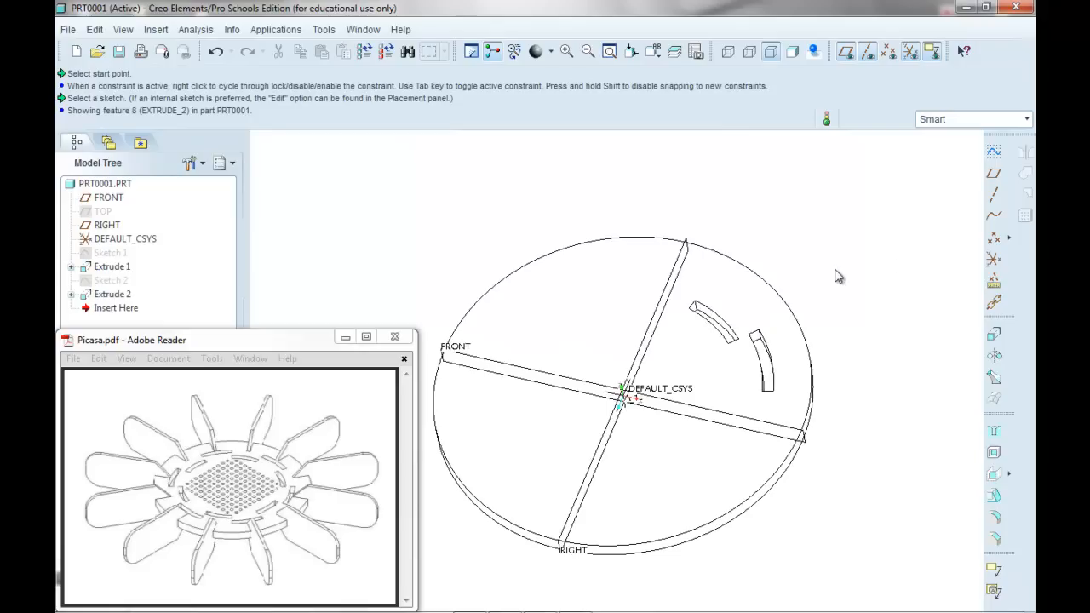
Turn off the display of coordinate systems and inspect the axis at the disc's centre
left_click(910, 52)
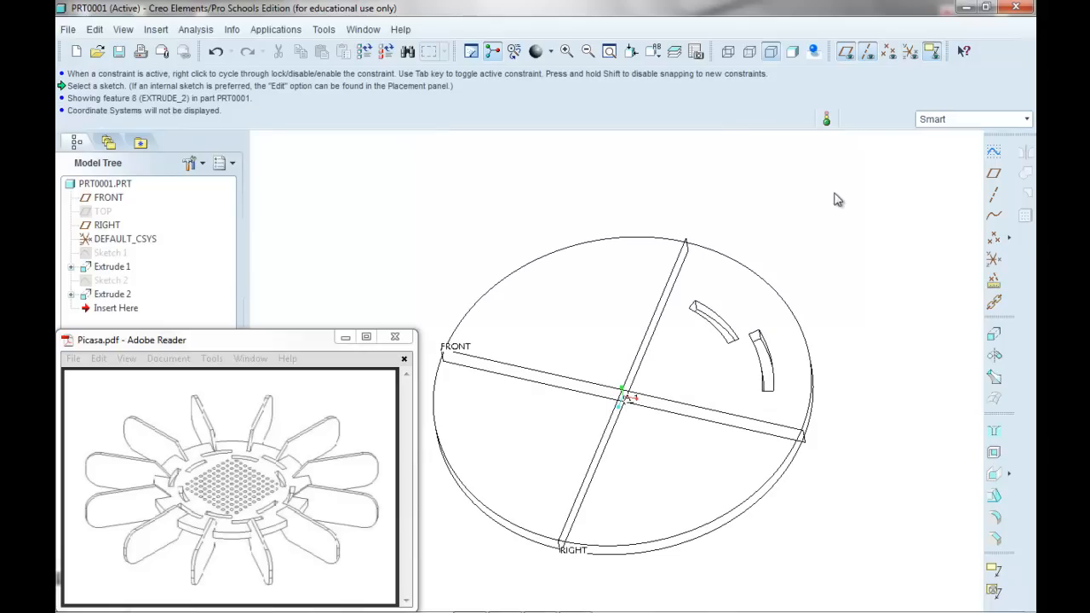
scroll(749, 365, "up", 2)
scroll(620, 408, "up", 5)
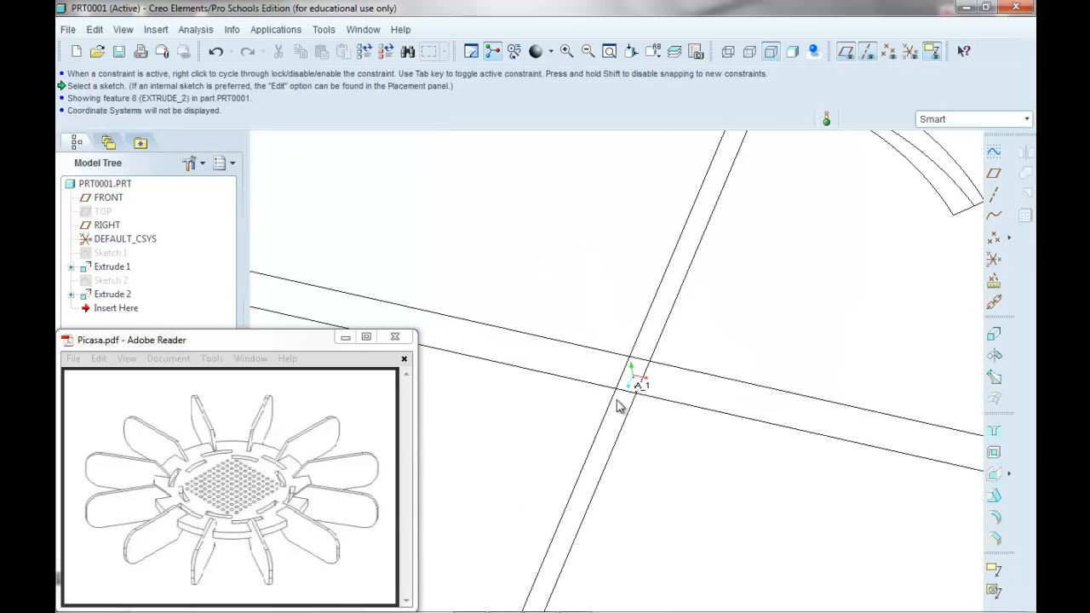
scroll(662, 376, "down", 5)
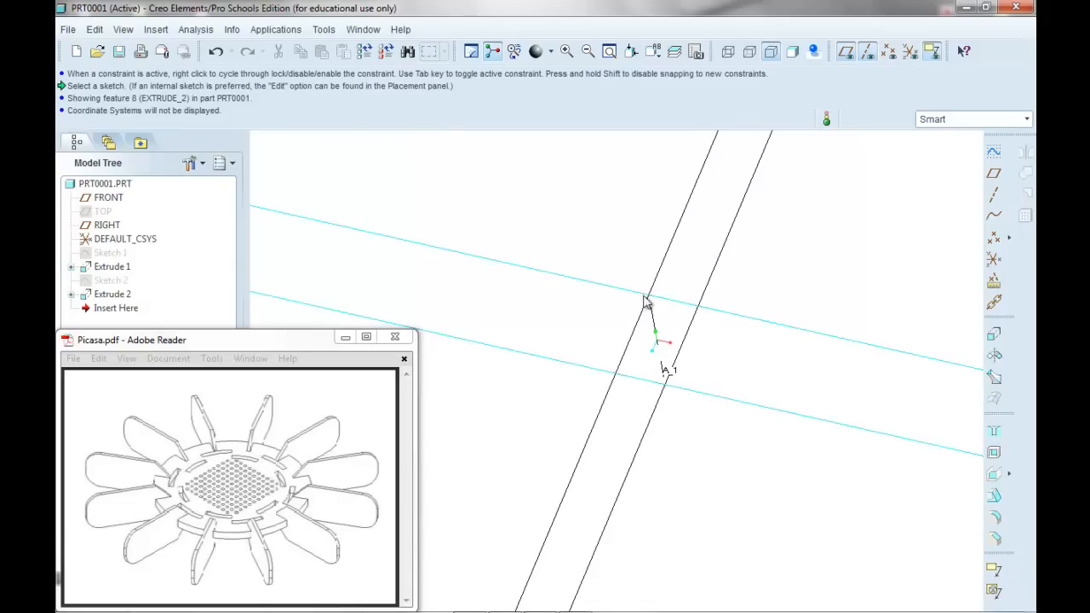
scroll(659, 377, "down", 2)
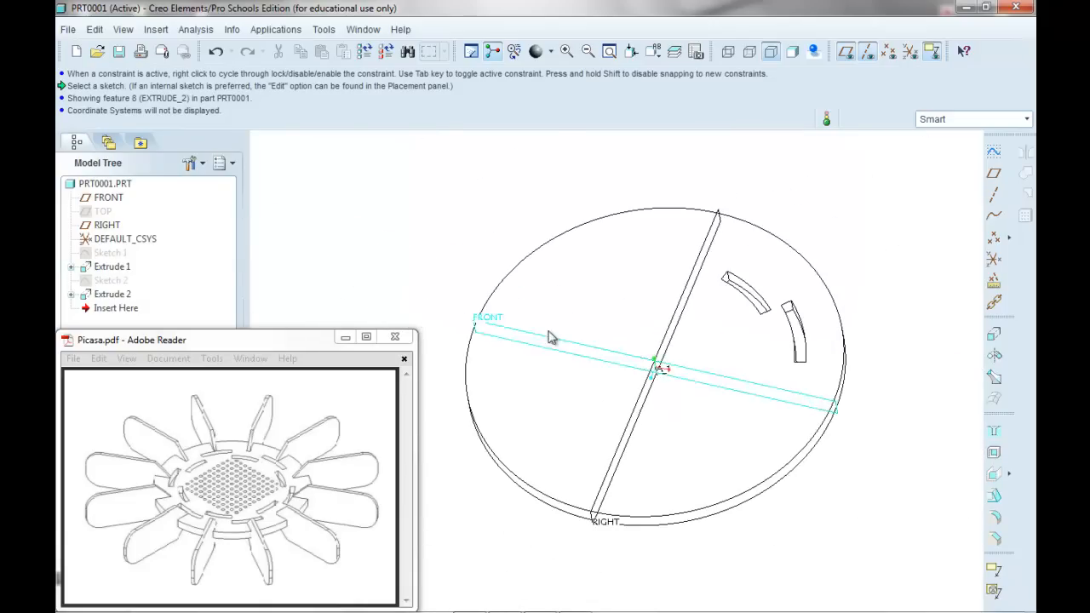
left_click(106, 198)
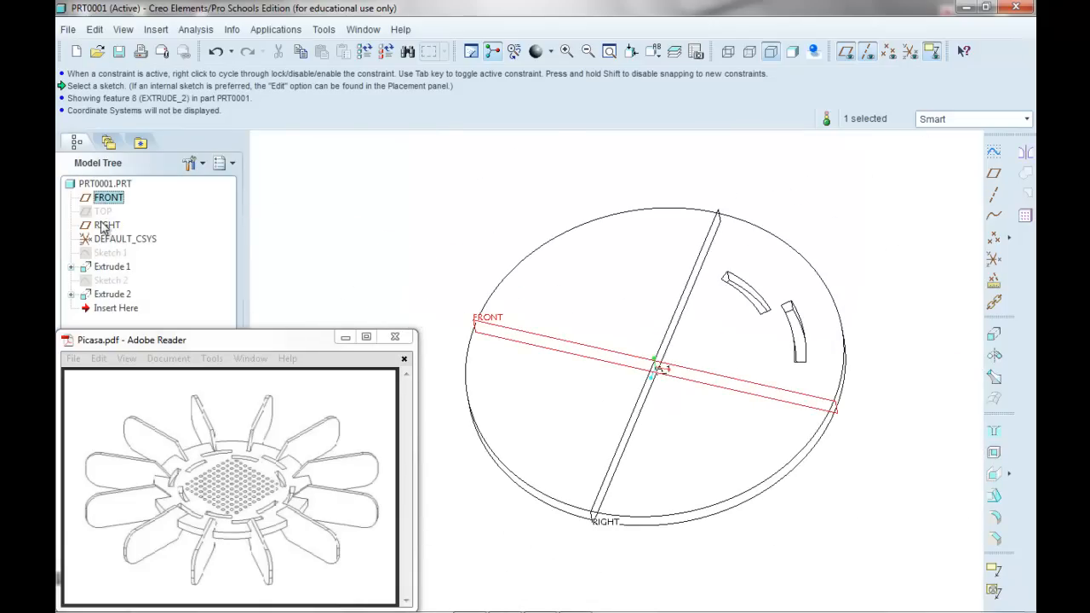
left_click(103, 227, "shift")
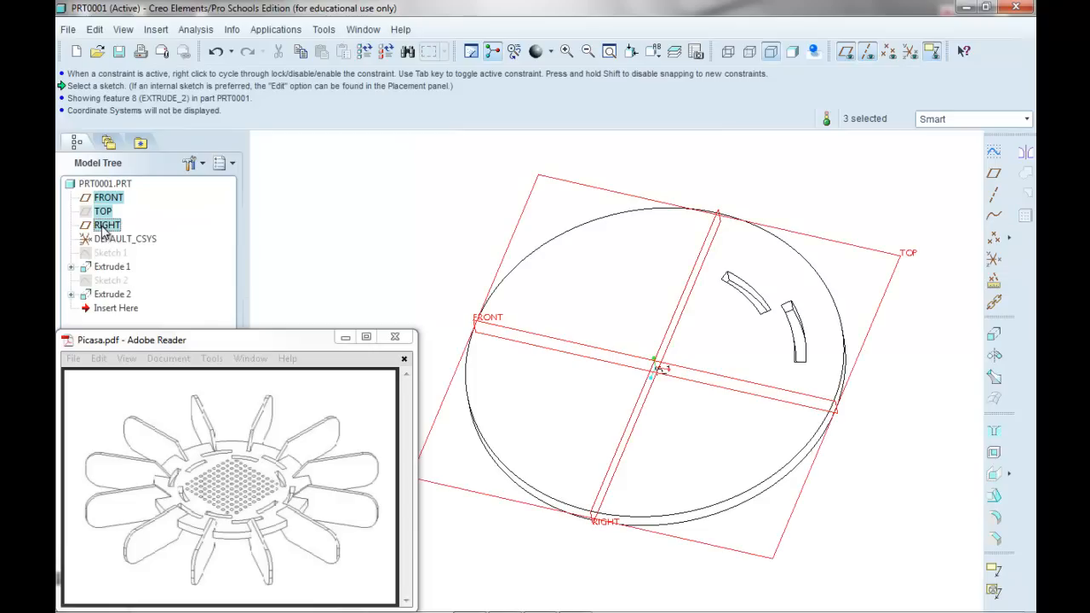
right_click(103, 229)
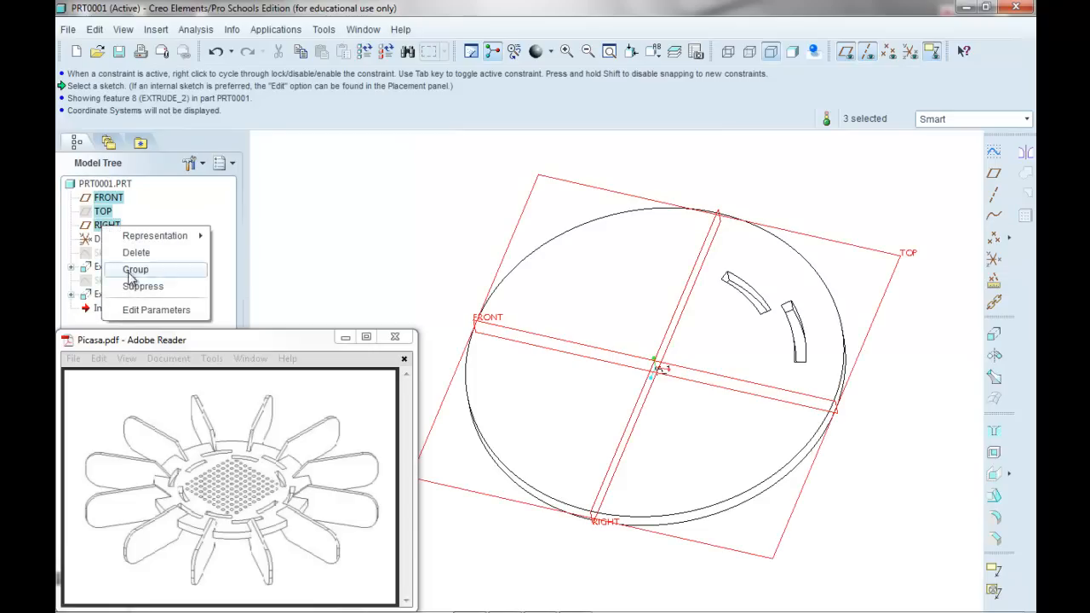
left_click(160, 212)
right_click(104, 201)
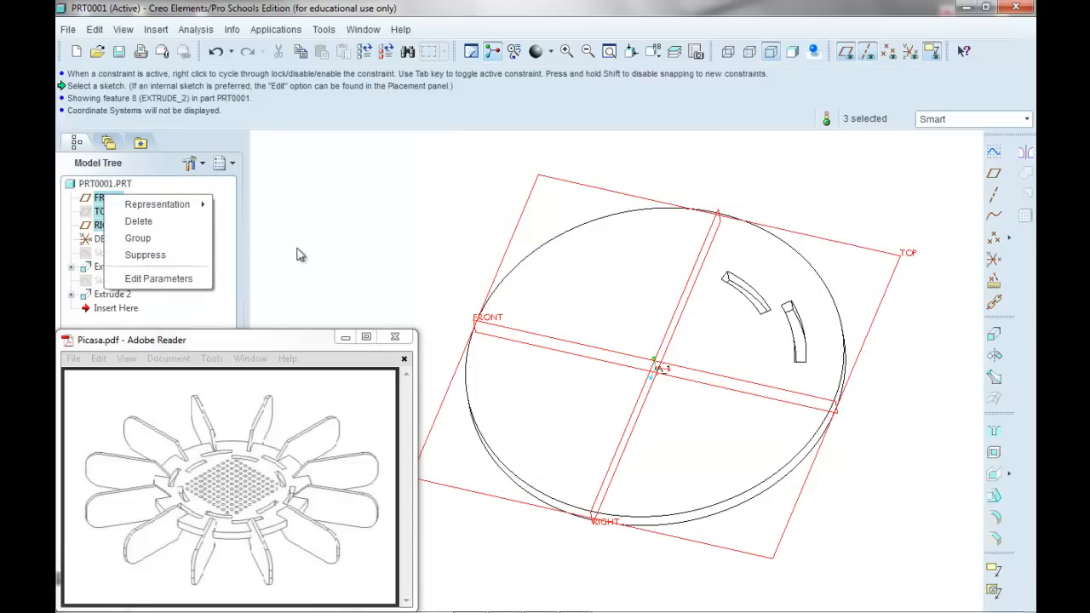
left_click(397, 240)
left_click(435, 217)
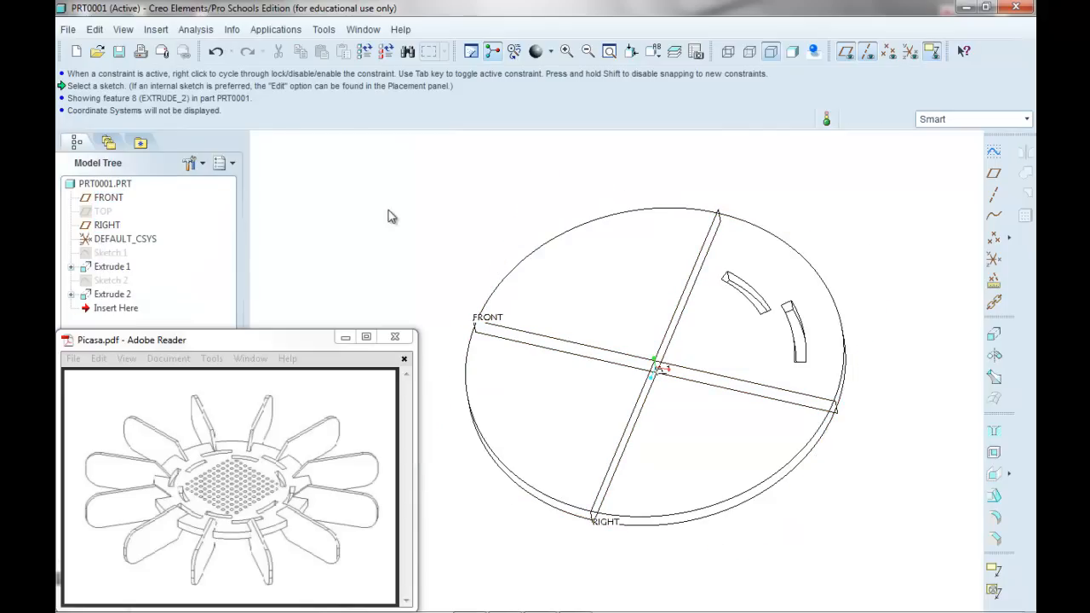
Hide the FRONT and RIGHT datum planes
left_click(119, 199)
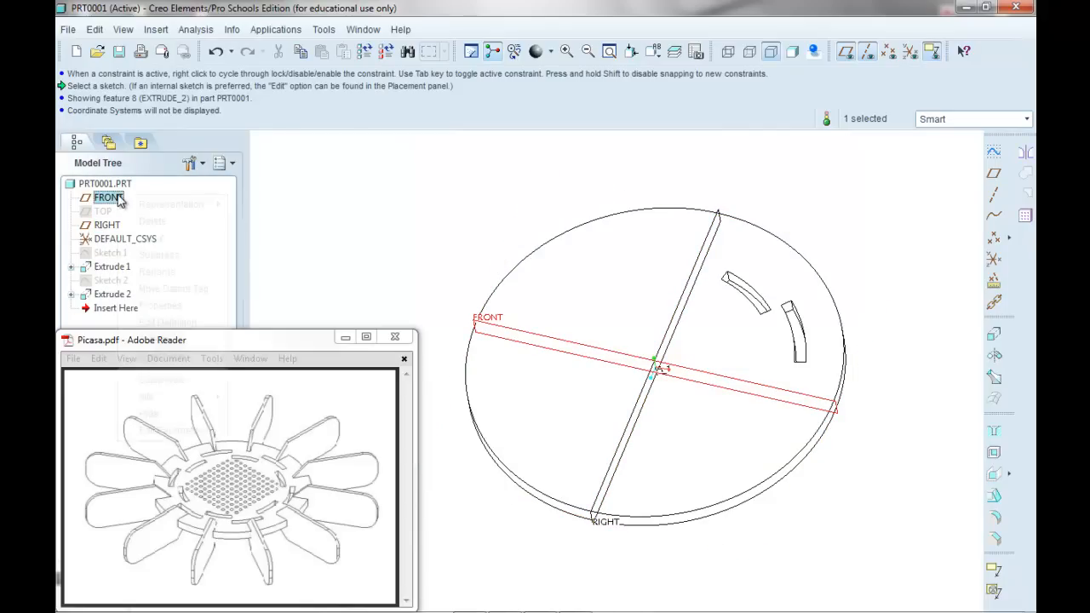
right_click(119, 199)
left_click(149, 413)
left_click(100, 225)
right_click(97, 227)
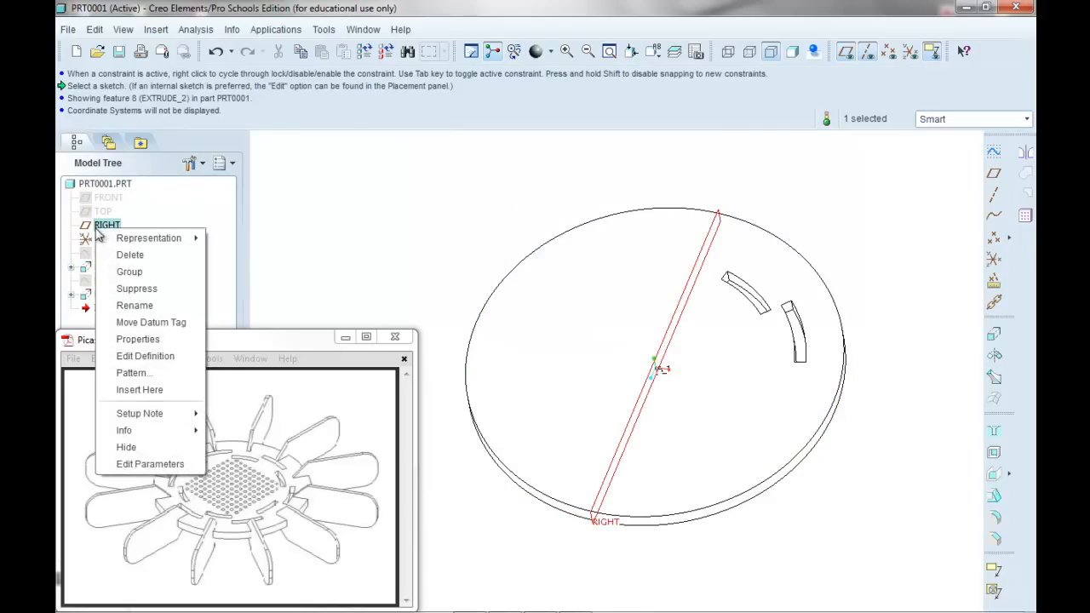
left_click(128, 447)
mouse_move(309, 239)
middle_mouse_down()
mouse_move(321, 182)
mouse_move(340, 207)
mouse_move(309, 212)
mouse_move(325, 222)
mouse_move(316, 213)
mouse_move(312, 226)
middle_mouse_up()
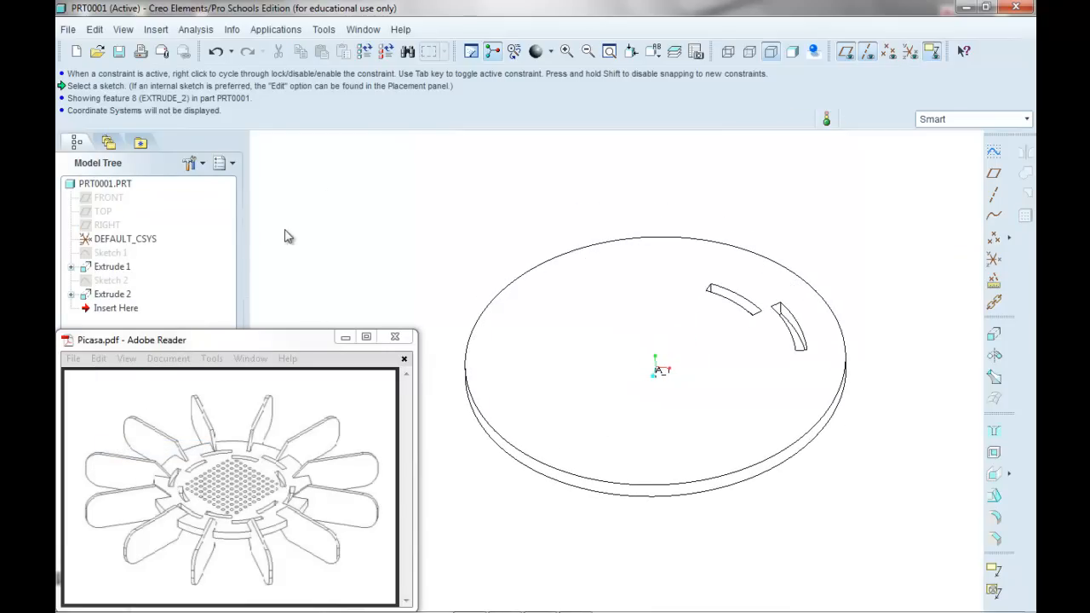
Start an Axis-type pattern of the slot cut (Extrude 2), using the disc's central axis A_1 as the pattern centre
left_click(113, 267)
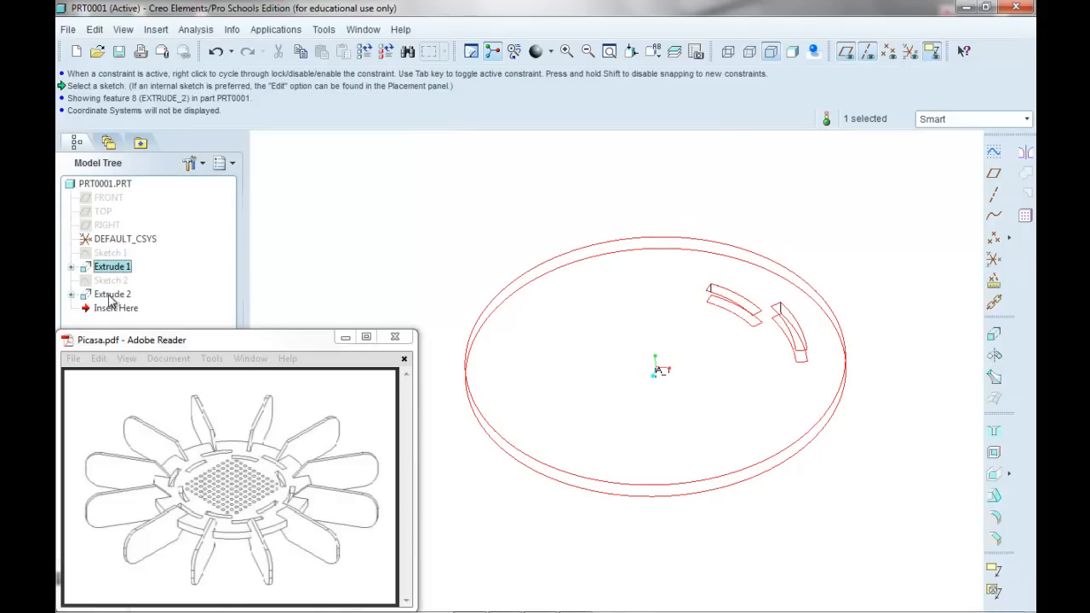
left_click(111, 294)
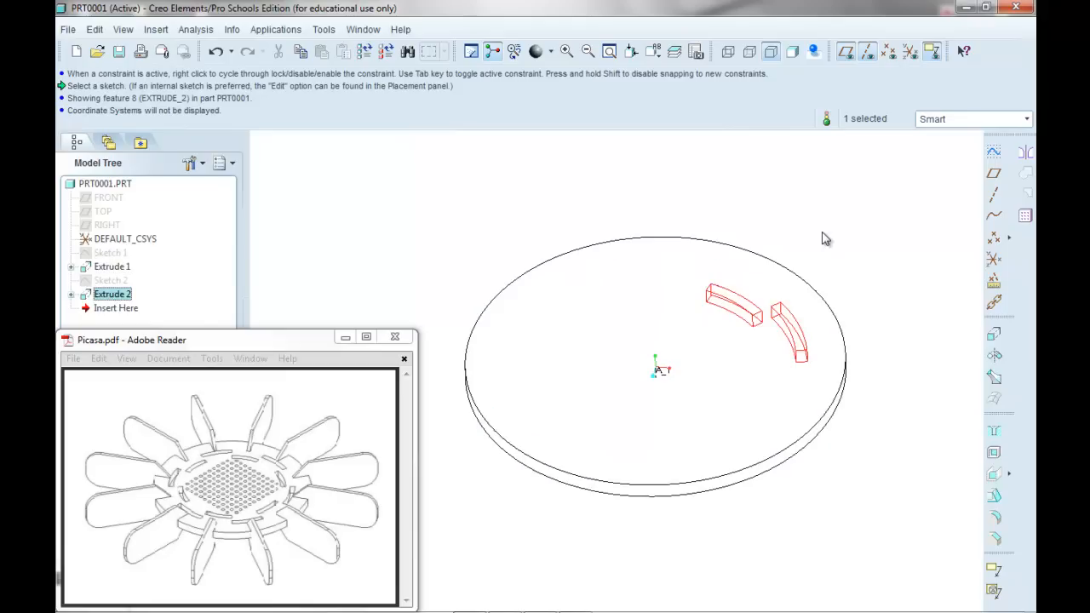
left_click(1022, 218)
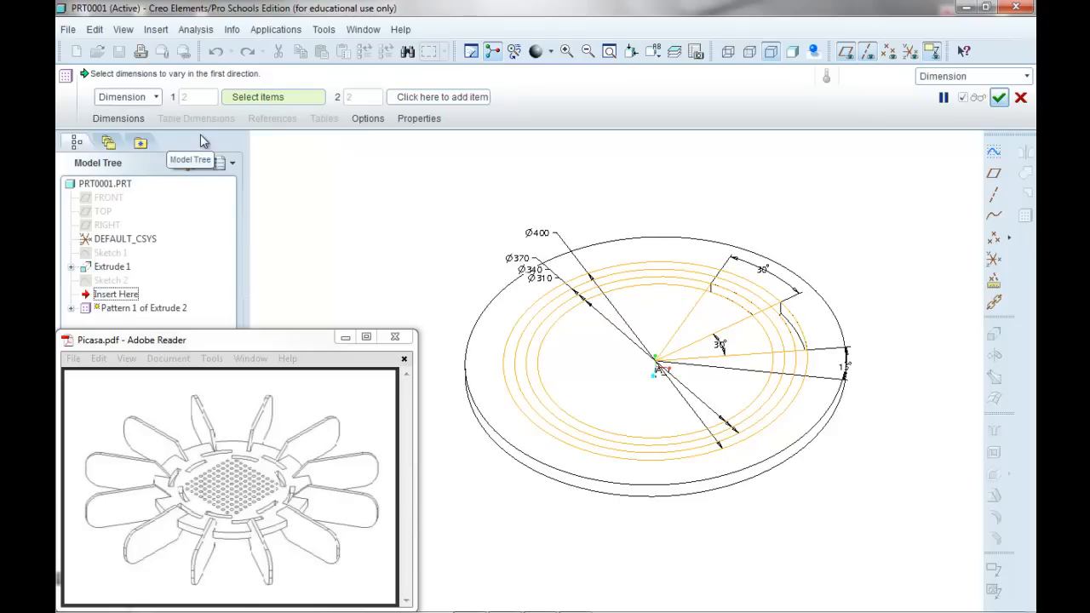
left_click(157, 99)
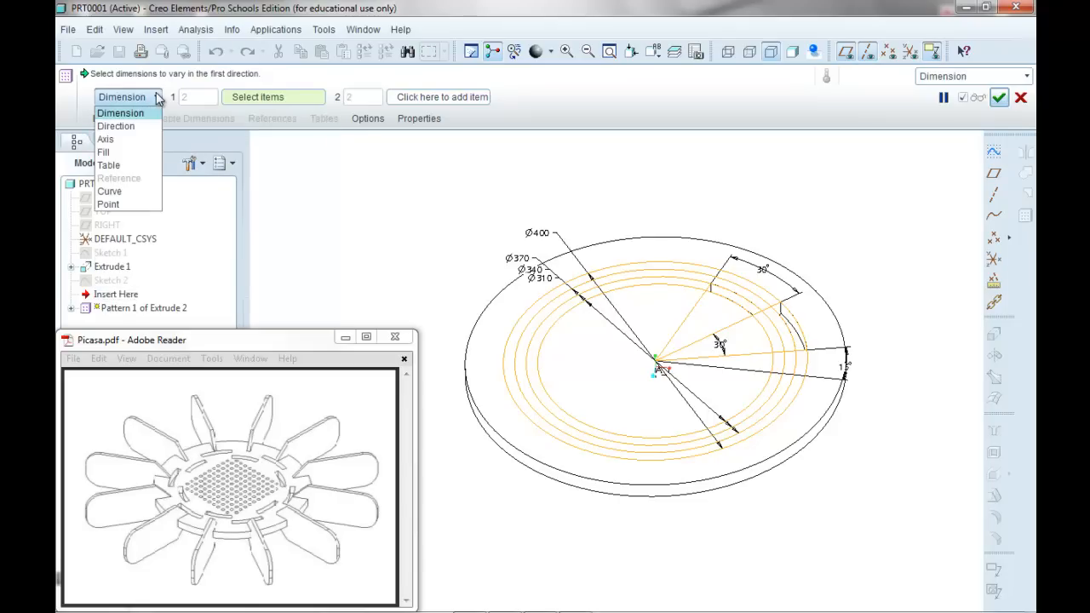
left_click(125, 140)
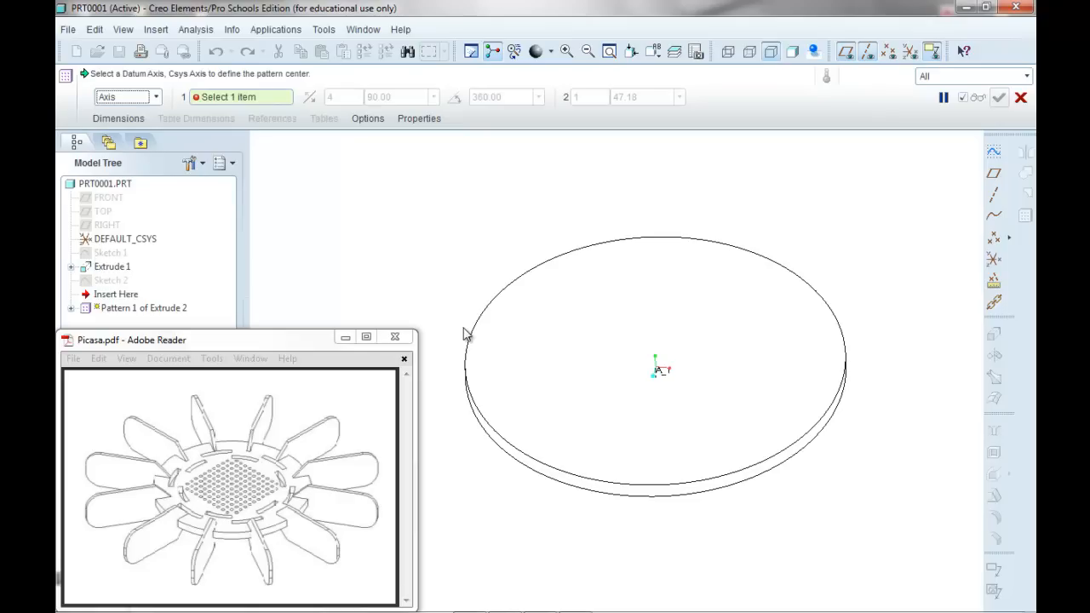
scroll(655, 368, "down", 5)
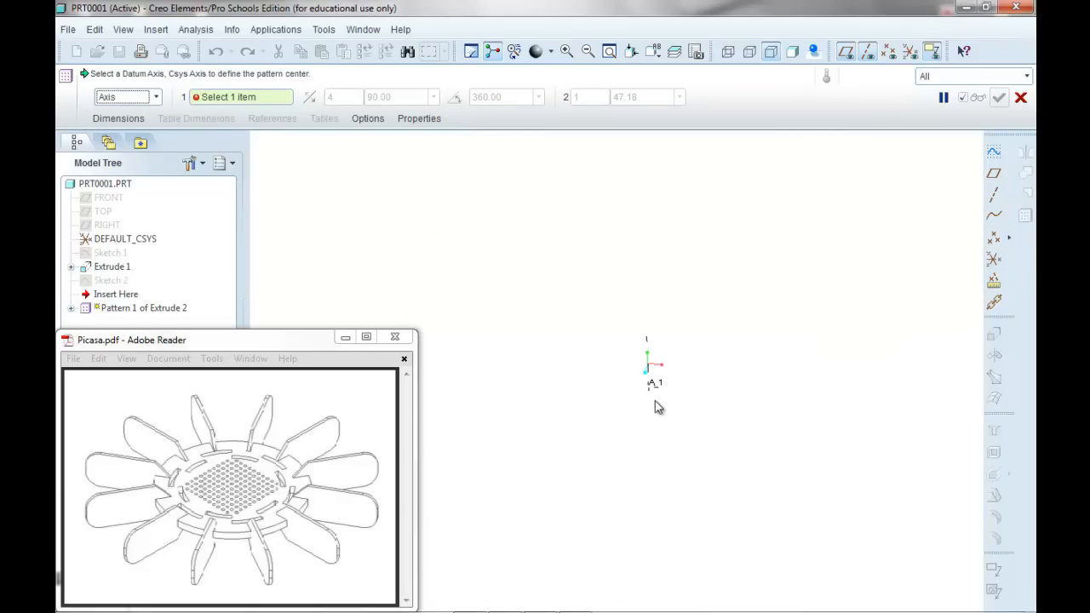
left_click(651, 390)
scroll(652, 389, "up", 5)
middle_click_drag(711, 341, 706, 385)
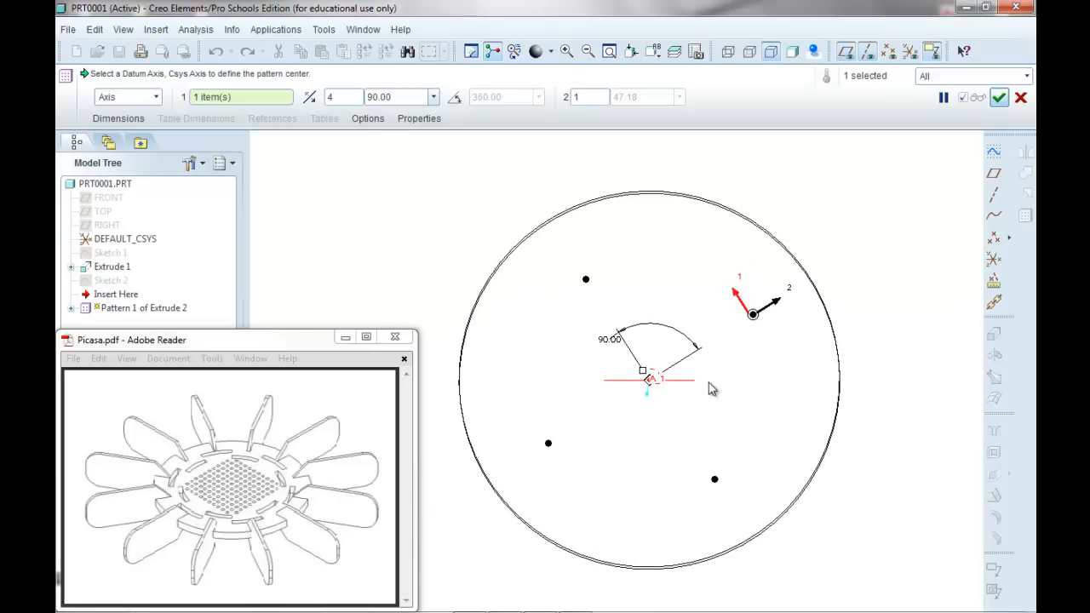
Examine the pattern's preview points around the disc's axis from the saved TOP view
left_click(653, 53)
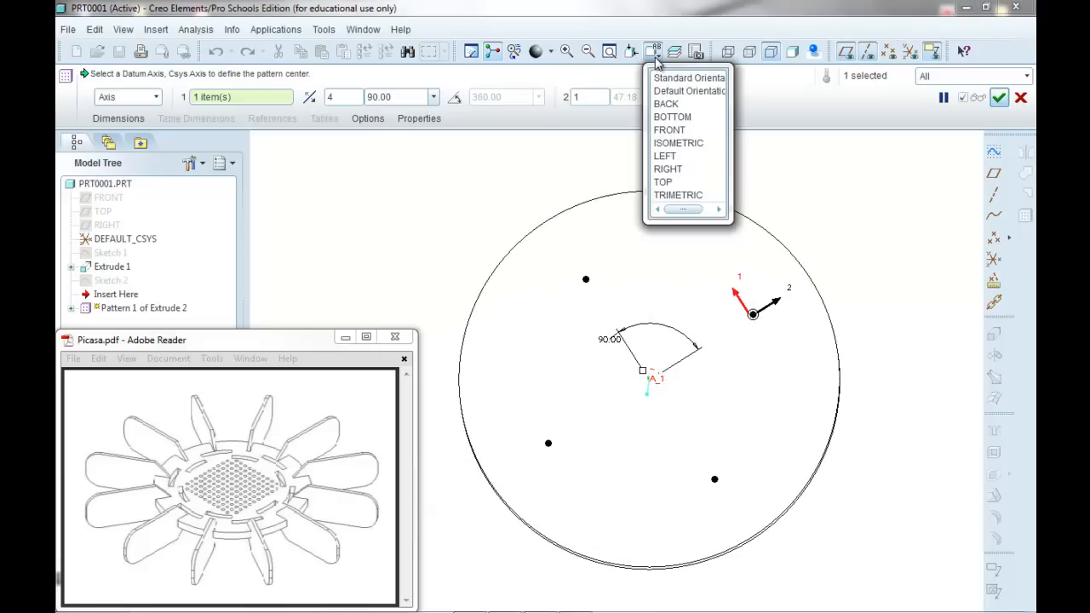
left_click(662, 182)
scroll(638, 276, "up", 2)
scroll(605, 155, "down", 2)
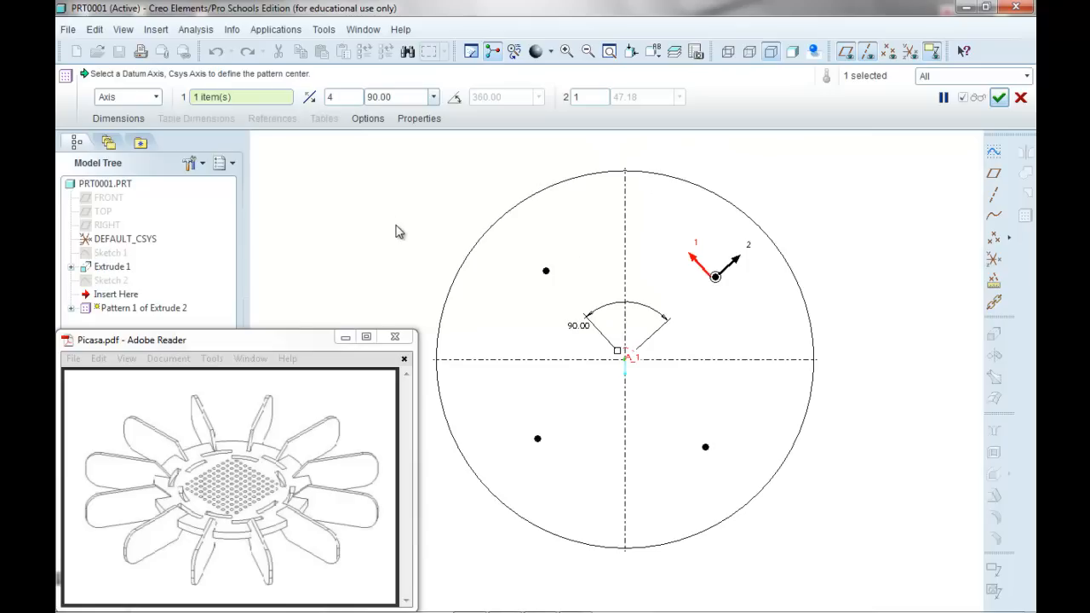
scroll(377, 265, "up", 1)
scroll(356, 278, "down", 1)
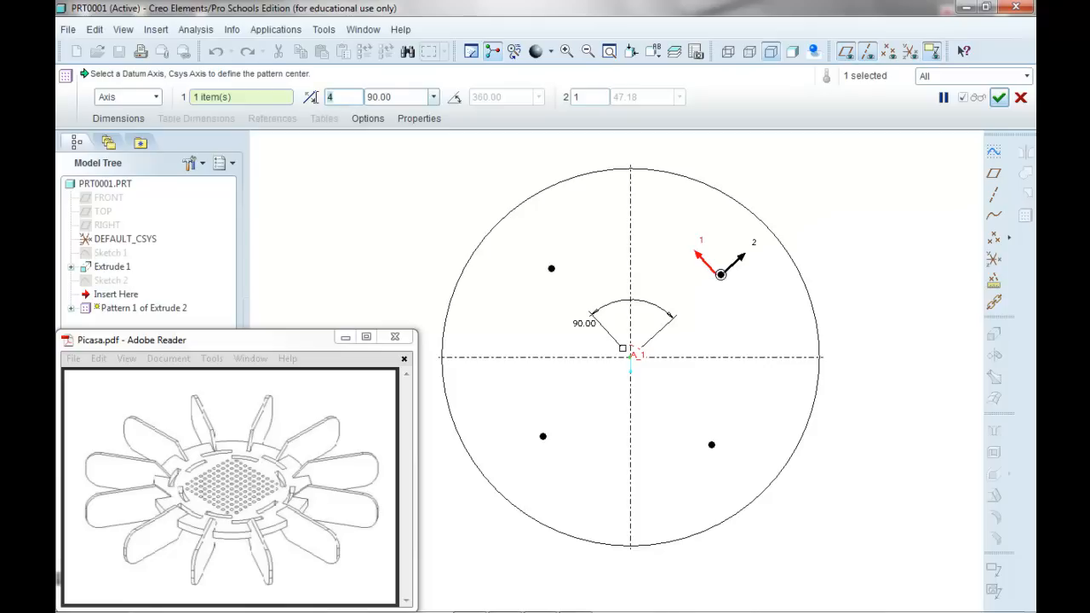
Set the slot pattern to 6 members spaced 60 degrees apart around the disc's central axis
type("6")
key("Tab")
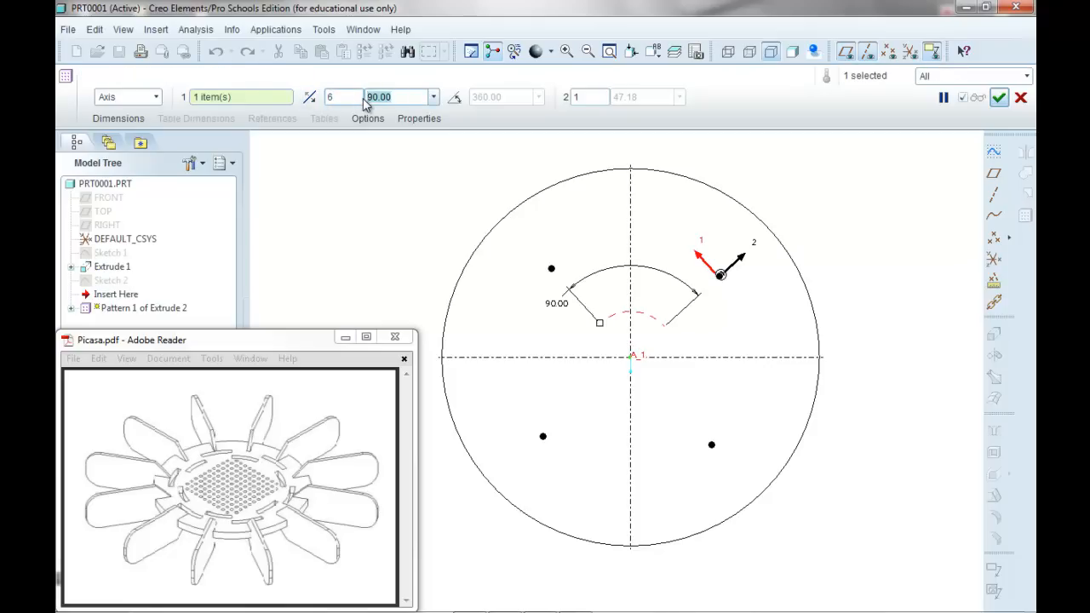
type("60")
key("Return")
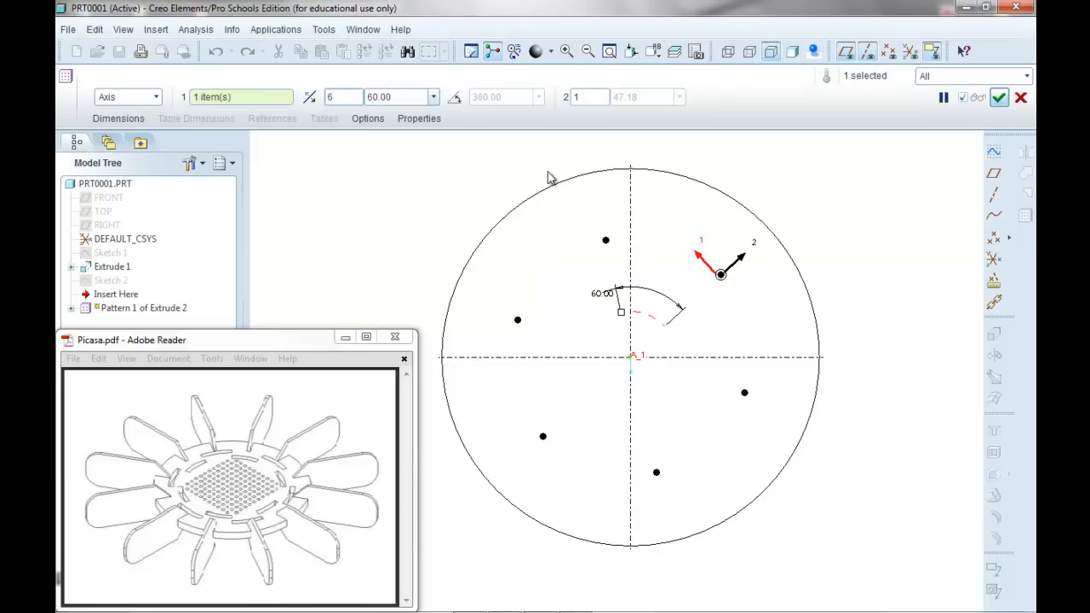
Add a second radial row with 2 members spaced about 58.50 apart to the slot pattern and complete it
left_click(589, 98)
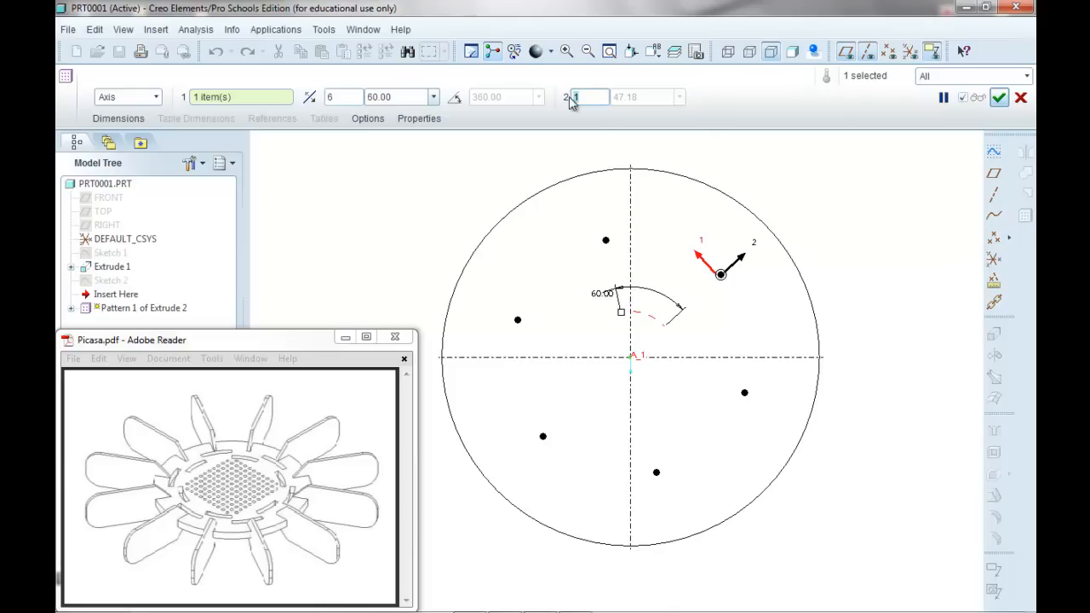
key("BackSpace")
type("2")
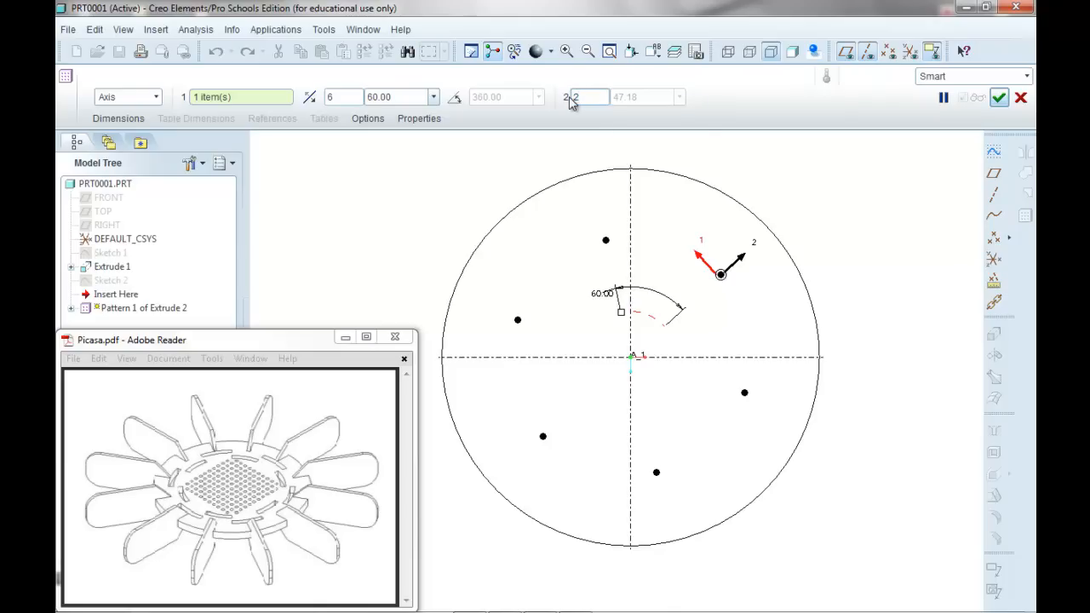
key("Return")
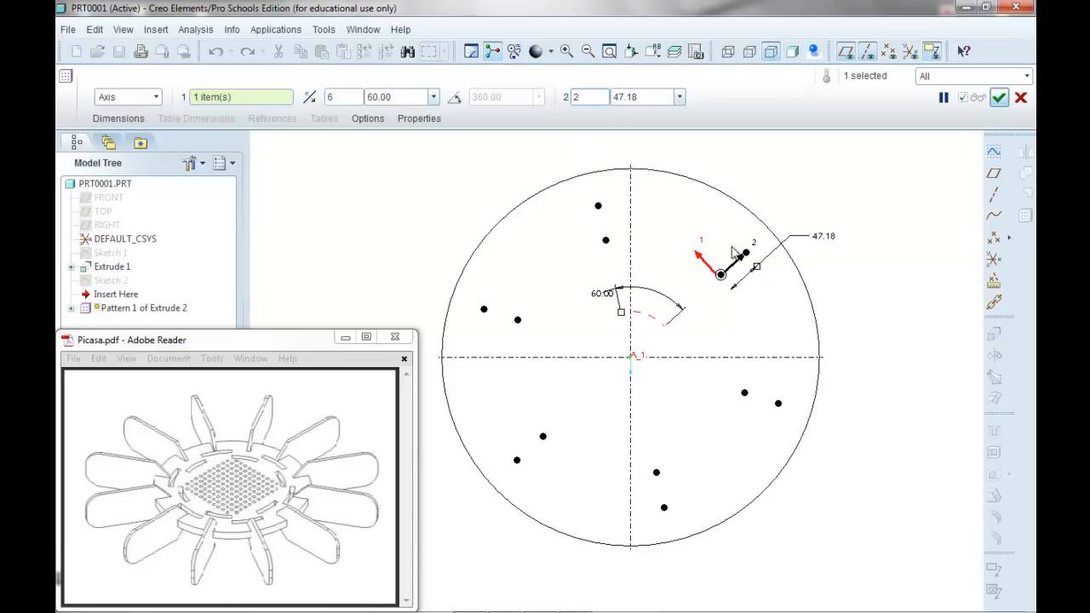
mouse_move(756, 266)
left_mouse_down()
mouse_move(770, 256)
mouse_move(697, 311)
mouse_move(762, 261)
left_mouse_up()
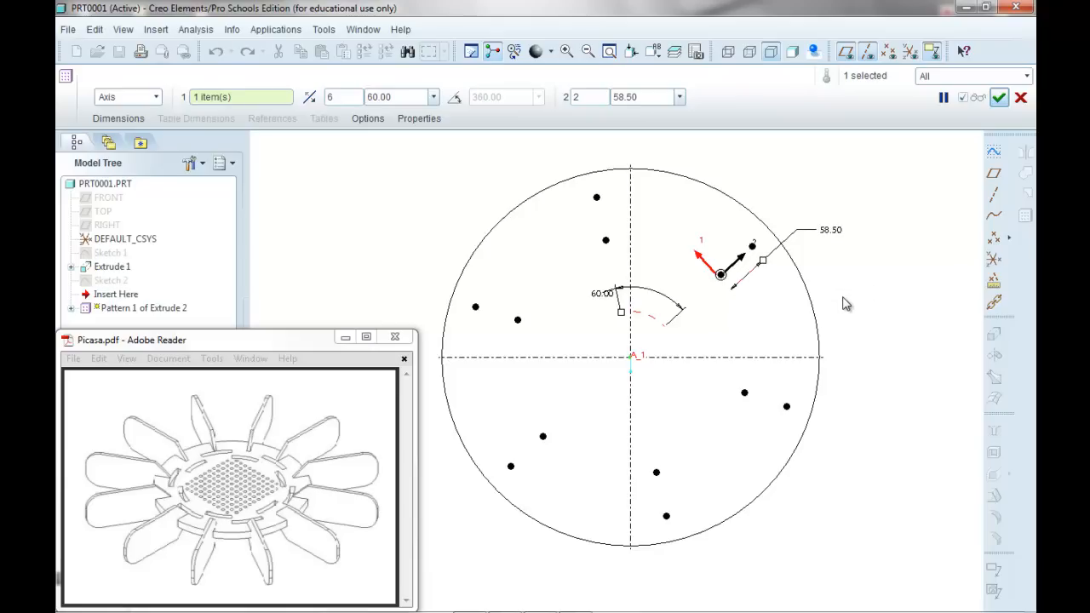
left_click(1001, 98)
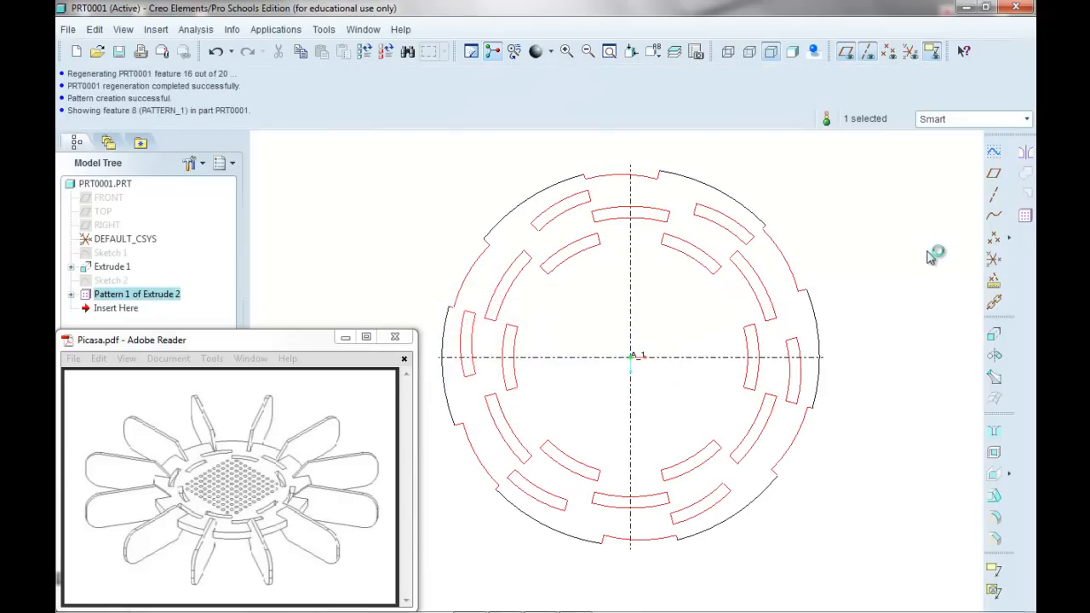
middle_click_drag(834, 279, 856, 329)
left_click(843, 283)
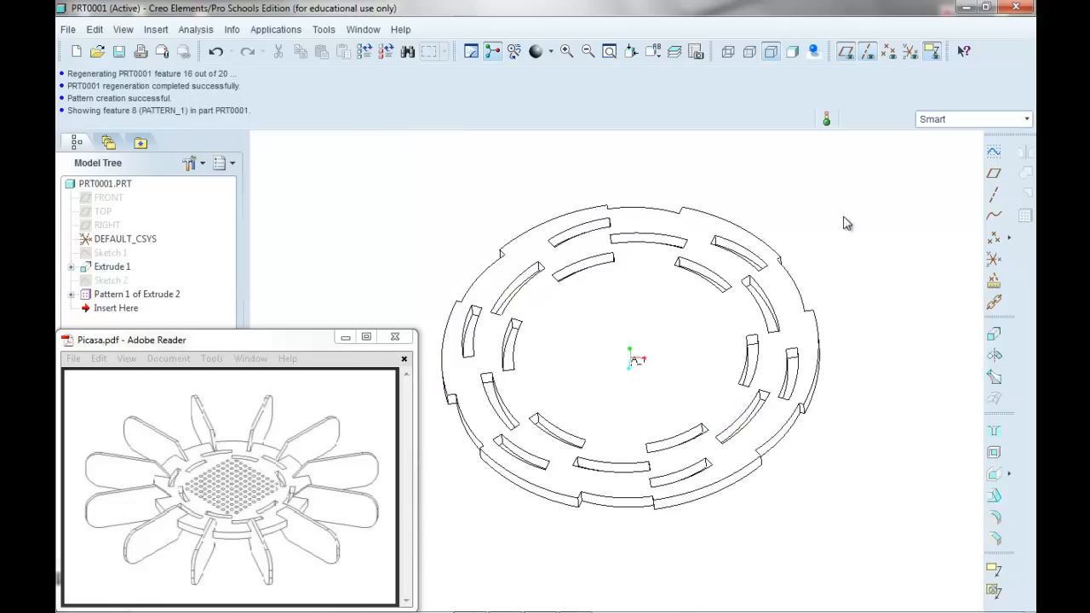
Redefine the slot pattern with only 1 member in the second direction
left_click(156, 298)
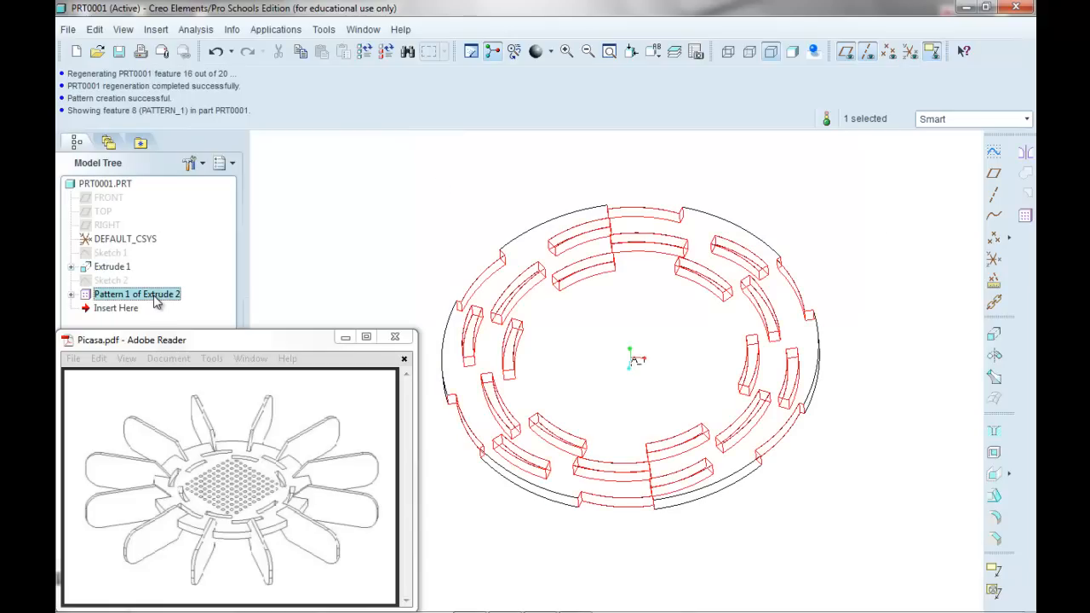
right_click(156, 298)
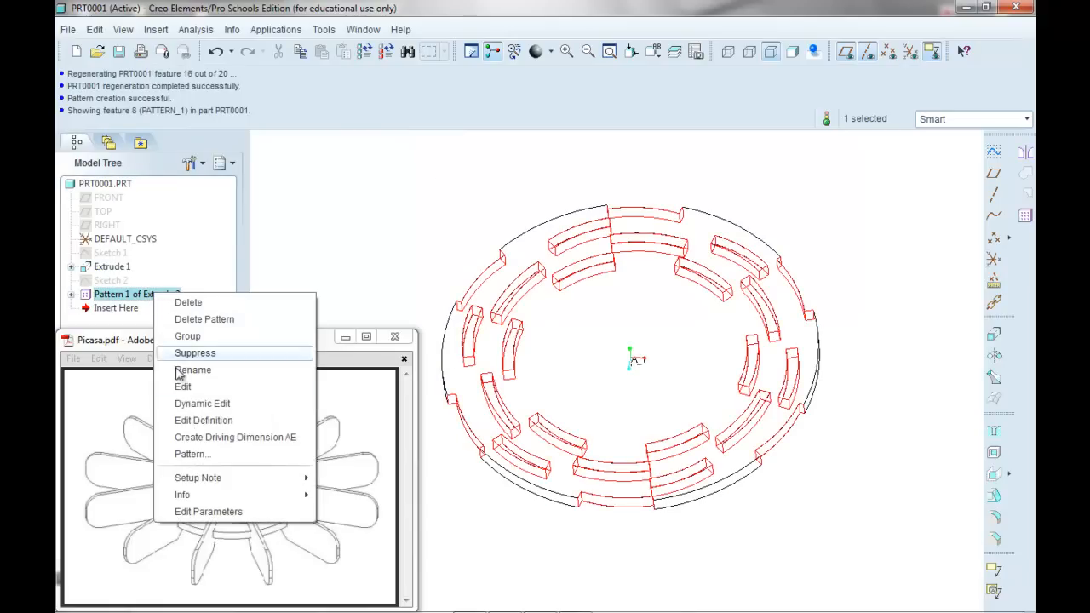
left_click(202, 420)
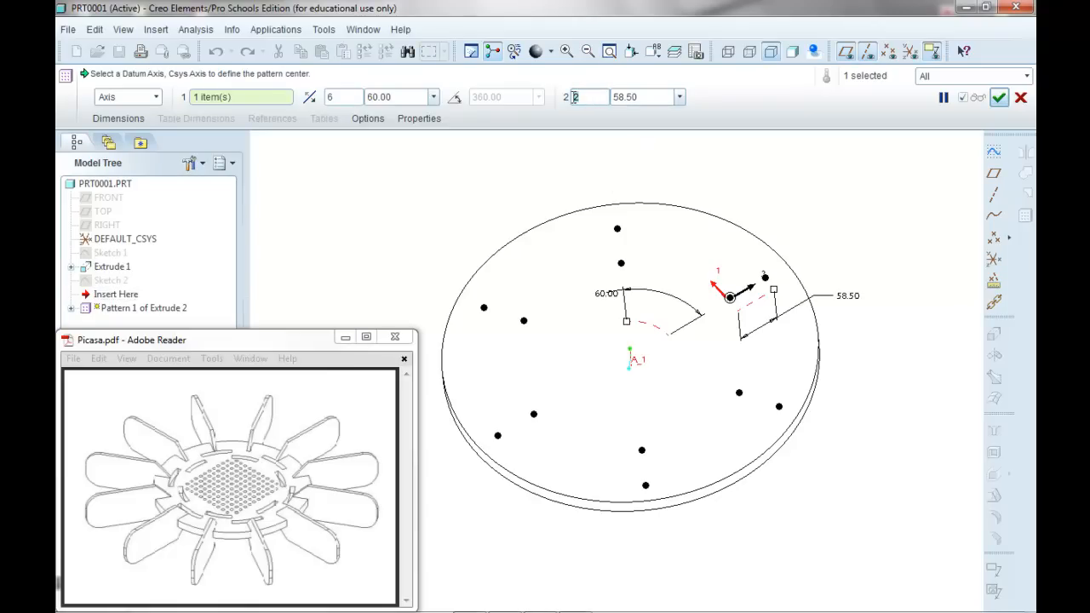
type("1")
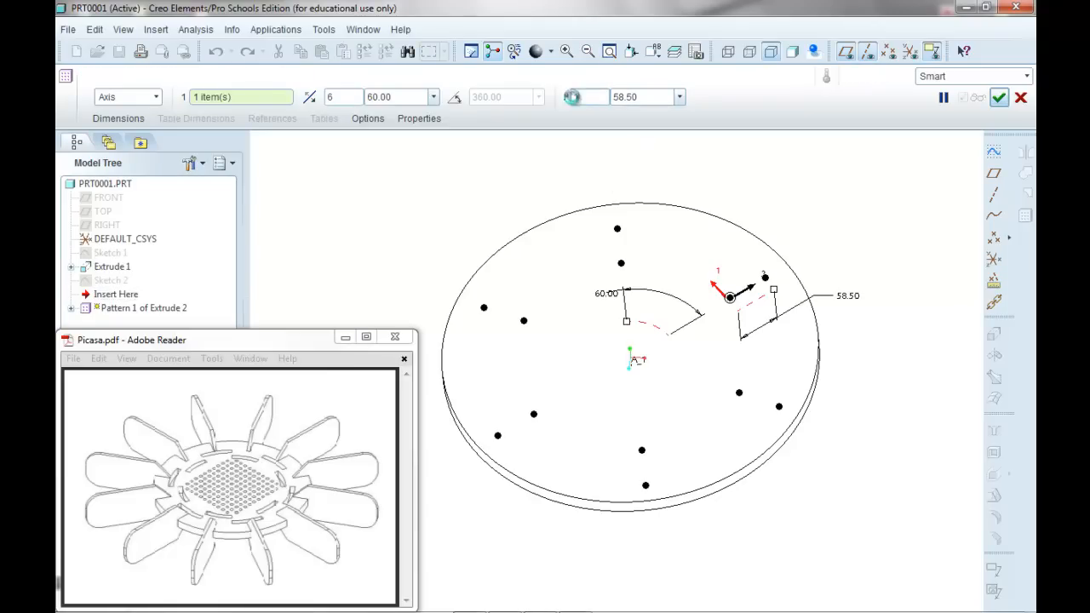
key("Return")
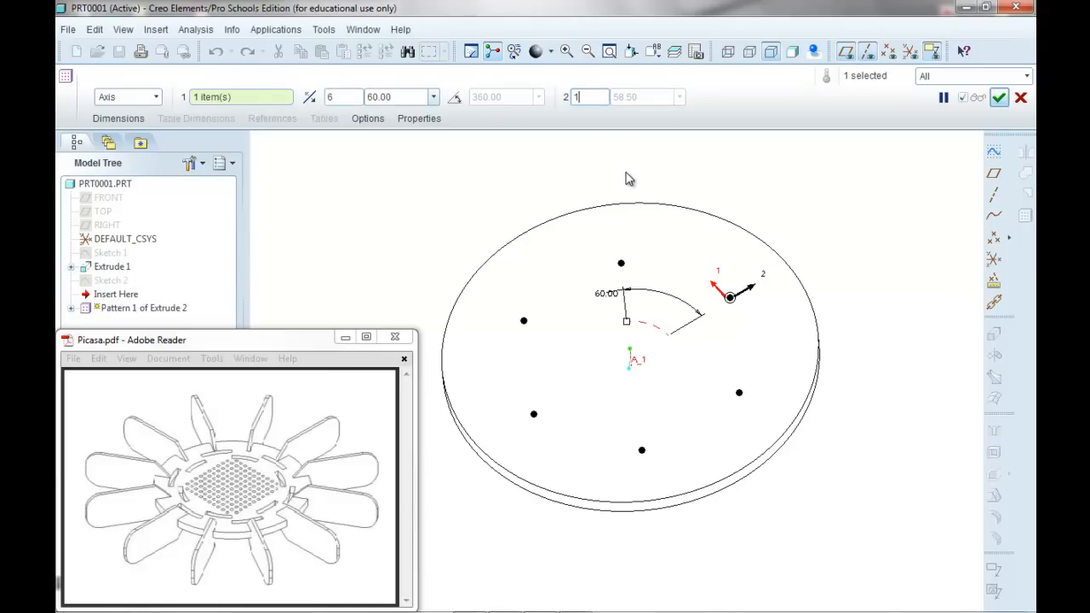
left_click(999, 97)
left_click(894, 219)
middle_click_drag(828, 218, 832, 234)
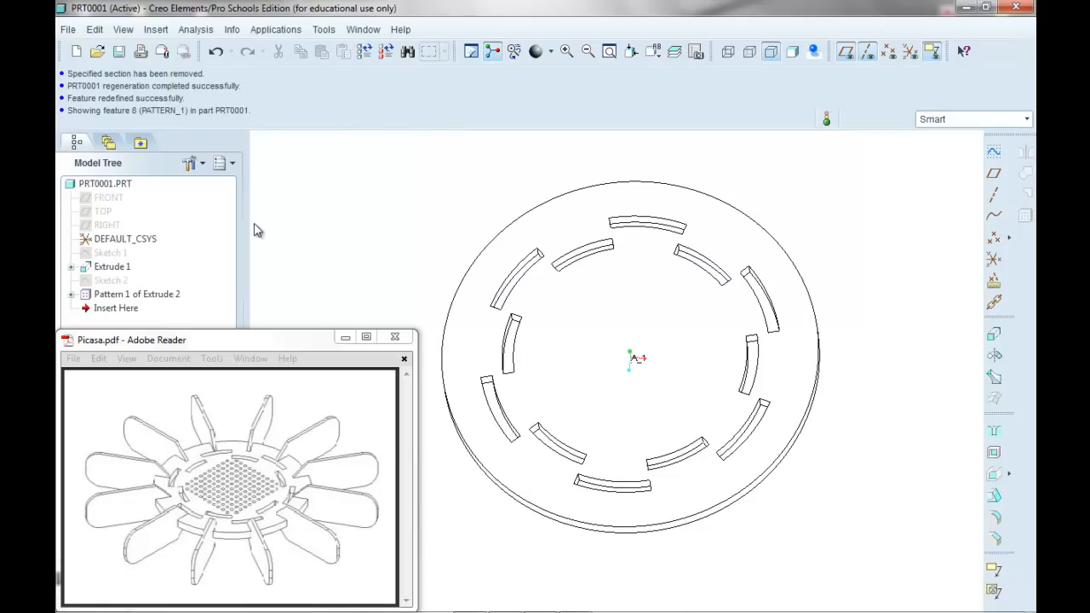
Unhide the FRONT and RIGHT datum planes
left_click(110, 199)
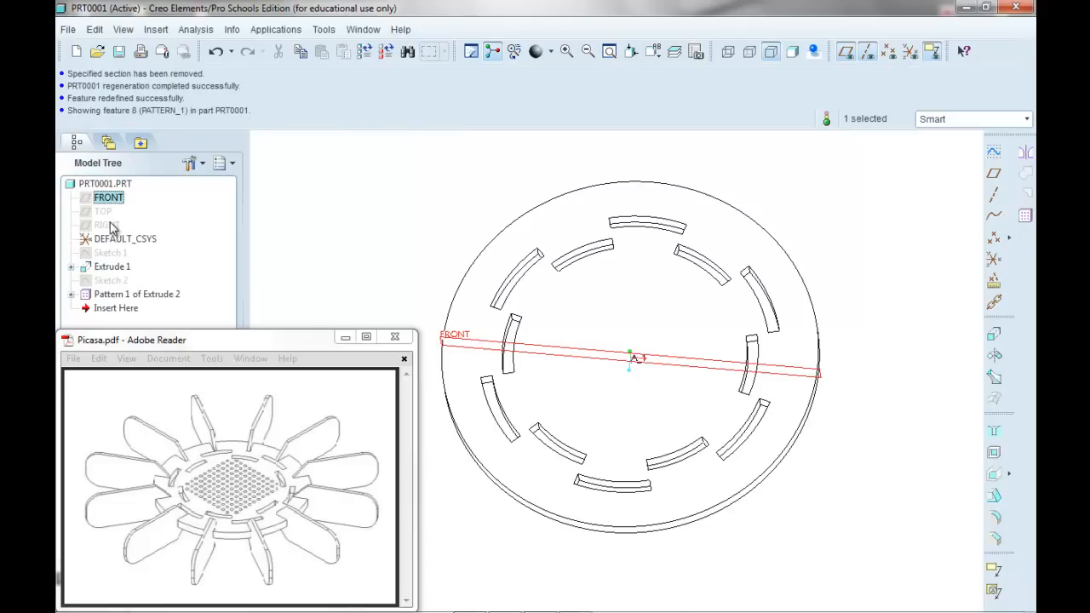
left_click(110, 226, "ctrl")
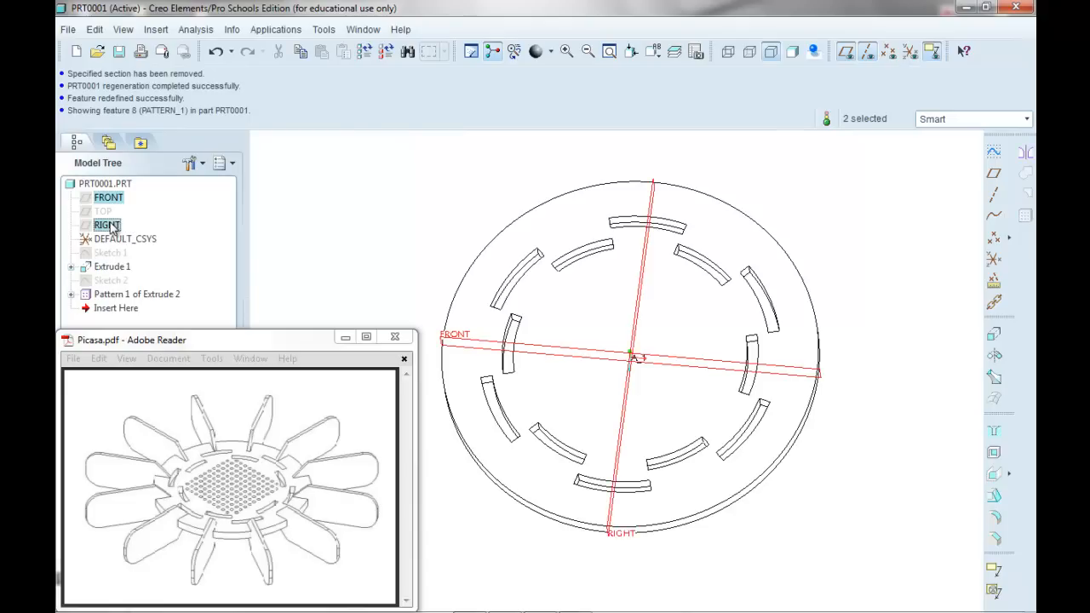
right_click(111, 226)
left_click(145, 305)
left_click(379, 253)
middle_click_drag(379, 258, 353, 230)
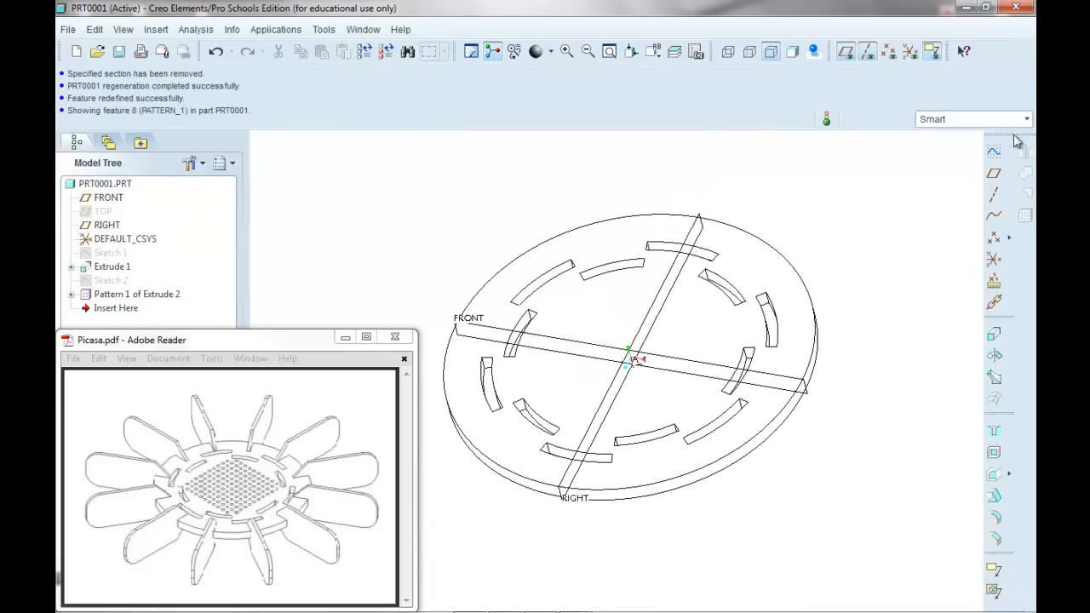
Start a sketch on the disc's top face and draw a circle about 17 in diameter just off the disc's centre
left_click(994, 153)
left_click(710, 305)
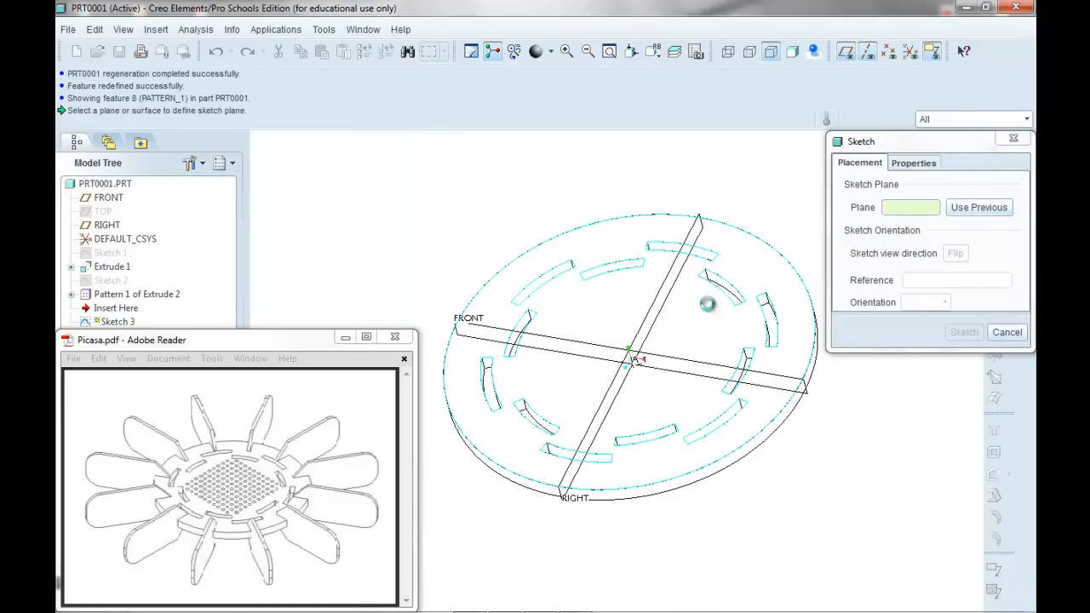
left_click(953, 335)
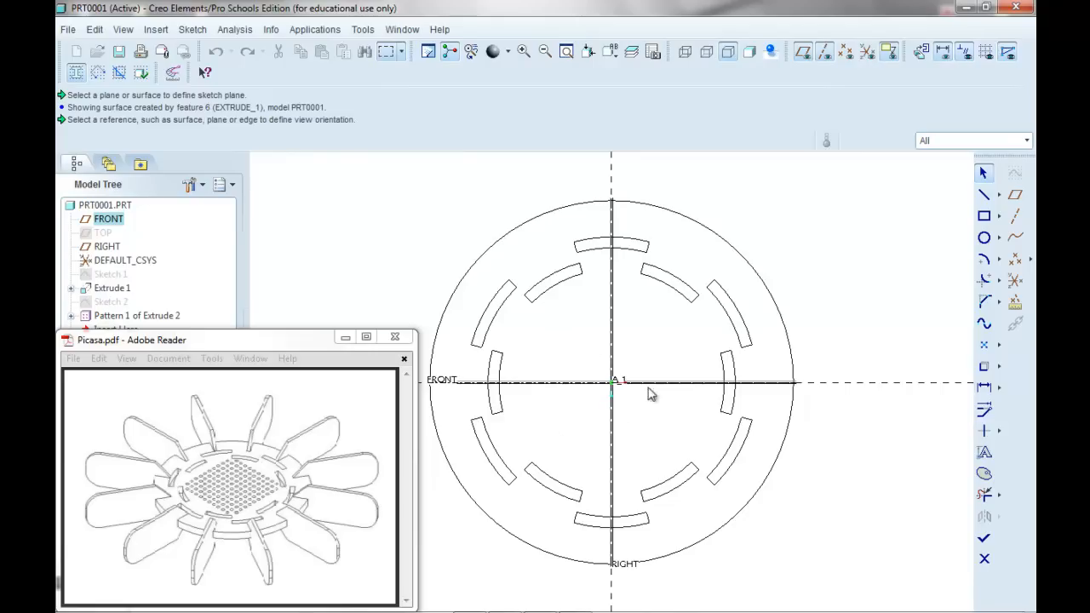
scroll(616, 381, "up", 5)
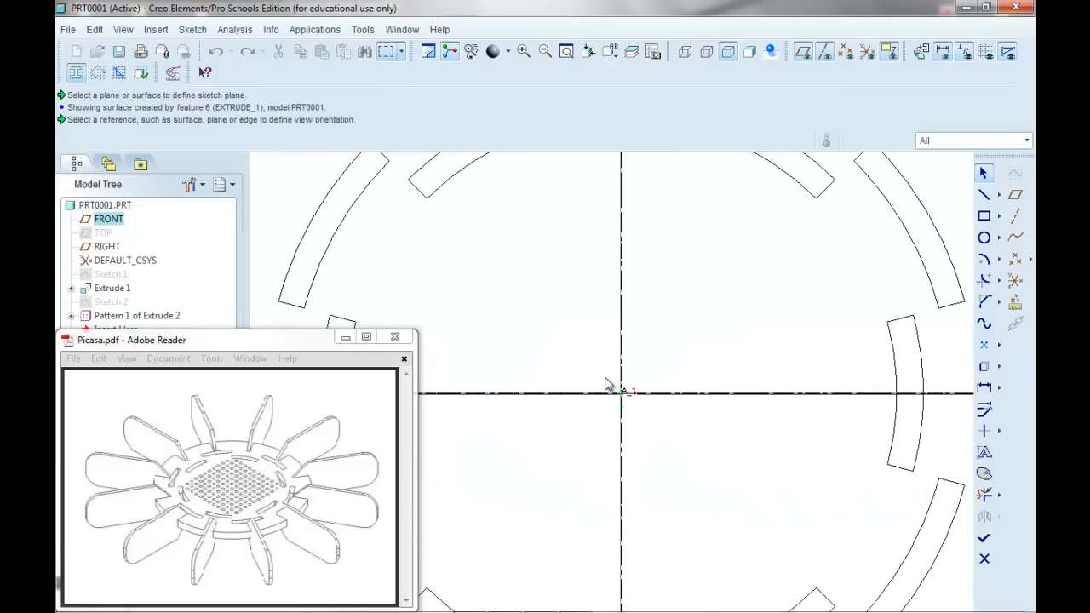
left_click(983, 237)
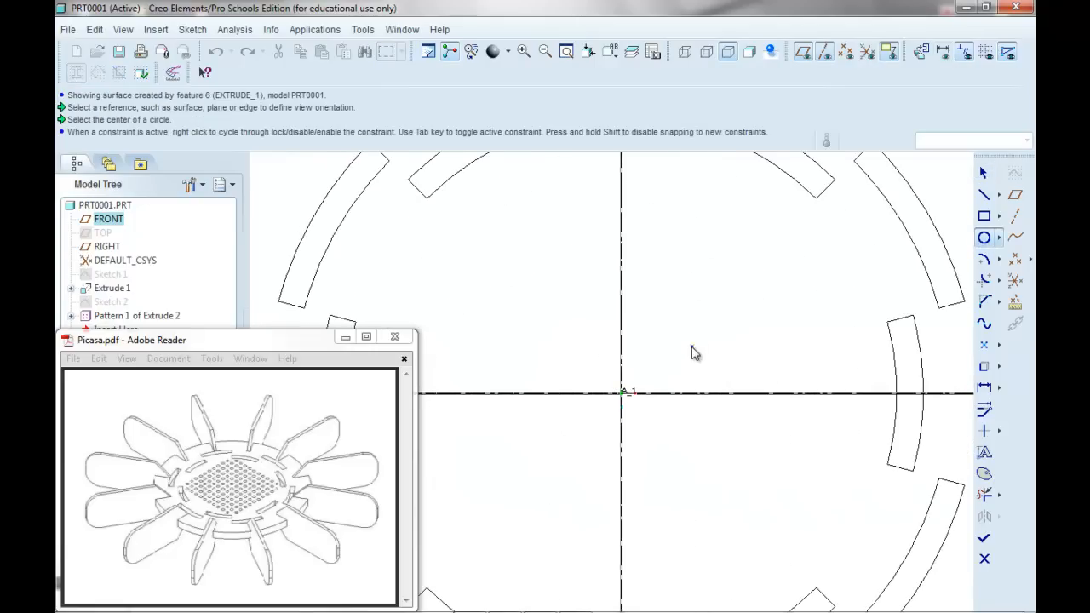
left_click(659, 357)
left_click(671, 367)
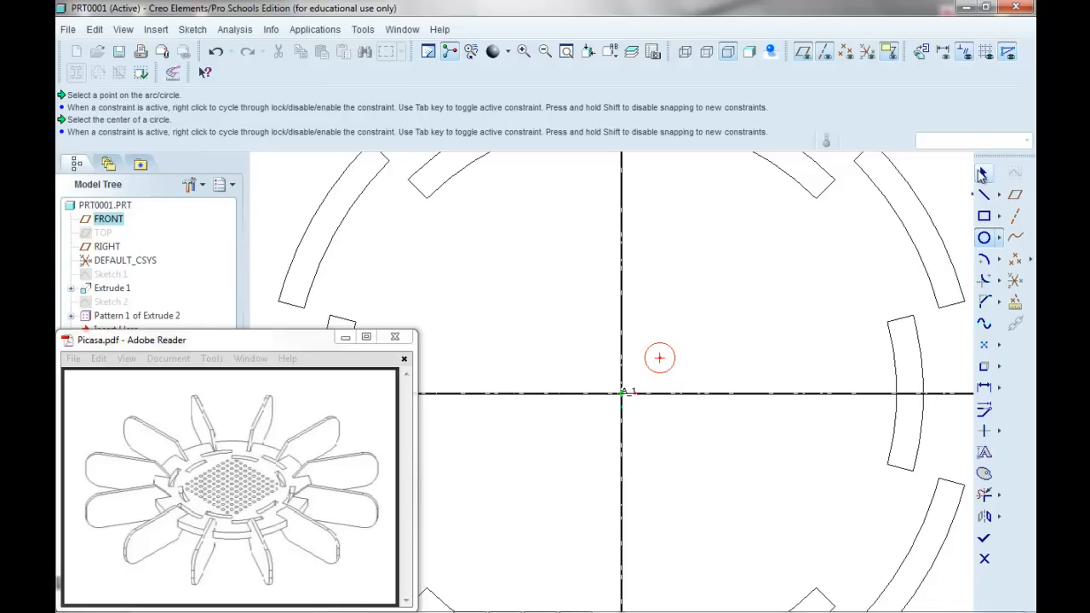
left_click(982, 174)
Set the distance from the circle's centre to the RIGHT plane to 10 and the circle's diameter to 10
left_click_drag(637, 371, 644, 307)
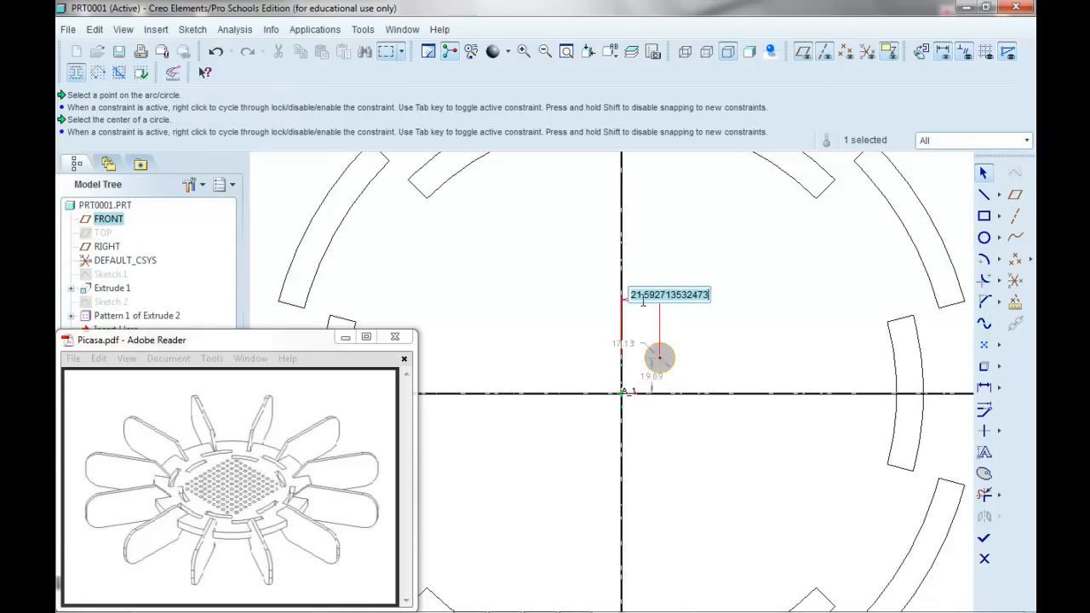
key("BackSpace")
type("0")
key("Return")
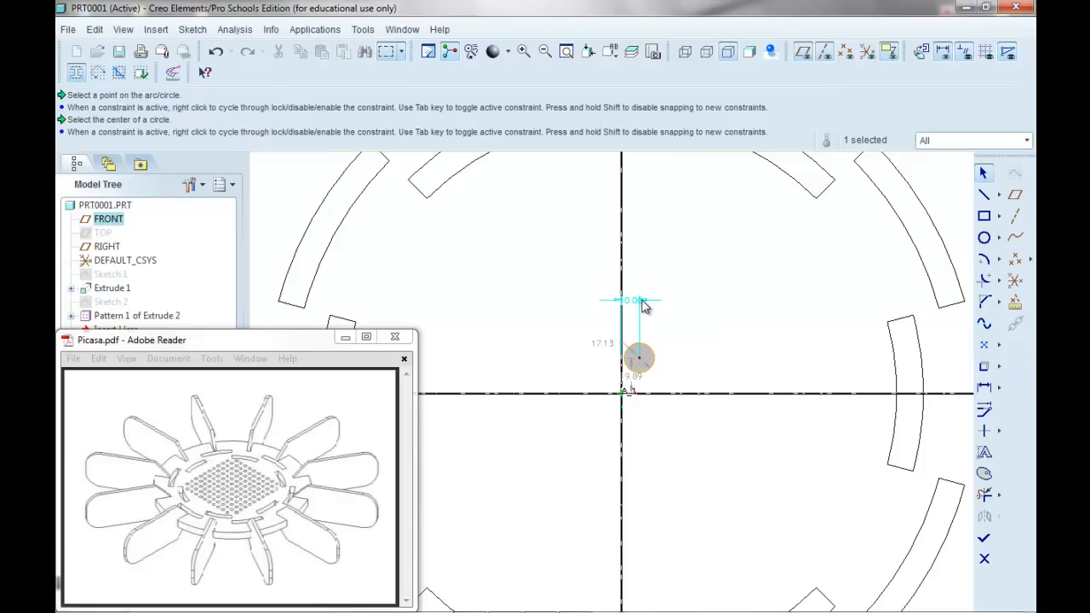
double_click(603, 343)
type("10")
key("Return")
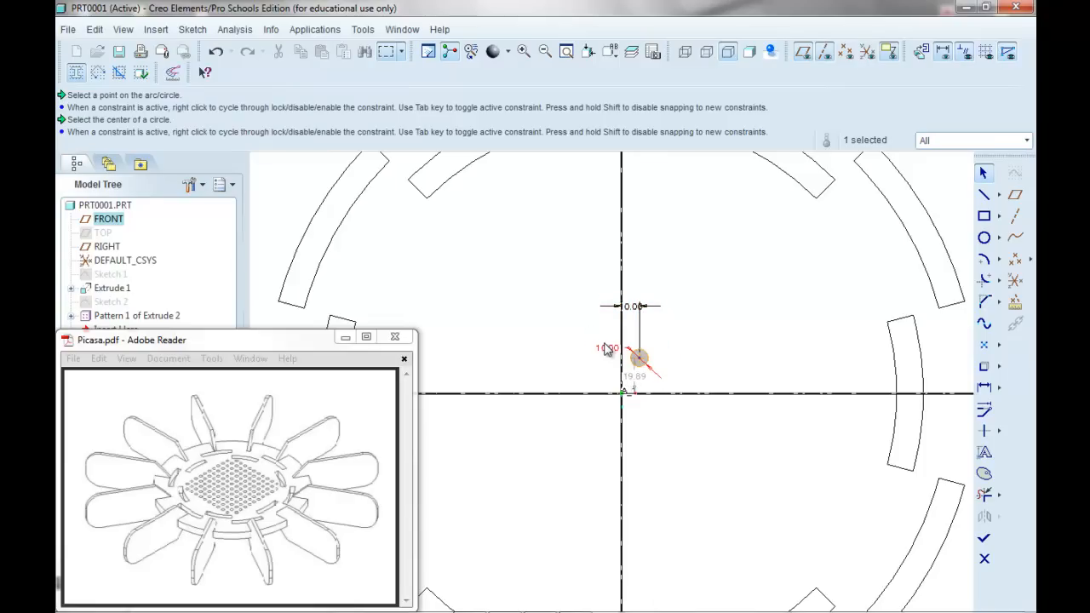
Set the distance from the circle's centre to the FRONT plane to 10 and finish the sketch
double_click(633, 381)
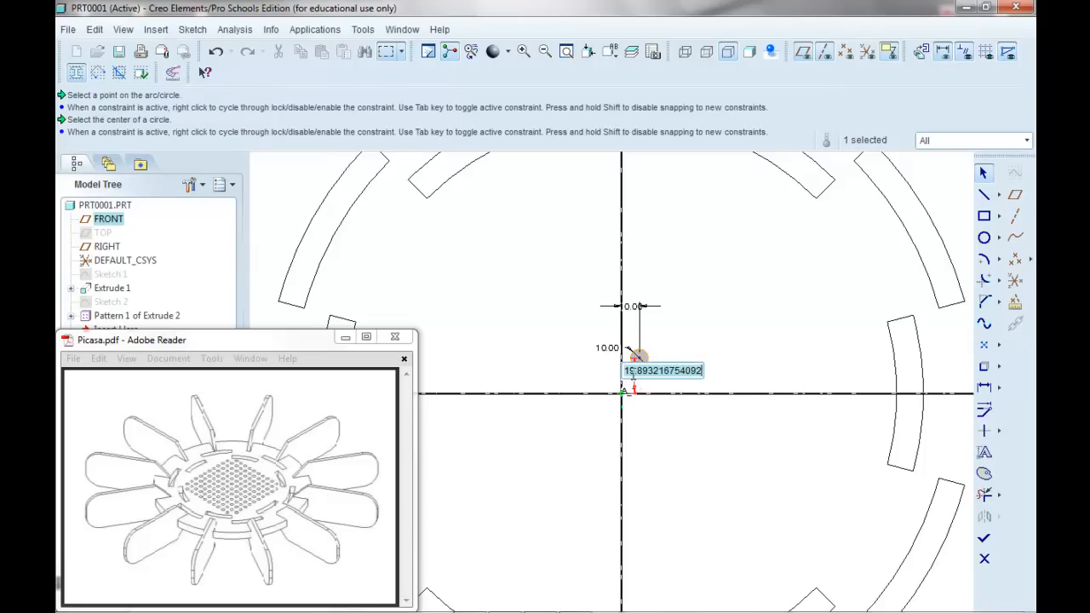
type("10")
key("Return")
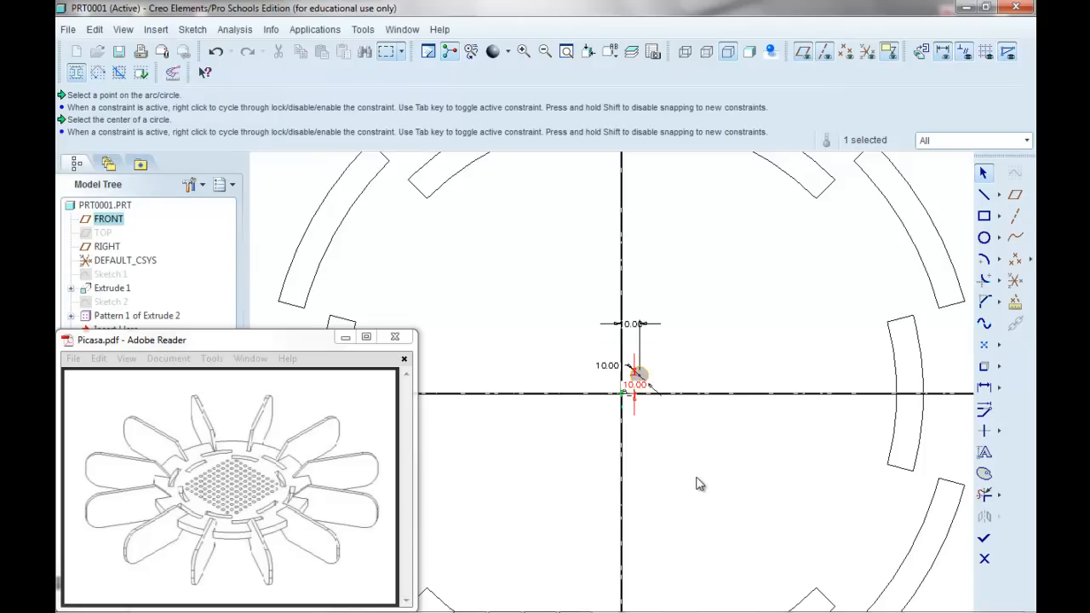
mouse_move(681, 474)
middle_mouse_down()
mouse_move(684, 421)
mouse_move(673, 406)
mouse_move(669, 414)
middle_mouse_up()
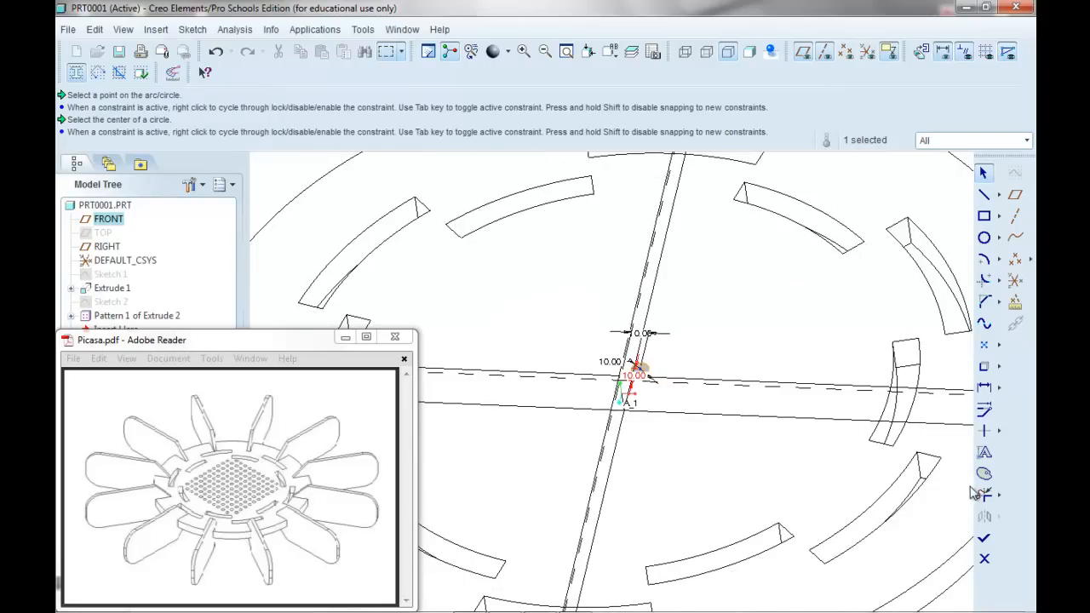
left_click(983, 537)
scroll(607, 489, "up", 1)
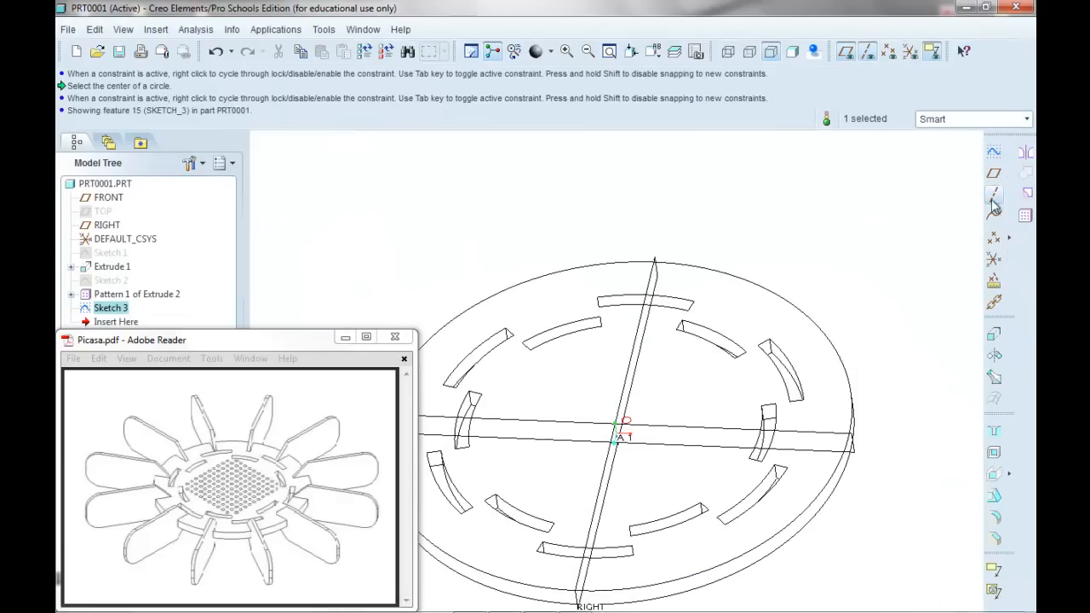
Extrude the small circle as a material-removing cut through all of the disc, with the direction flipped into the material
left_click(996, 355)
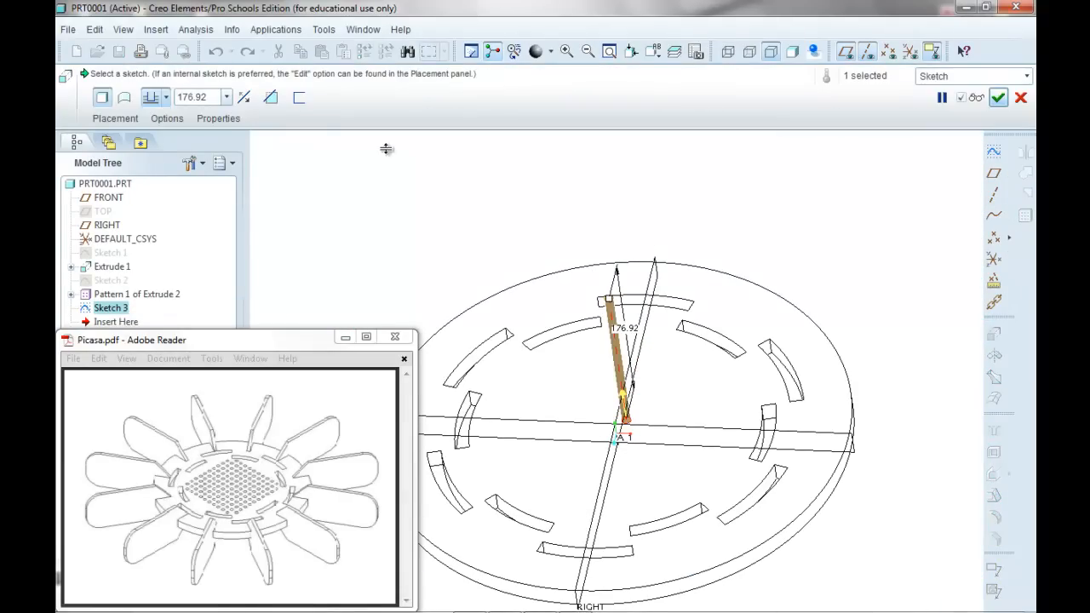
left_click(245, 97)
left_click(270, 98)
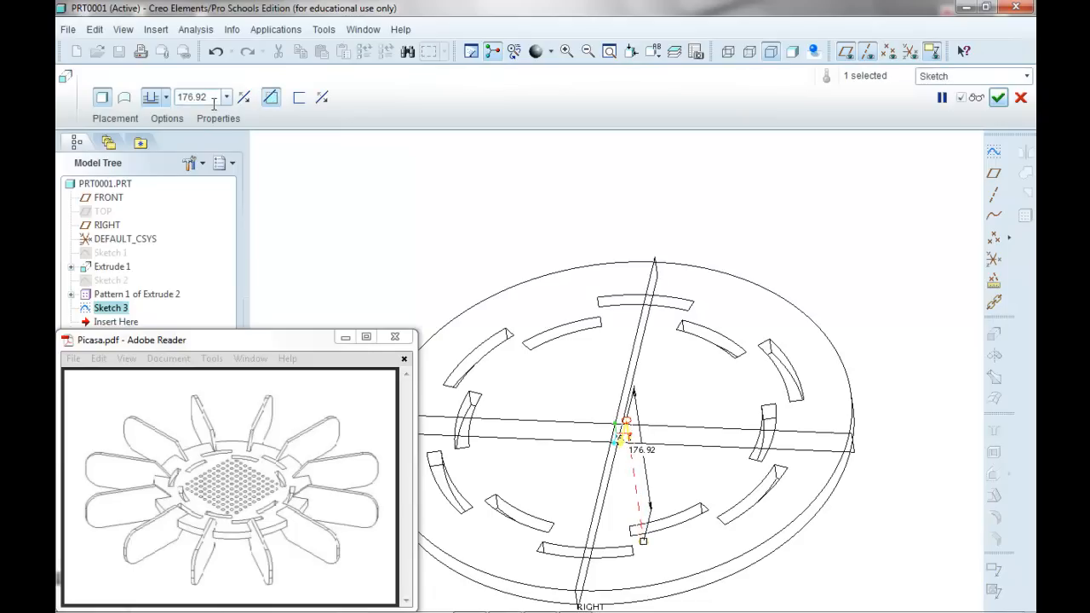
left_click(165, 97)
left_click(151, 187)
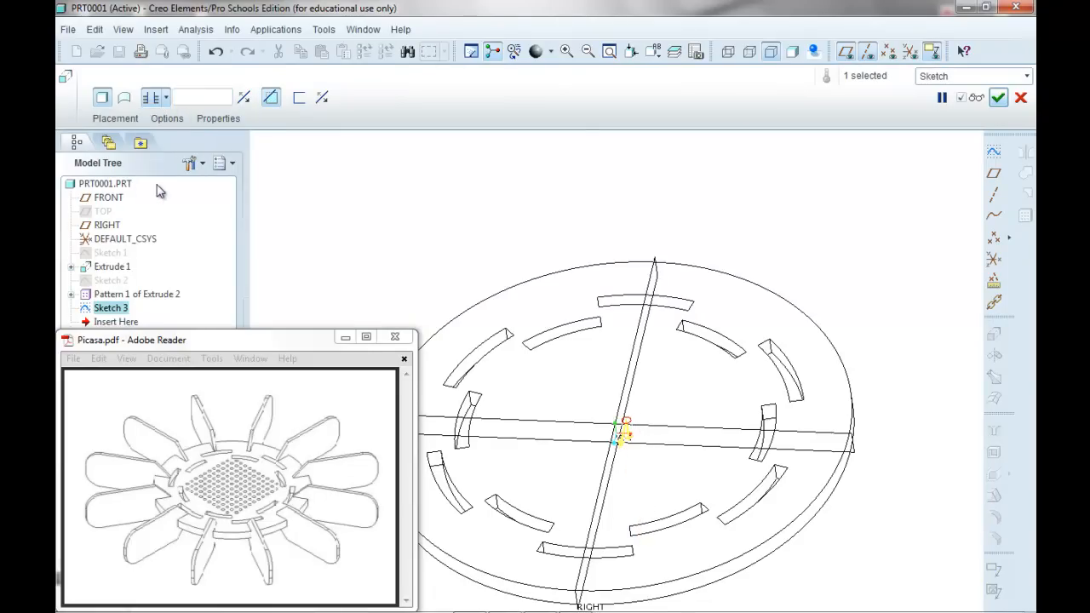
left_click(997, 98)
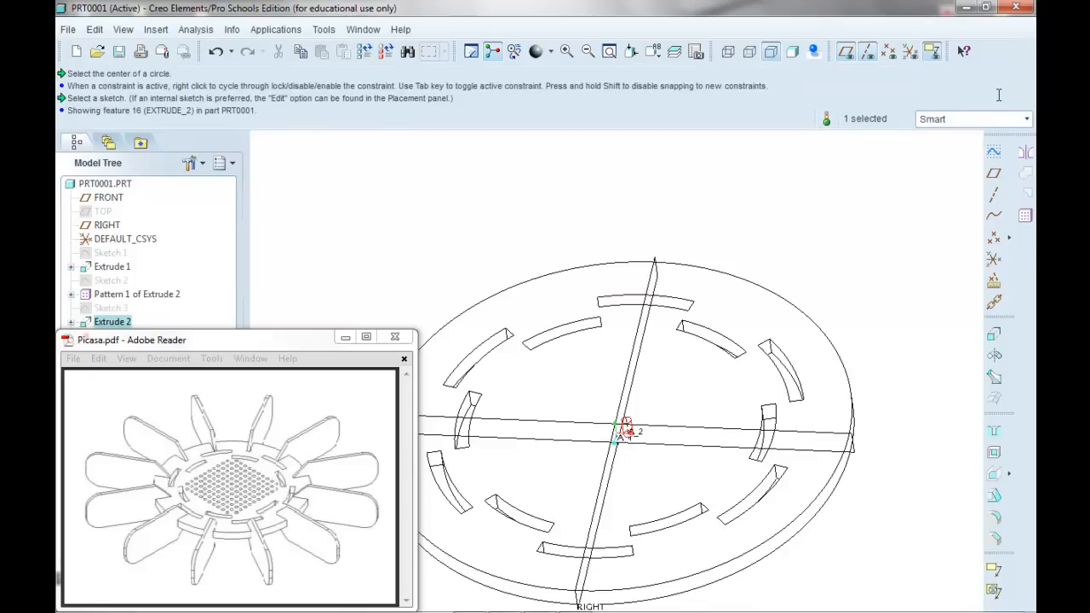
Examine the small hole near the disc's centre from the saved TOP view
left_click(655, 53)
left_click(671, 183)
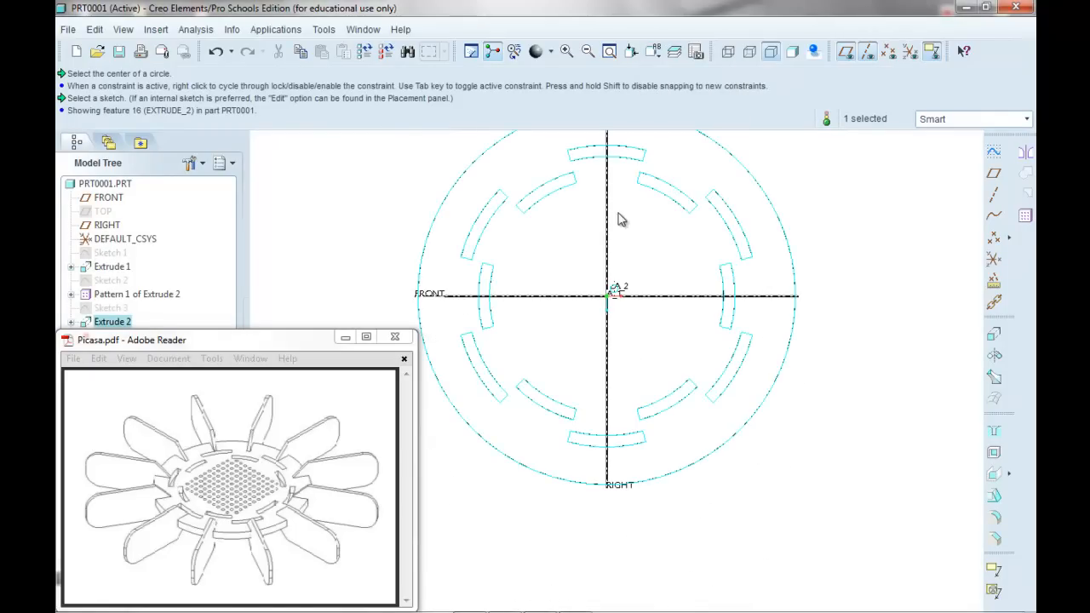
scroll(650, 239, "up", 3)
scroll(562, 179, "down", 3)
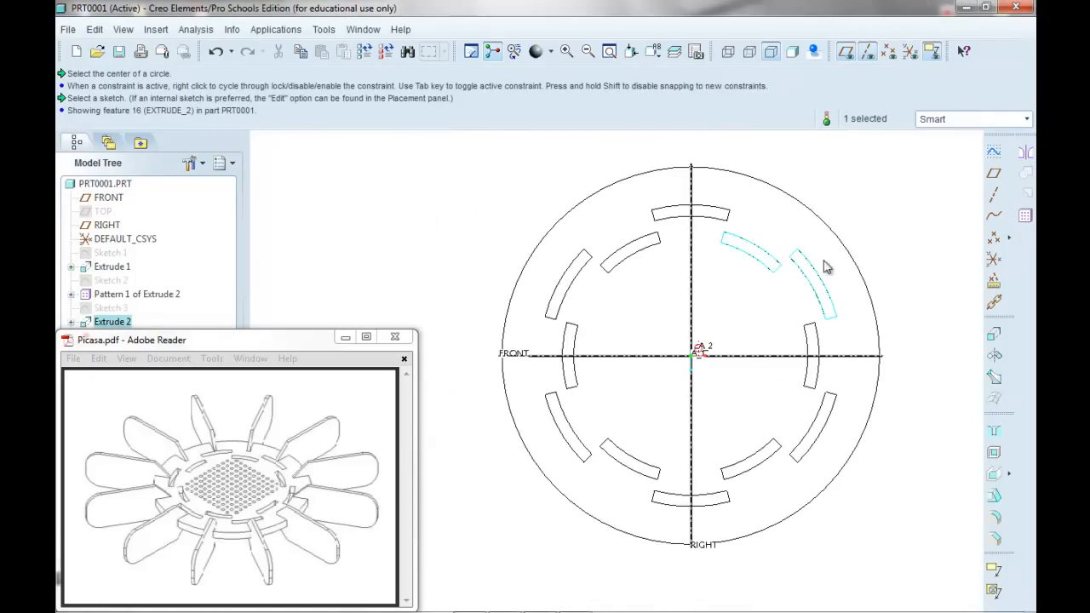
Move the Picasa.pdf reference window down so the last features in the model tree are uncovered
scroll(936, 366, "down", 3)
scroll(645, 292, "up", 3)
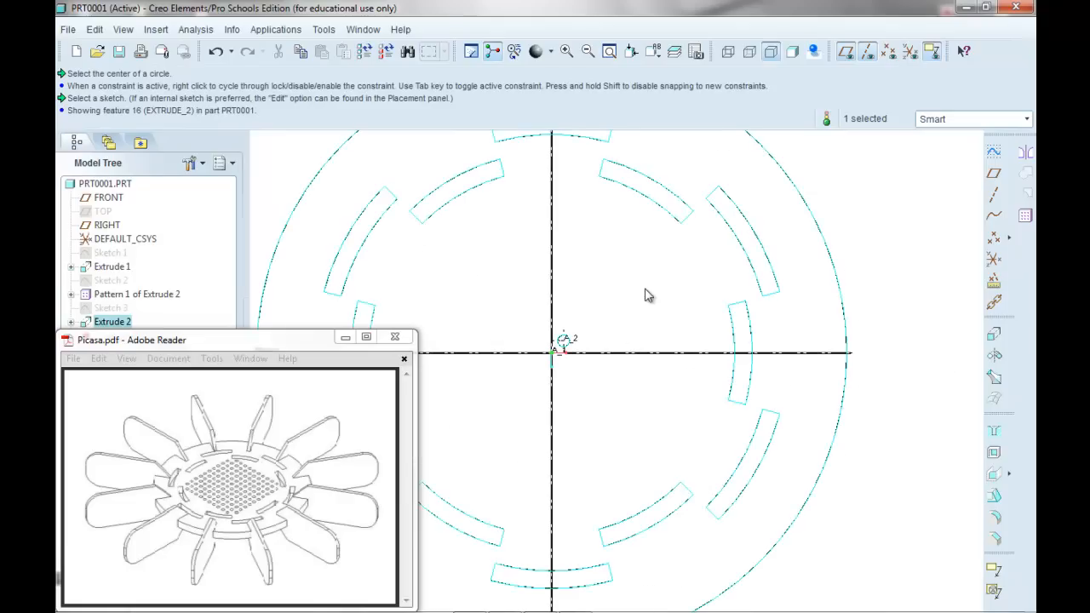
scroll(413, 203, "down", 2)
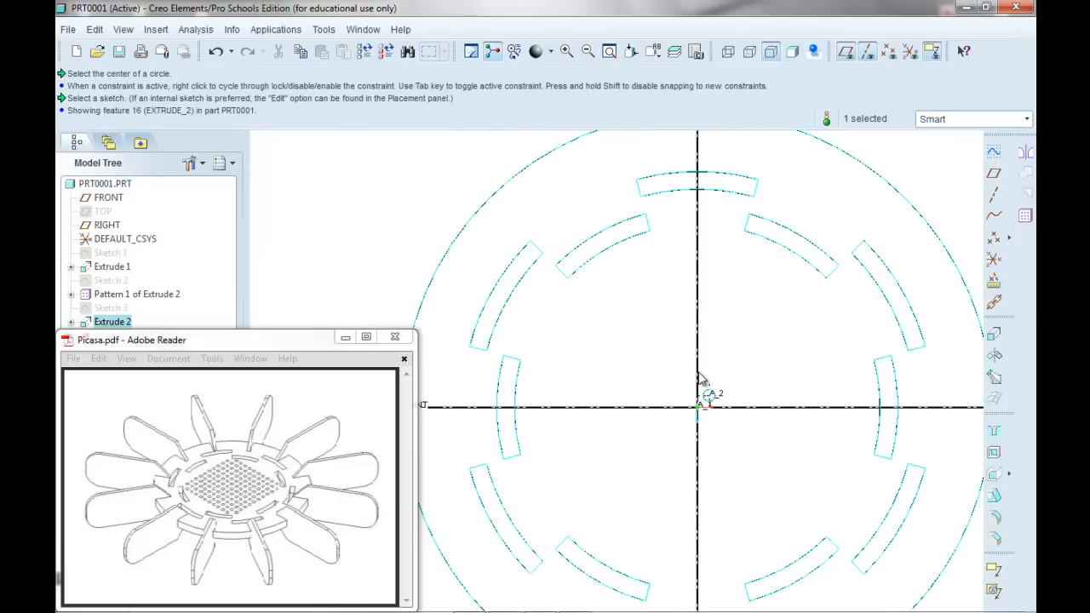
scroll(374, 275, "up", 1)
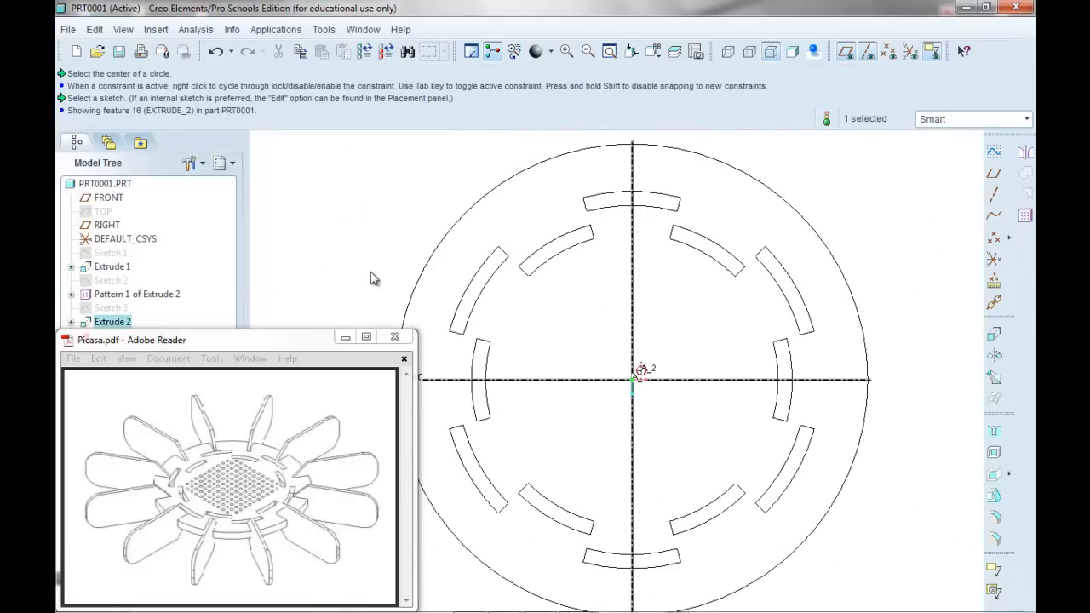
left_click_drag(225, 348, 216, 402)
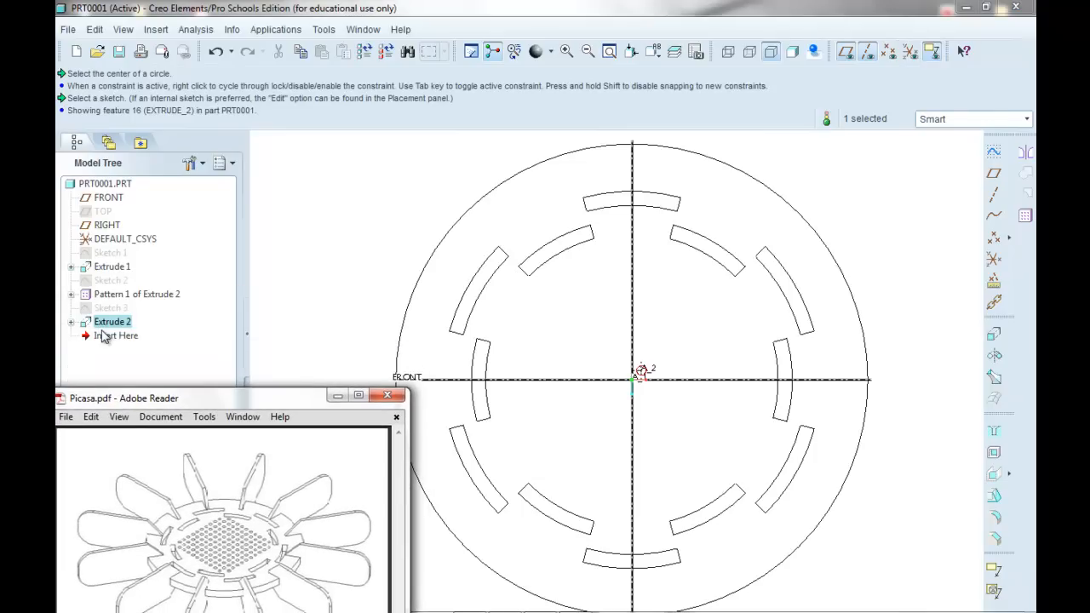
Start a Direction pattern of the small hole cut, showing coordinate systems and using the Y axis of DEFAULT_CSYS as first direction
left_click(1025, 217)
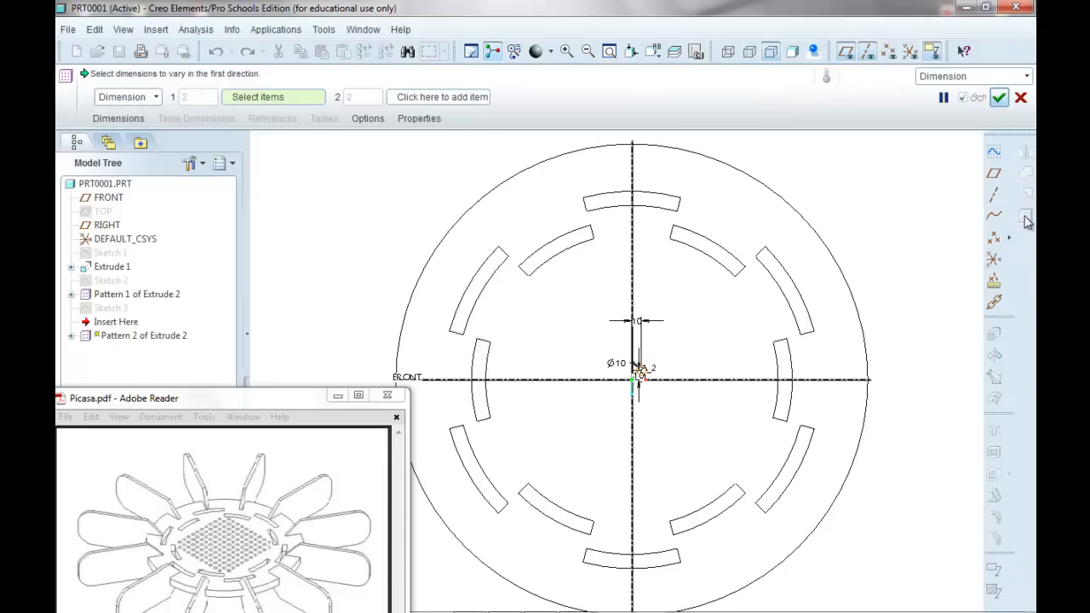
left_click(138, 102)
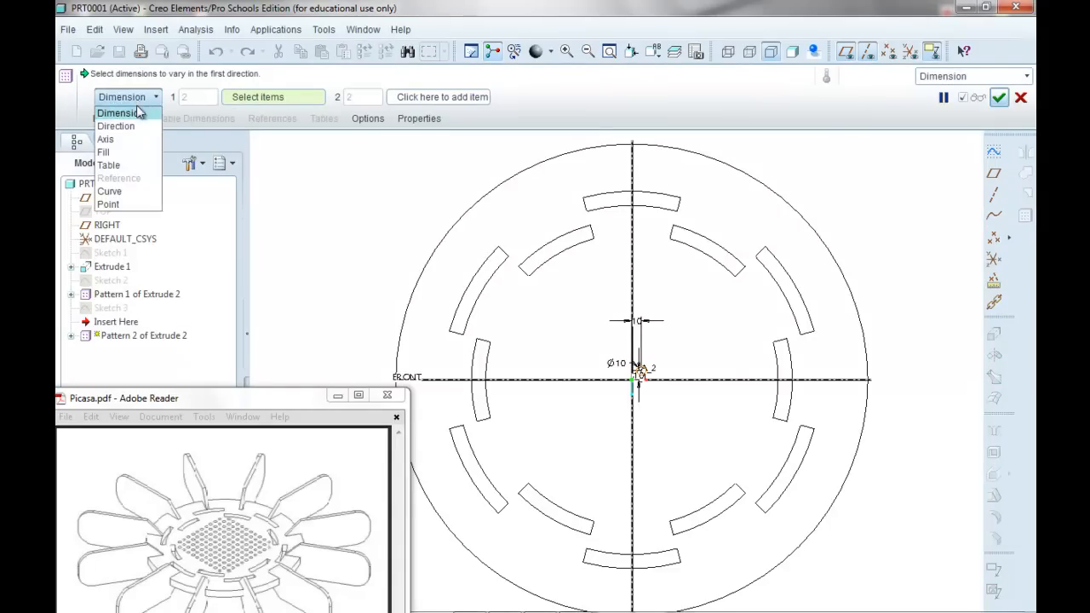
left_click(136, 126)
middle_click_drag(328, 209, 283, 156)
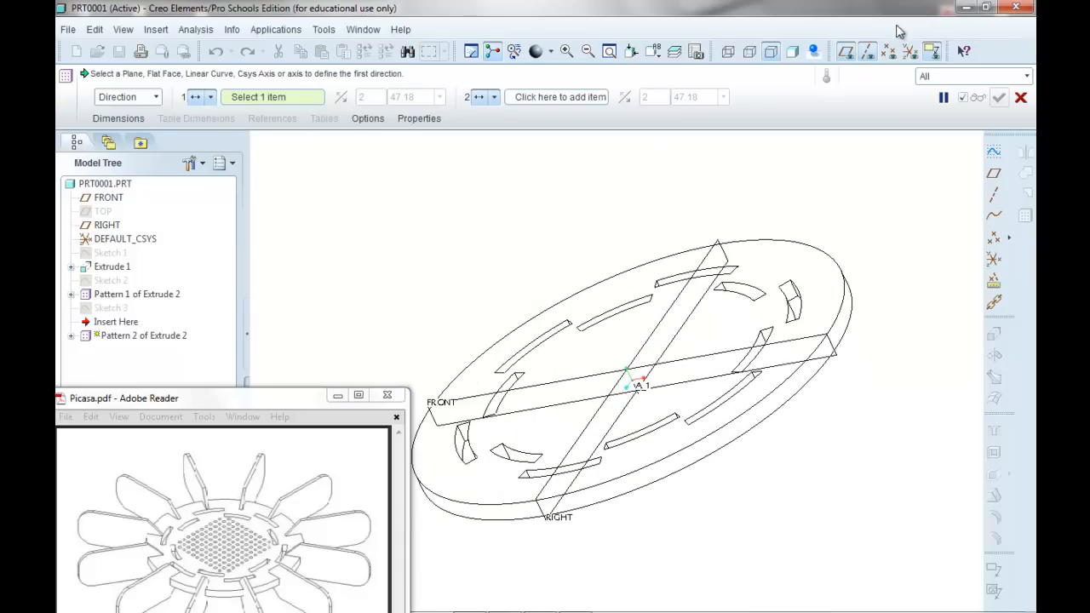
left_click(909, 51)
scroll(637, 358, "up", 5)
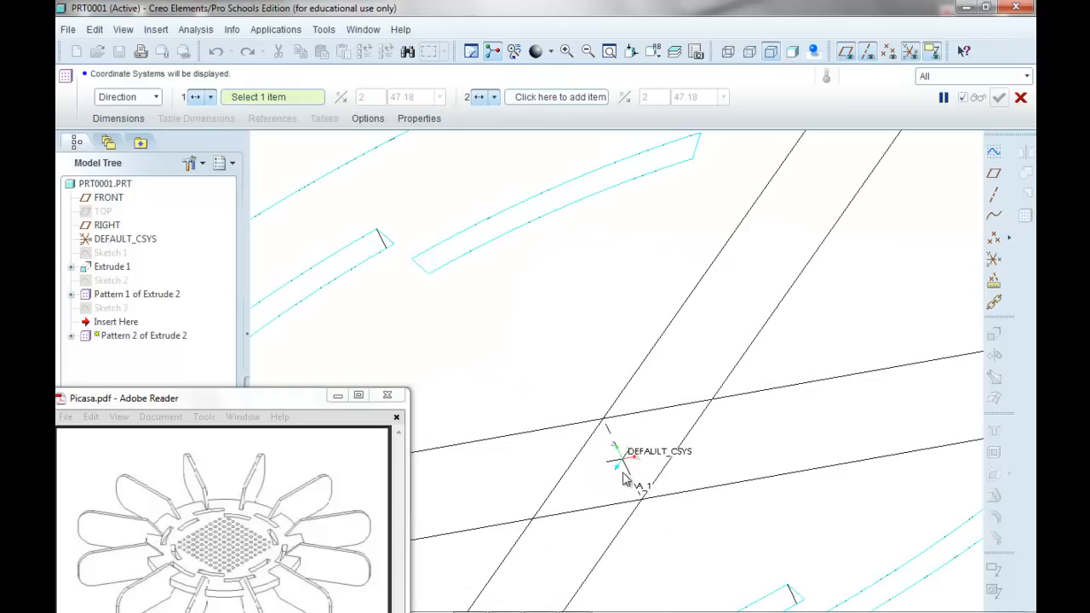
scroll(634, 458, "up", 3)
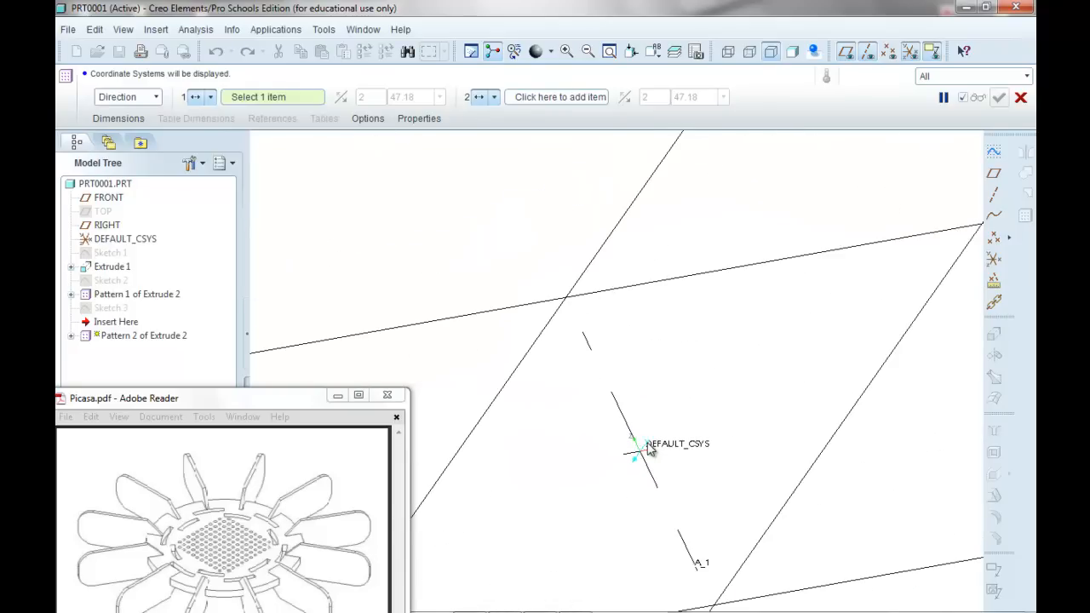
left_click(648, 449)
scroll(649, 450, "down", 5)
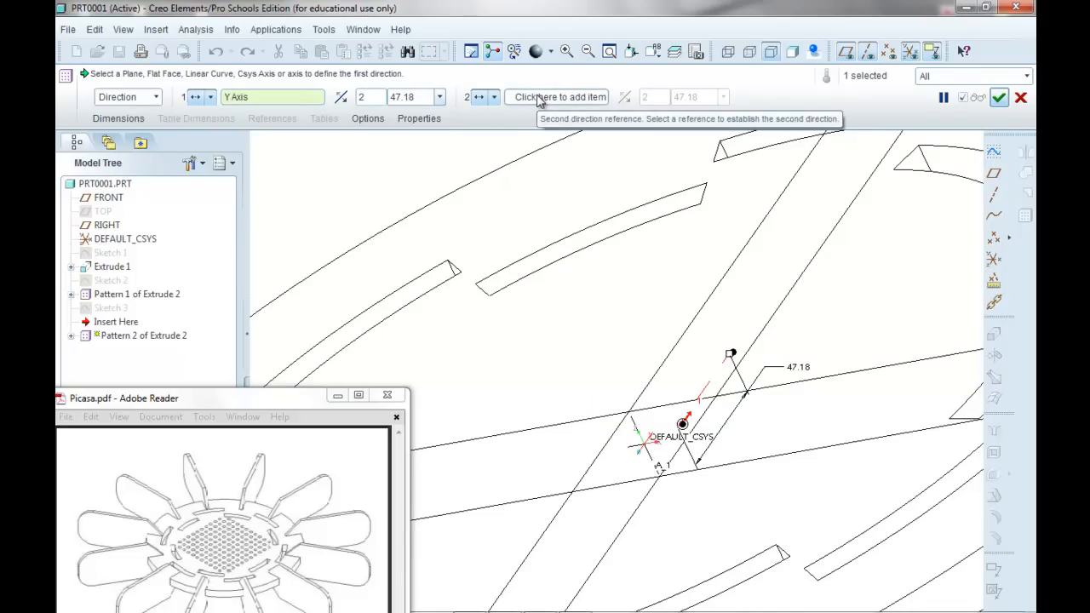
Add the X axis of DEFAULT_CSYS as the pattern's second direction
left_click(538, 97)
scroll(650, 451, "up", 3)
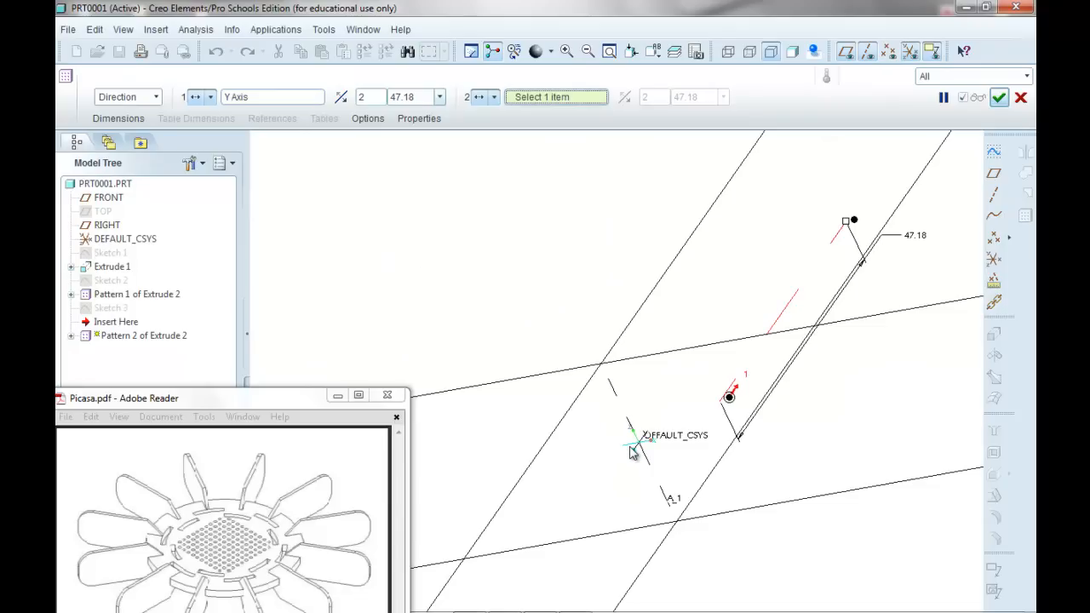
left_click(631, 451)
scroll(631, 451, "down", 3)
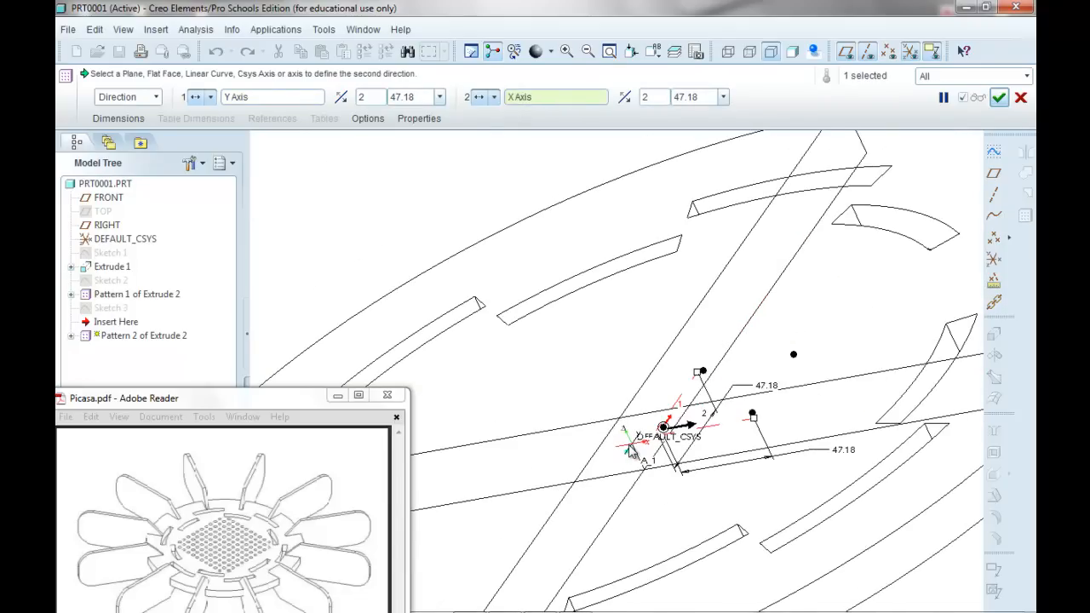
Restore the saved TOP view and set the number of pattern members to 6 in both directions
left_click(653, 51)
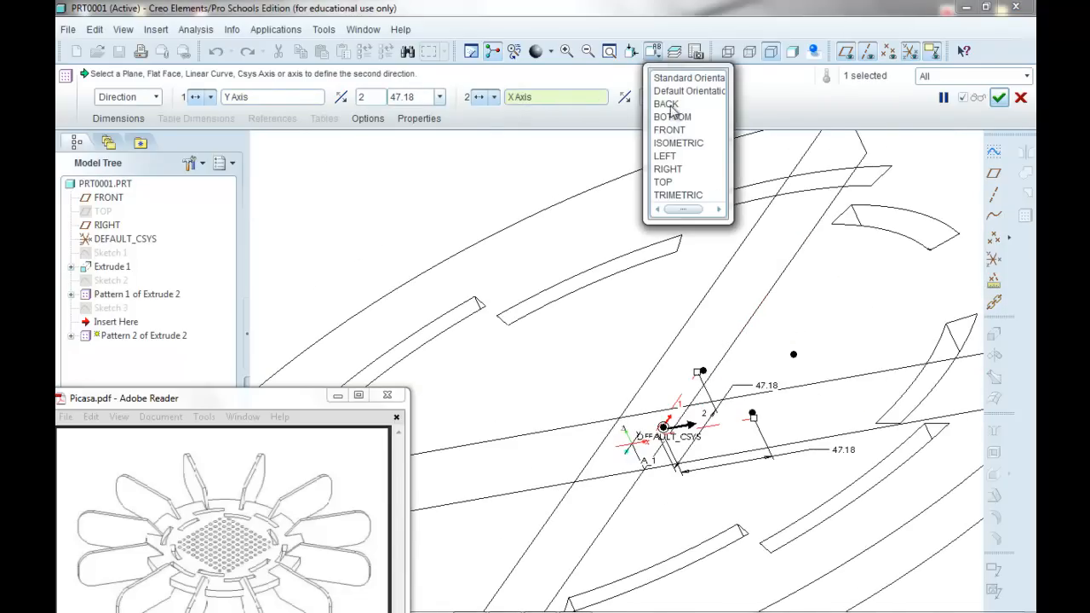
left_click(667, 187)
scroll(675, 232, "up", 2)
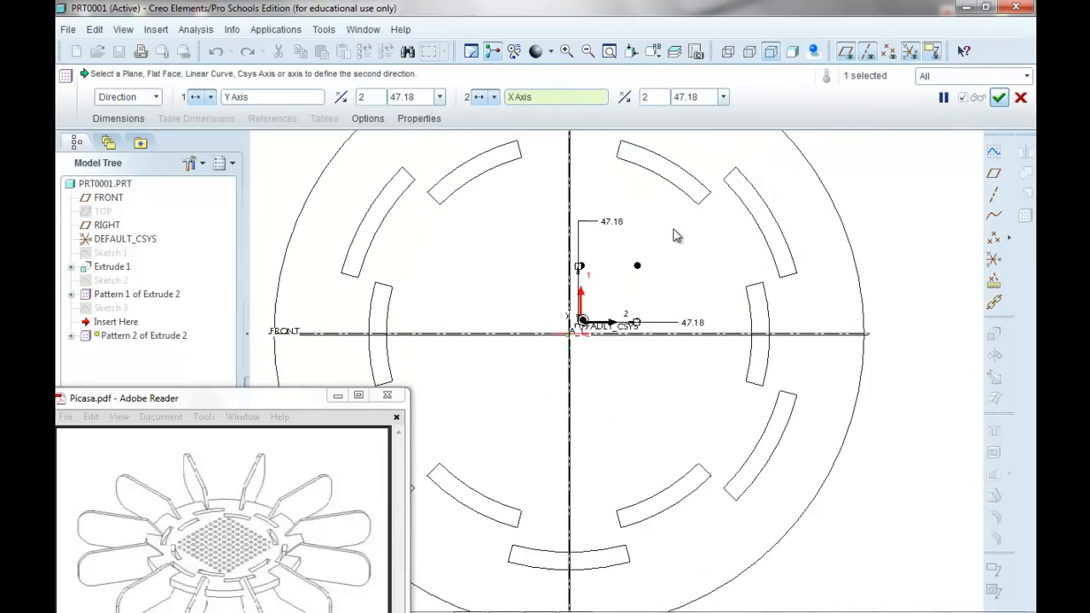
scroll(591, 162, "up", 2)
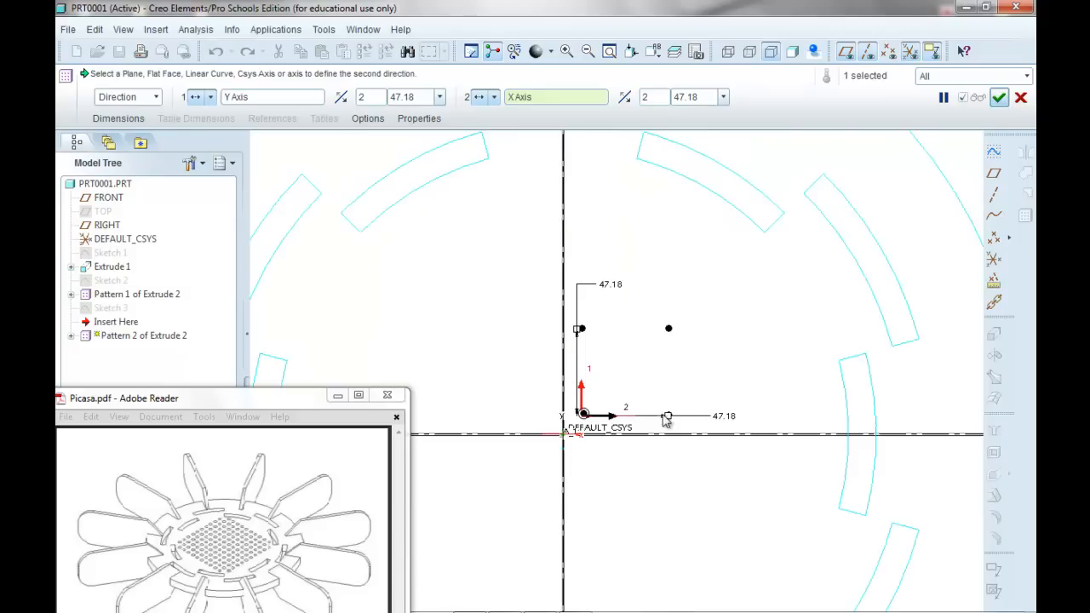
double_click(364, 97)
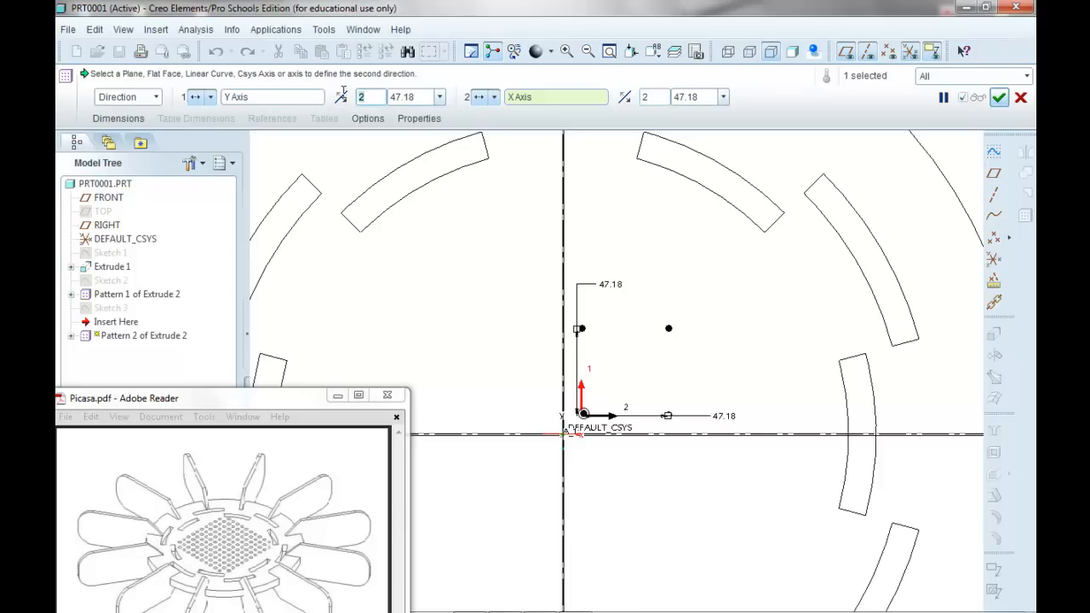
type("6")
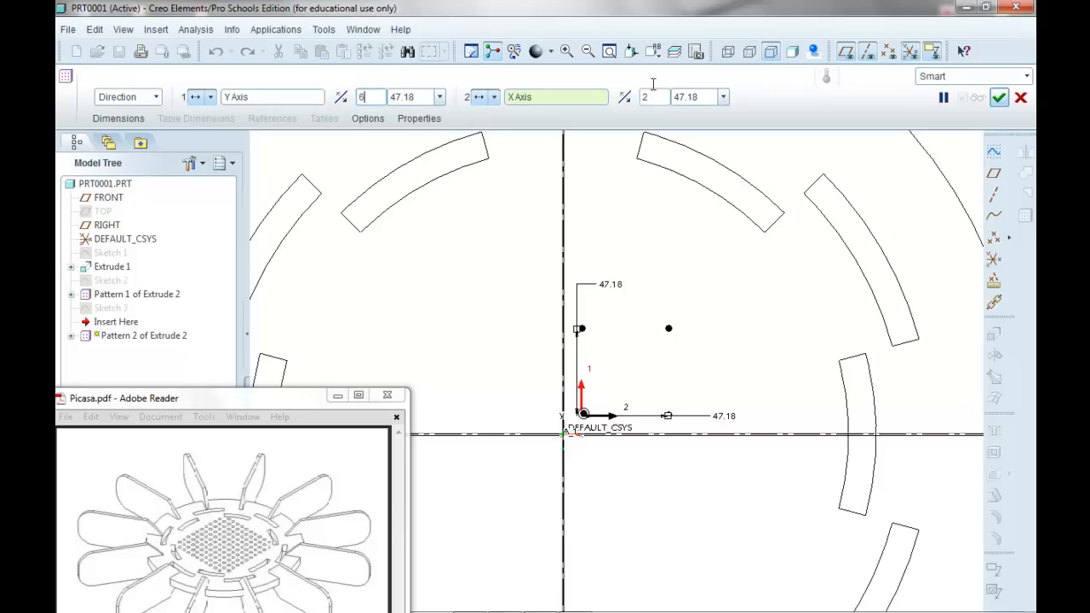
key("Return")
type("6")
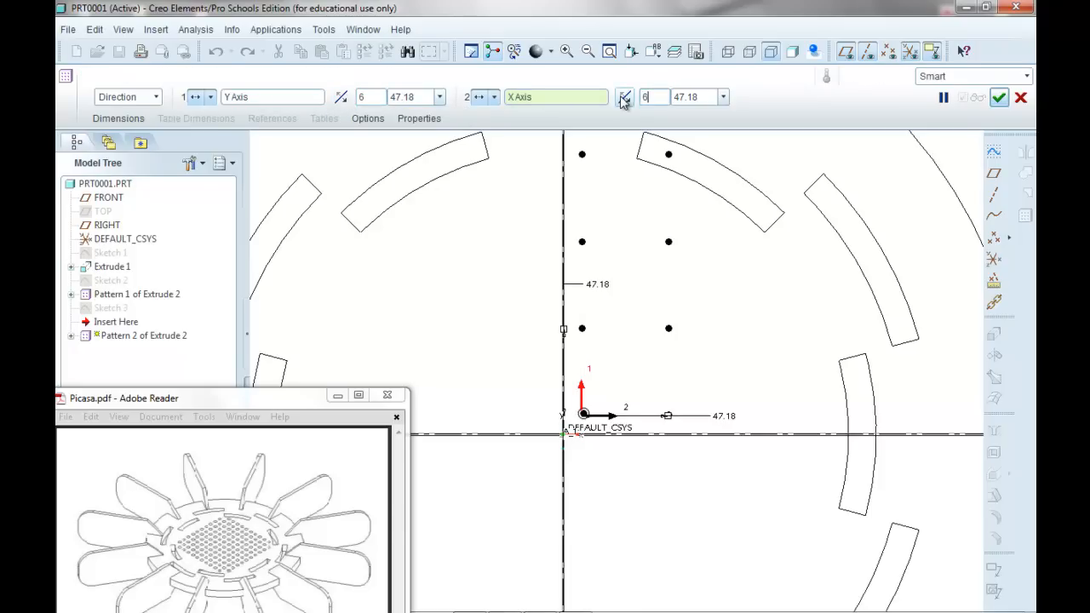
Set the spacing between the patterned holes to 20 along both the Y and X directions
double_click(410, 97)
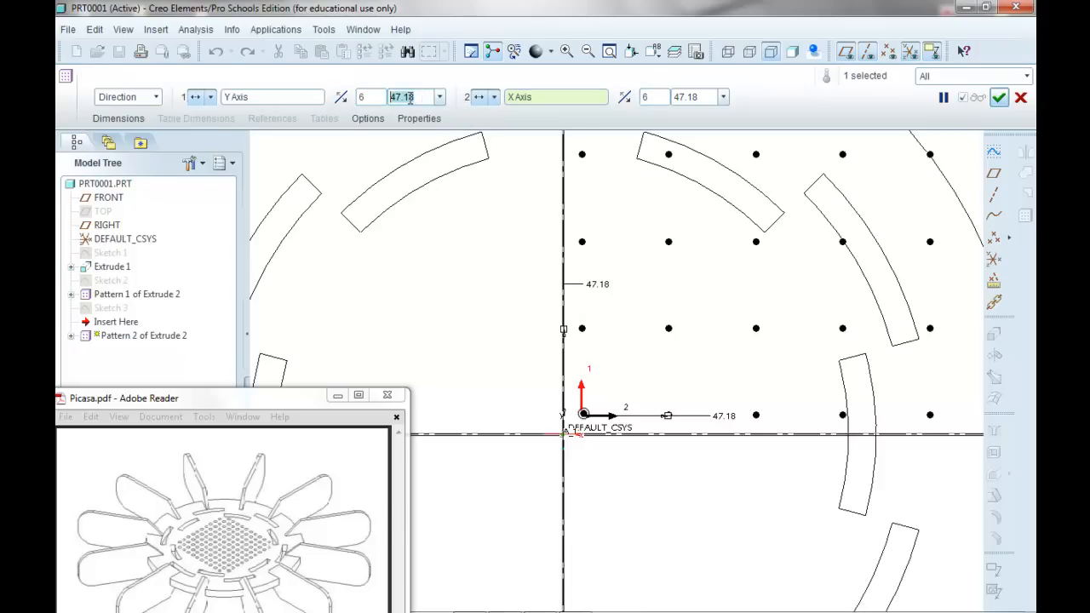
type("20")
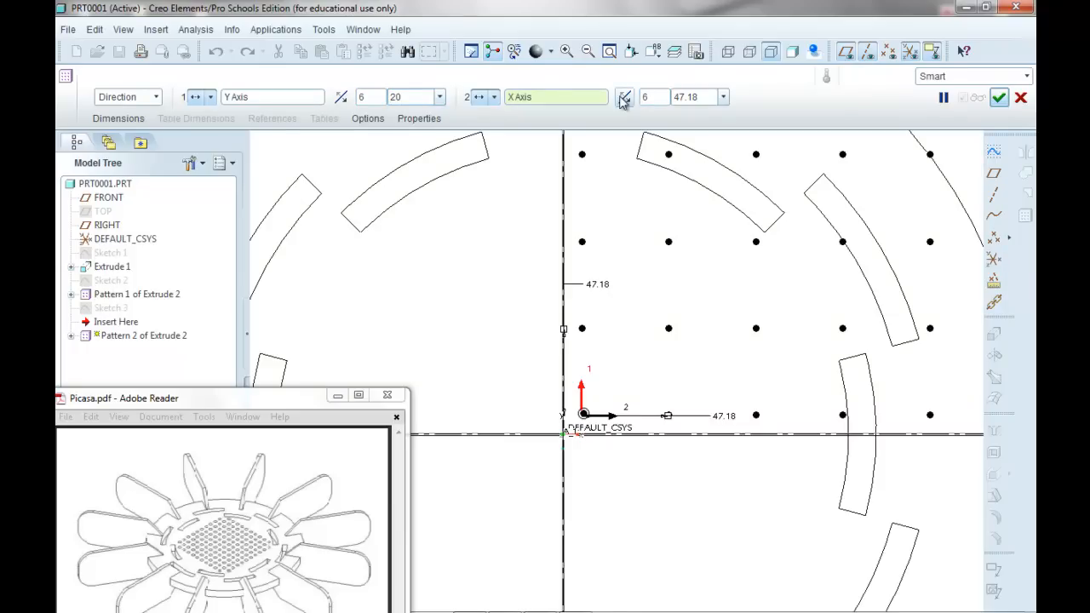
double_click(678, 97)
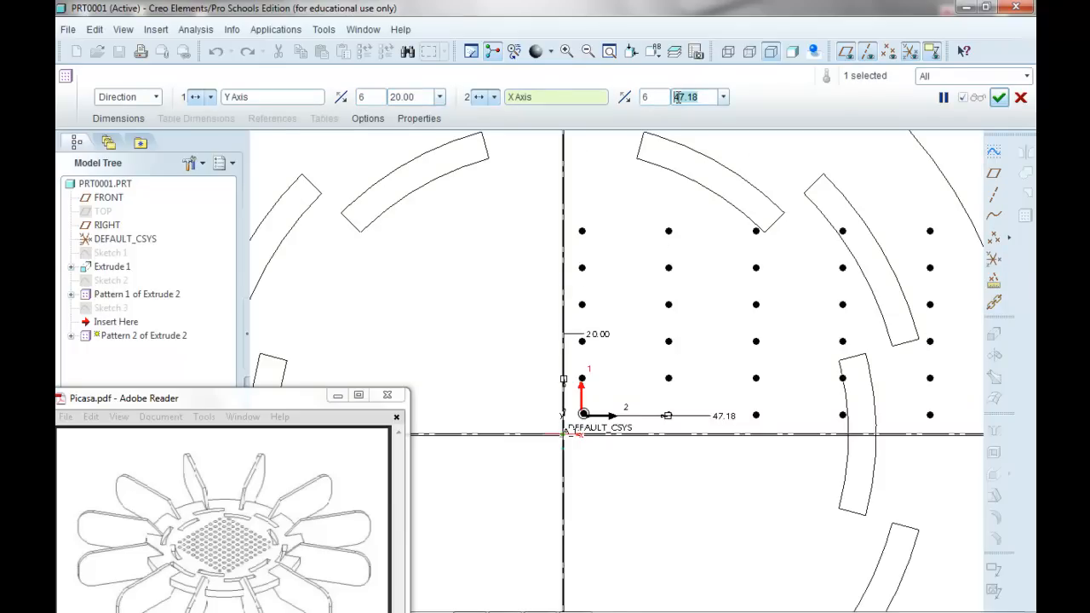
type("20")
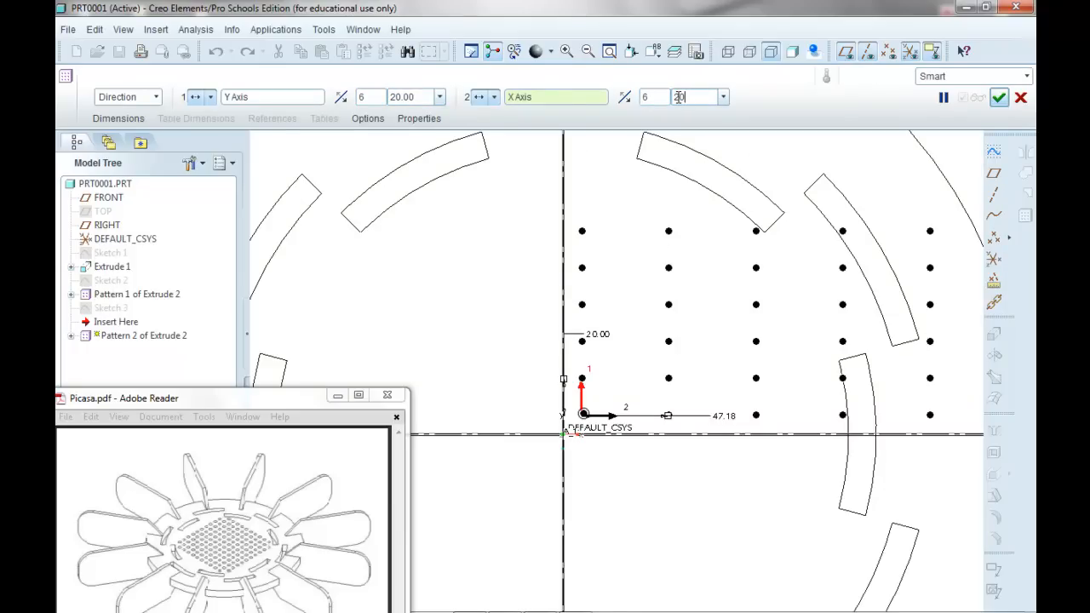
double_click(426, 96)
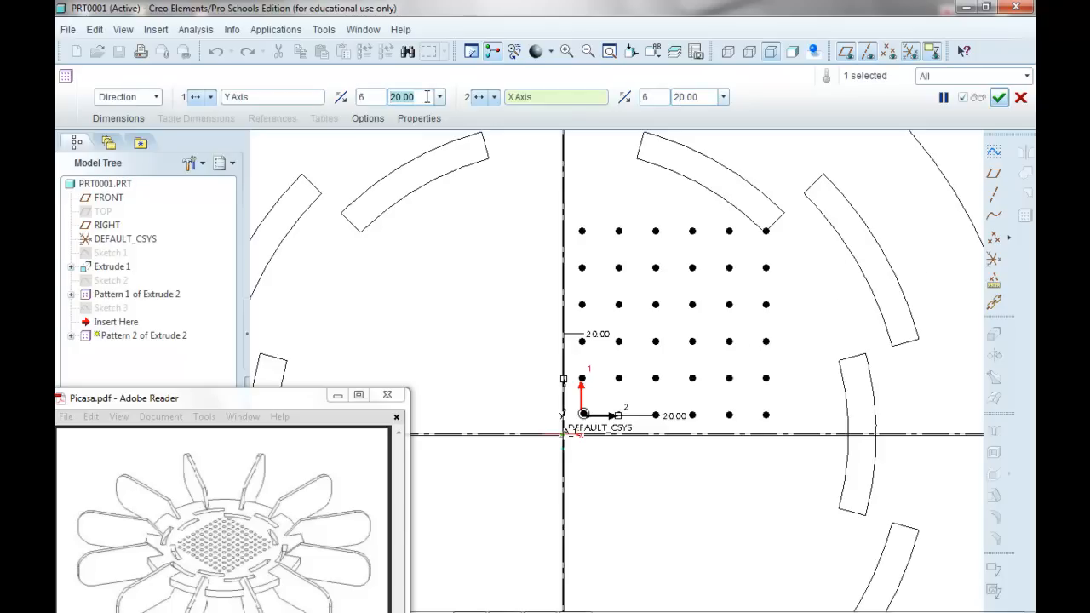
Exclude the outermost corner hole that meets the arc slot and complete the pattern
left_click(766, 231)
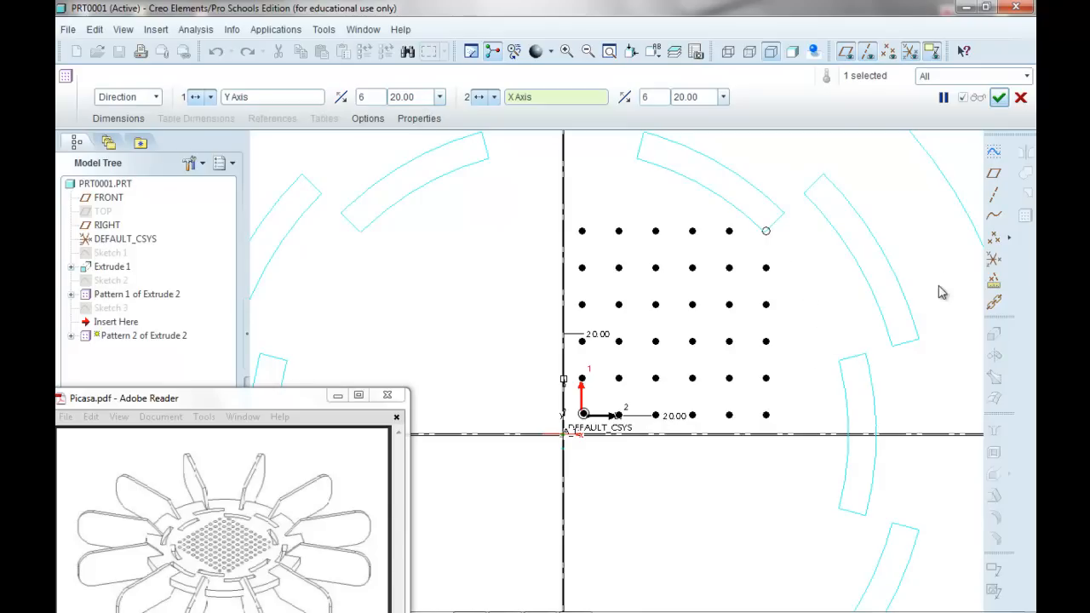
left_click(1001, 98)
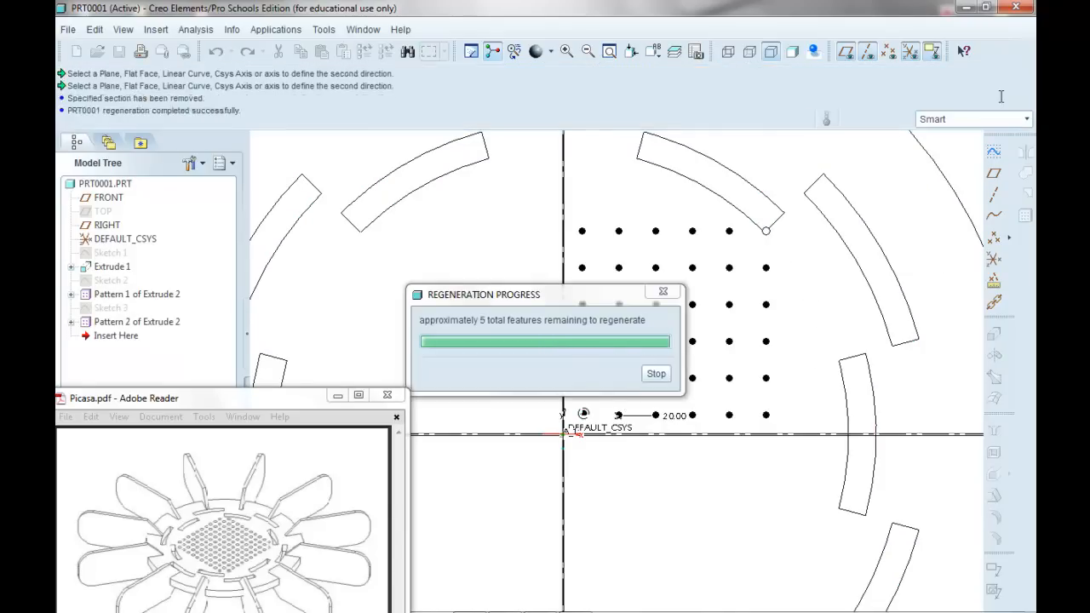
Hide the datum axes, display the model shaded, and examine the hole grid on the disc
middle_click_drag(730, 530, 716, 464)
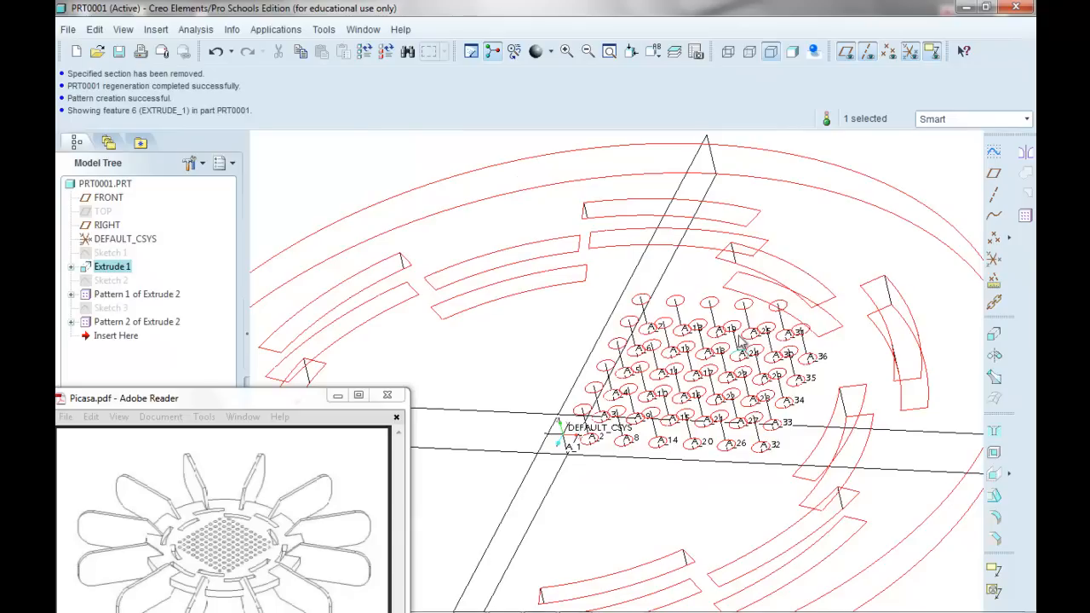
left_click(867, 51)
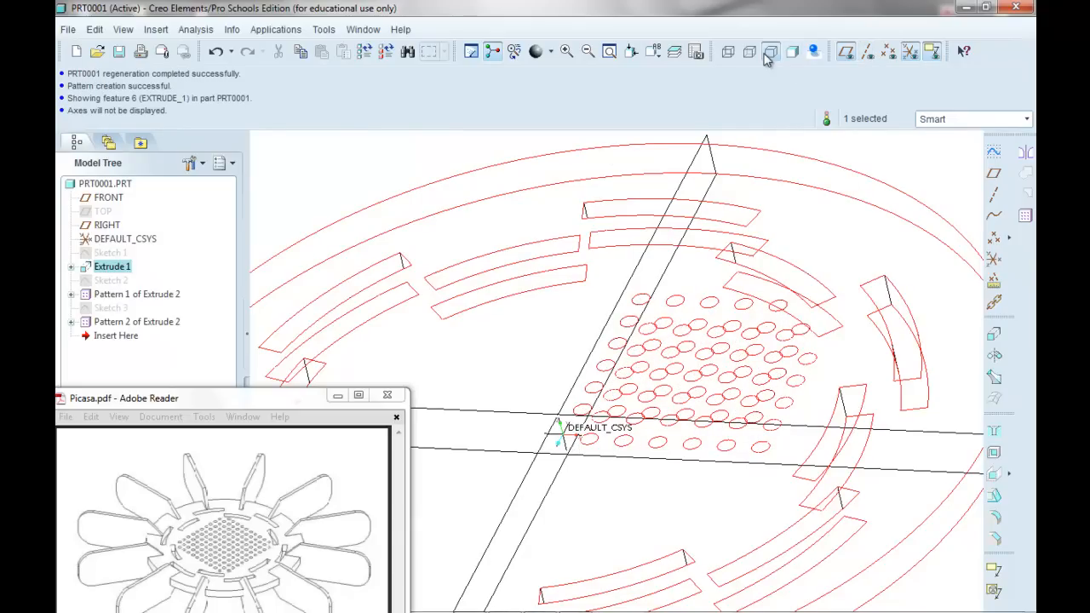
left_click(791, 53)
middle_click_drag(531, 241, 529, 223)
left_click(467, 182)
middle_click_drag(466, 182, 468, 197)
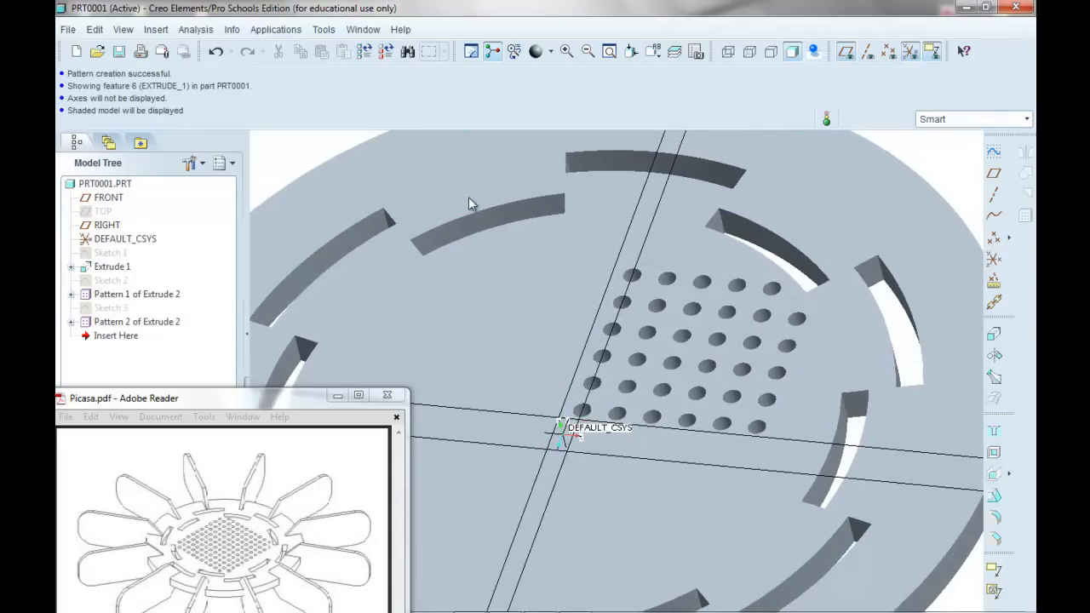
scroll(572, 266, "up", 4)
scroll(436, 202, "up", 2)
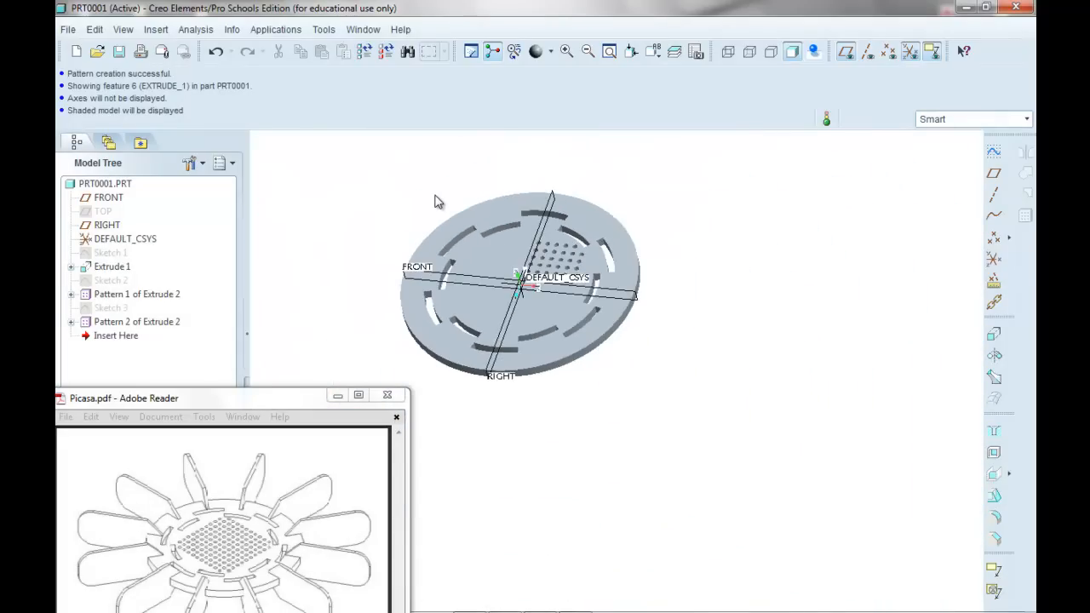
scroll(294, 195, "down", 2)
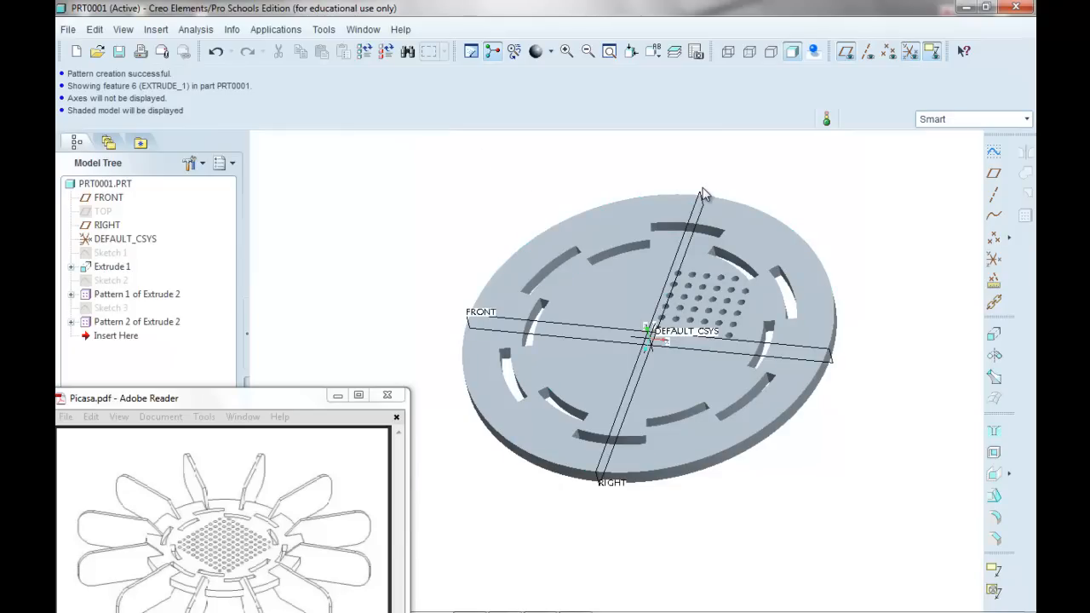
Mirror the small-hole pattern about the RIGHT datum plane
left_click(142, 330)
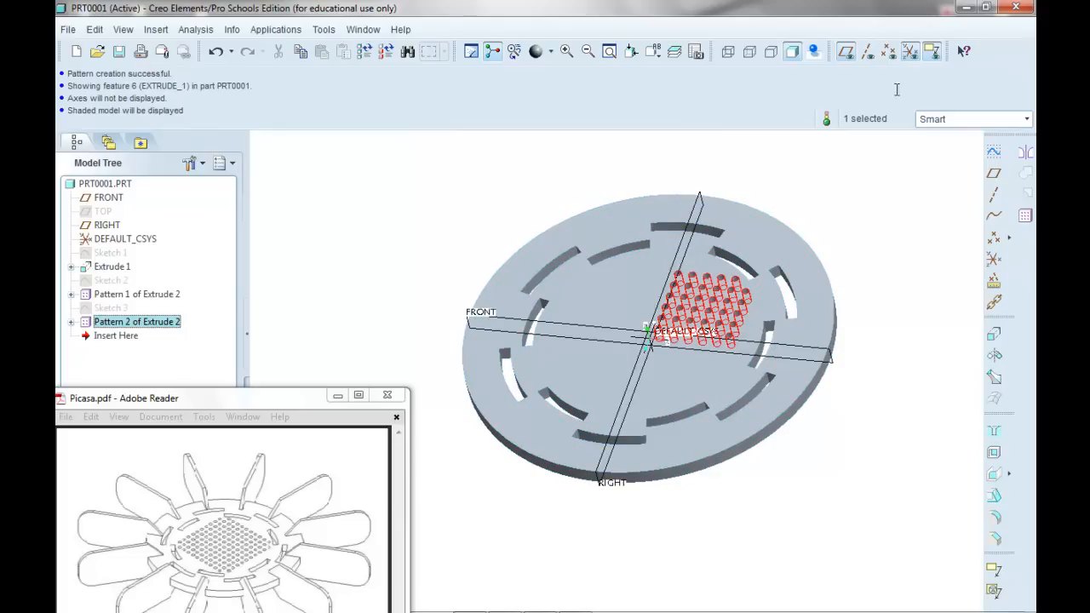
left_click(1025, 218)
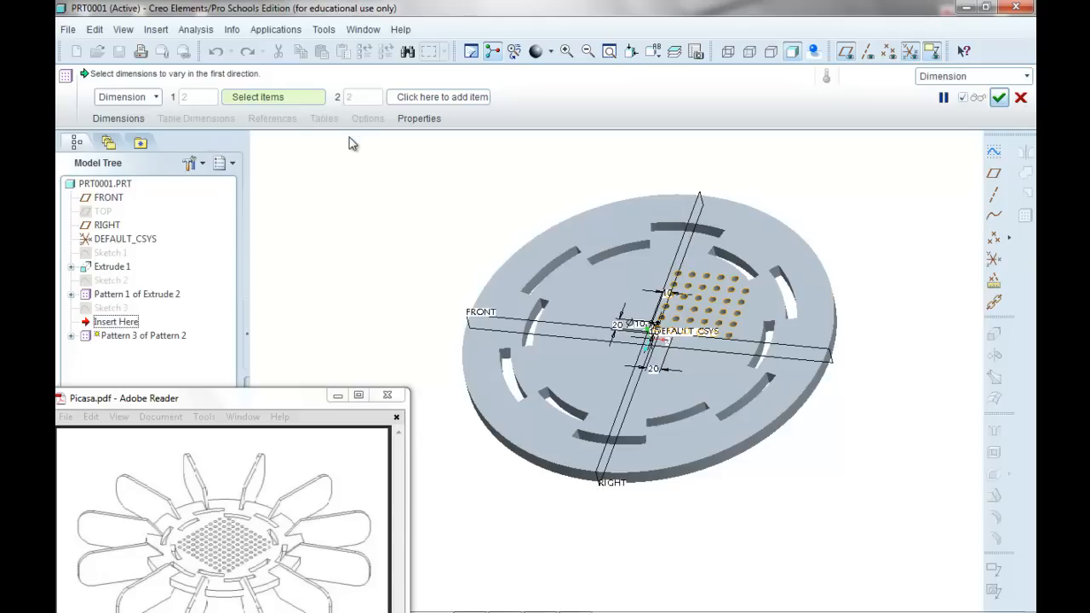
left_click(1021, 97)
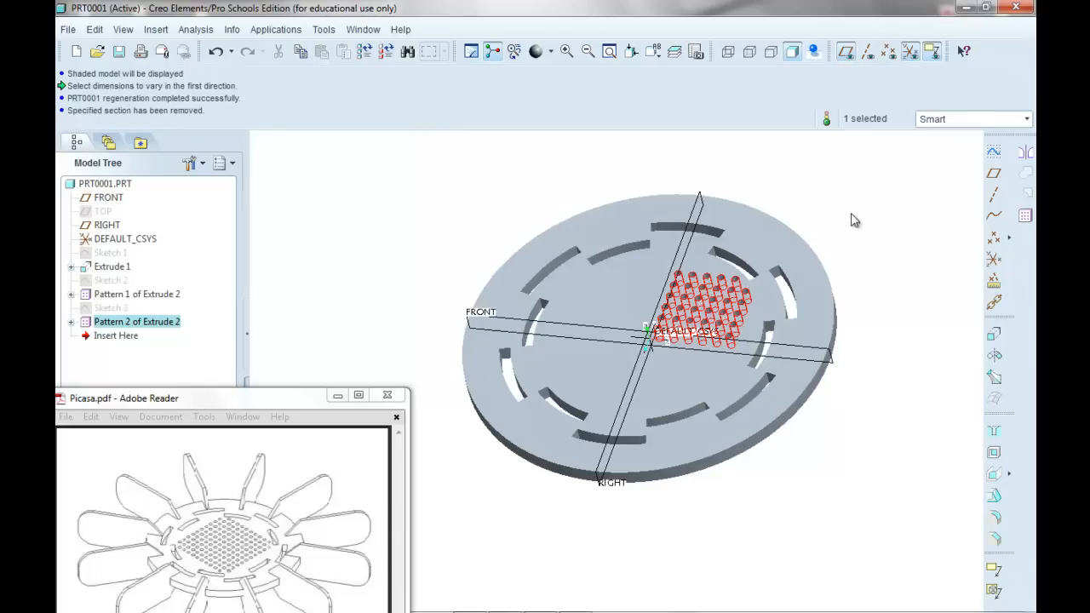
left_click(1024, 158)
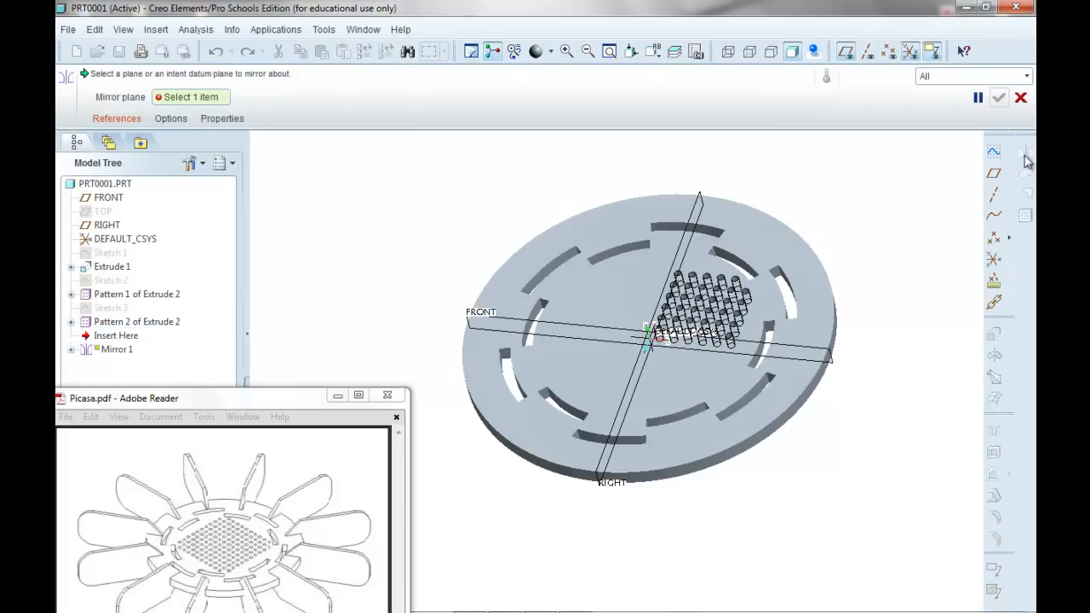
left_click(698, 209)
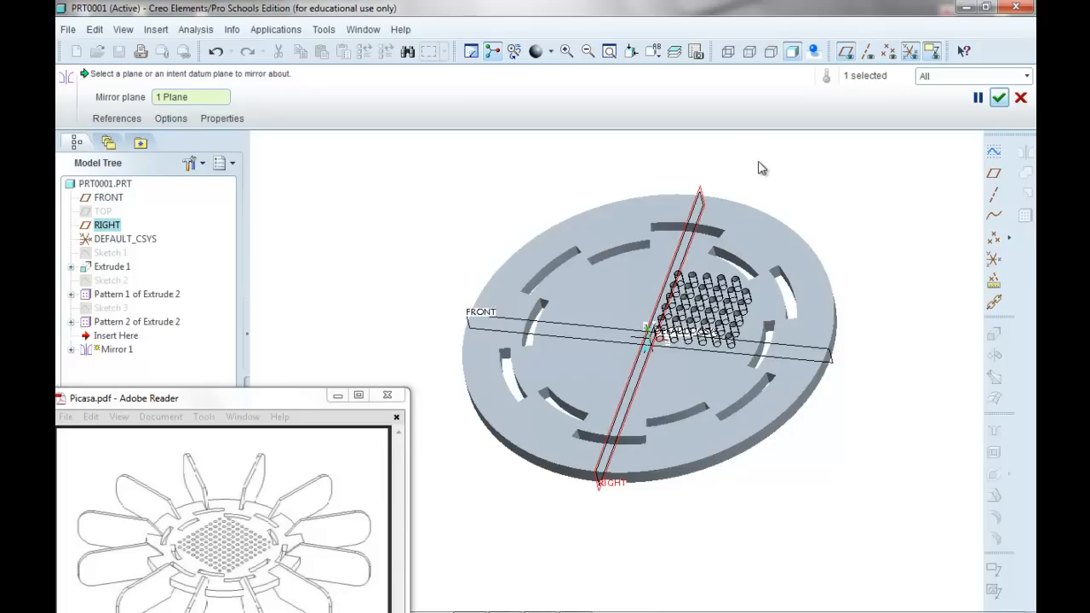
left_click(998, 97)
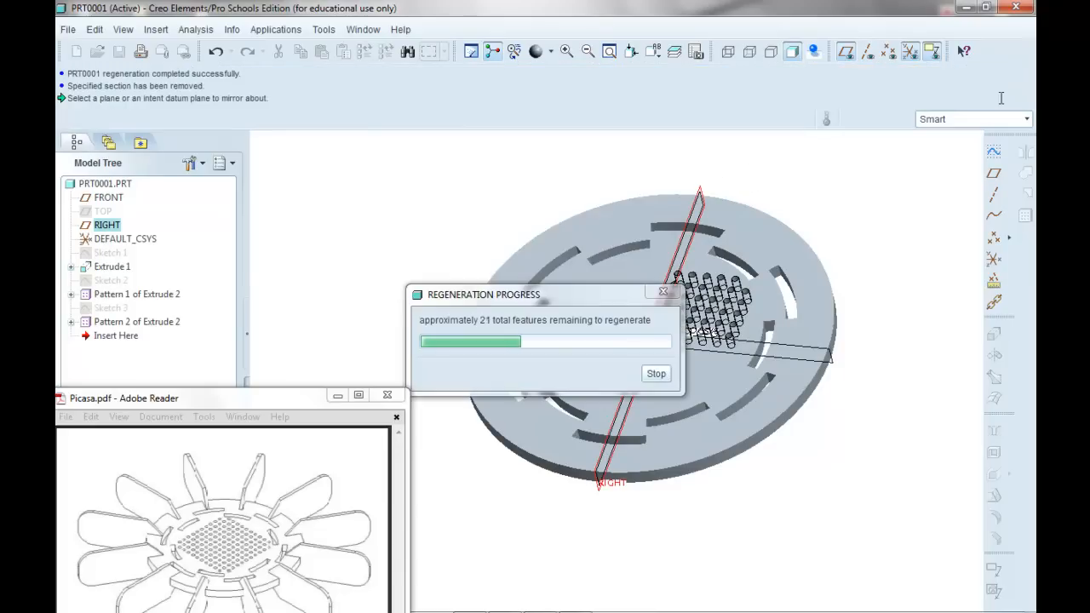
left_click(882, 280)
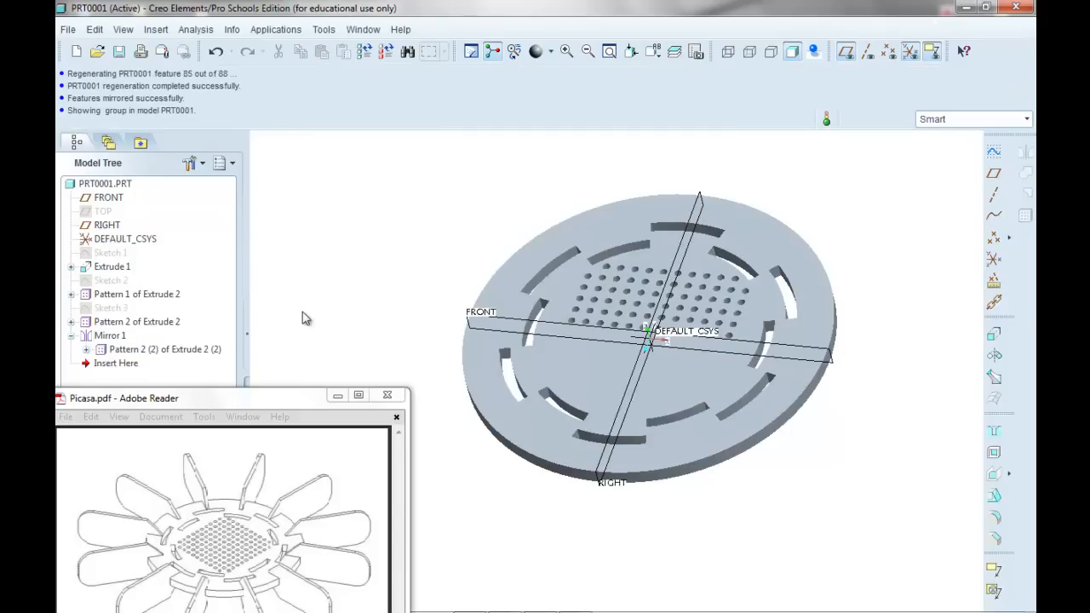
left_click(145, 322)
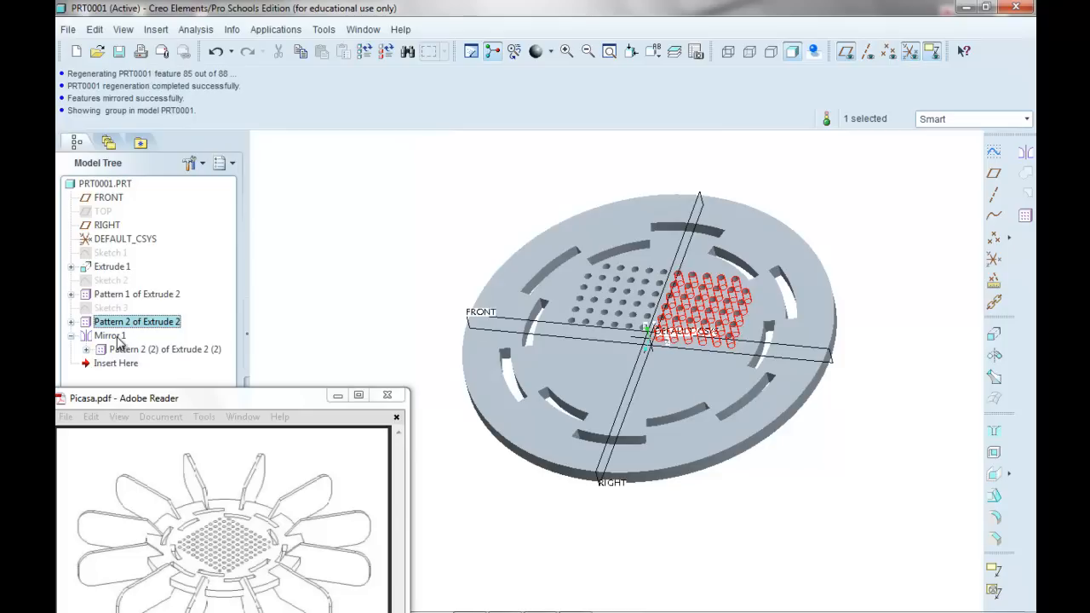
left_click(125, 350)
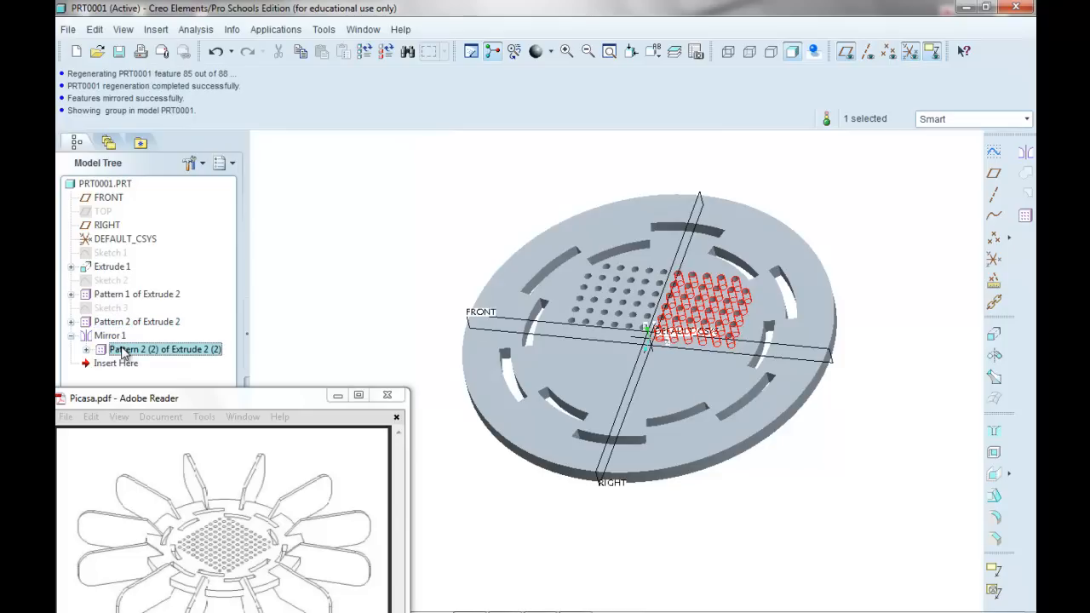
left_click(126, 322)
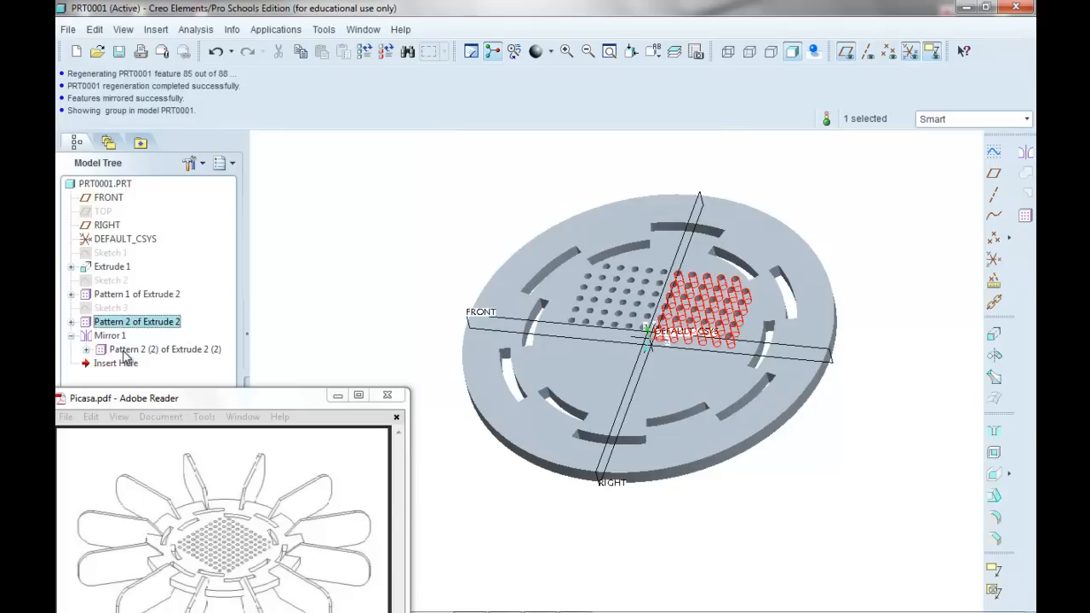
left_click(122, 349, "ctrl")
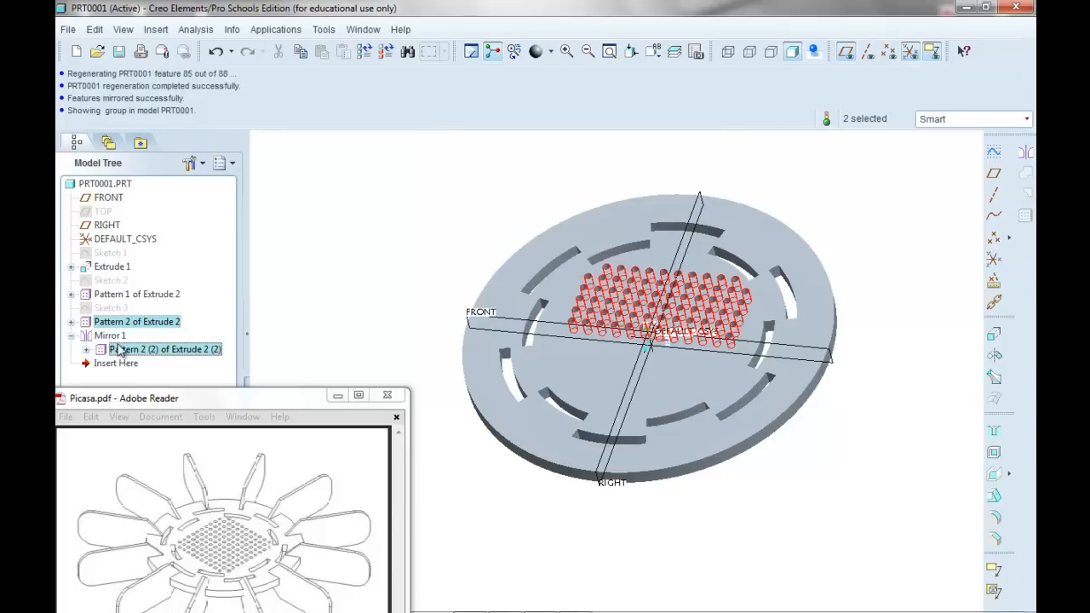
left_click(113, 337, "ctrl")
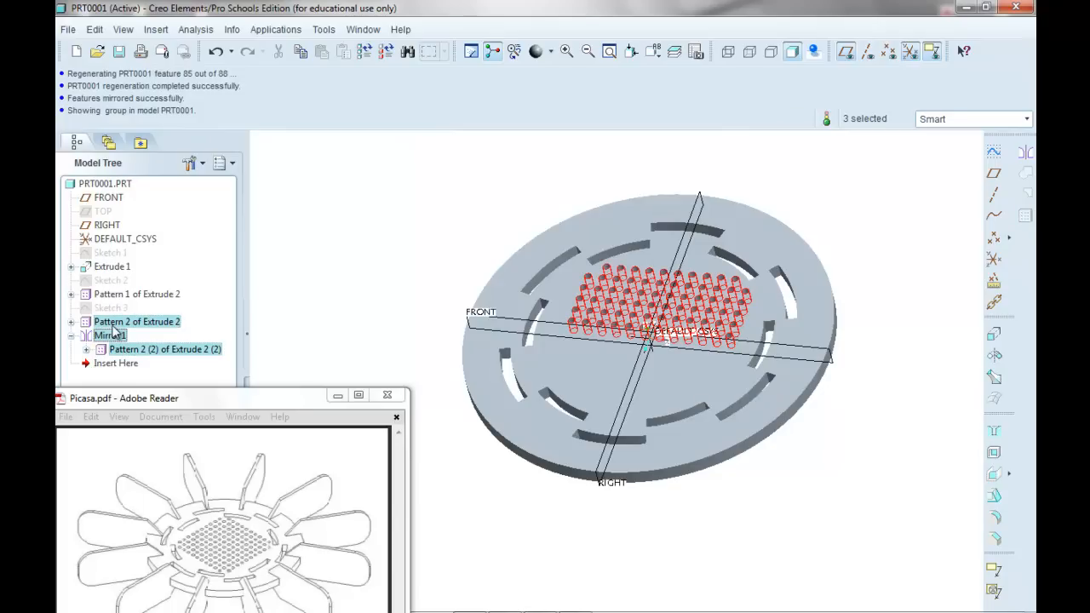
right_click(117, 328)
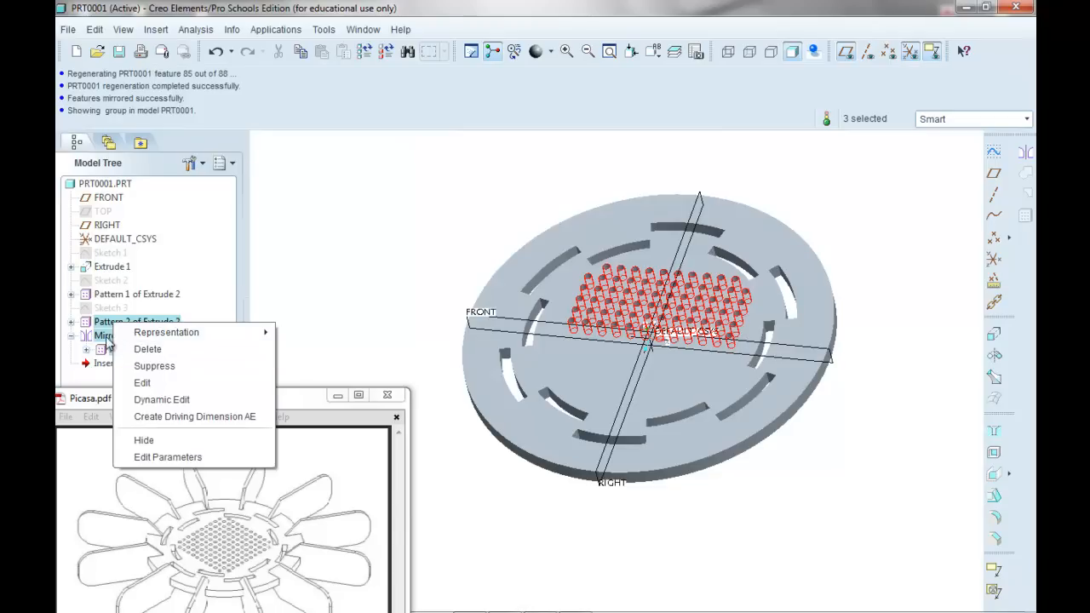
key("Escape")
double_click(119, 322)
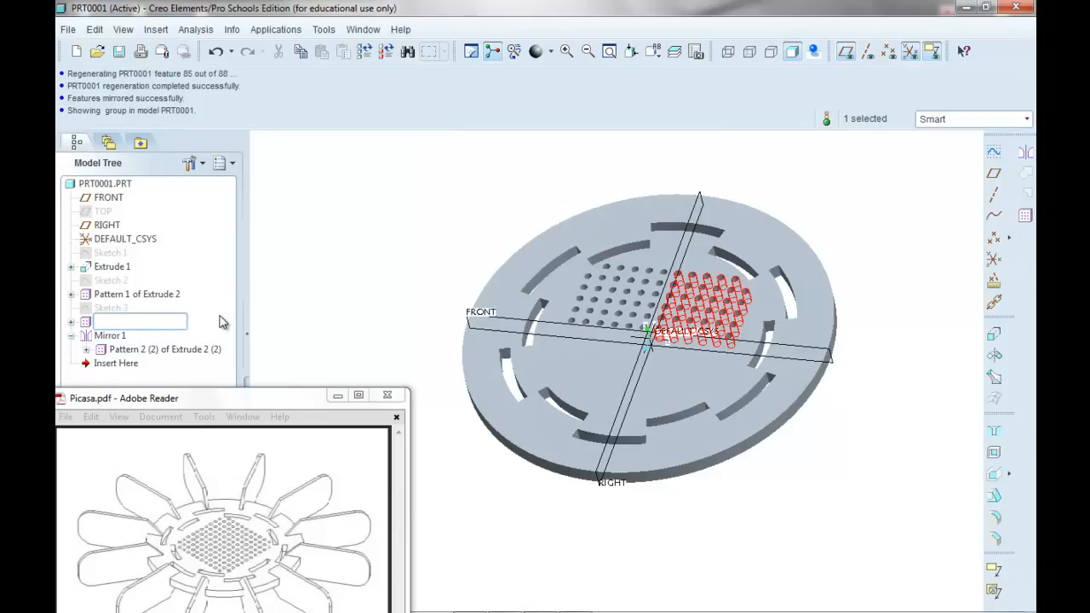
key("Escape")
left_click(158, 351)
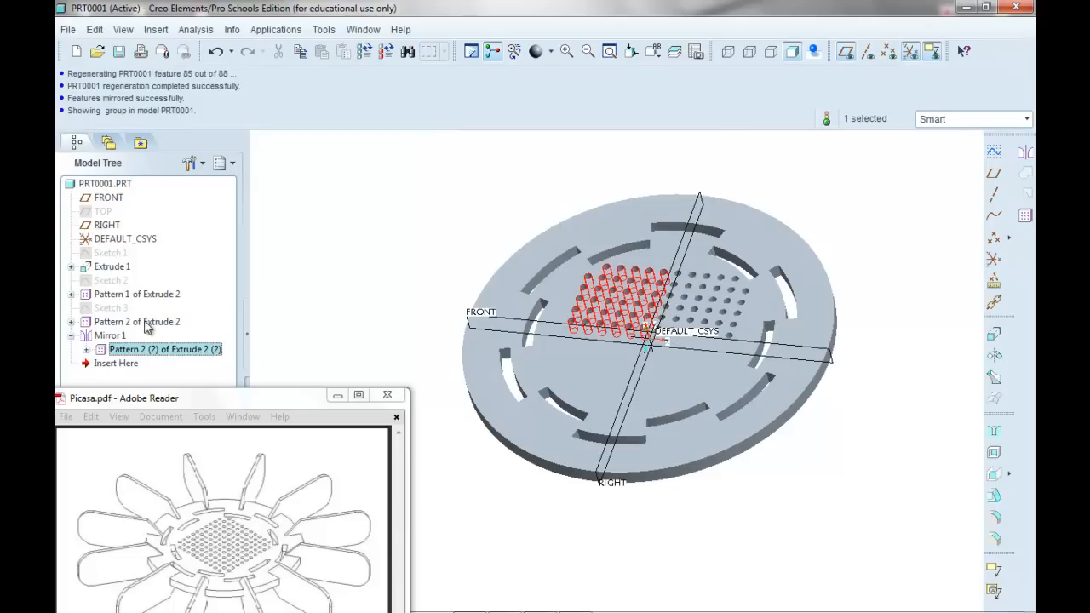
left_click(145, 323, "ctrl")
right_click(145, 324)
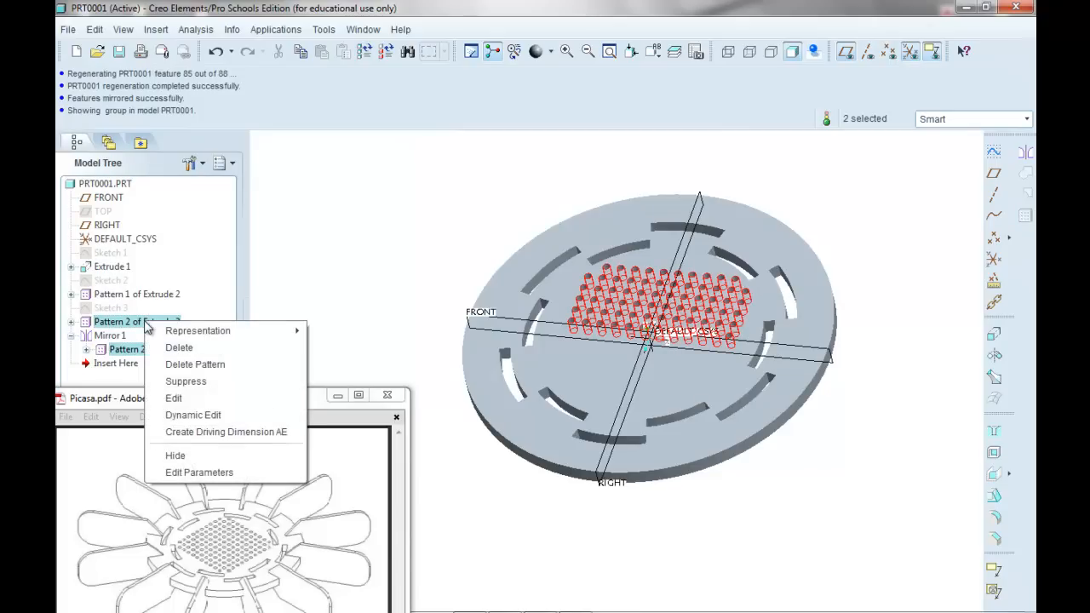
left_click(196, 295)
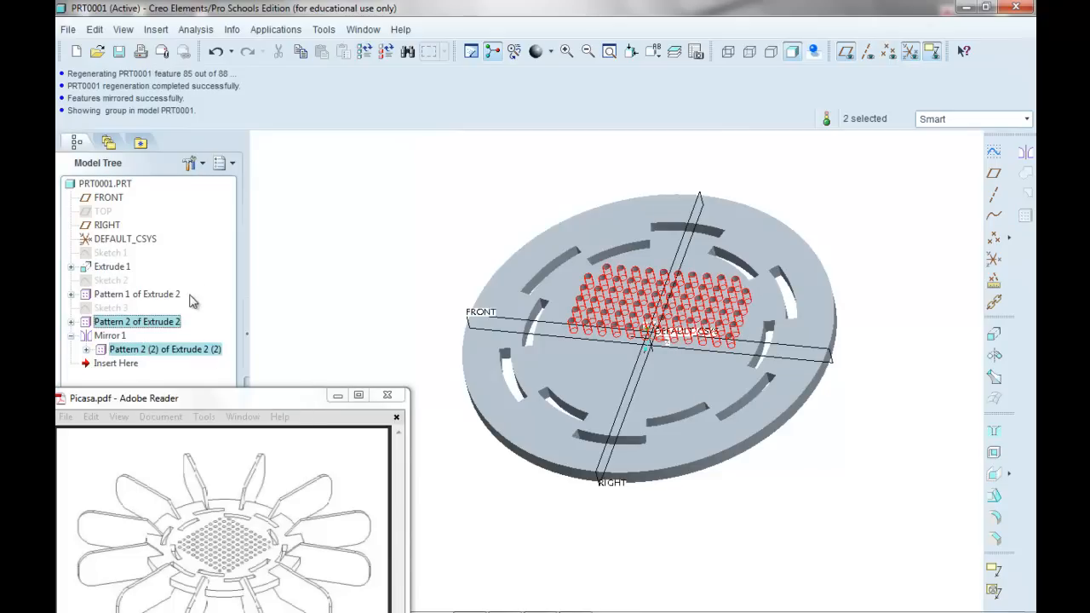
Combine the small-hole pattern and its mirror feature into one local group and list the group's members
left_click(116, 337)
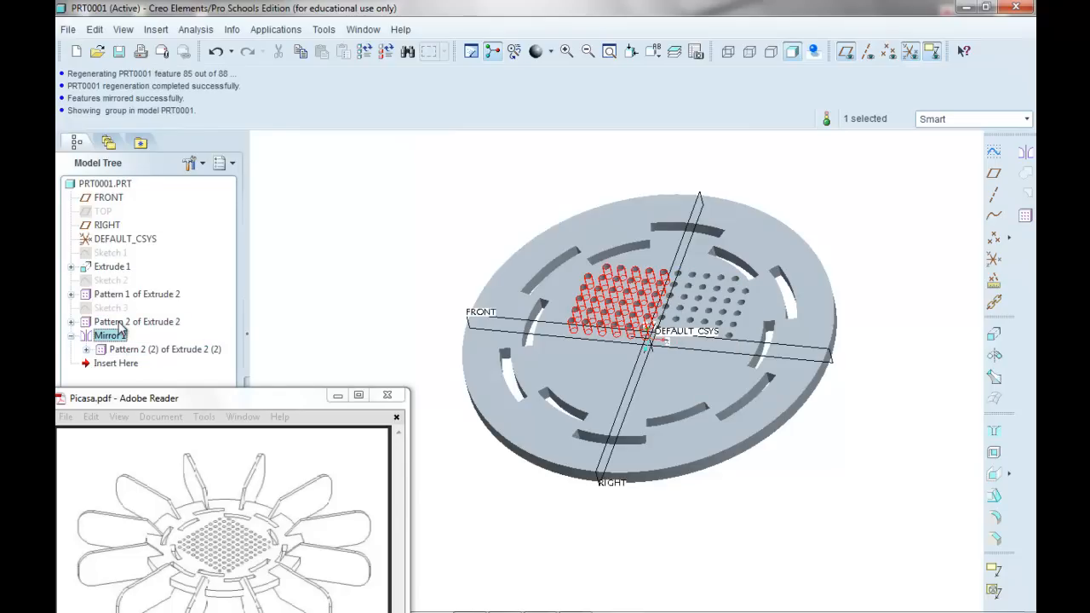
left_click(120, 323, "ctrl")
right_click(120, 322)
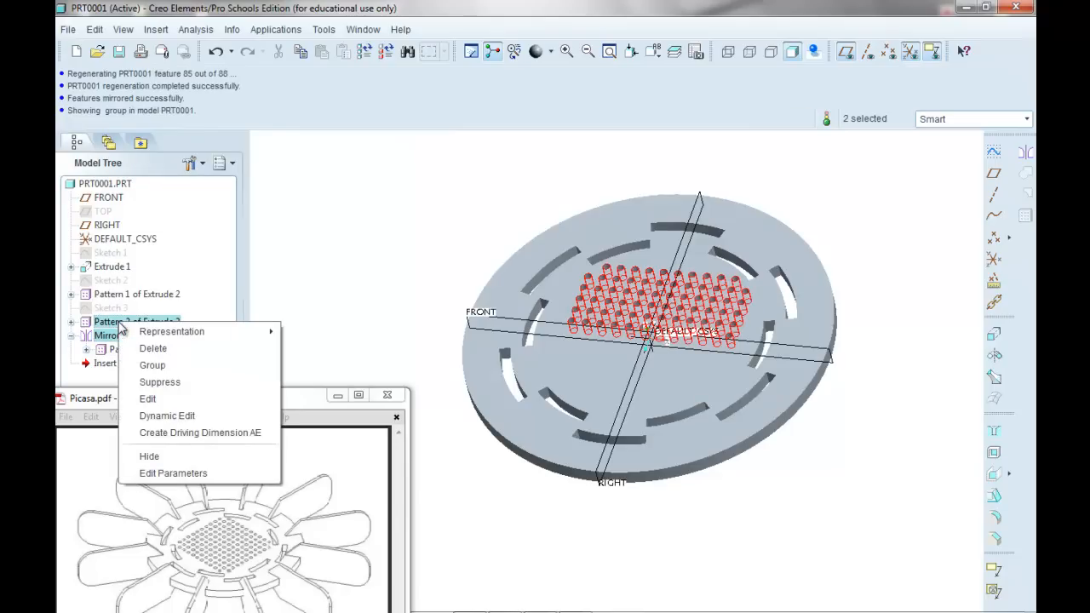
left_click(147, 367)
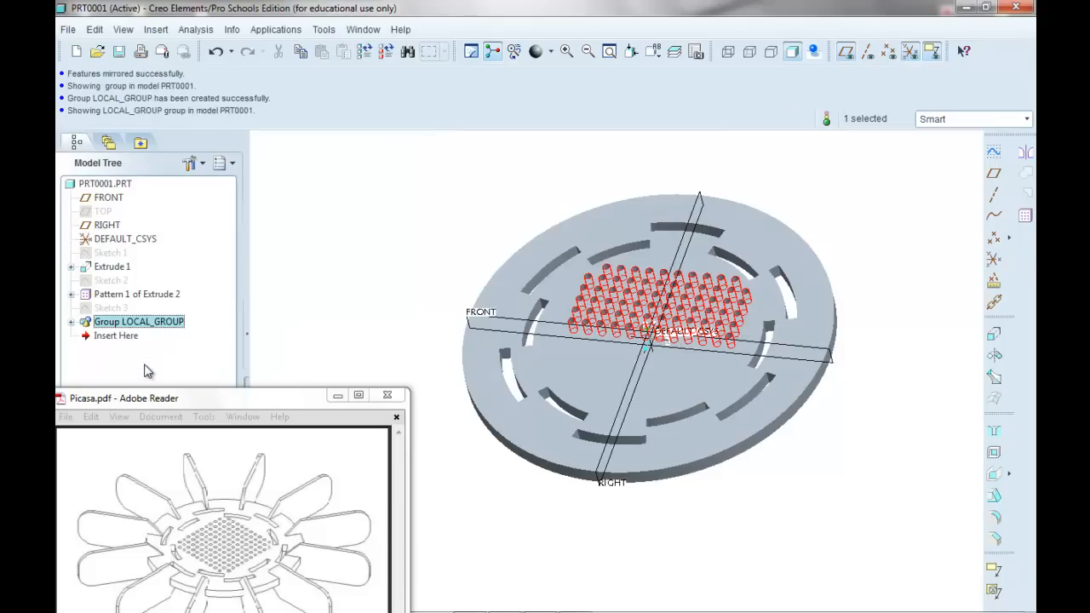
left_click(71, 322)
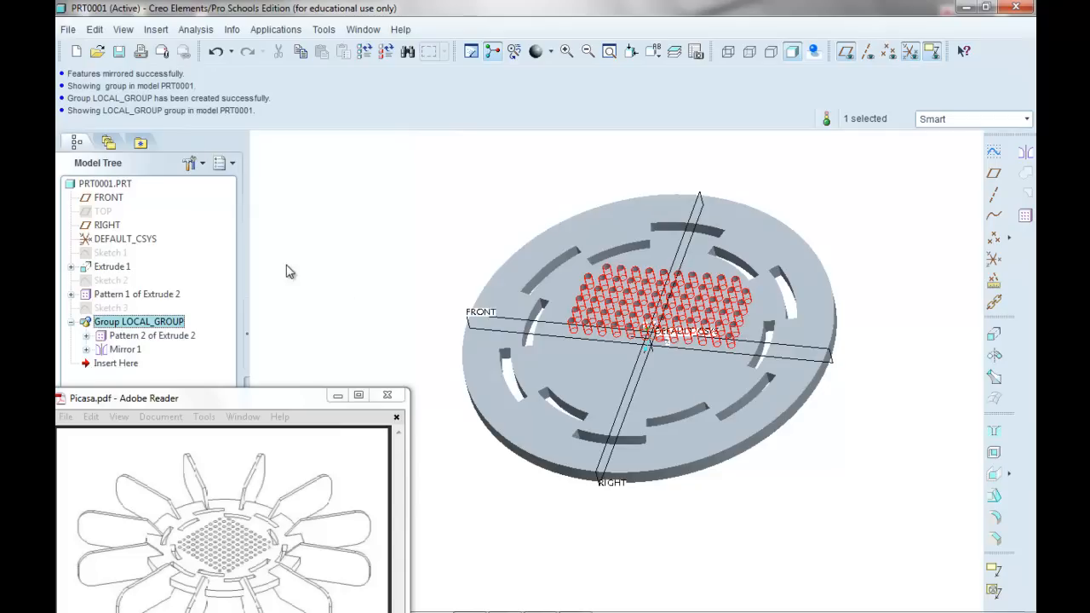
Mirror the grouped hole features about the FRONT datum plane to fill the other half of the disc
left_click(1024, 154)
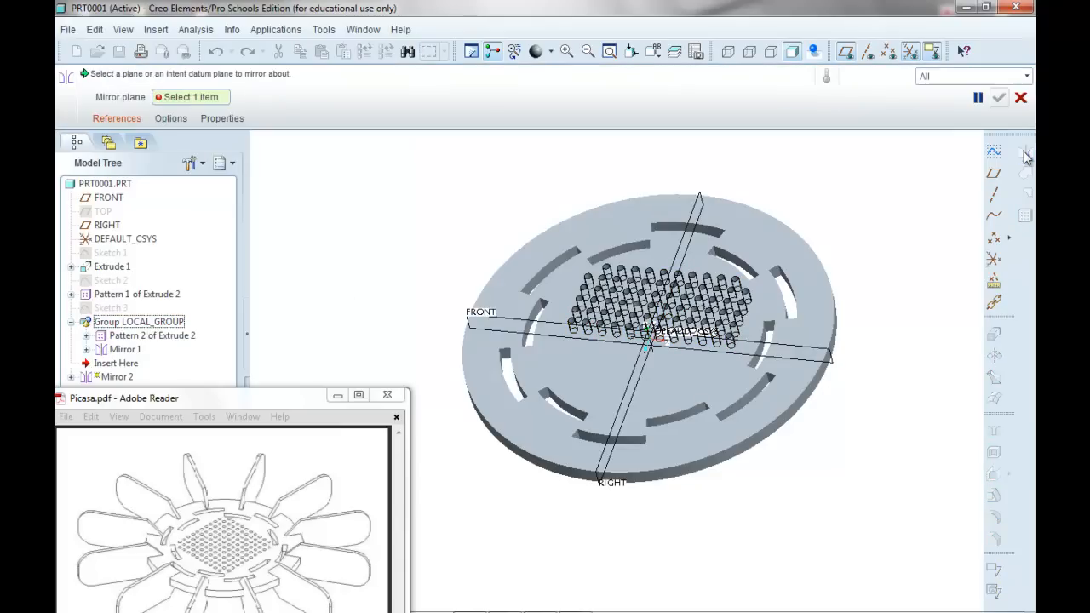
left_click(484, 311)
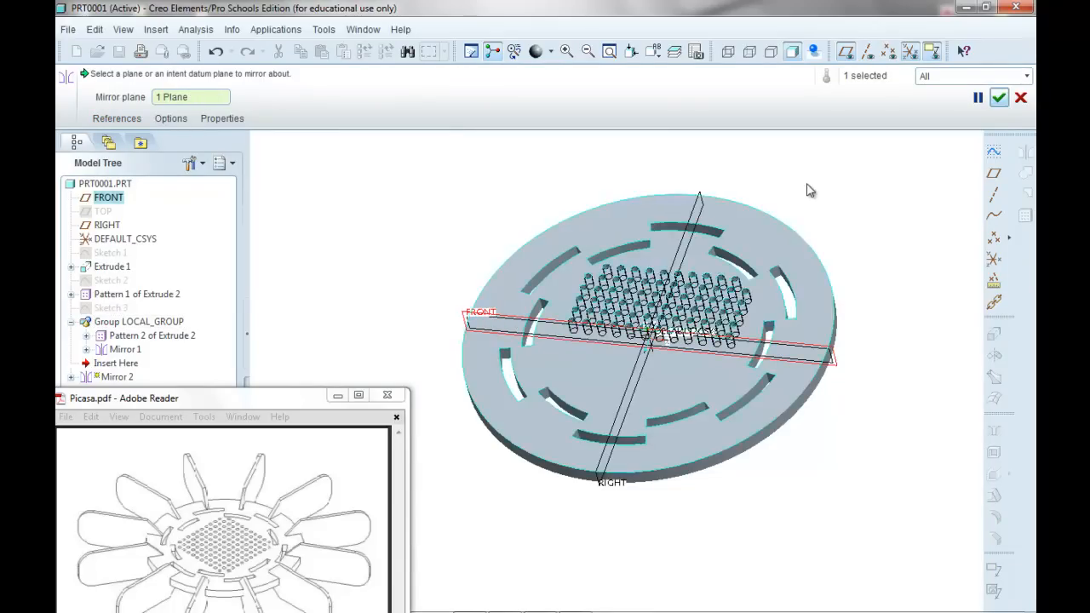
left_click(998, 97)
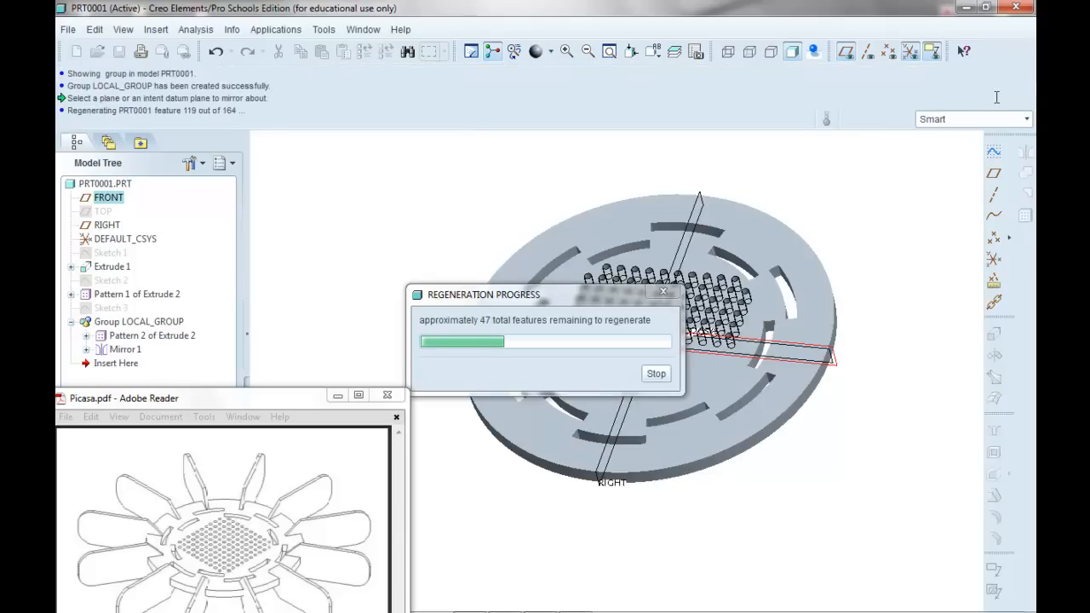
left_click(888, 281)
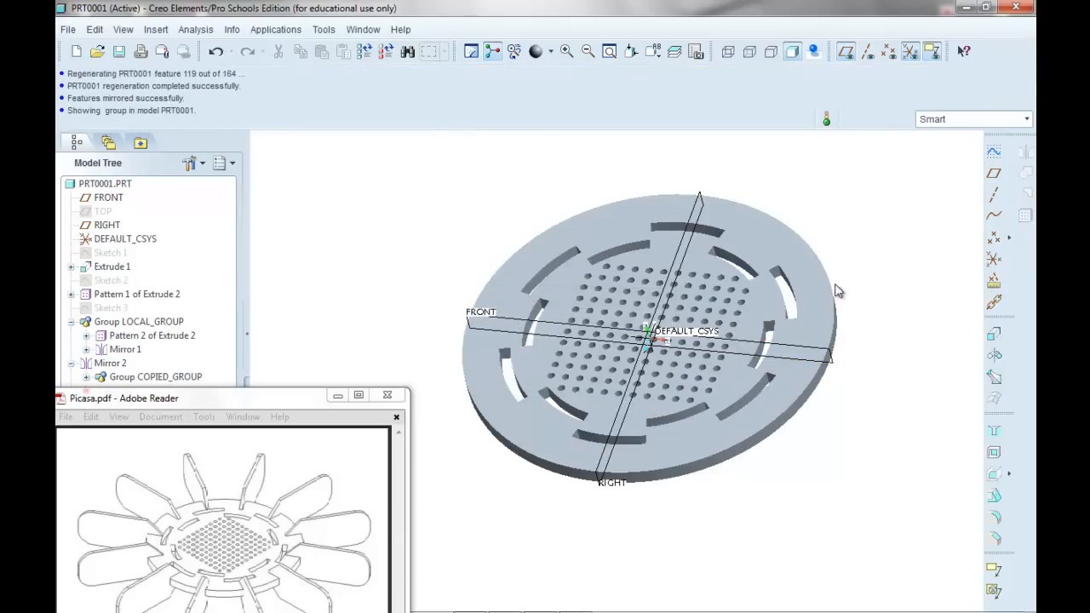
Display the disc with hidden lines removed and move the Picasa.pdf window up to show the whole petal drawing
mouse_move(394, 244)
middle_mouse_down()
mouse_move(414, 213)
mouse_move(401, 195)
mouse_move(392, 228)
mouse_move(374, 214)
mouse_move(369, 229)
mouse_move(383, 227)
middle_mouse_up()
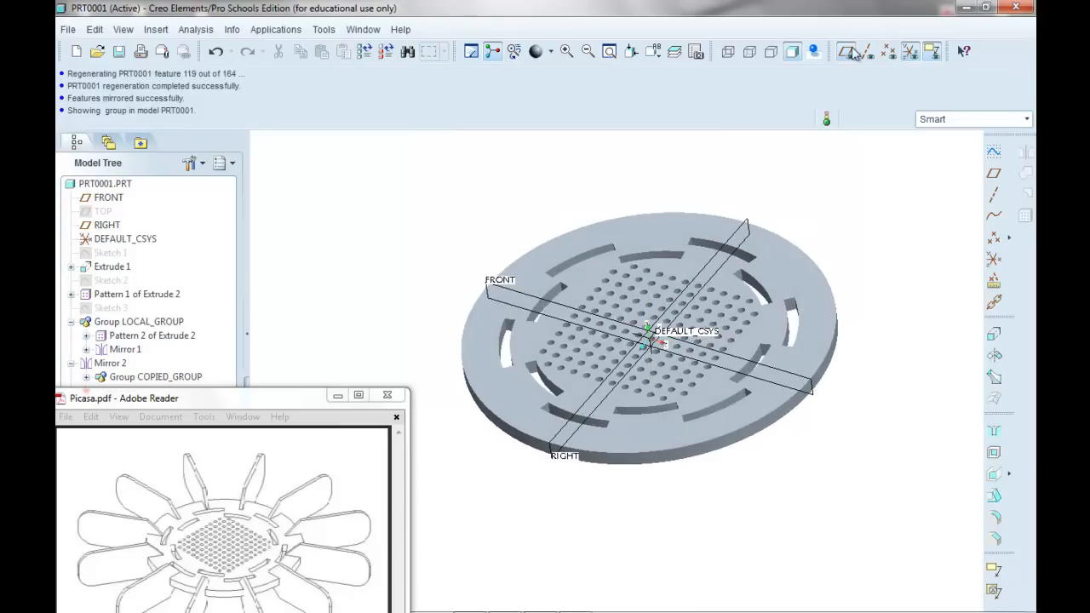
left_click(770, 53)
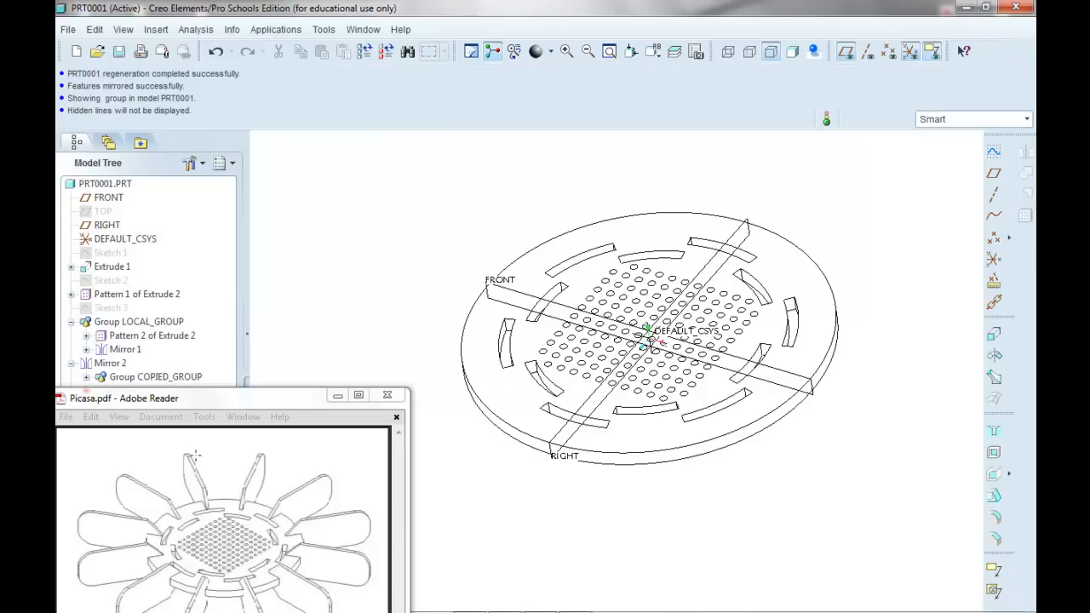
left_click_drag(223, 403, 218, 352)
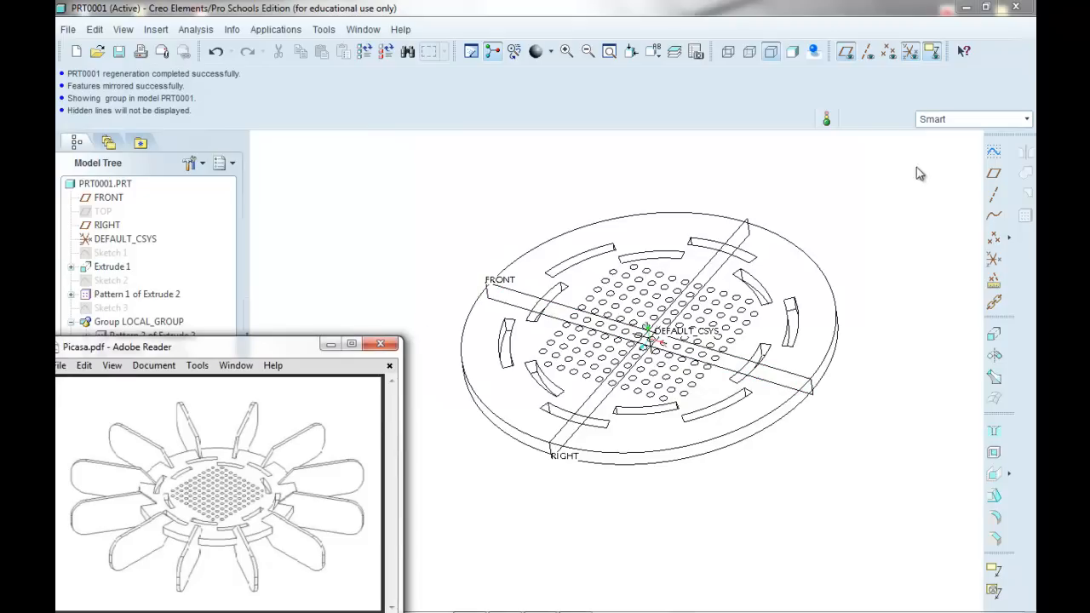
Start a new sketch on the FRONT datum plane with the default orientation
left_click(991, 152)
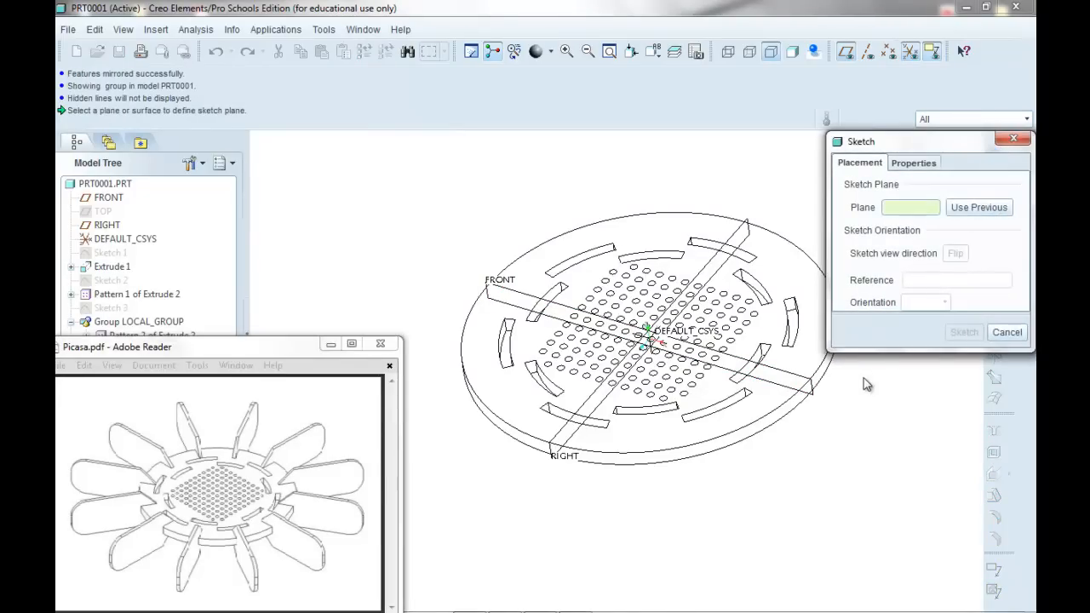
left_click(811, 392)
left_click(963, 331)
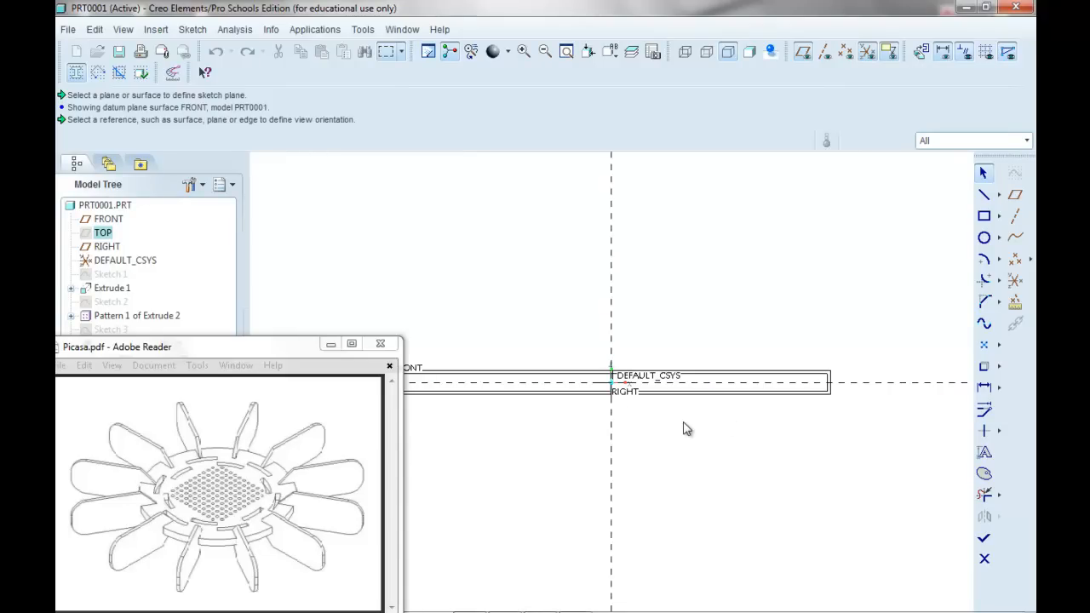
scroll(670, 422, "up", 3)
scroll(863, 415, "down", 1)
scroll(863, 423, "down", 1)
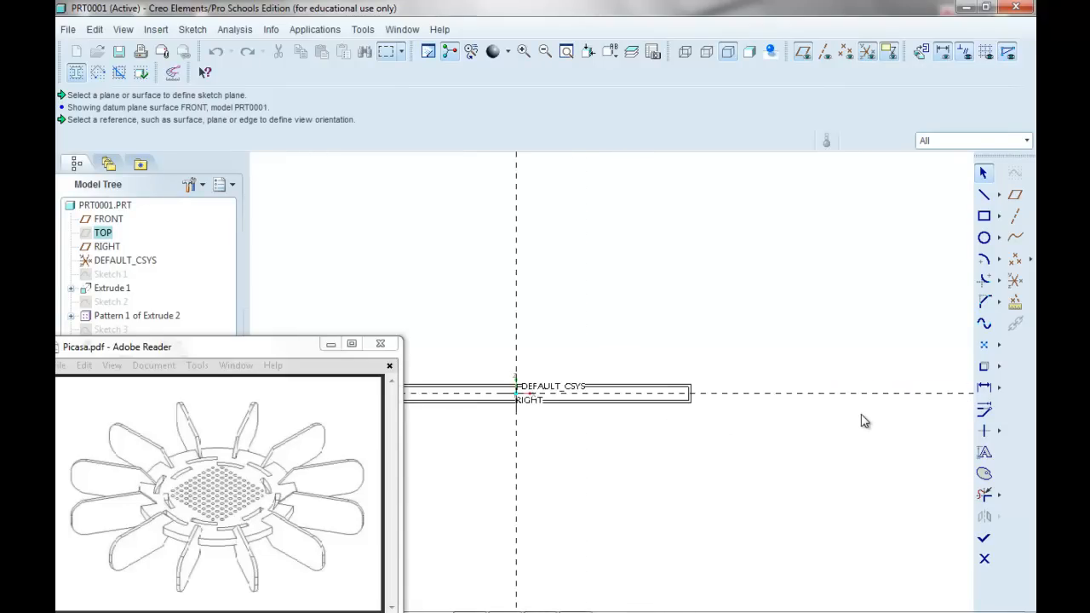
Sketch a rectangle about 380 by 145 that overlaps the disc's rim and extends outward, and check its position against the slots
left_click(984, 217)
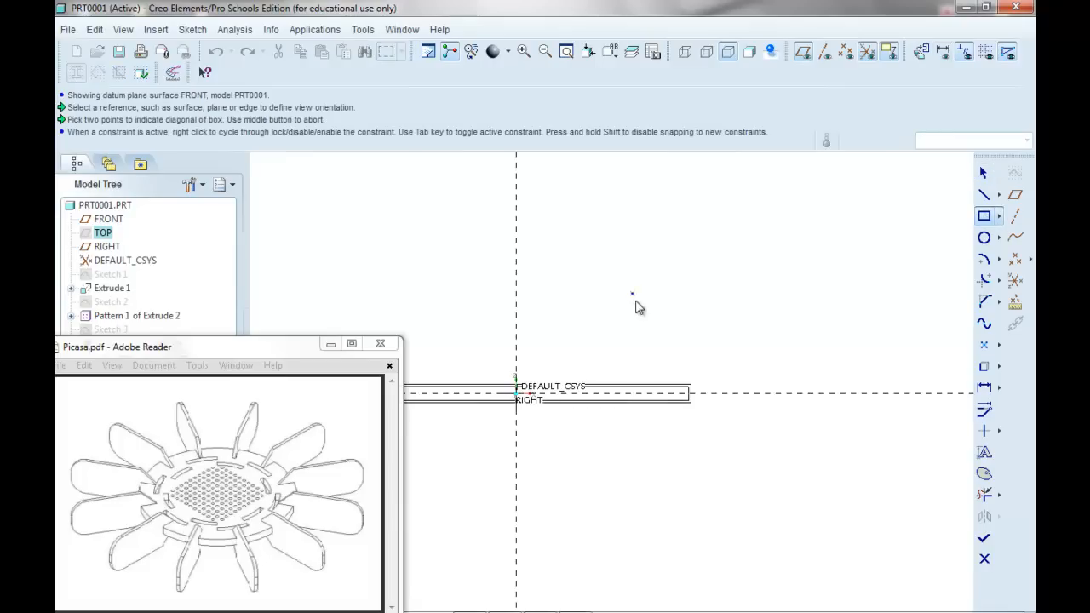
left_click(624, 340)
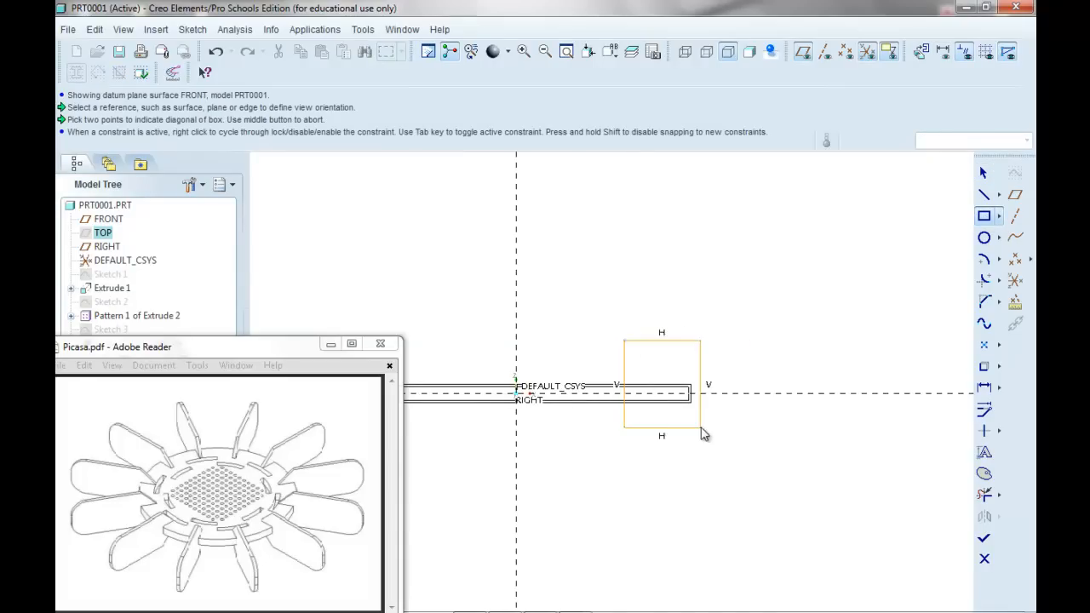
left_click(887, 442)
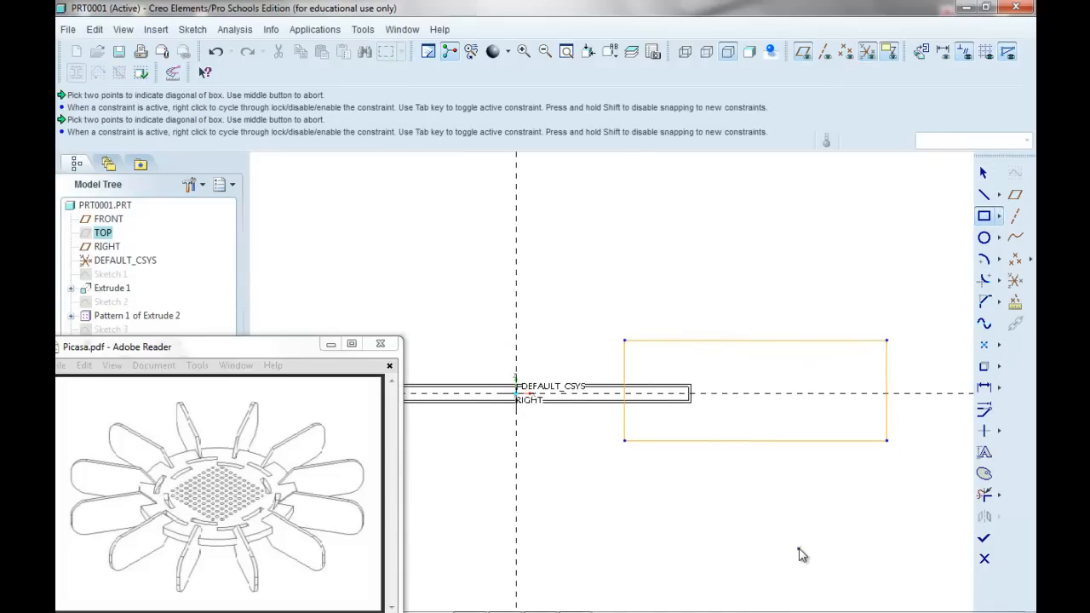
left_click(984, 174)
middle_click_drag(608, 297, 610, 317)
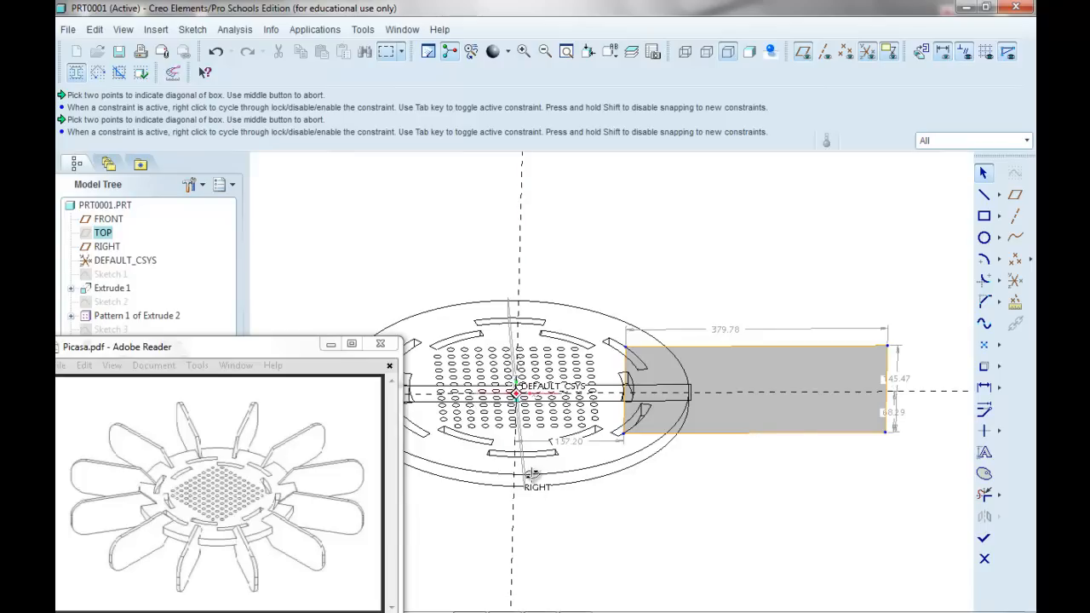
Set the distance from the disc's vertical centre axis to the rectangle's inner edge to 200
middle_click_drag(530, 492, 535, 457)
double_click(562, 448)
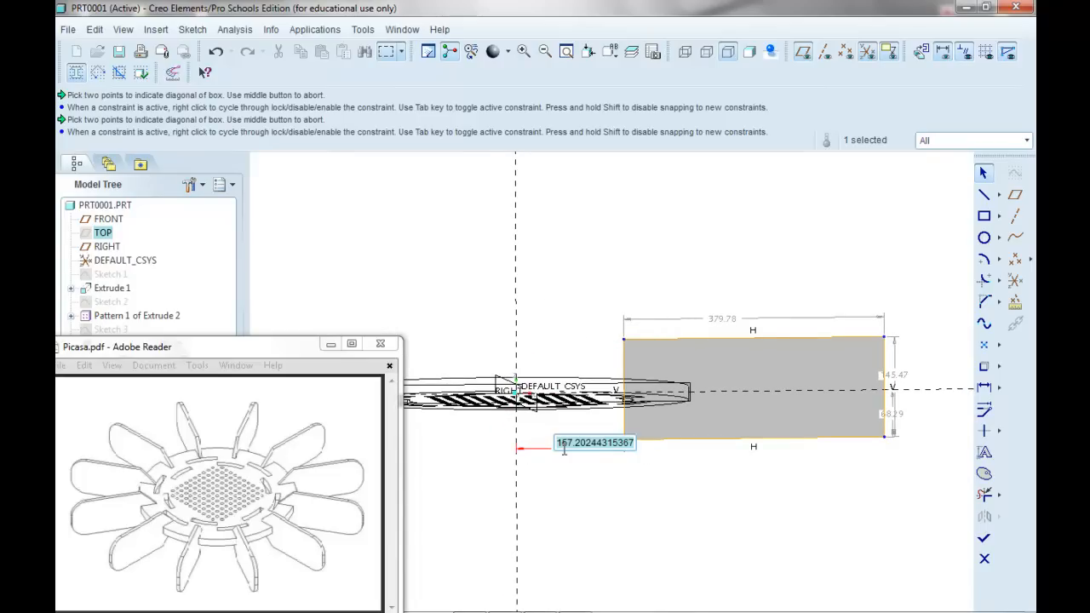
type("2")
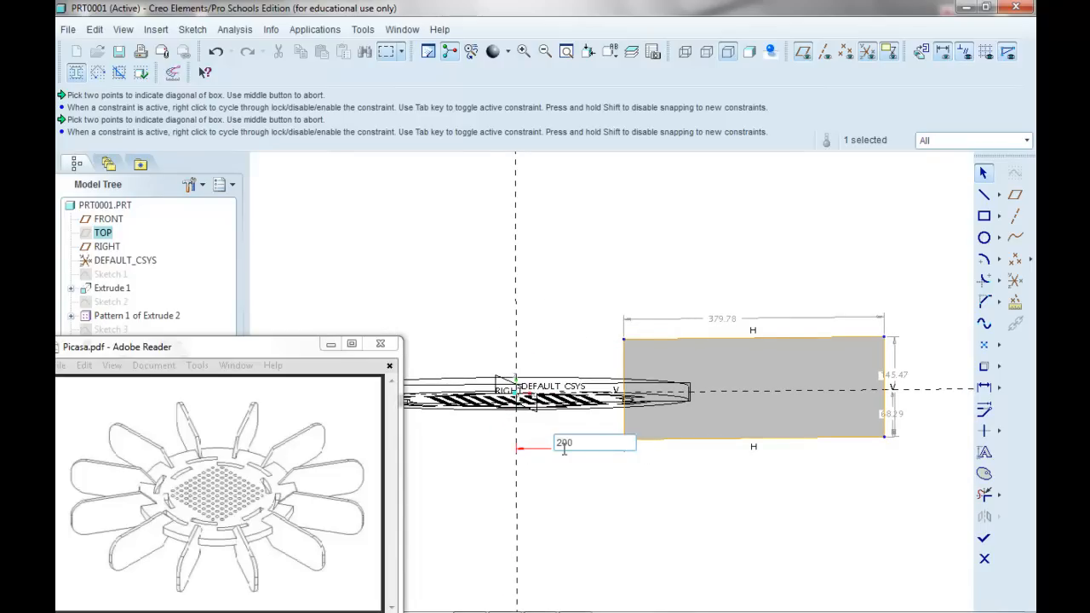
type("00")
key("Return")
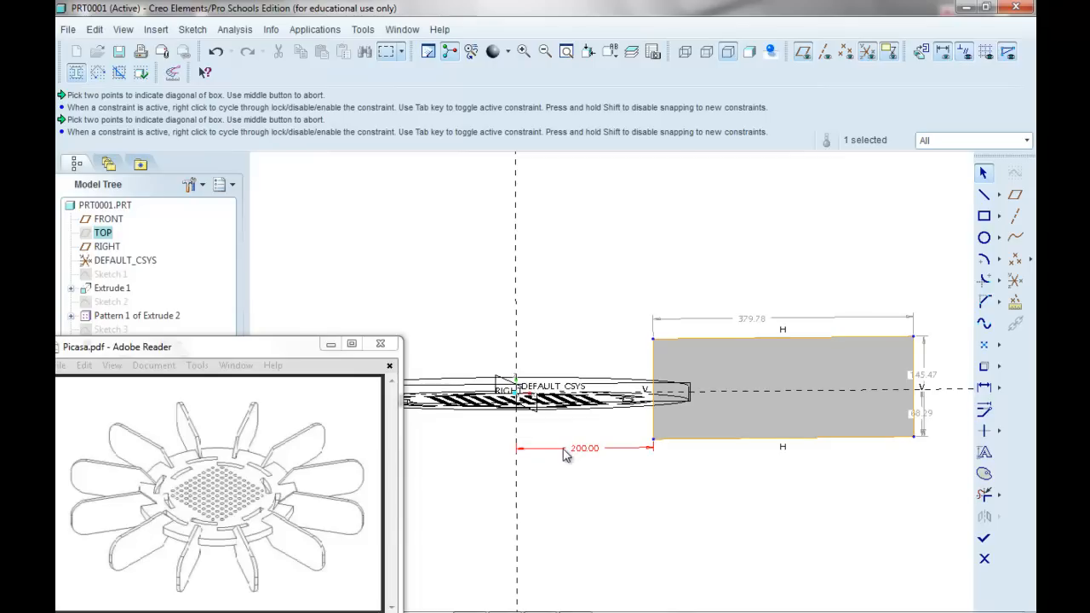
Set the rectangle's height to 150 and its lower edge's offset from the horizontal axis to 75
double_click(926, 374)
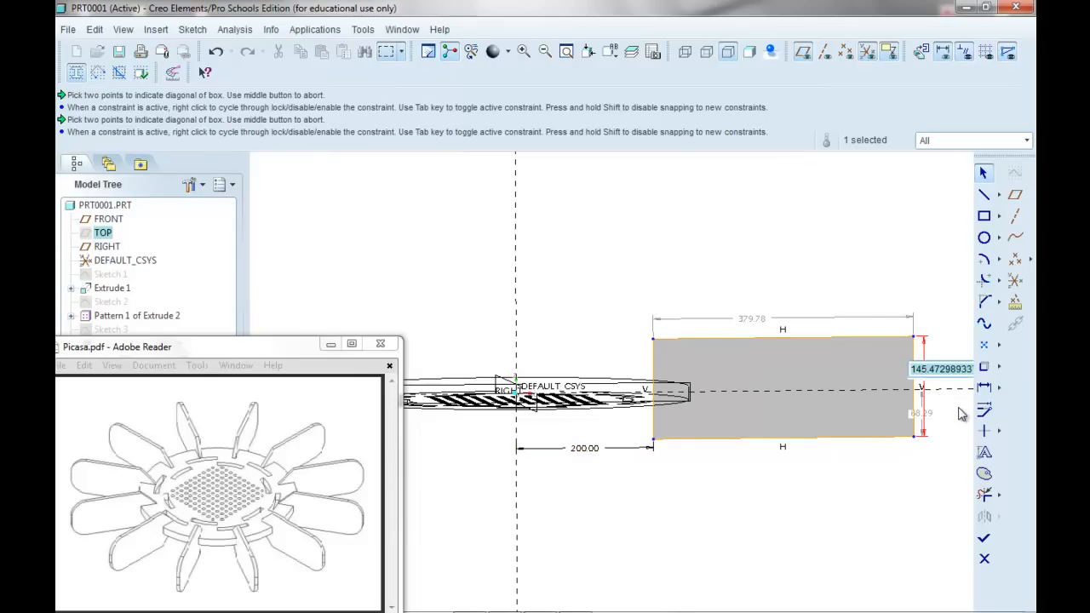
type("15")
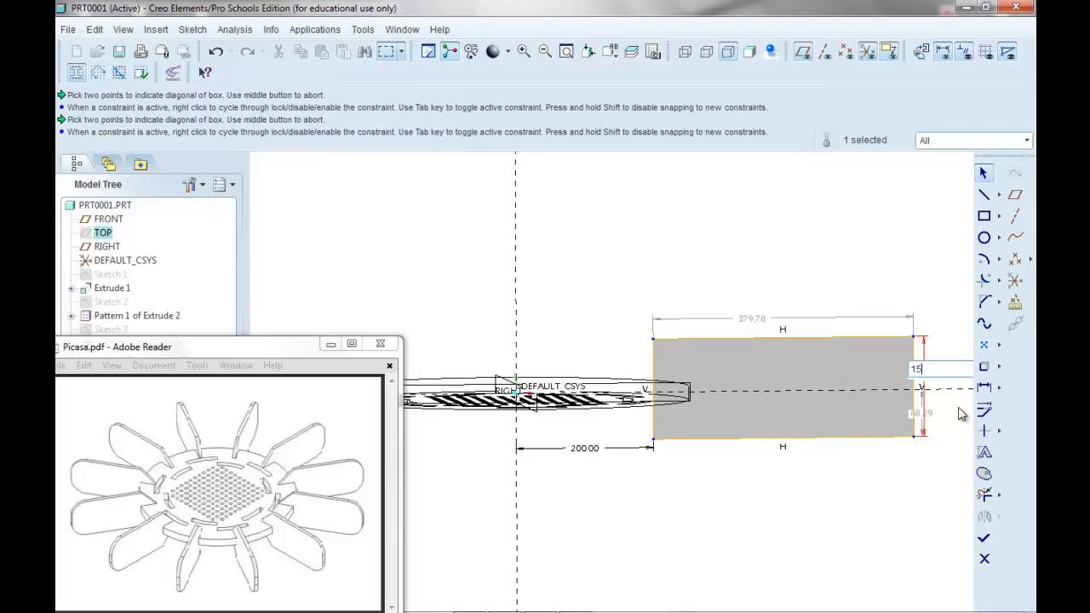
type("0")
key("Return")
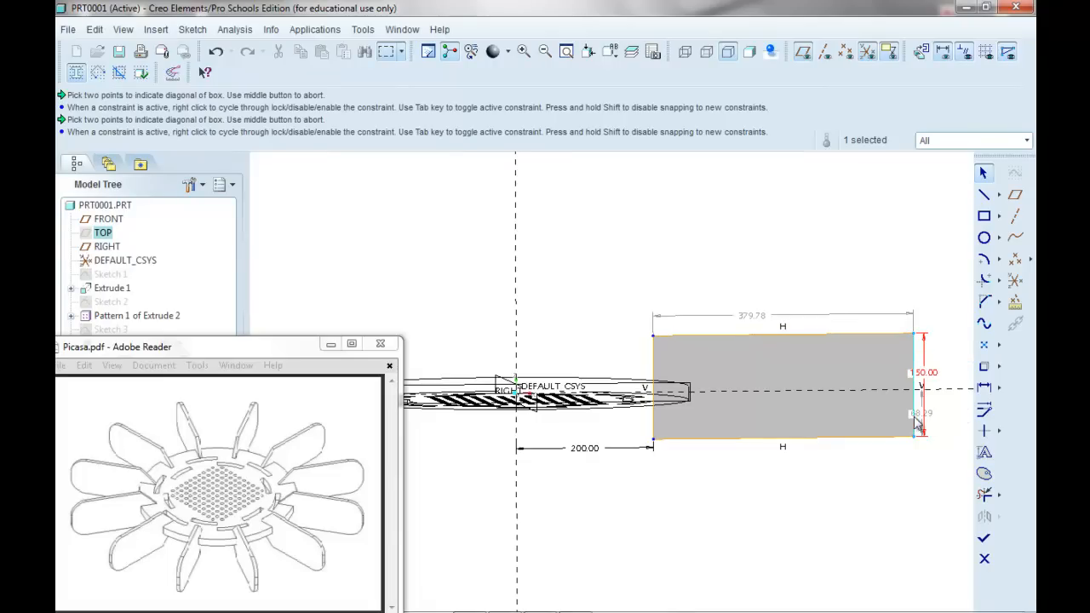
double_click(921, 414)
type("75")
key("Return")
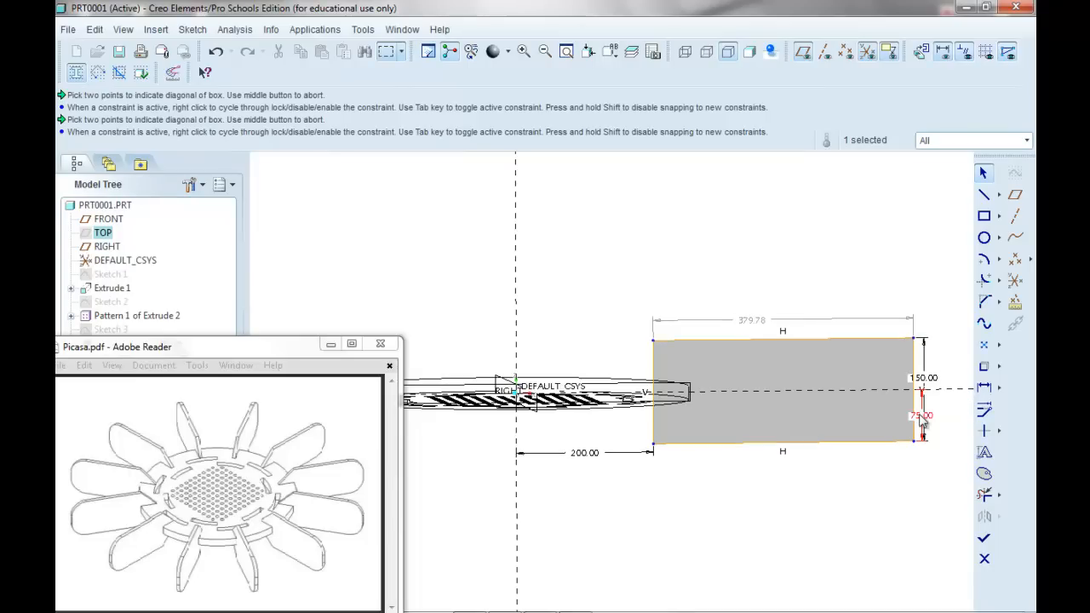
Set the rectangle's length to 350 and finish the petal sketch
double_click(748, 321)
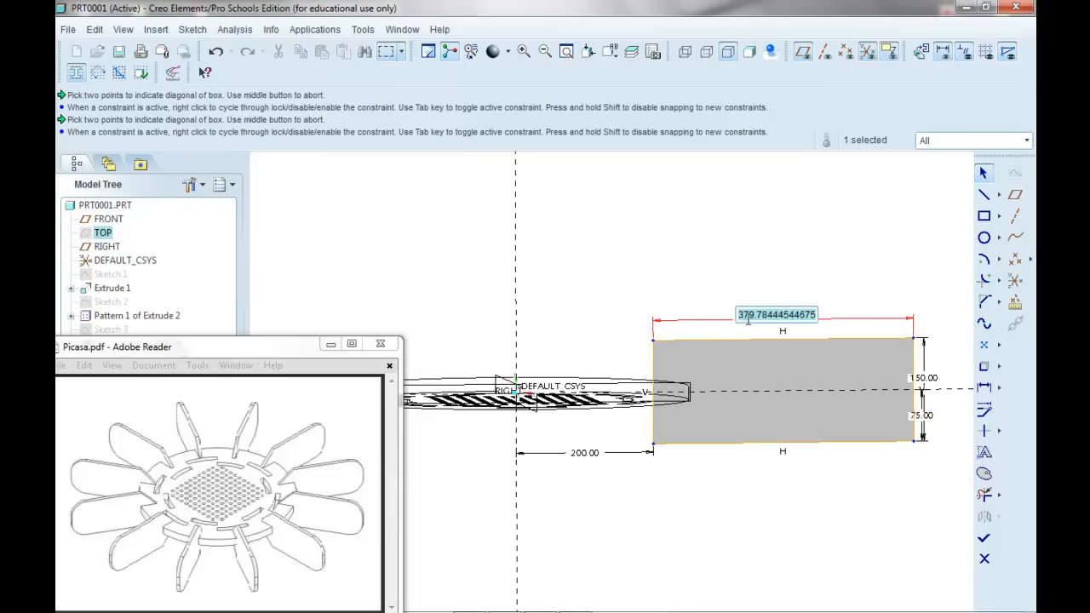
type("50")
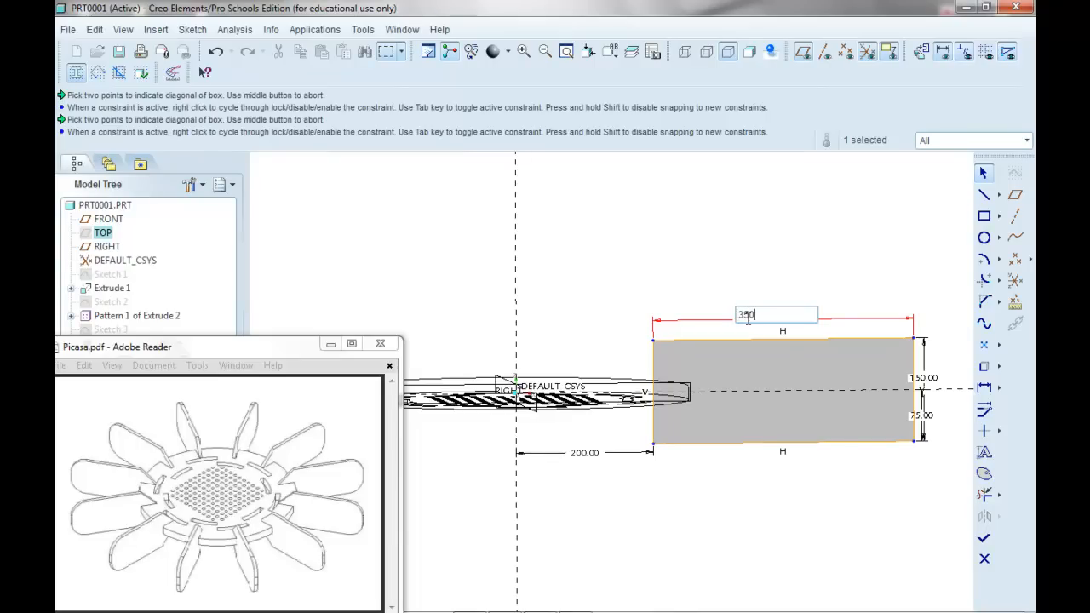
key("Return")
middle_click_drag(749, 324, 711, 388)
middle_click_drag(776, 442, 790, 456)
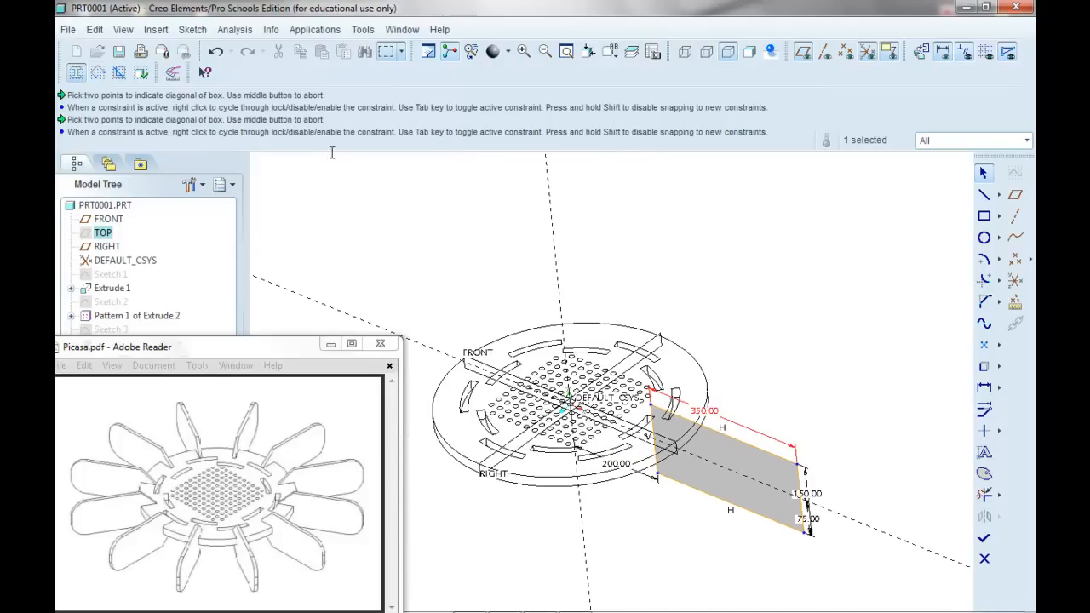
left_click(76, 74)
left_click(76, 75)
left_click(983, 538)
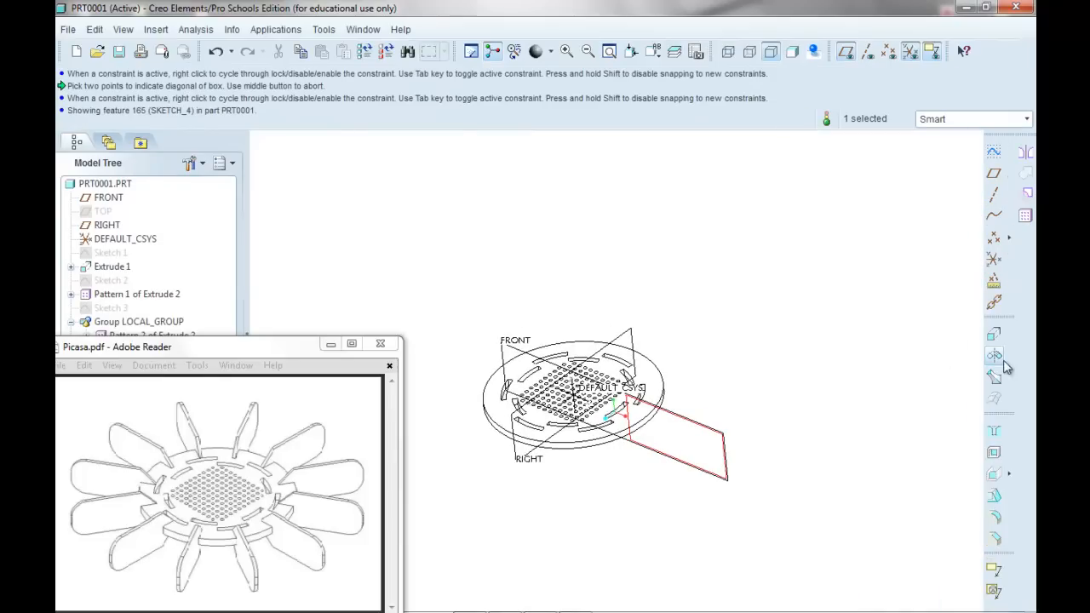
Extrude the petal rectangle symmetrically about its sketch plane to a thickness of 10
left_click(993, 336)
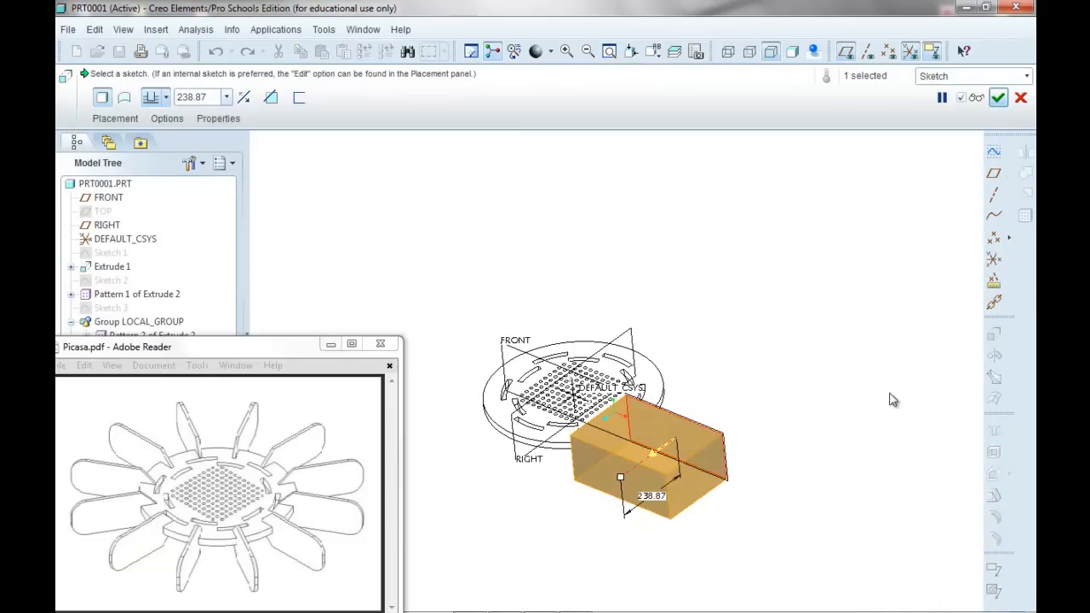
left_click(168, 99)
left_click(156, 191)
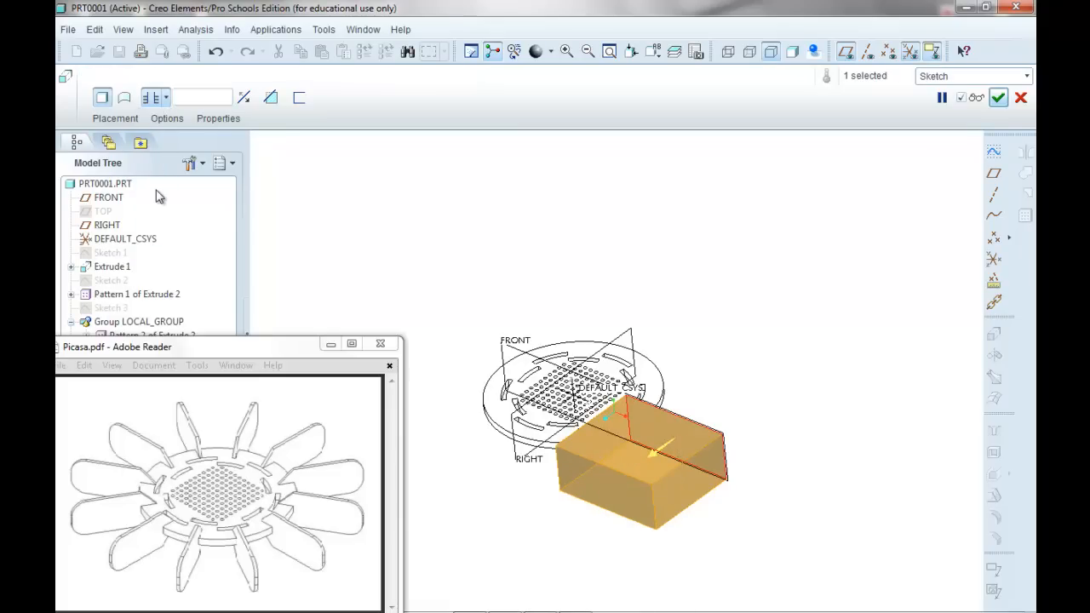
left_click(167, 98)
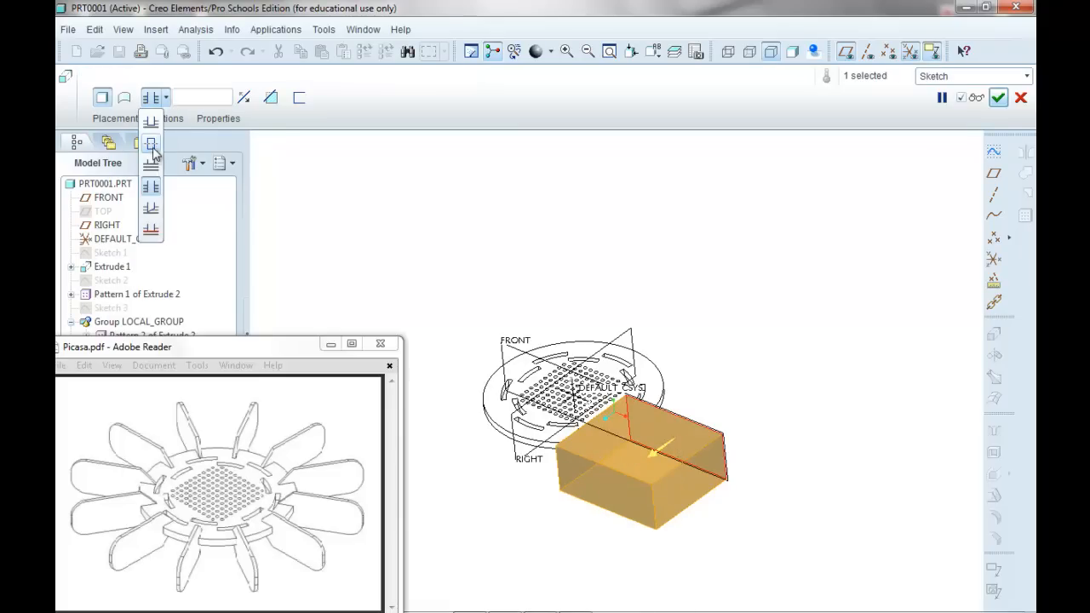
left_click(153, 149)
double_click(209, 97)
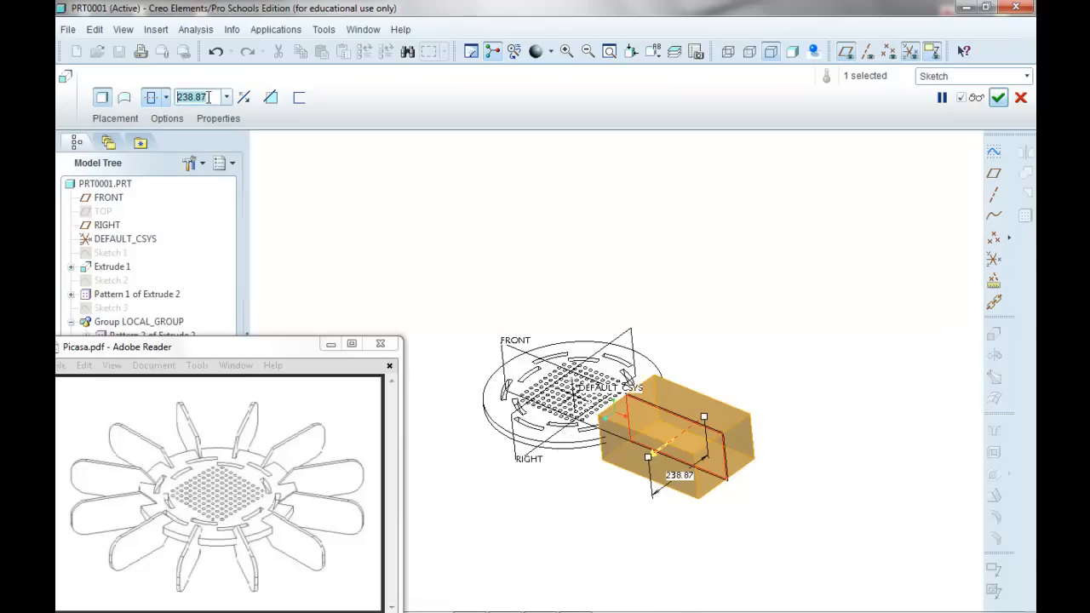
type("10")
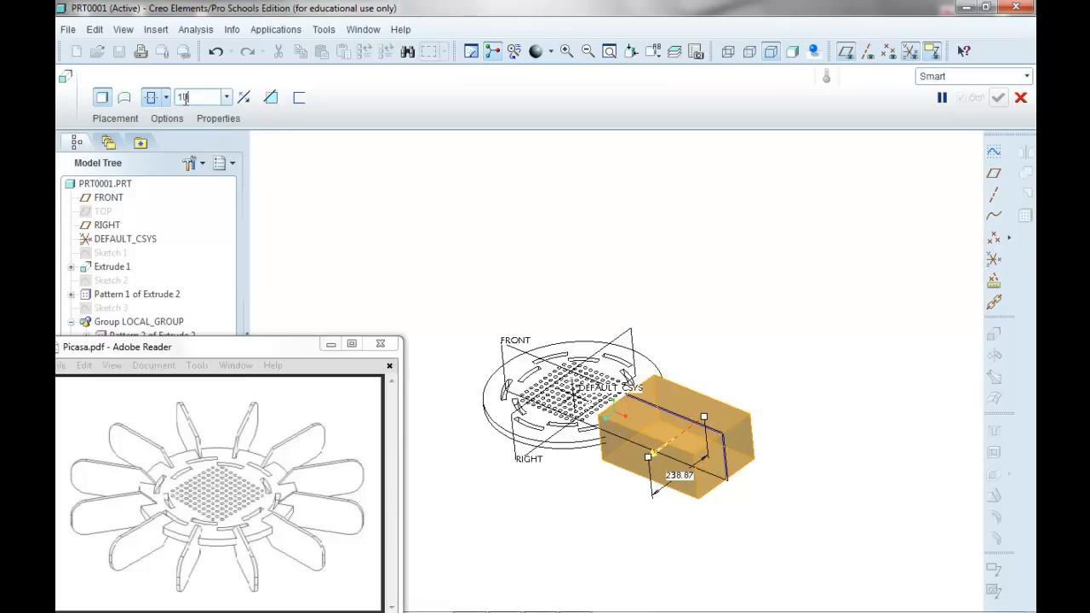
key("Return")
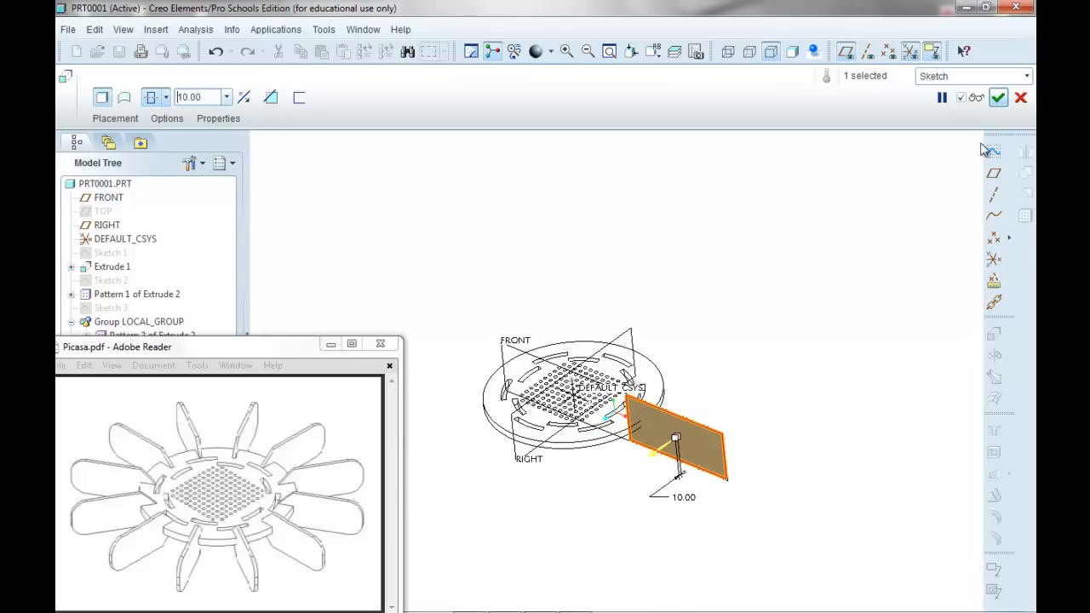
left_click(998, 97)
left_click(827, 358)
mouse_move(828, 357)
middle_mouse_down()
mouse_move(927, 326)
mouse_move(872, 344)
mouse_move(846, 323)
mouse_move(810, 338)
mouse_move(839, 343)
middle_mouse_up()
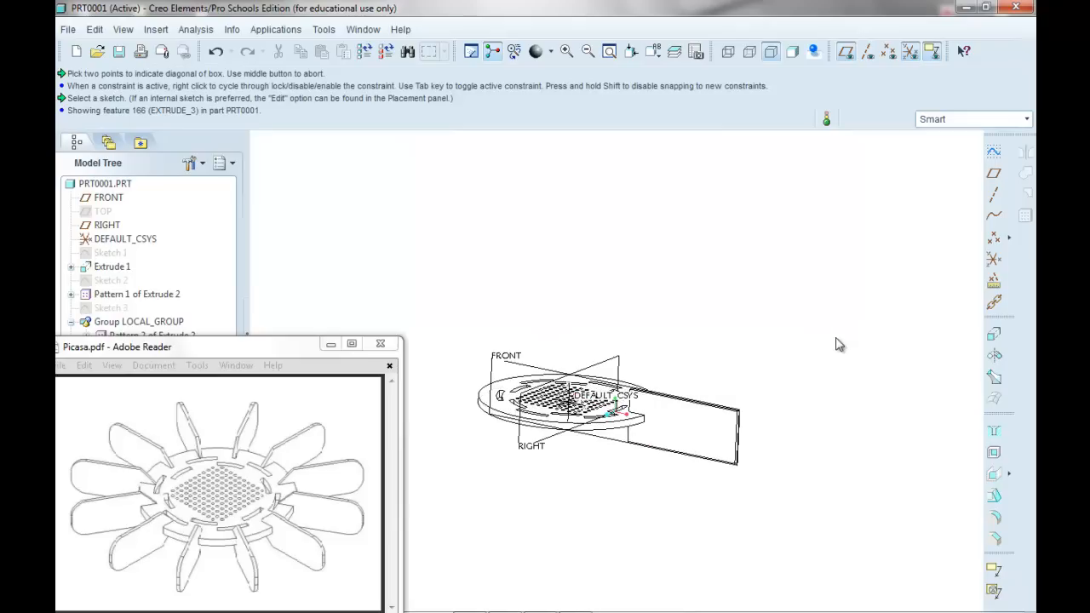
Round the upper and lower corner edges at the petal's outer end with a 63.5 radius
left_click(995, 517)
scroll(783, 449, "down", 2)
scroll(783, 449, "down", 3)
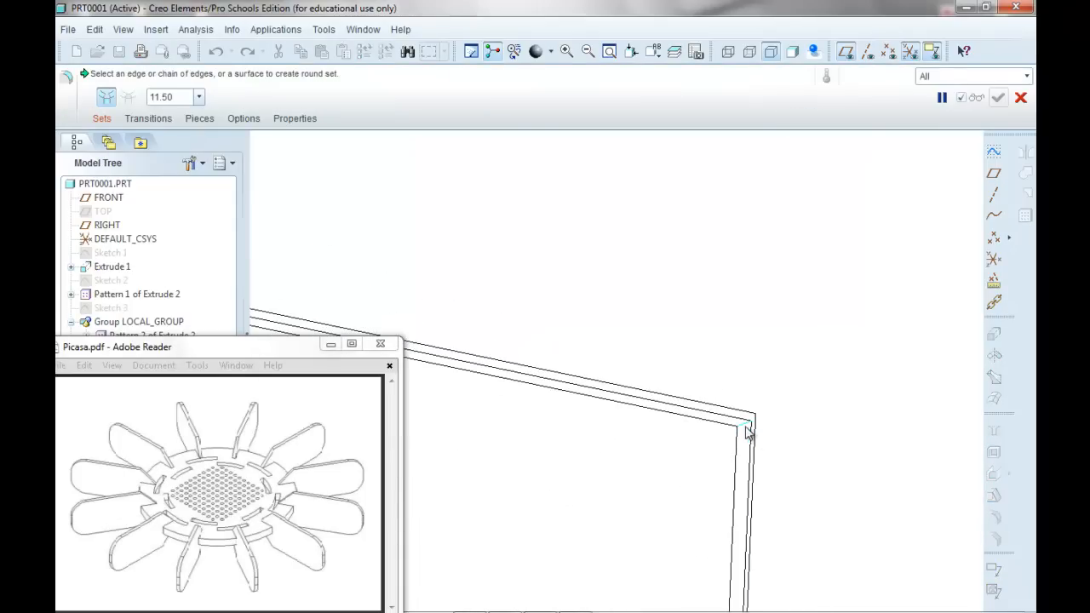
left_click(746, 432)
scroll(744, 443, "up", 4)
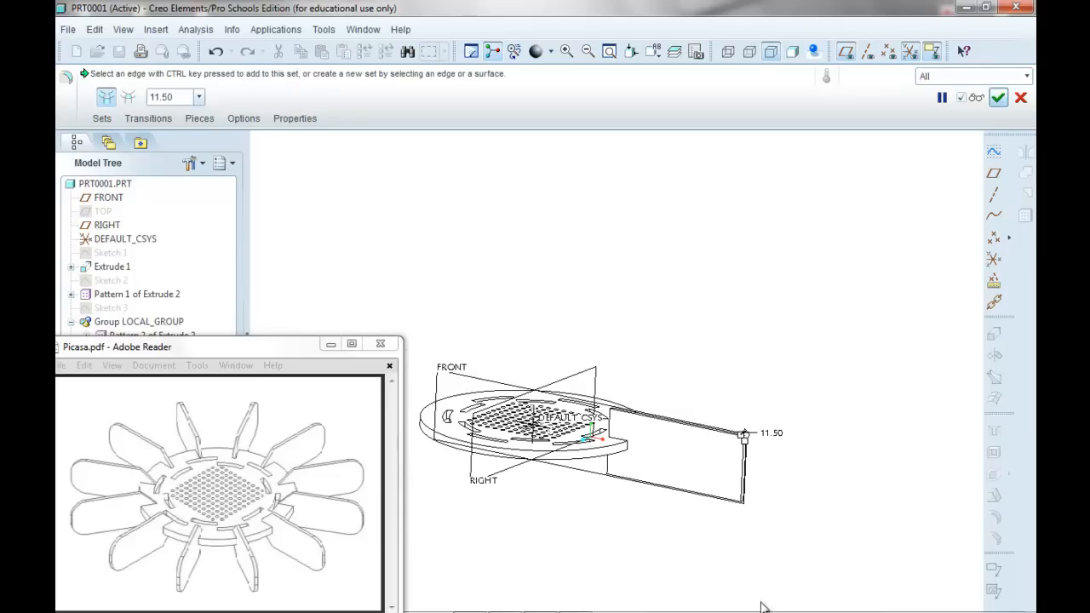
middle_click_drag(753, 560, 756, 460)
scroll(754, 443, "down", 4)
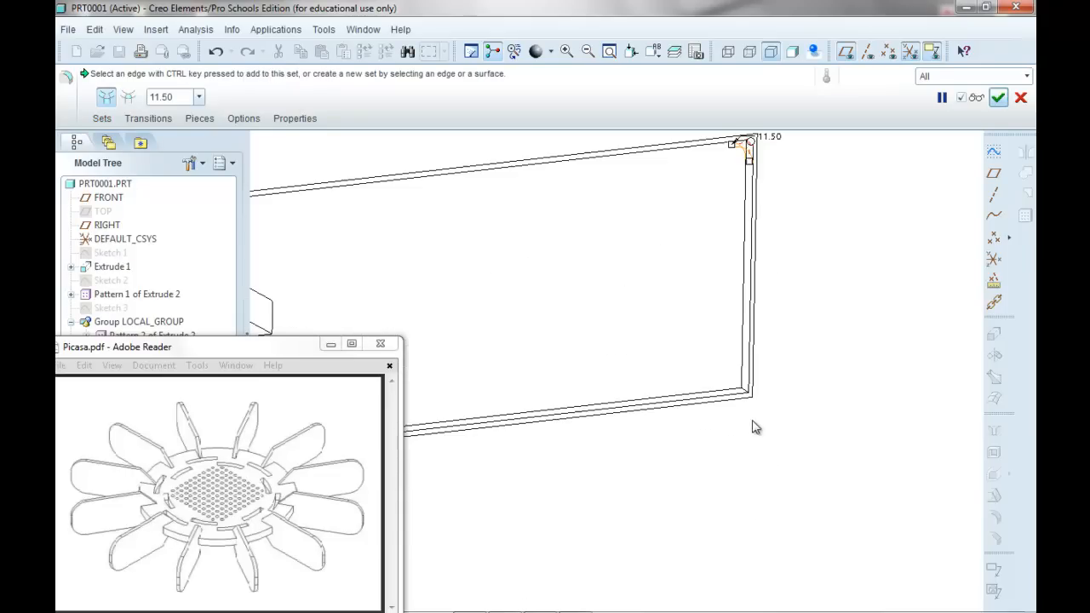
scroll(746, 395, "down", 3)
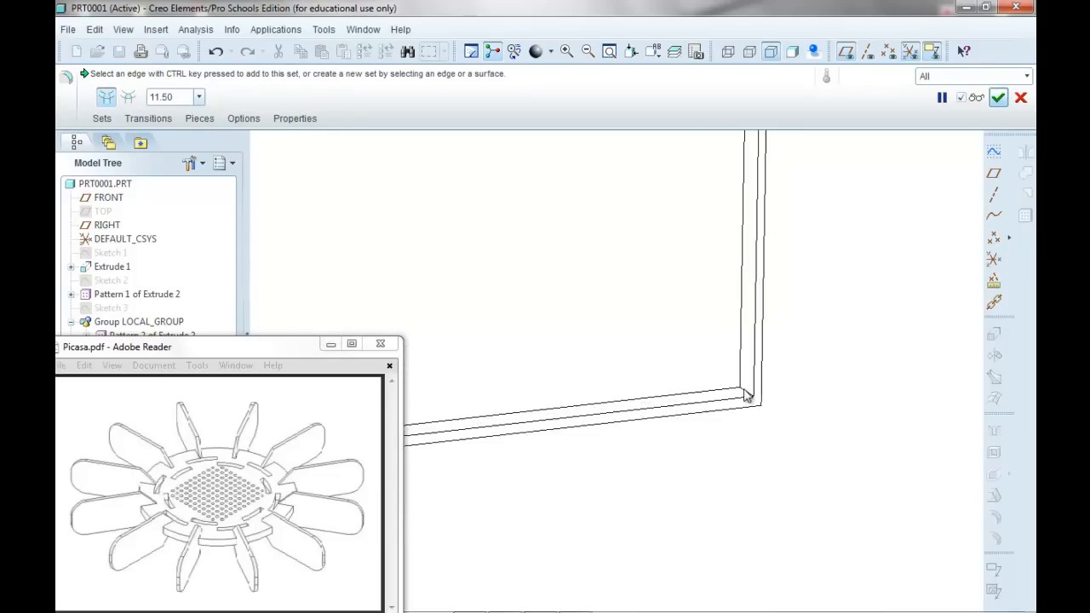
left_click(748, 396, "ctrl")
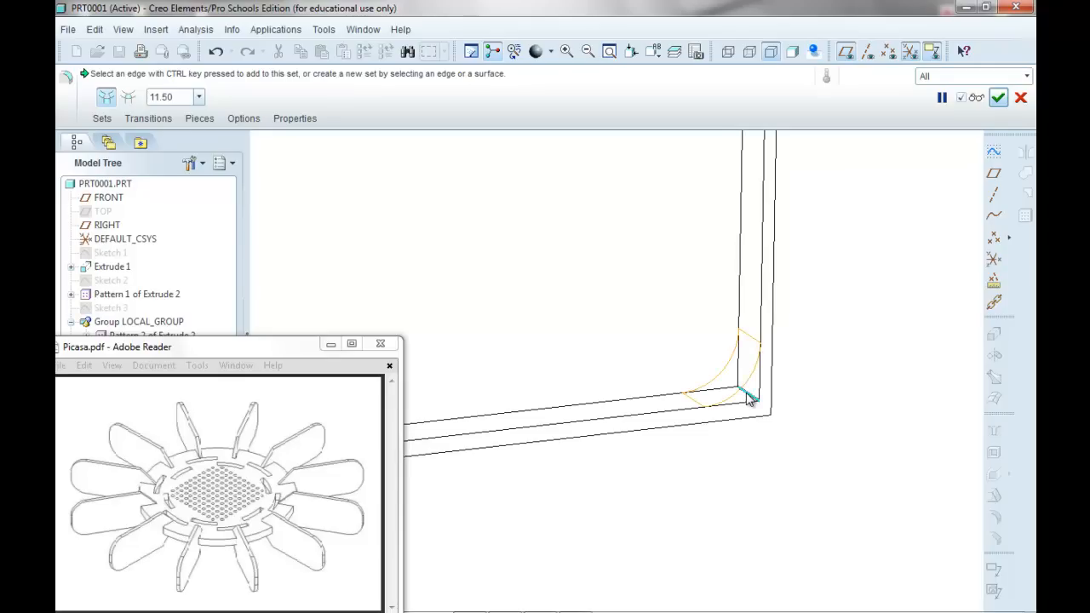
scroll(747, 397, "up", 5)
middle_click_drag(747, 398, 769, 408)
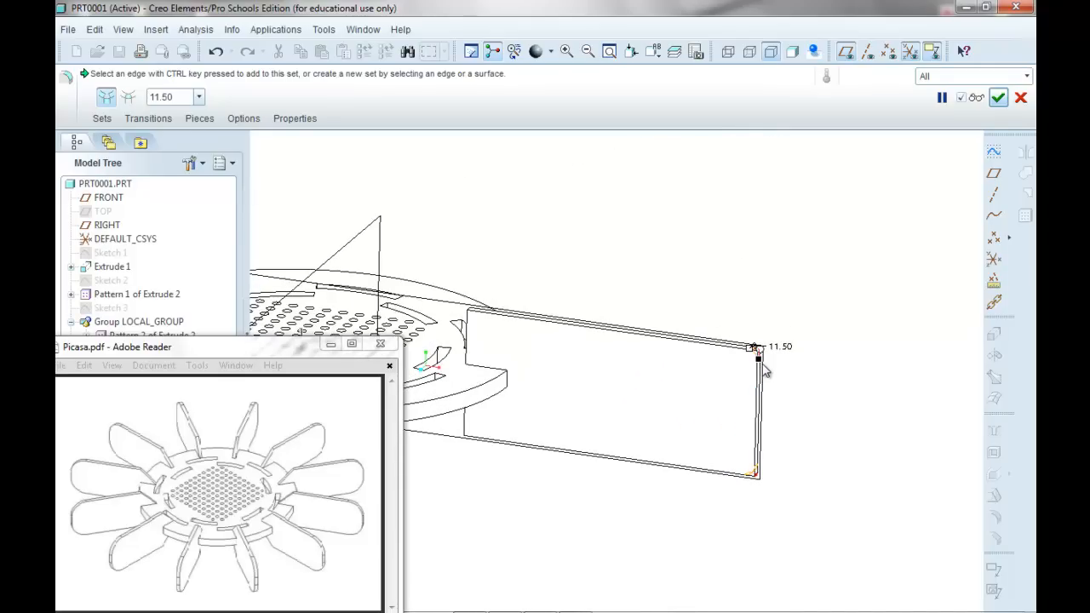
left_click_drag(761, 364, 766, 409)
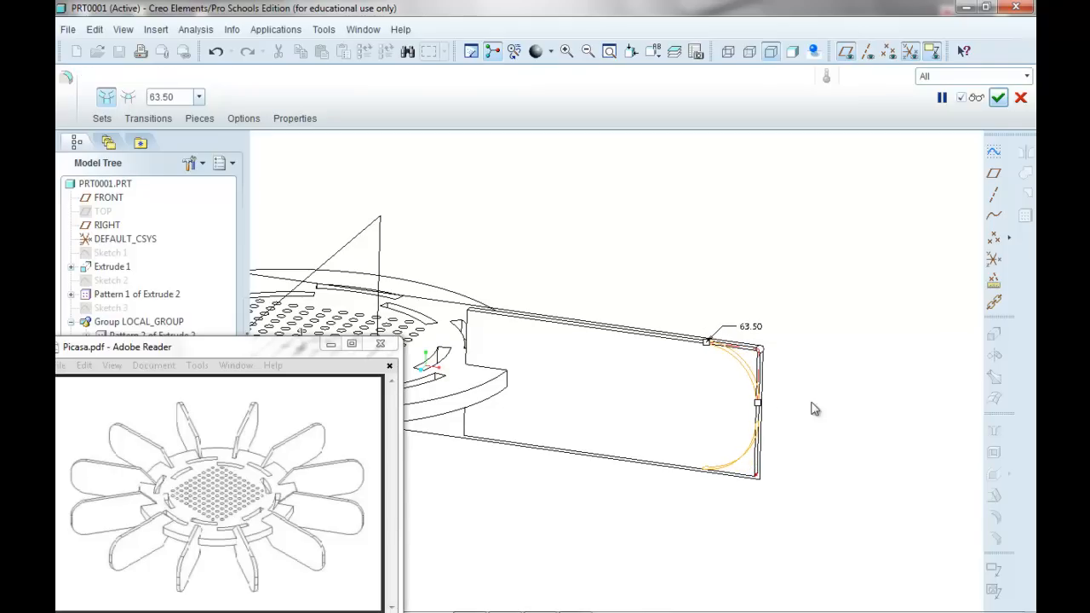
left_click(998, 97)
left_click(864, 272)
scroll(878, 295, "up", 1)
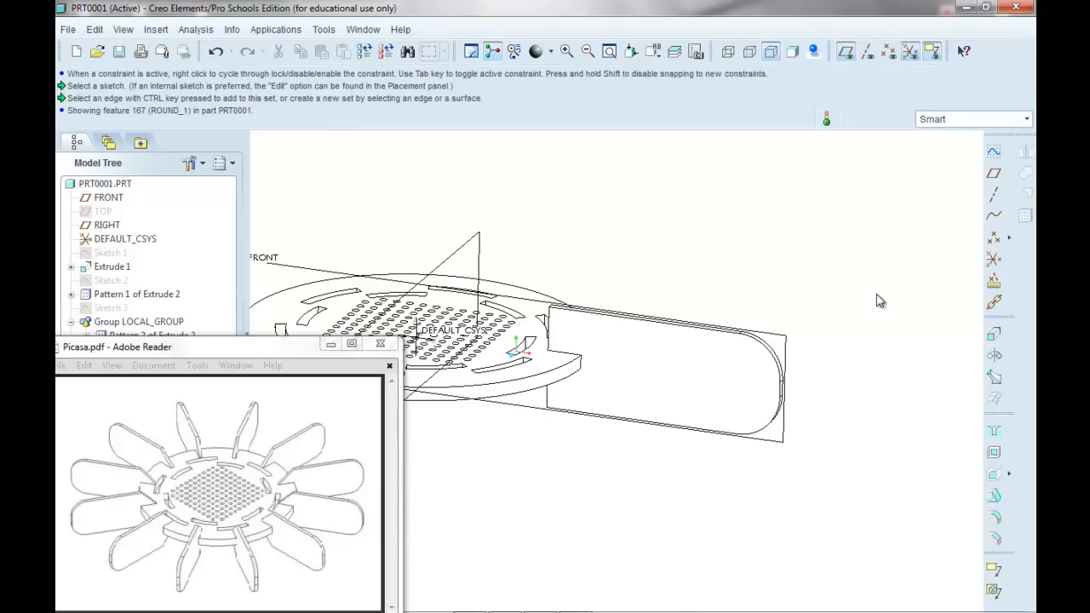
Measure the length of the petal's inner vertical edge above the disc
middle_click_drag(732, 298, 637, 307)
scroll(545, 255, "down", 3)
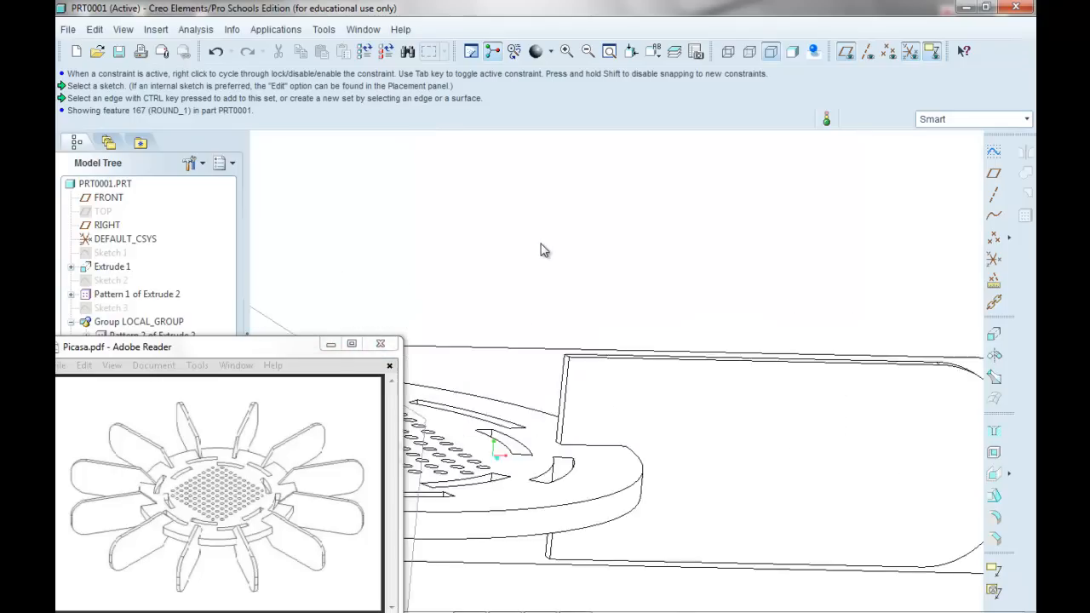
scroll(544, 250, "down", 1)
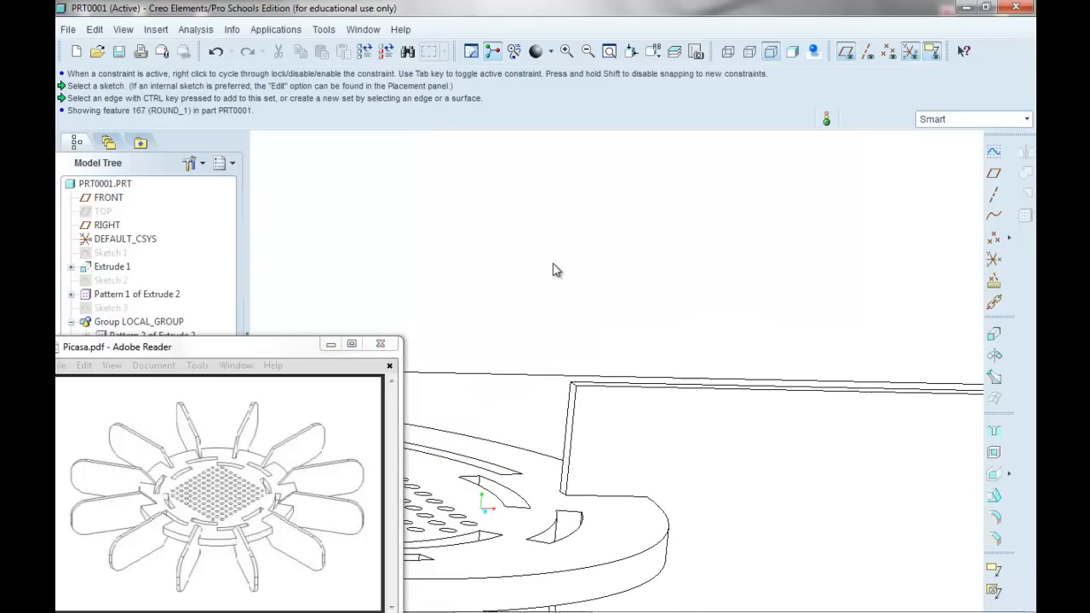
left_click(197, 30)
mouse_move(256, 47)
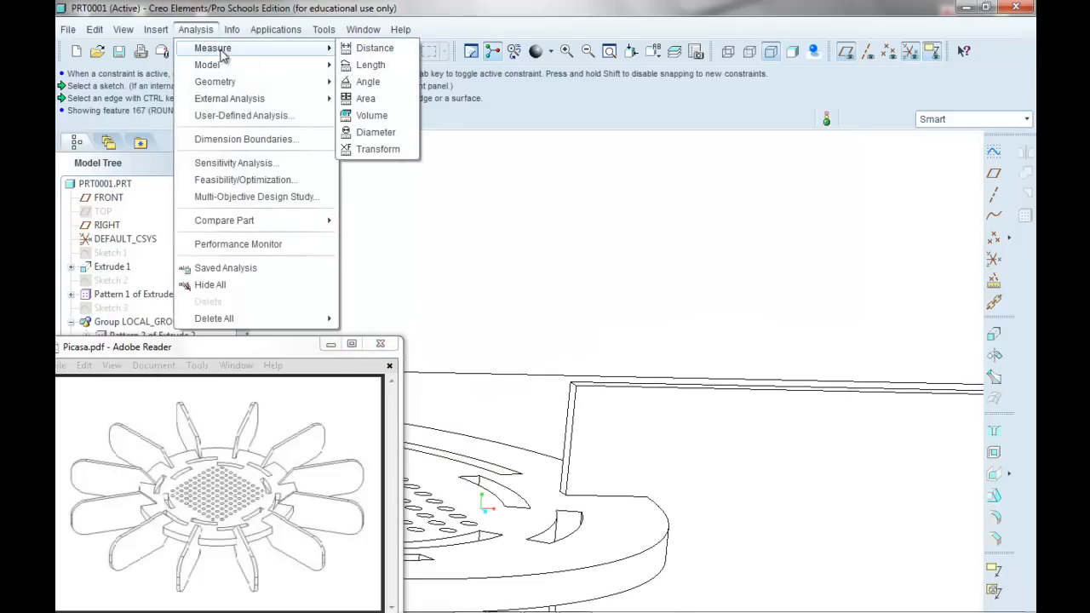
left_click(370, 64)
left_click(569, 448)
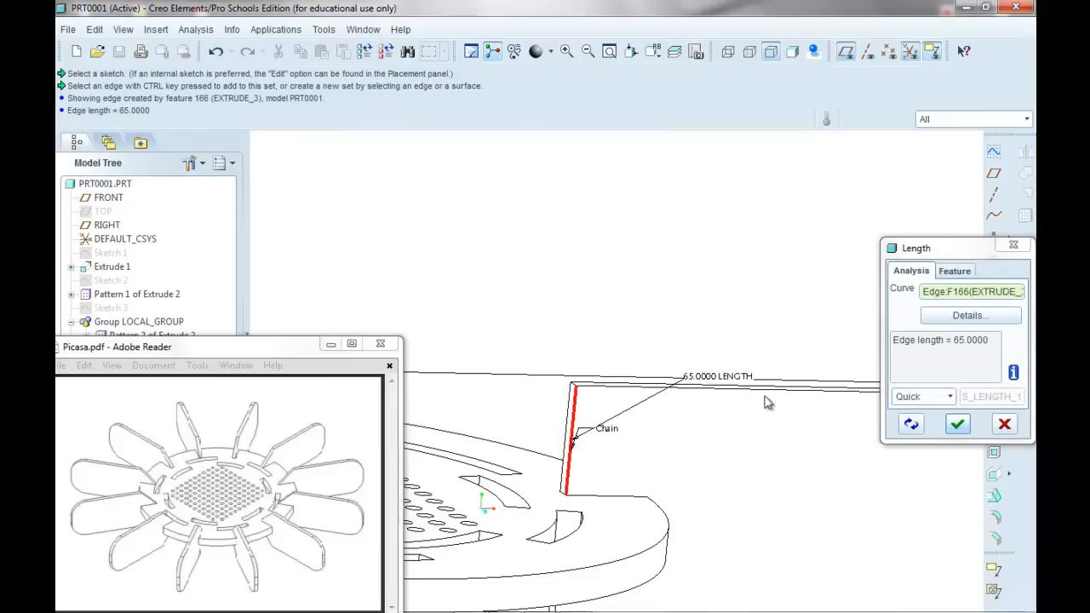
left_click(941, 425)
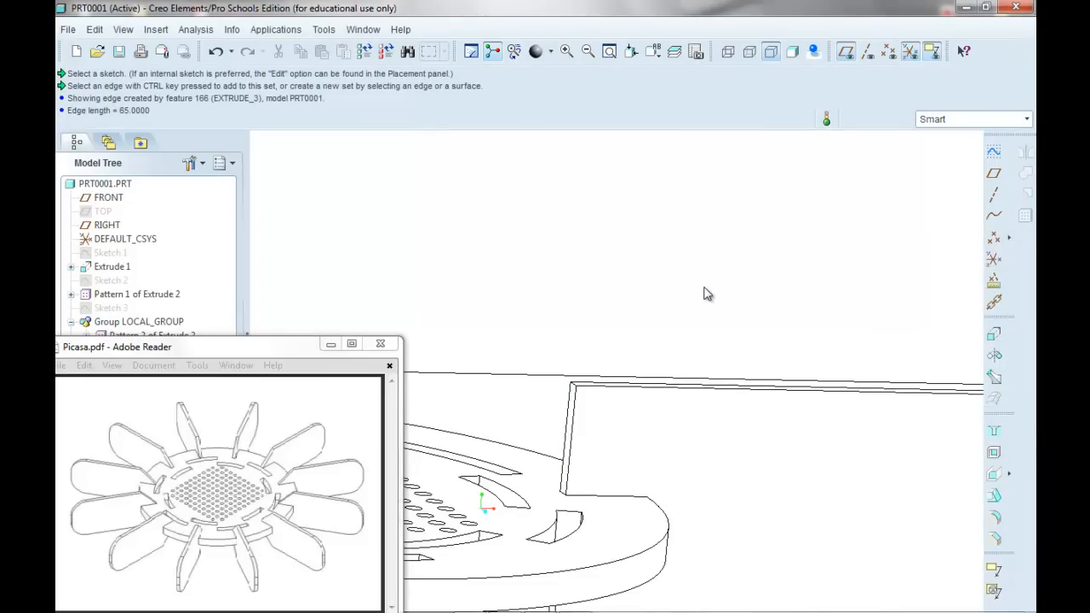
Apply a D x D edge chamfer to the petal's upper and lower inner corner edges
scroll(681, 286, "up", 3)
middle_click_drag(819, 487, 803, 469)
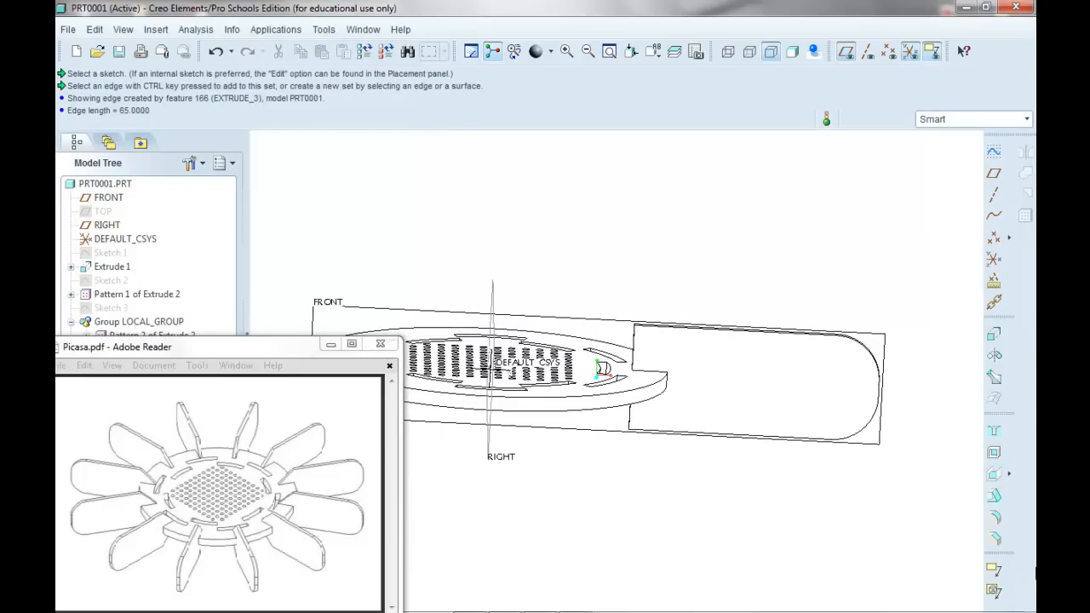
left_click(996, 540)
scroll(591, 274, "down", 4)
middle_click_drag(584, 273, 622, 309)
scroll(688, 391, "down", 2)
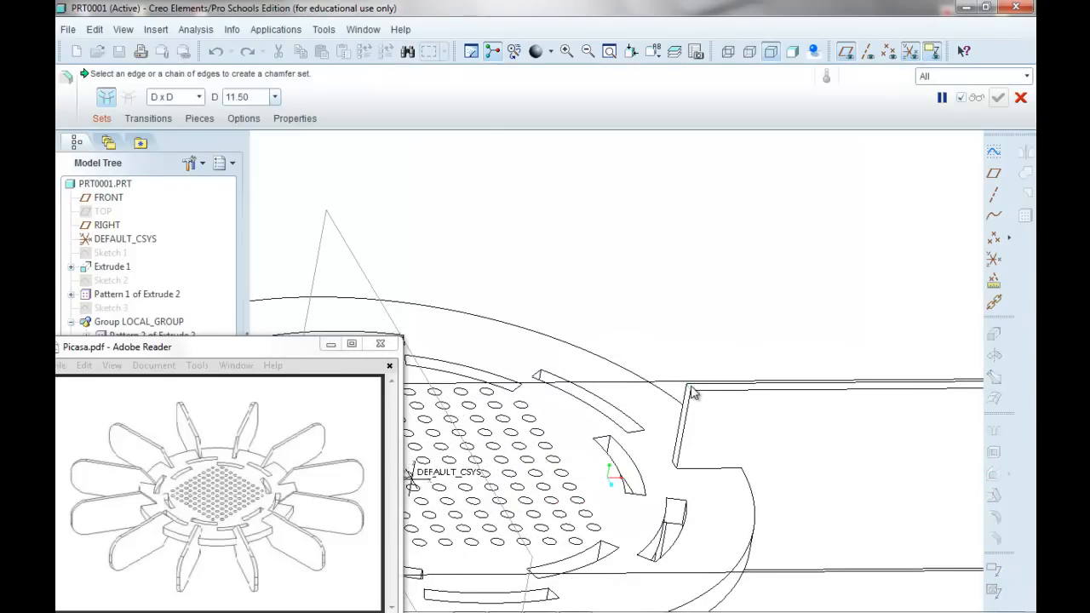
scroll(678, 396, "down", 3)
left_click(678, 395)
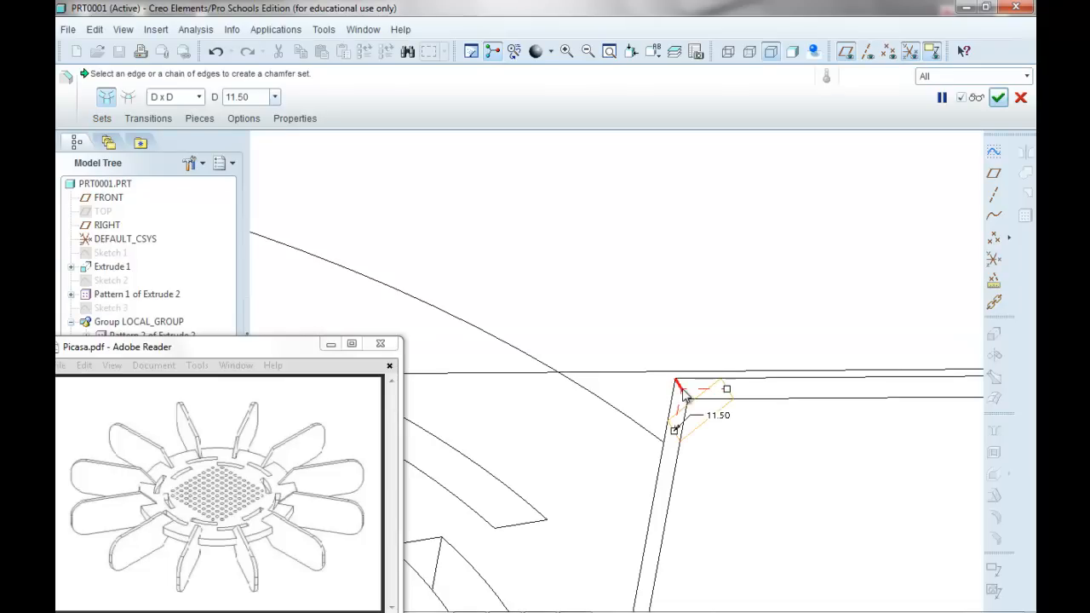
scroll(681, 395, "up", 4)
scroll(683, 396, "up", 4)
middle_click_drag(723, 533, 666, 479)
scroll(667, 472, "down", 6)
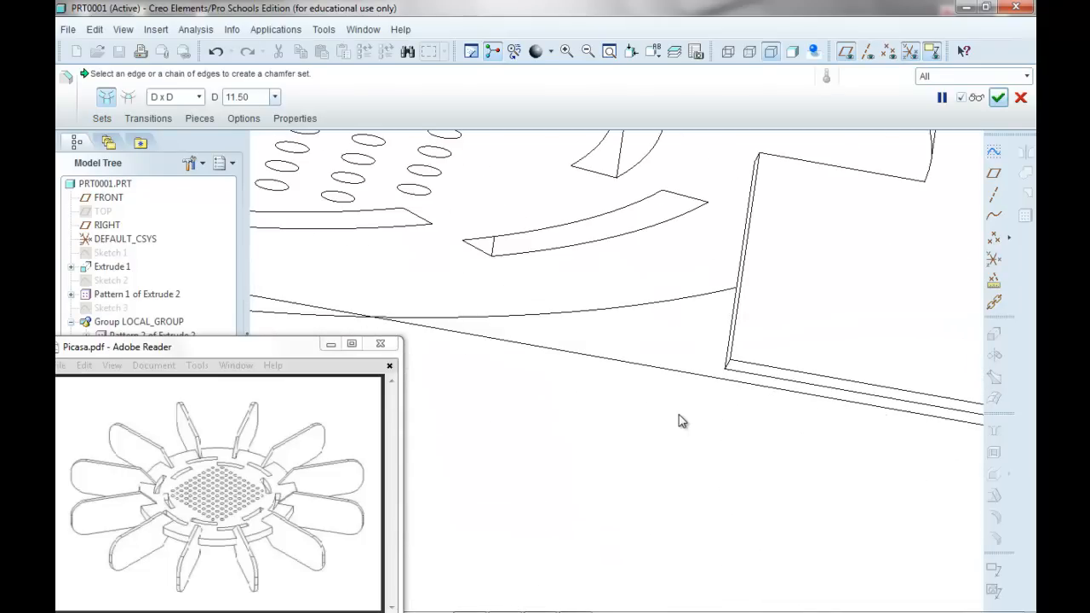
left_click(730, 371)
middle_click_drag(730, 373, 721, 422)
Set the inner corner chamfer distance to 65 and complete the chamfer
double_click(262, 97)
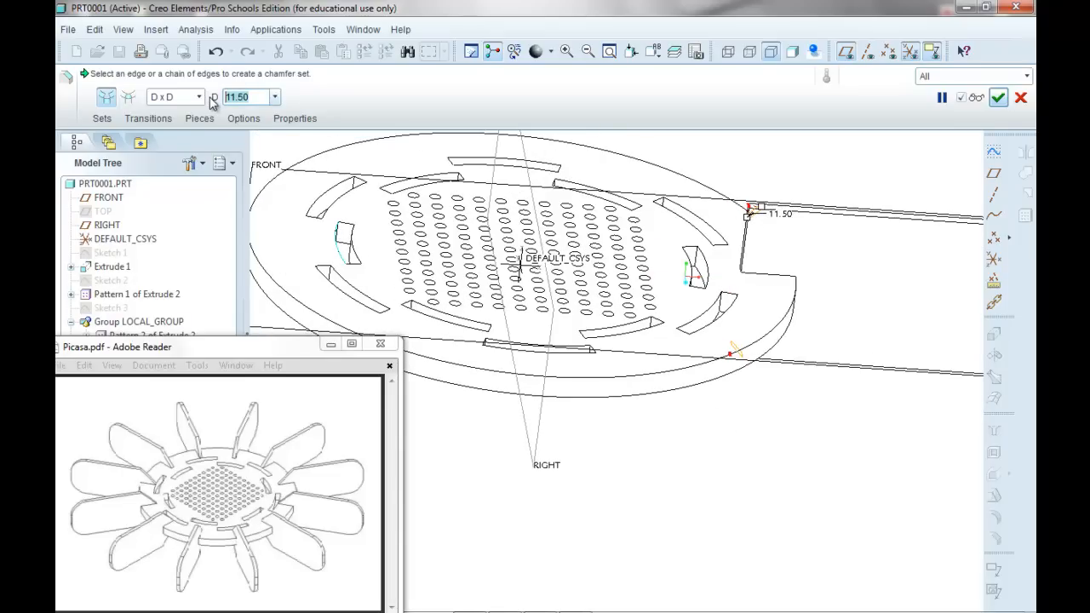
type("8")
type("5")
key("Return")
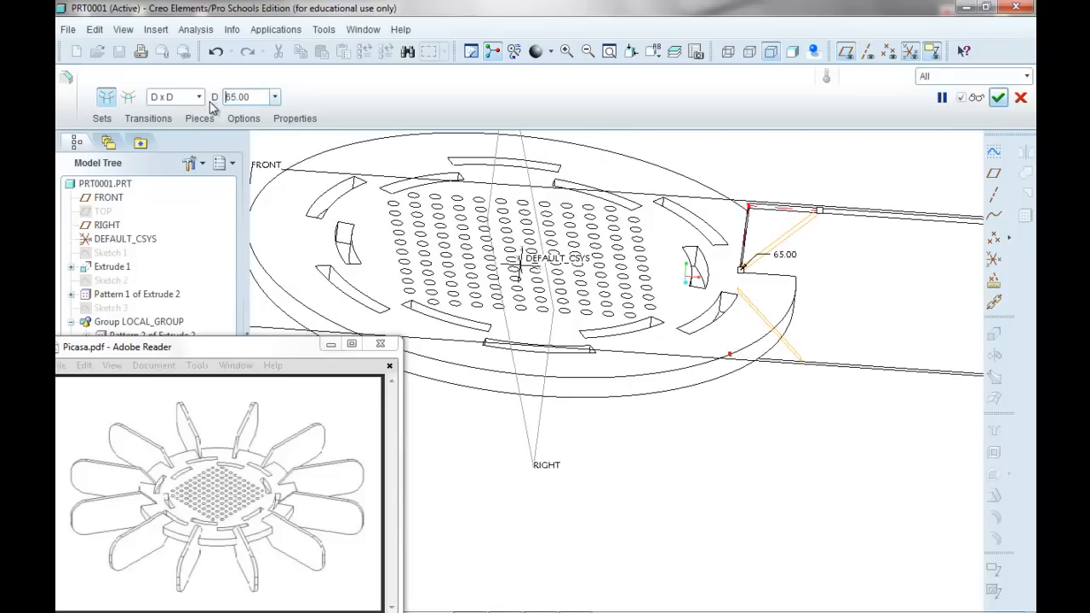
scroll(263, 196, "up", 3)
left_click(1003, 99)
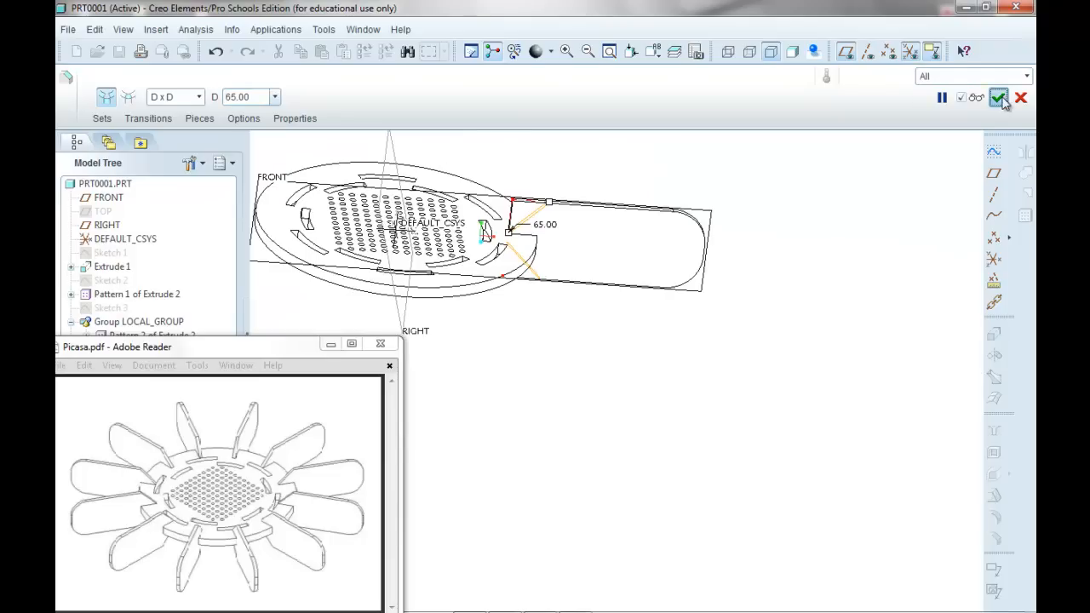
middle_click_drag(841, 316, 783, 311)
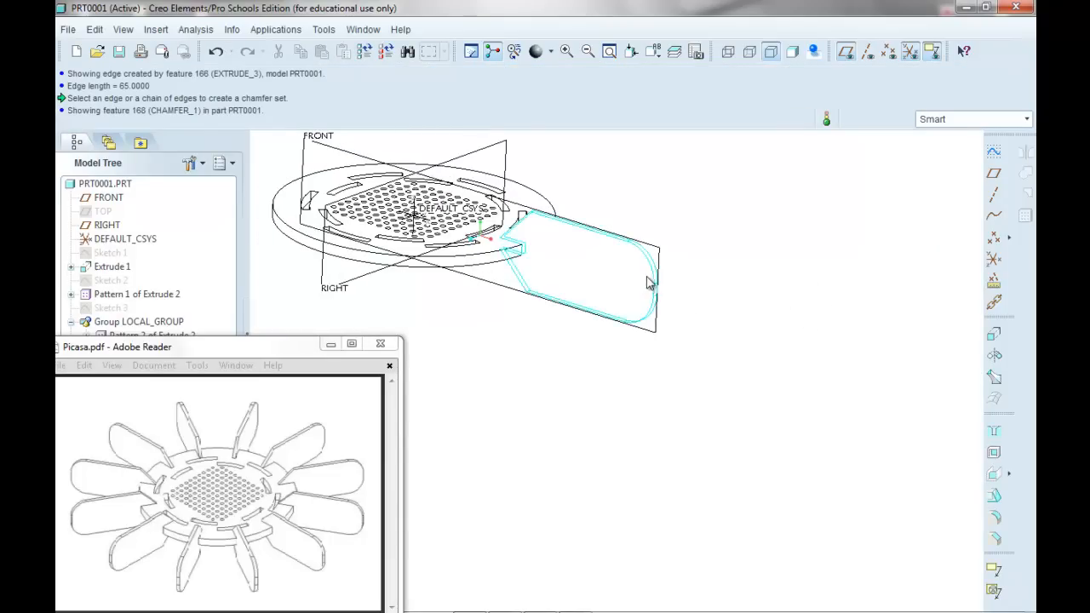
scroll(489, 209, "up", 3)
scroll(494, 216, "down", 4)
scroll(513, 236, "up", 1)
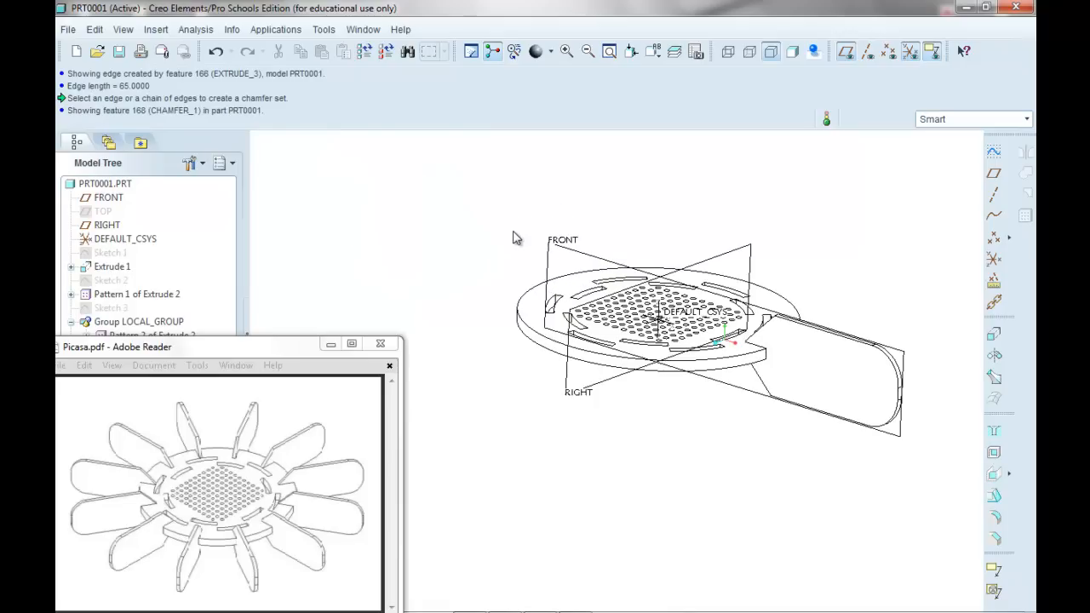
left_click(109, 198)
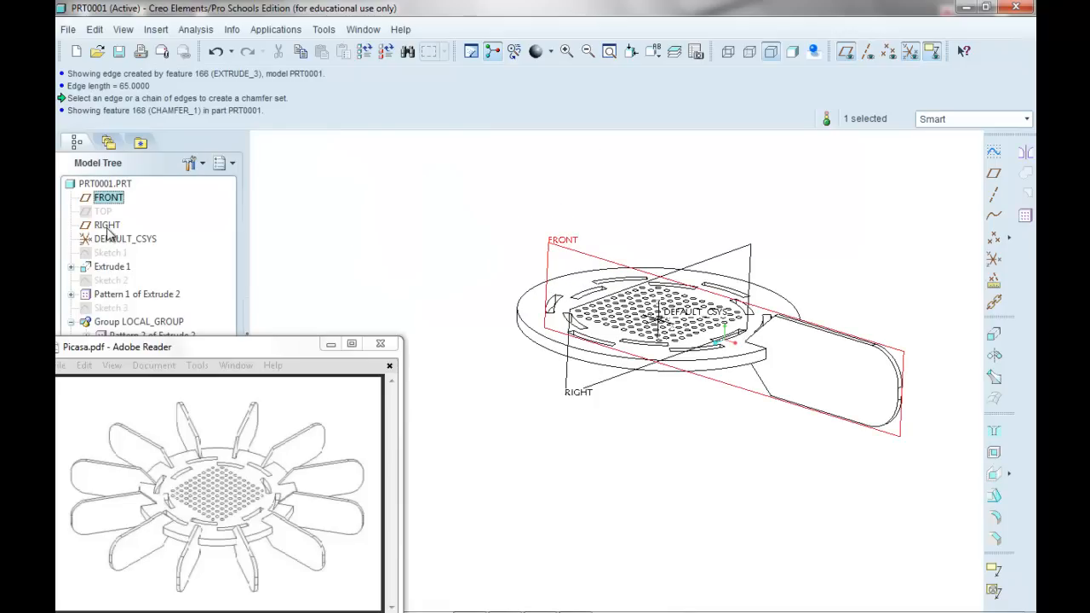
left_click(108, 226, "shift")
right_click(109, 226)
left_click(102, 201)
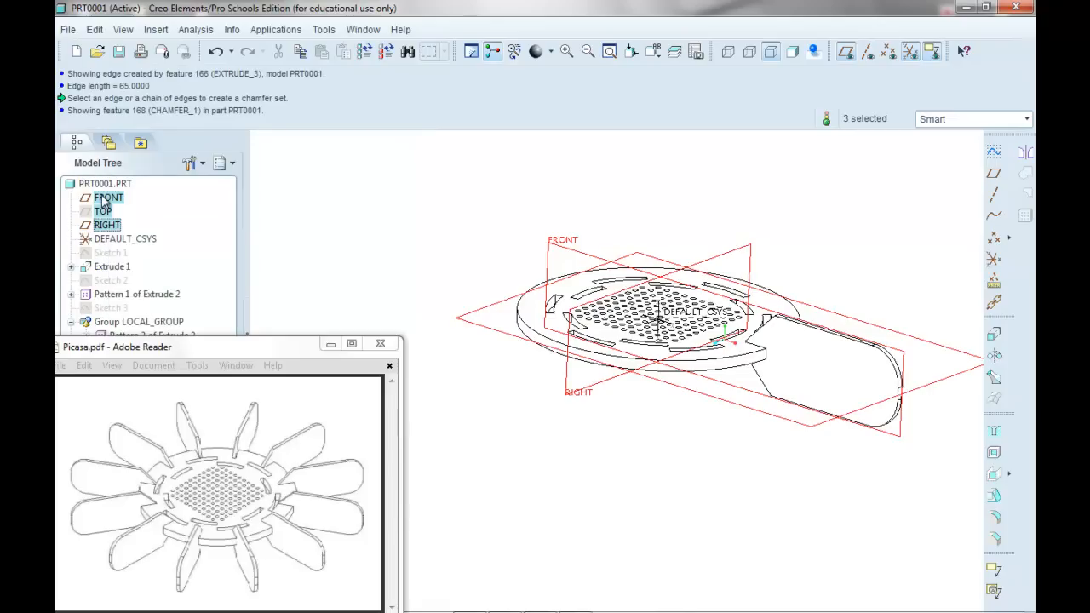
double_click(109, 197)
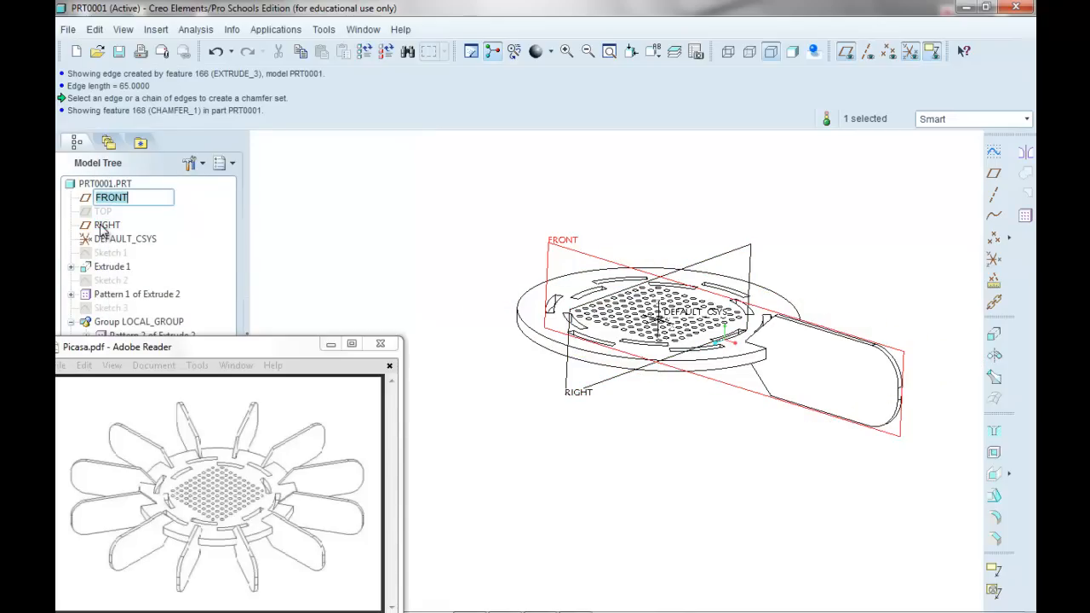
left_click(87, 200)
left_click(184, 209)
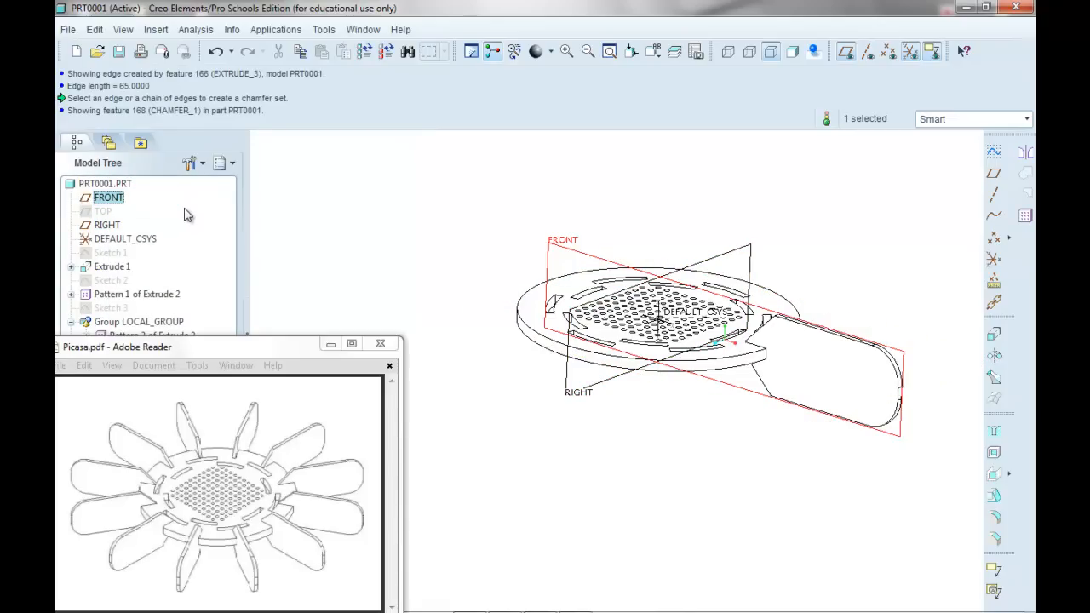
Hide the FRONT and RIGHT datum planes and the default coordinate system
right_click(124, 201)
left_click(150, 415)
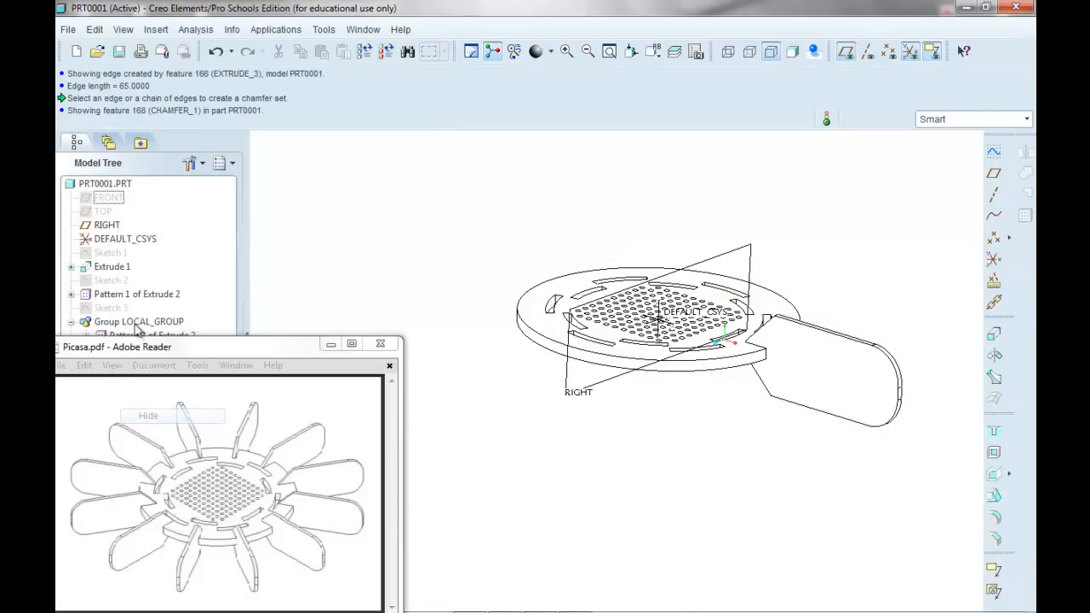
left_click(107, 225)
right_click(106, 224)
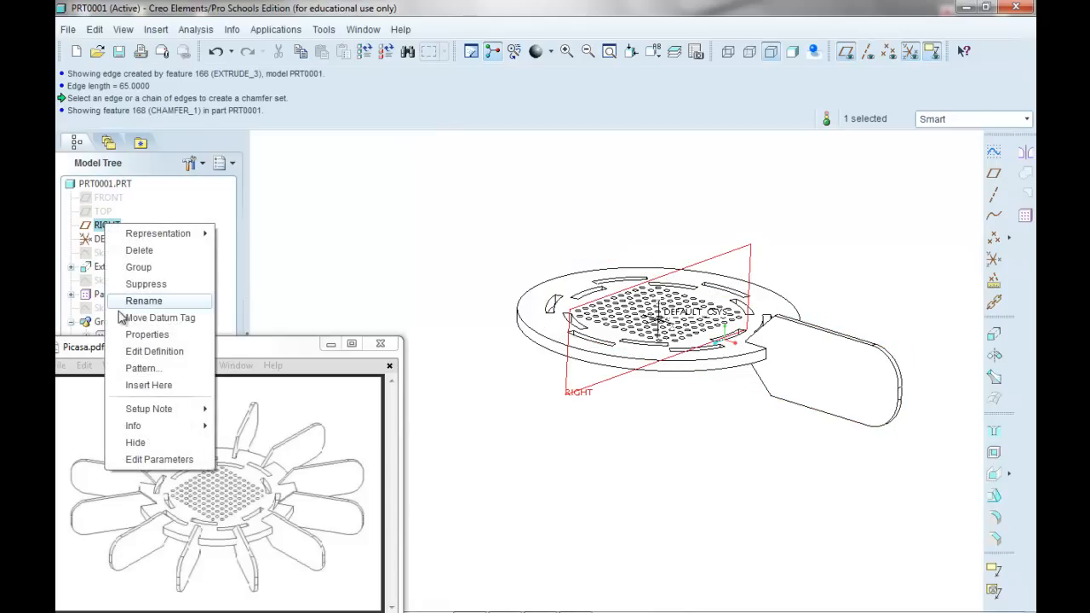
left_click(136, 442)
right_click(108, 239)
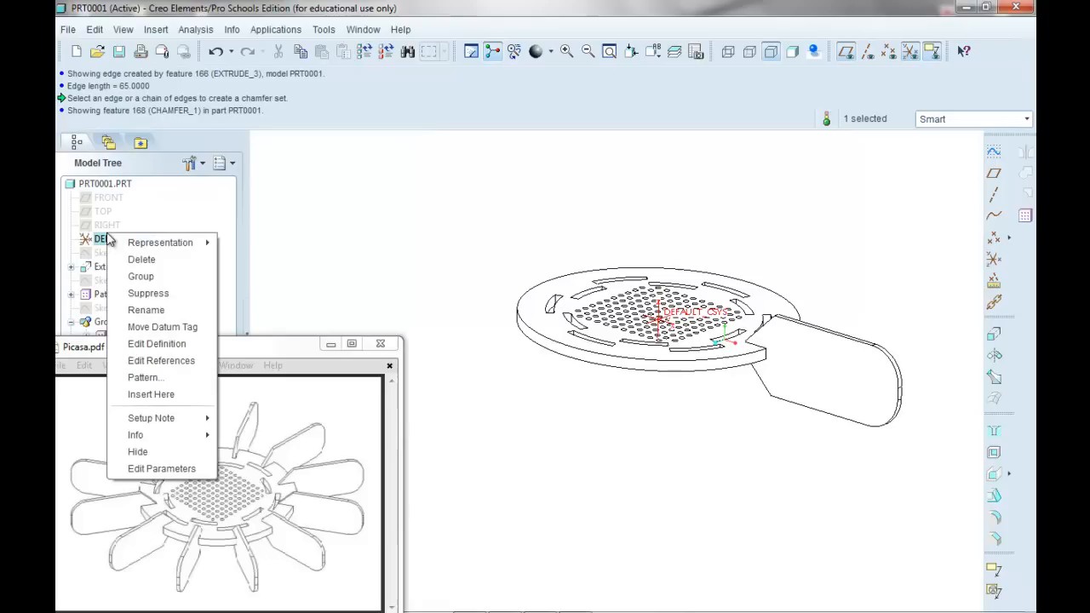
left_click(138, 451)
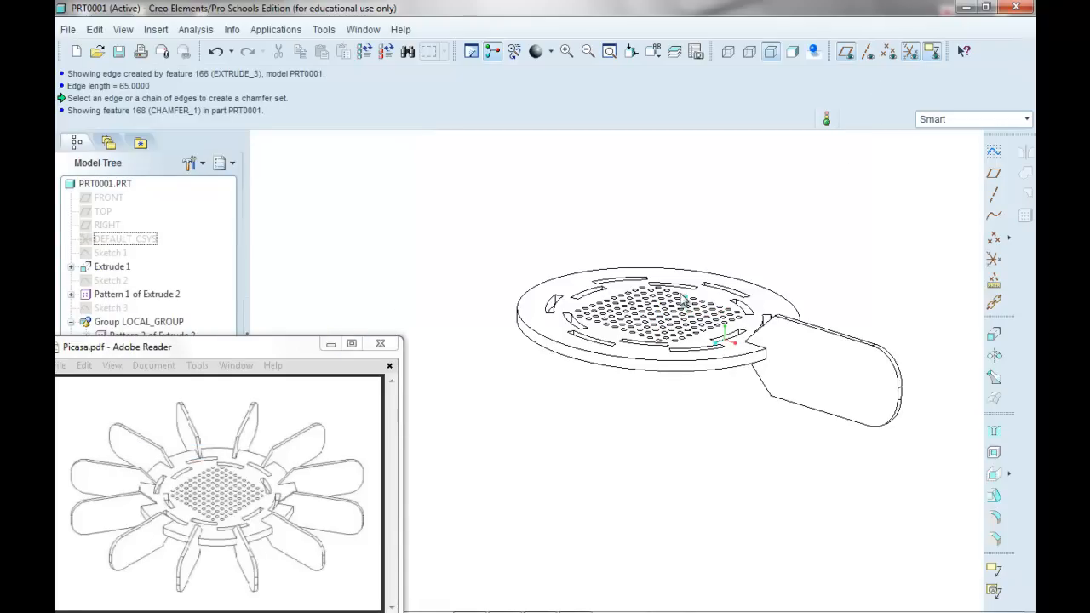
Turn on the display of datum axes and move the reference drawing window clear of the model tree
left_click(867, 55)
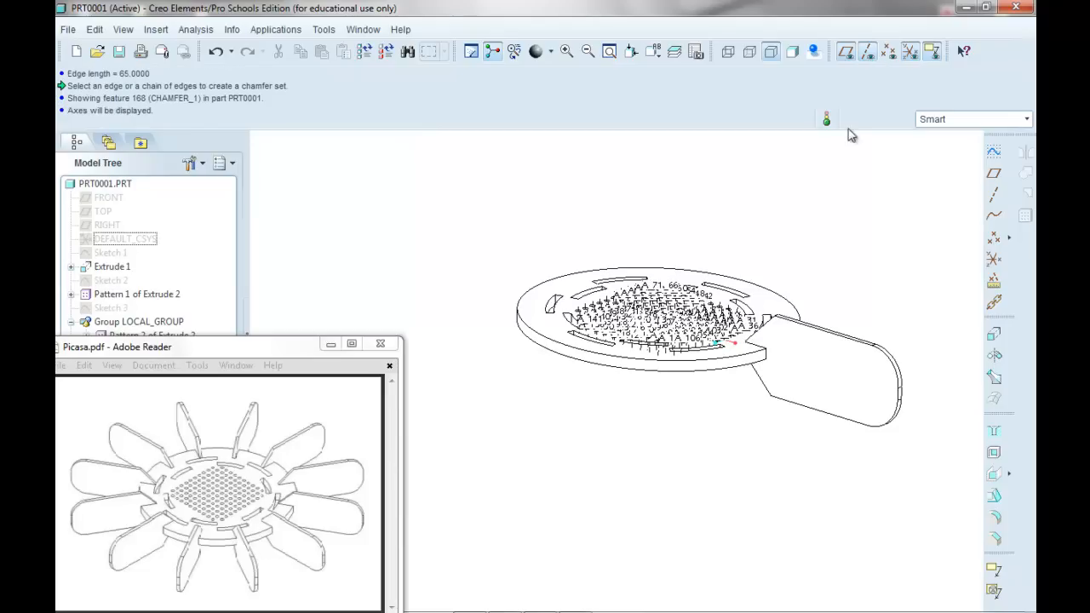
middle_click_drag(740, 187, 743, 212)
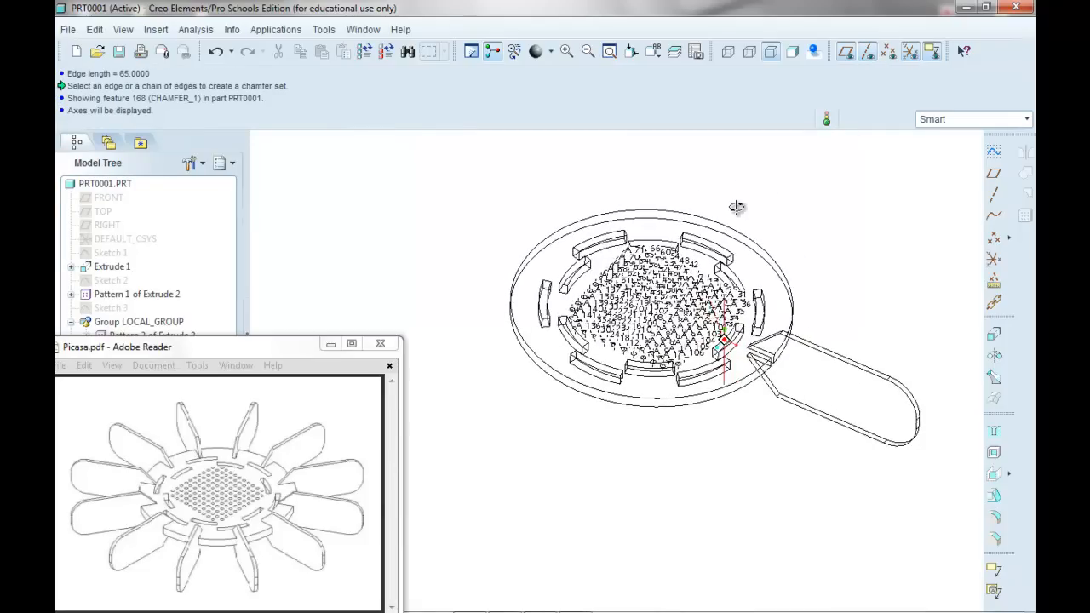
left_click_drag(216, 352, 215, 484)
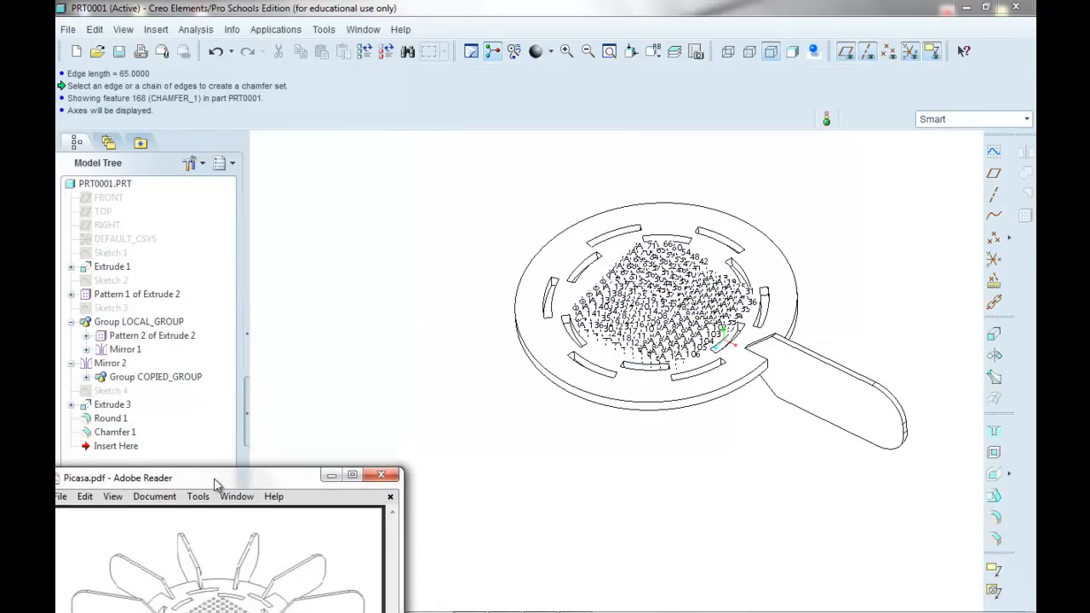
Suppress the original and mirrored hole groups, LOCAL_GROUP and COPIED_GROUP, together with their dependent features
left_click(149, 326)
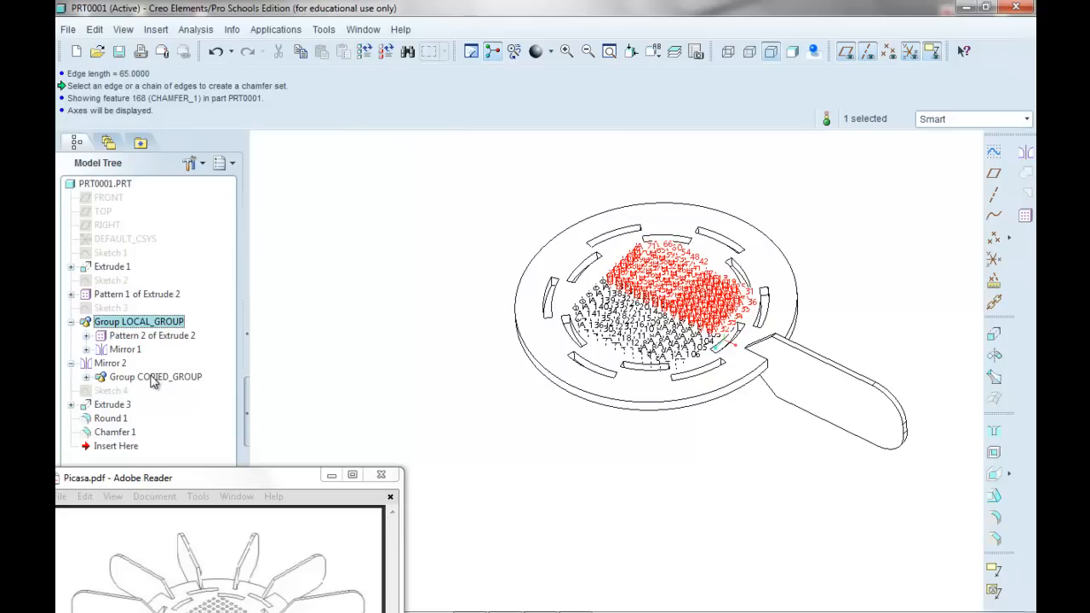
left_click(151, 379, "ctrl")
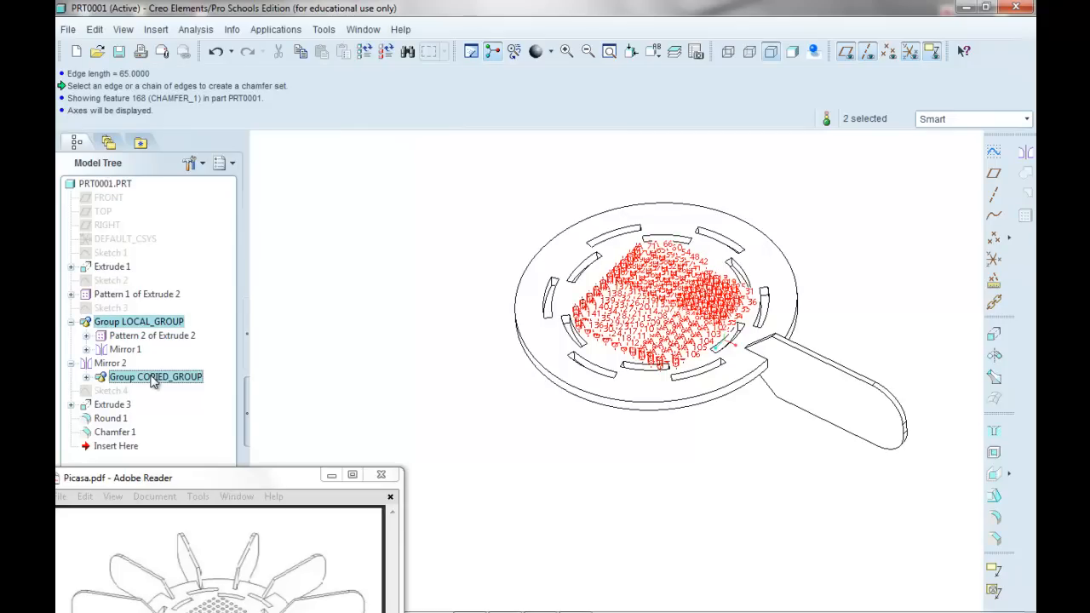
right_click(153, 381)
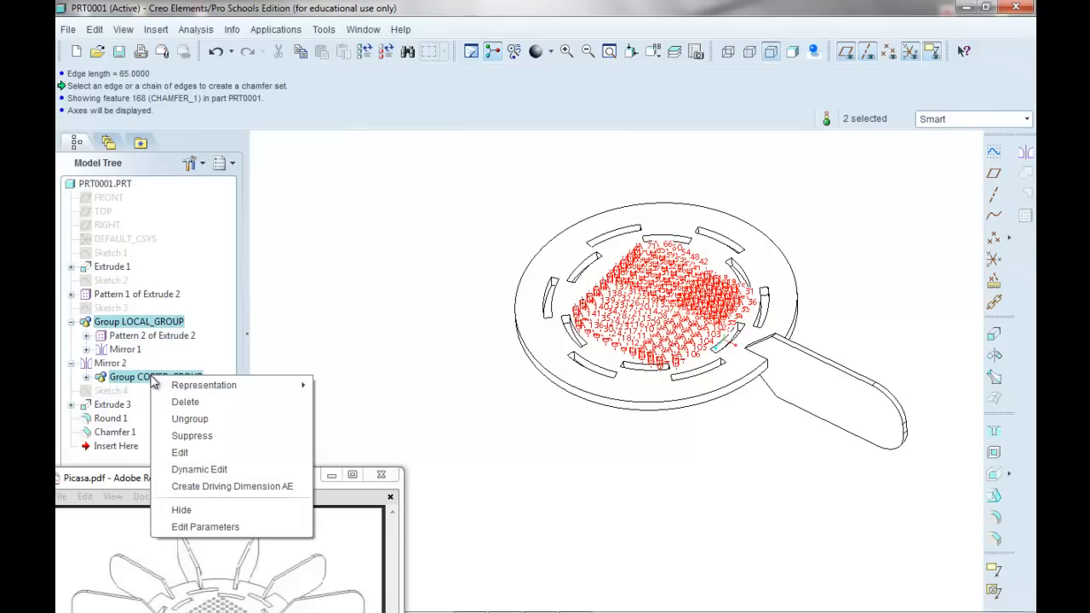
left_click(192, 436)
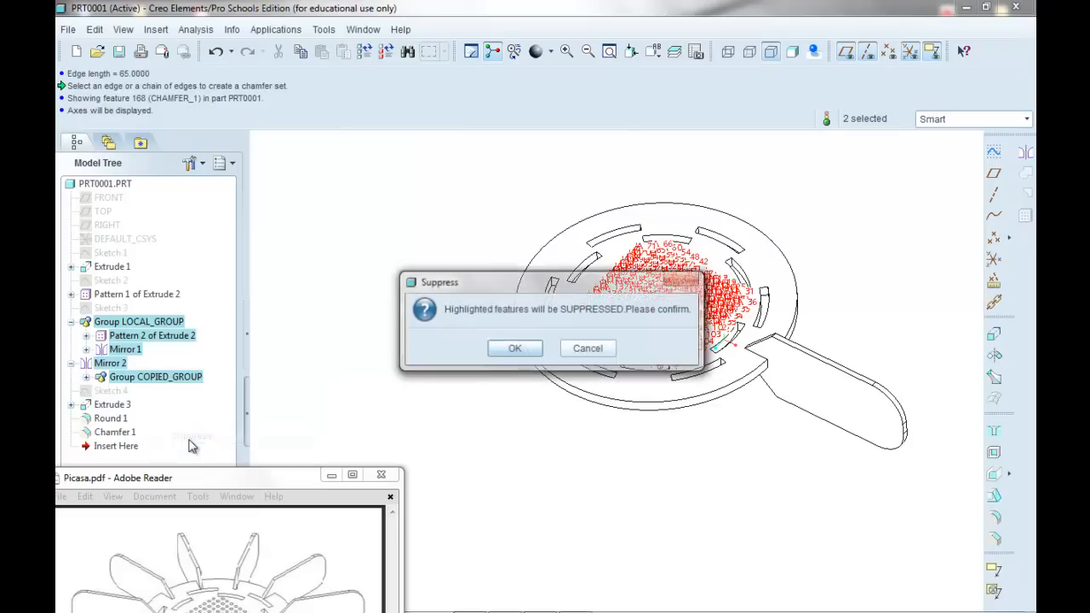
left_click(514, 354)
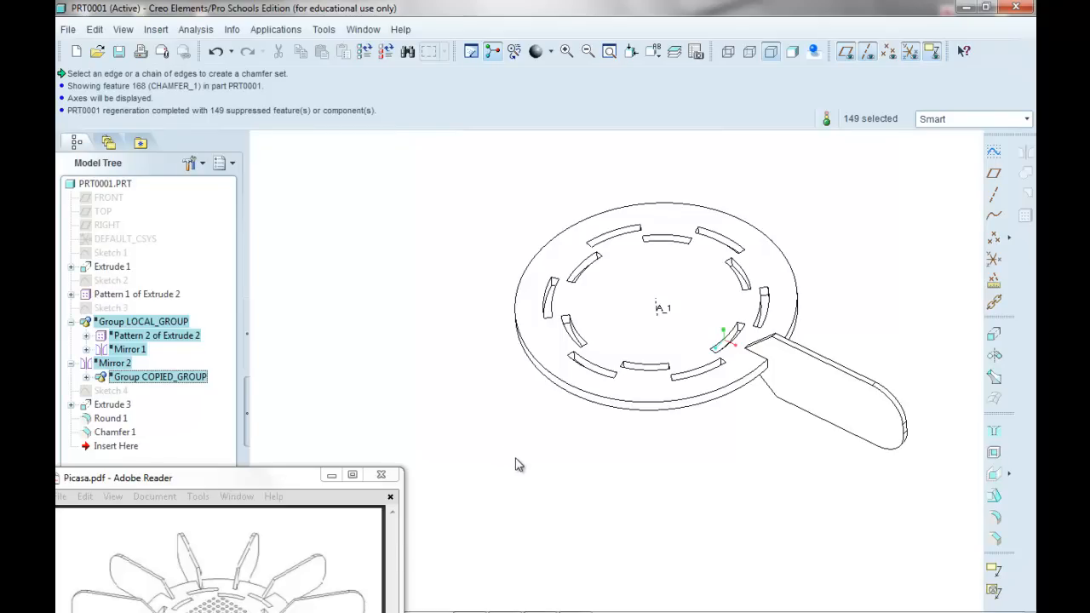
Group the petal's Extrude 3, Round 1 and Chamfer 1 features
left_click(123, 409)
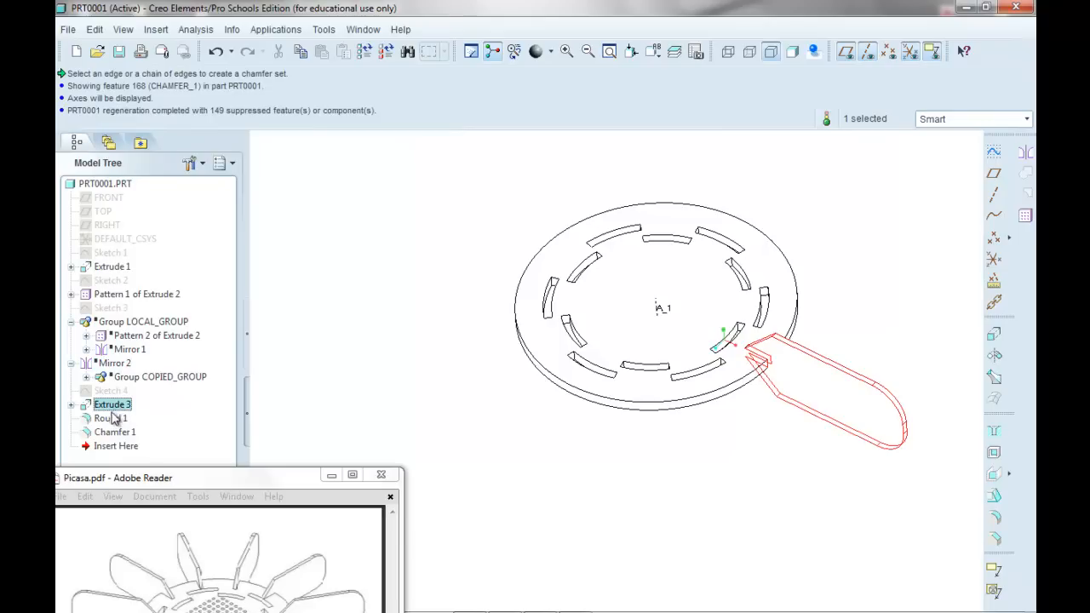
left_click(111, 419, "ctrl")
left_click(116, 436, "ctrl")
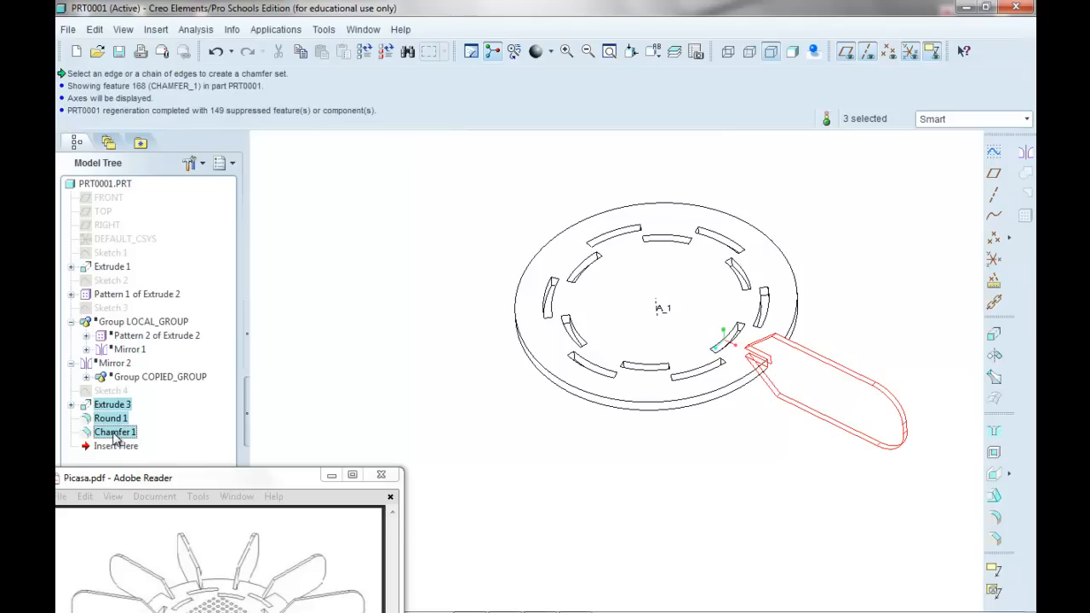
right_click(116, 438)
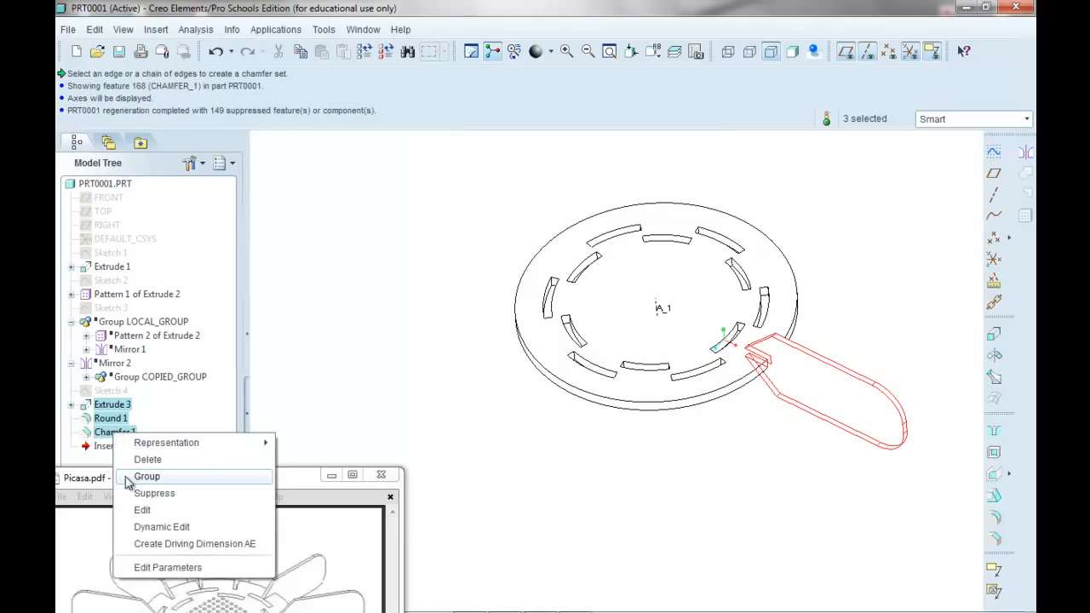
left_click(129, 482)
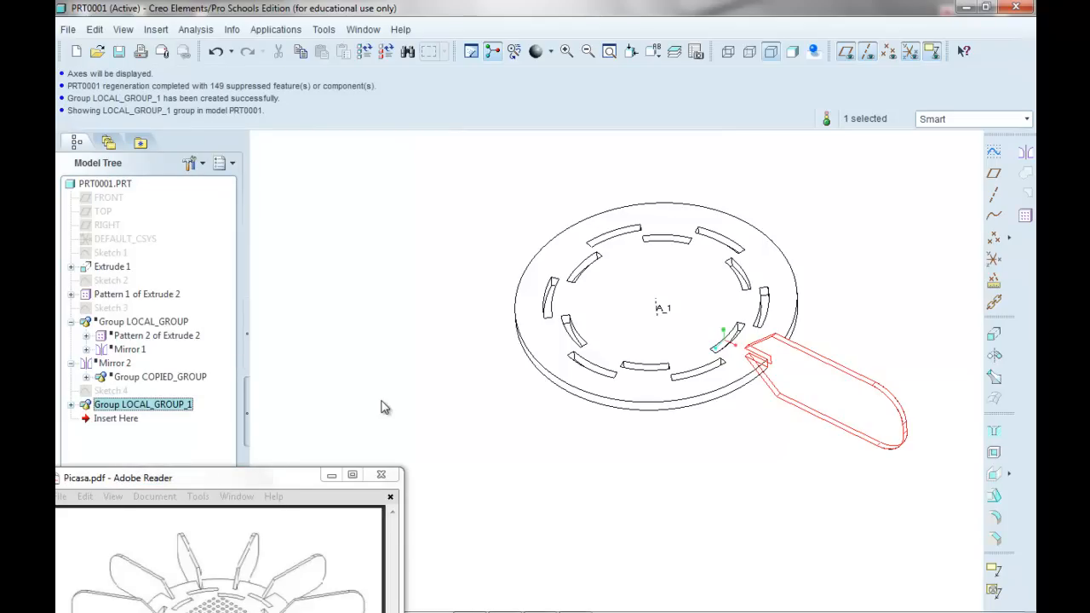
Pattern the petal group around the disc's central axis A_1 with 12 members spaced 30° apart
left_click(1025, 218)
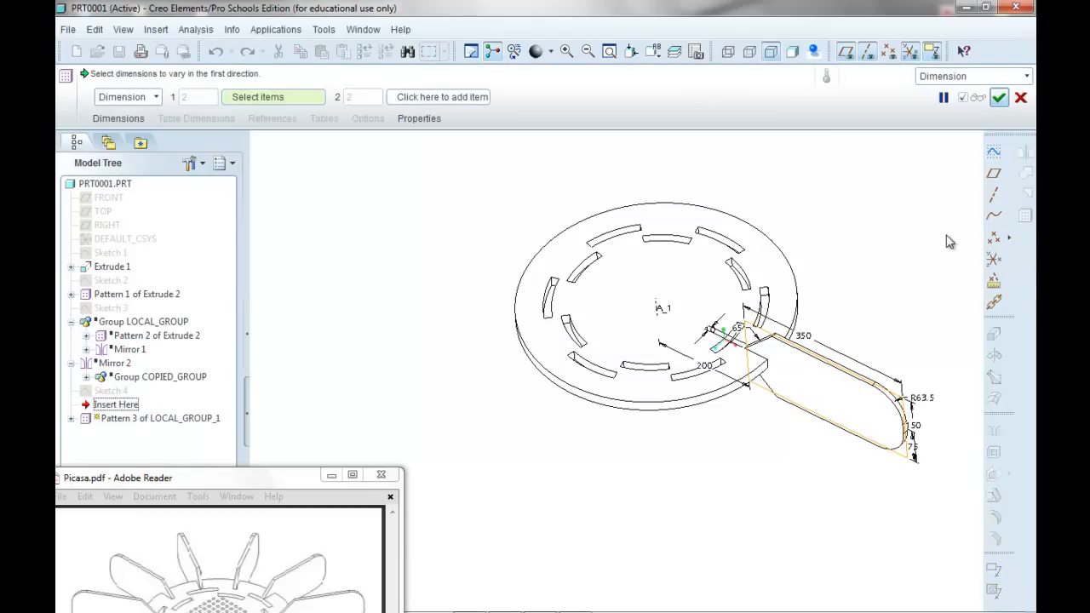
left_click(156, 98)
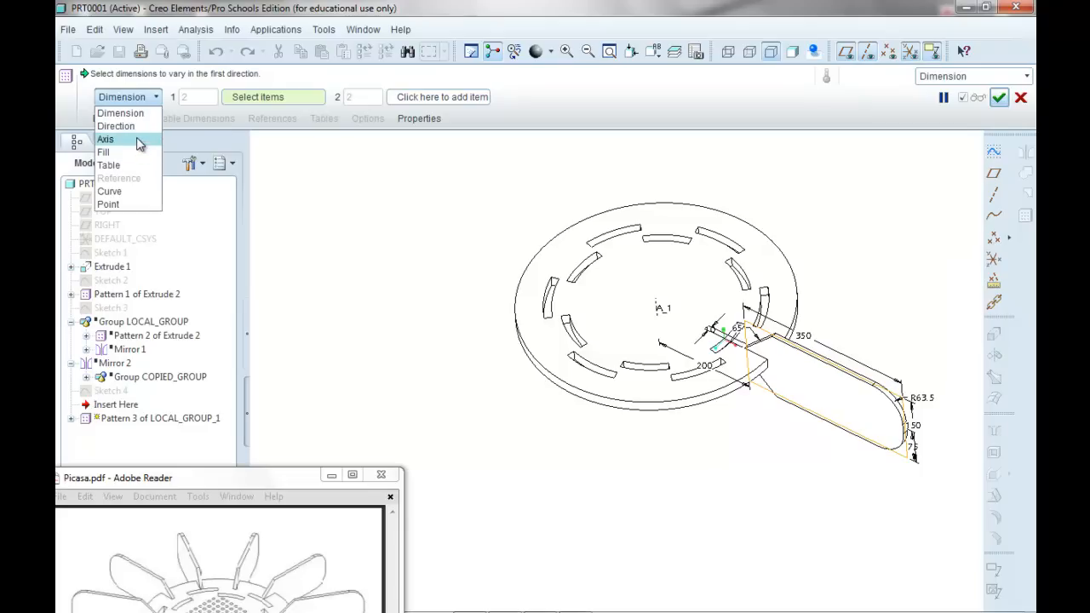
left_click(105, 139)
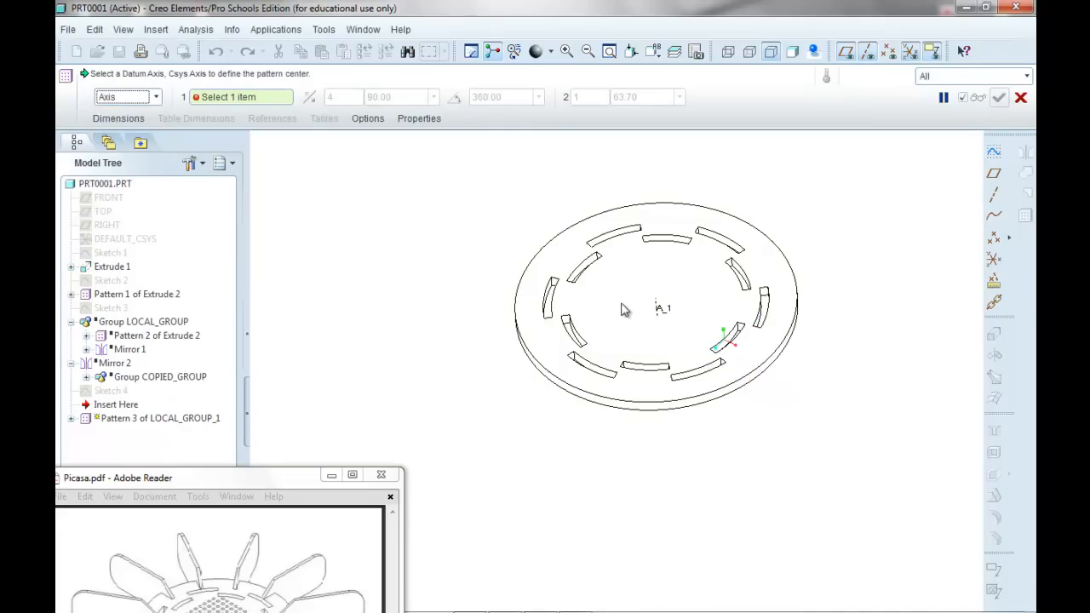
left_click(656, 309)
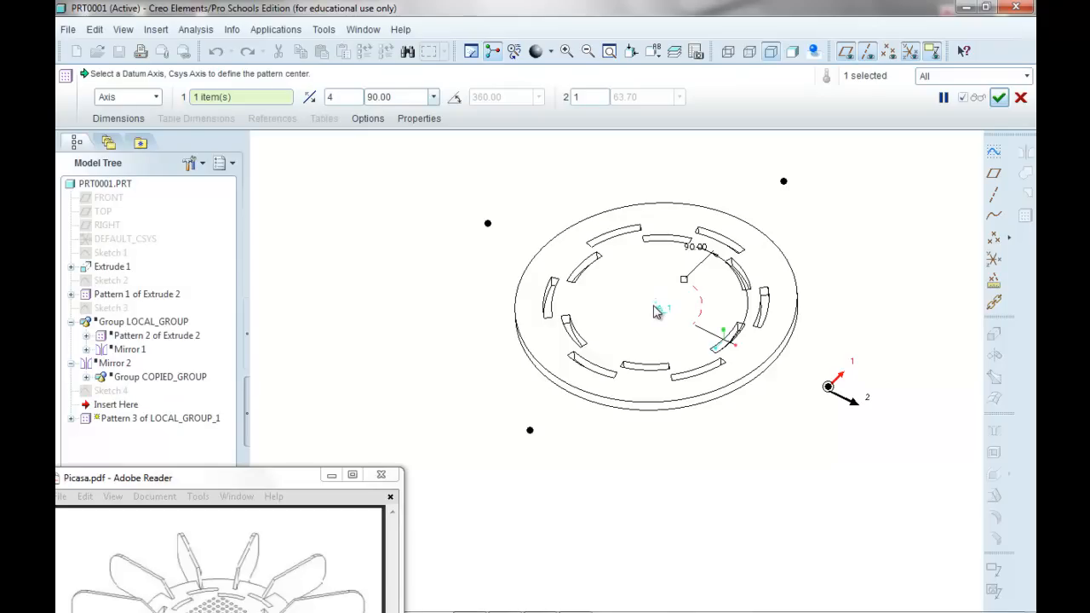
left_click(327, 99)
type("12")
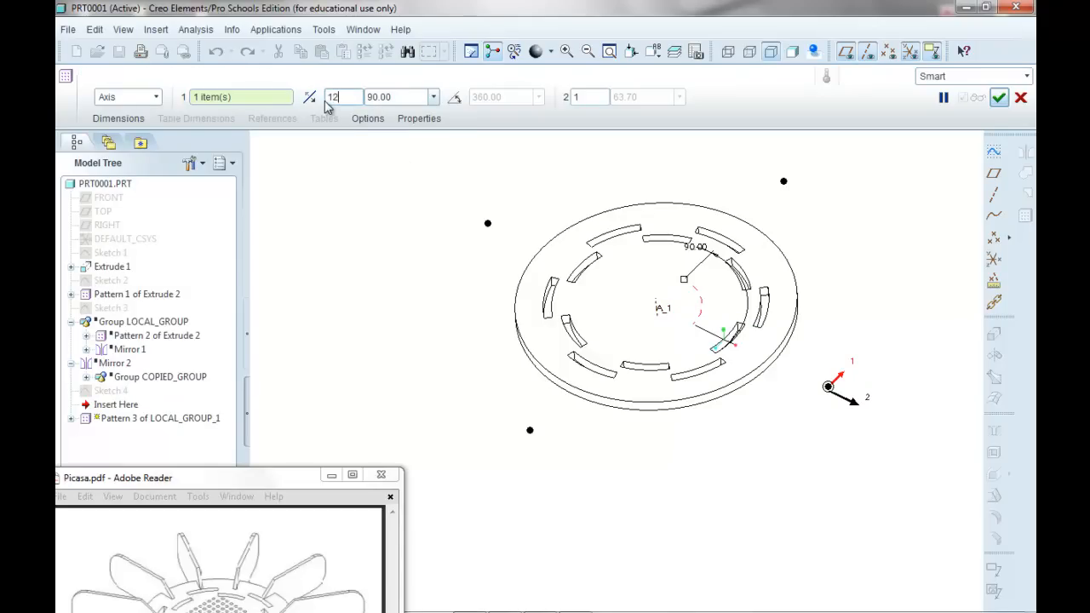
key("Tab")
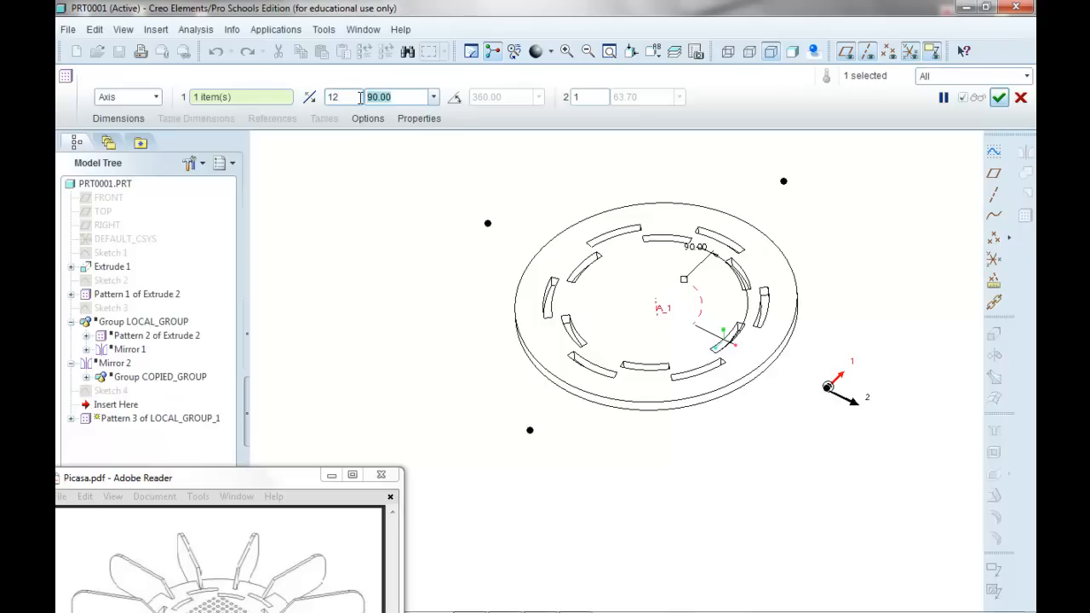
type("30")
key("Return")
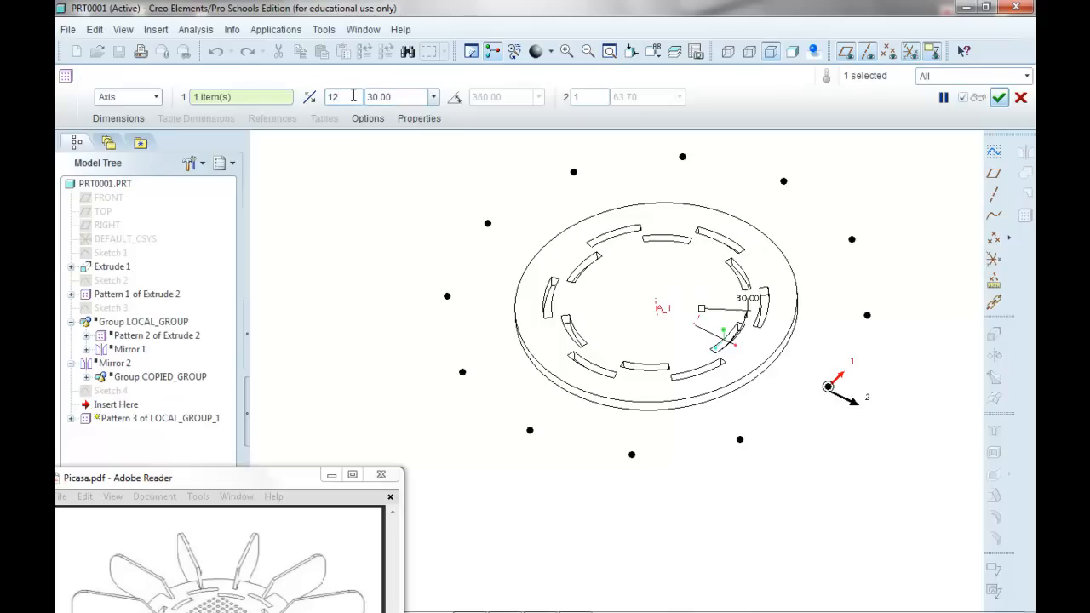
middle_click_drag(384, 253, 386, 302)
scroll(387, 300, "up", 4)
scroll(369, 235, "down", 2)
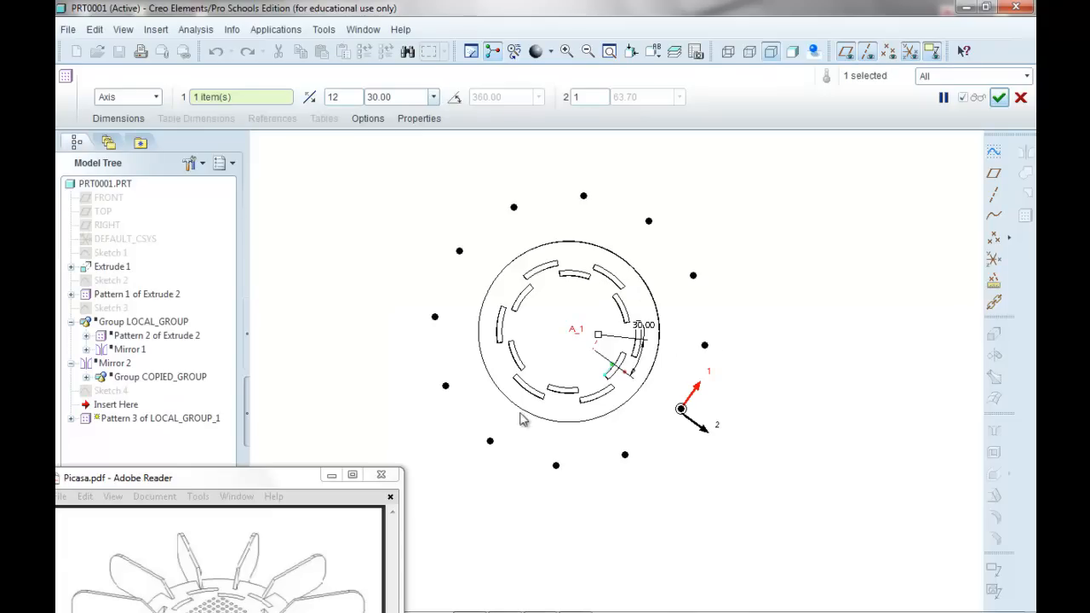
left_click(999, 98)
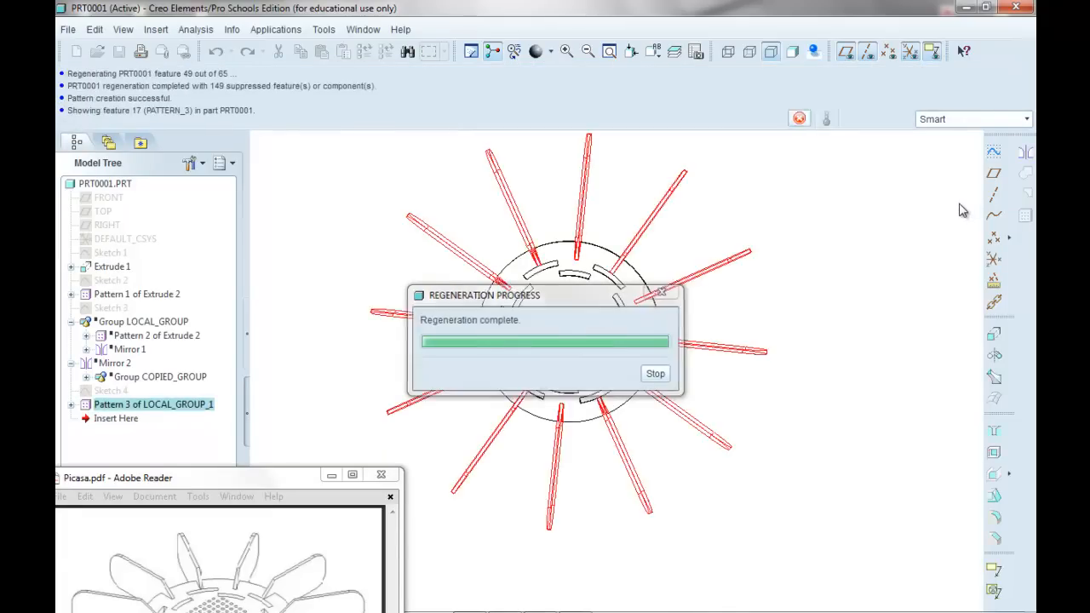
middle_click_drag(897, 278, 885, 250)
left_click(886, 251)
scroll(390, 210, "down", 2)
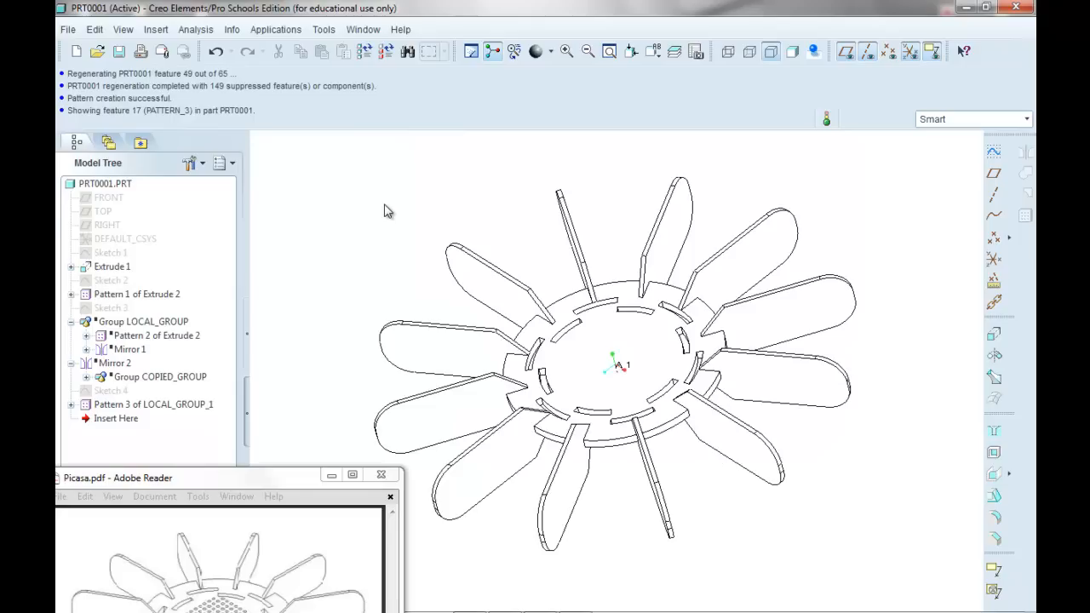
Resume the suppressed hole groups, LOCAL_GROUP and COPIED_GROUP
left_click(133, 324)
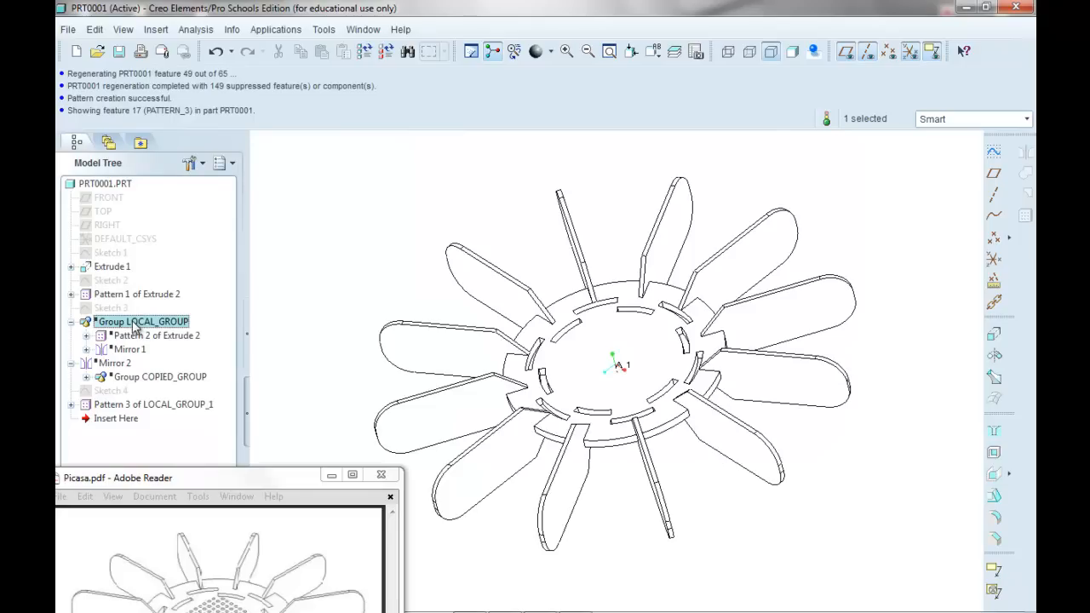
left_click(141, 380, "ctrl")
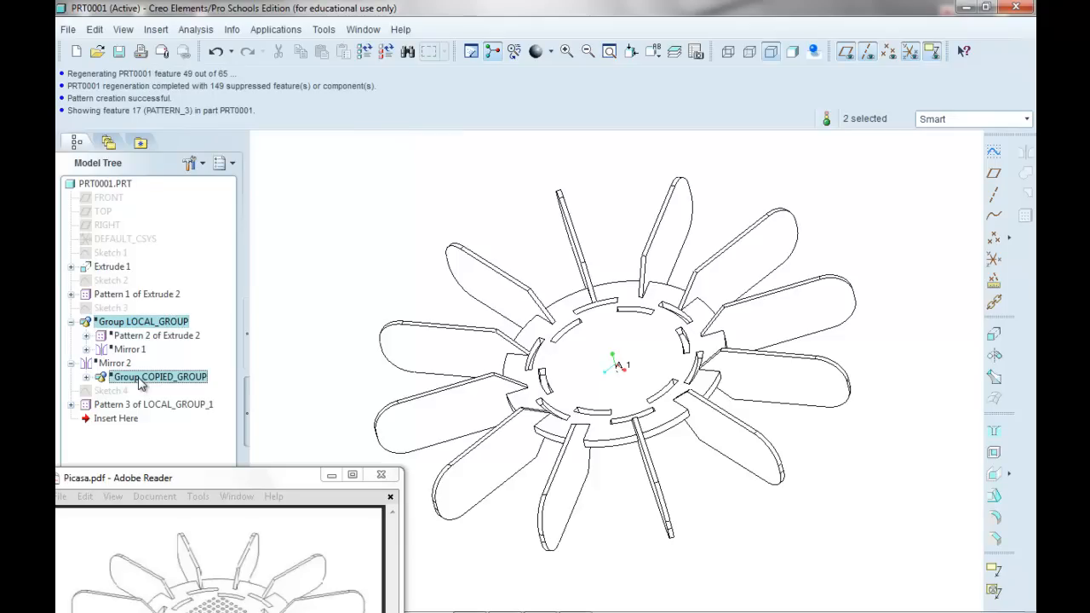
right_click(142, 384)
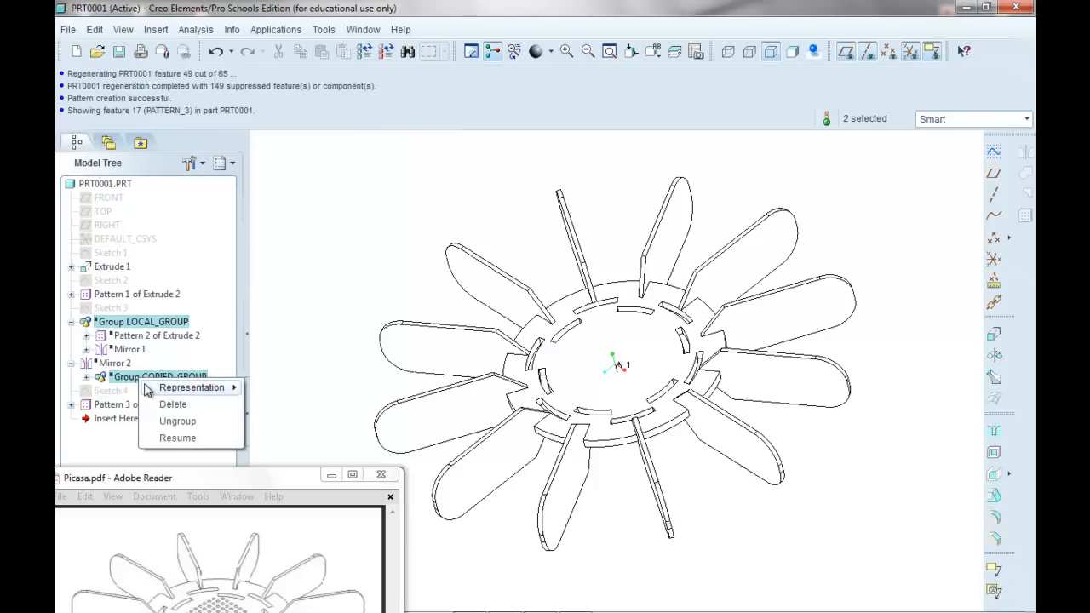
left_click(175, 437)
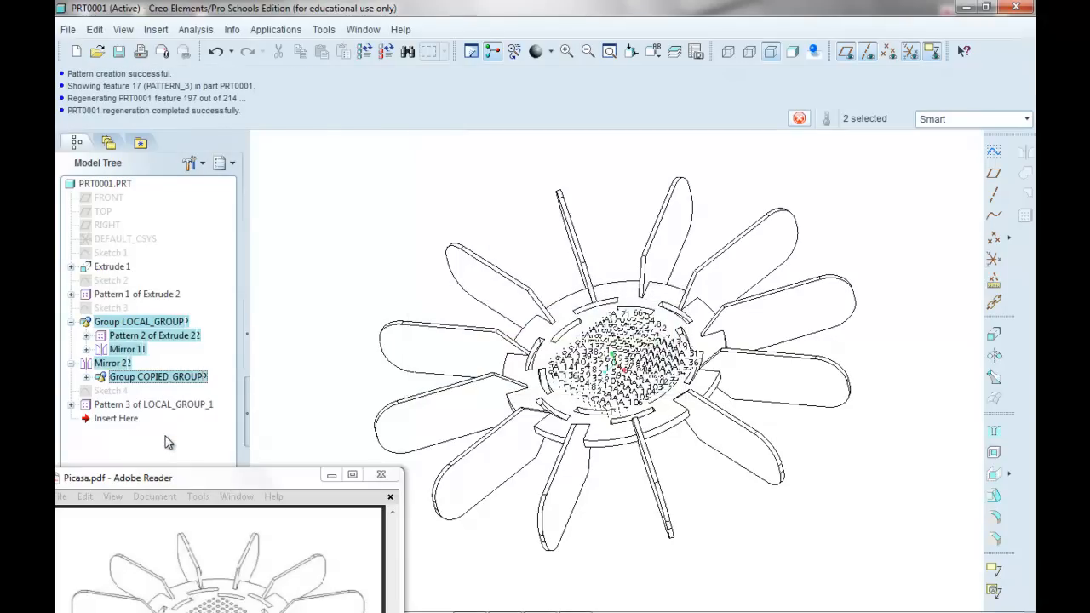
Close the Picasa.pdf reference drawing and turn off the display of datum planes, axes and coordinate systems
left_click(380, 474)
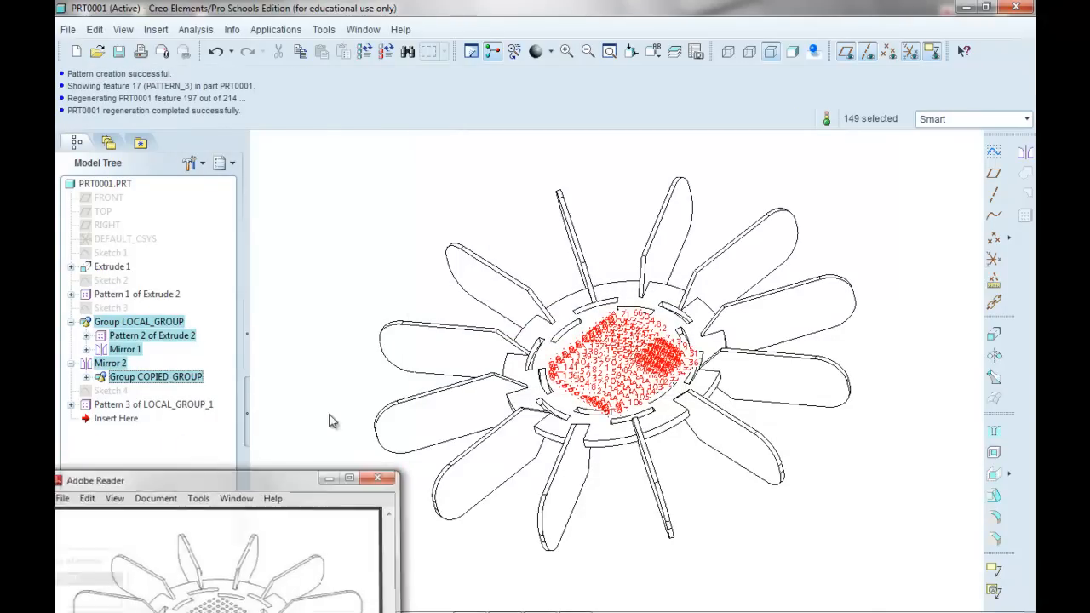
left_click(306, 345)
left_click(847, 53)
left_click(867, 52)
left_click(909, 52)
Orient the finished model to the saved ISOMETRIC view and enlarge it to fill the graphics area
mouse_move(760, 152)
middle_mouse_down()
mouse_move(789, 161)
mouse_move(773, 145)
mouse_move(775, 162)
middle_mouse_up()
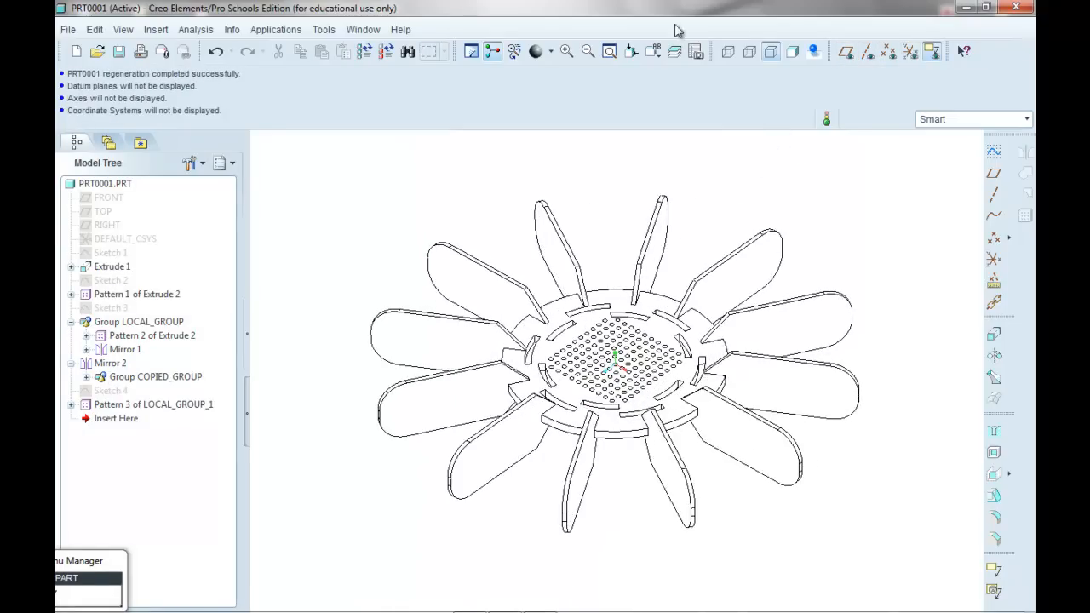
left_click(657, 52)
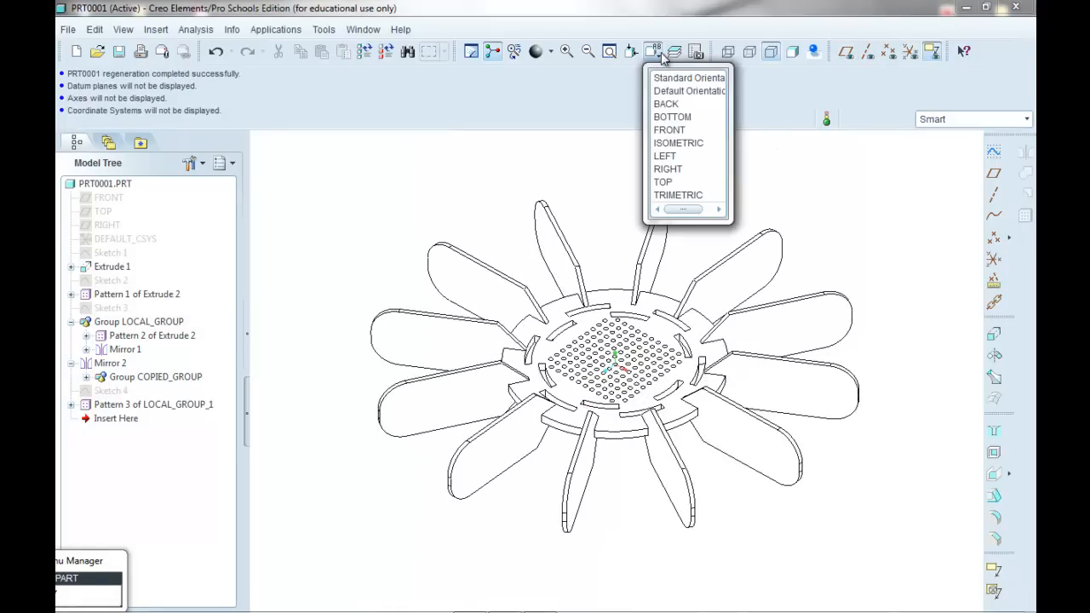
left_click(678, 143)
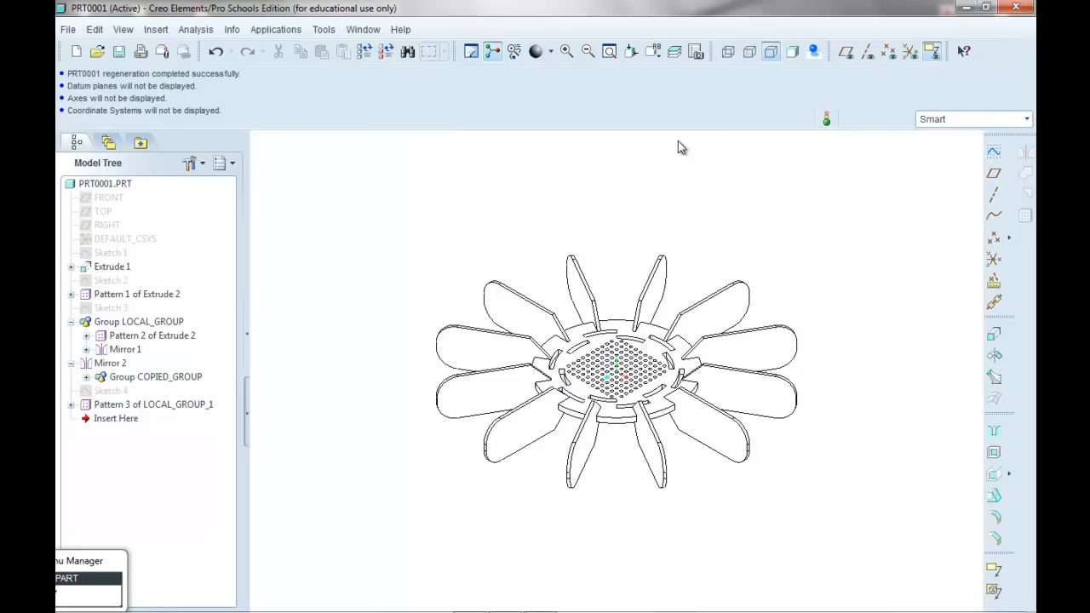
left_click(605, 53)
scroll(594, 250, "up", 1)
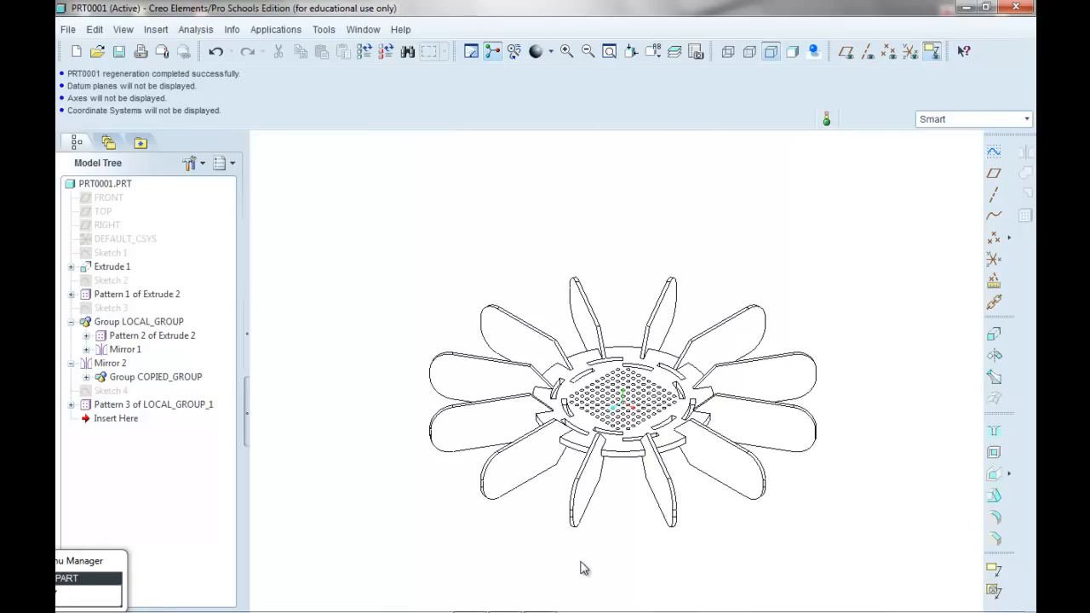
scroll(586, 567, "up", 3)
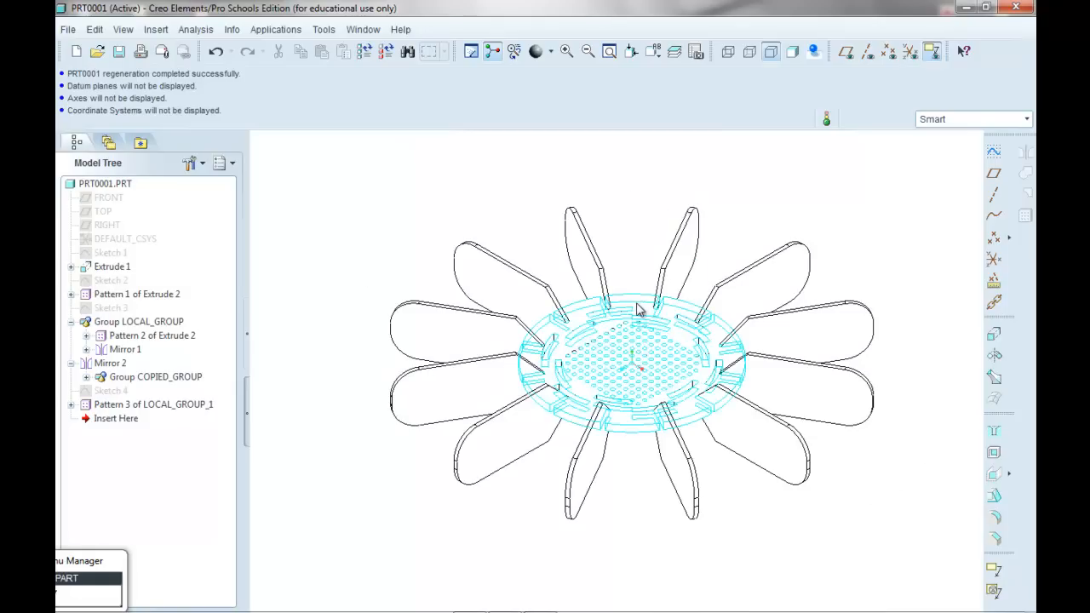
mouse_move(715, 609)
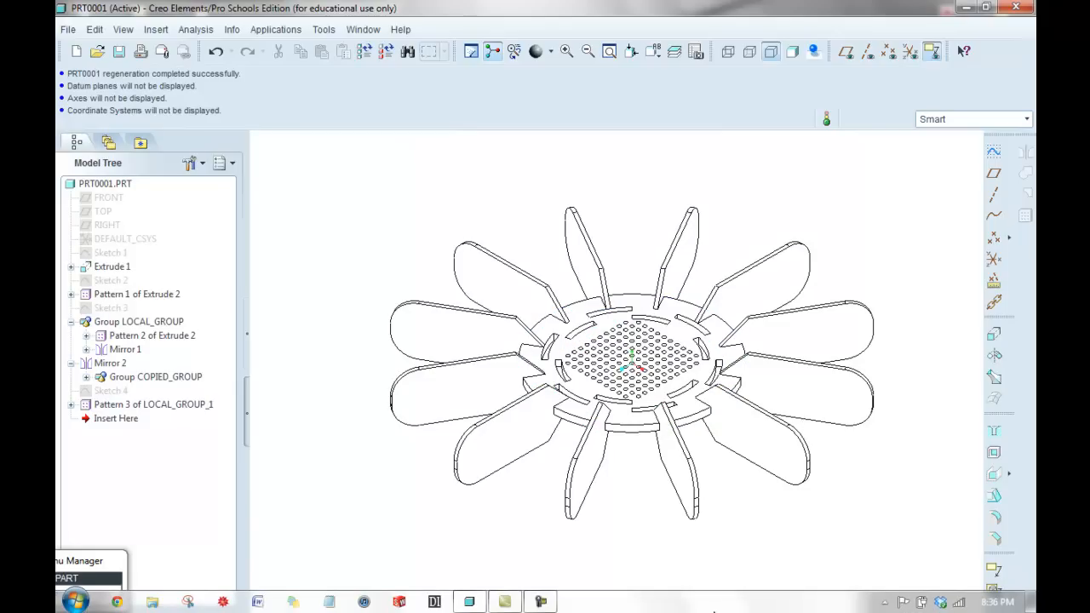
left_click(541, 602)
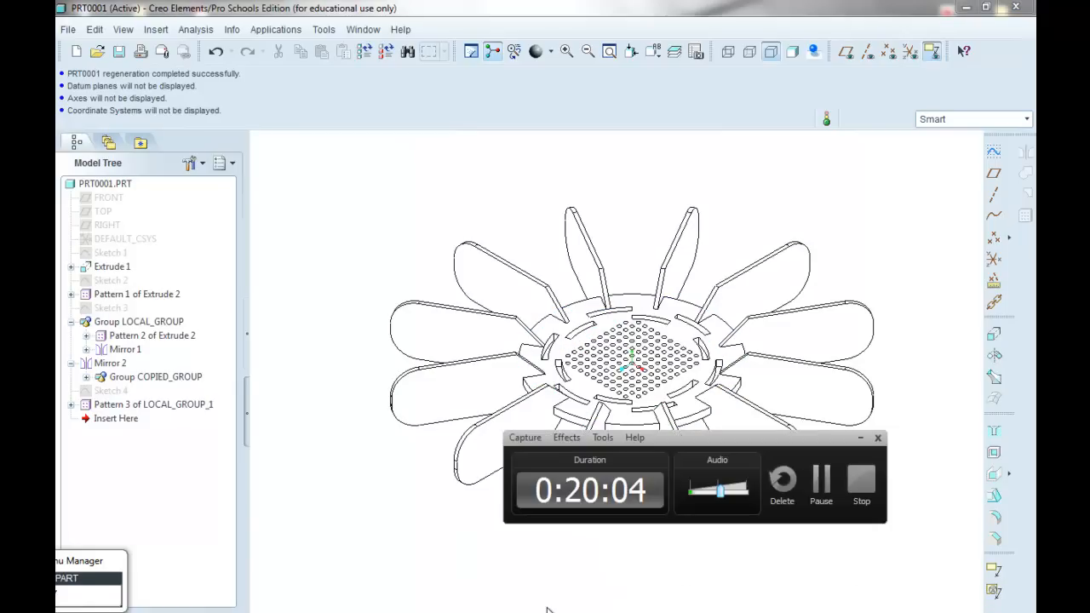